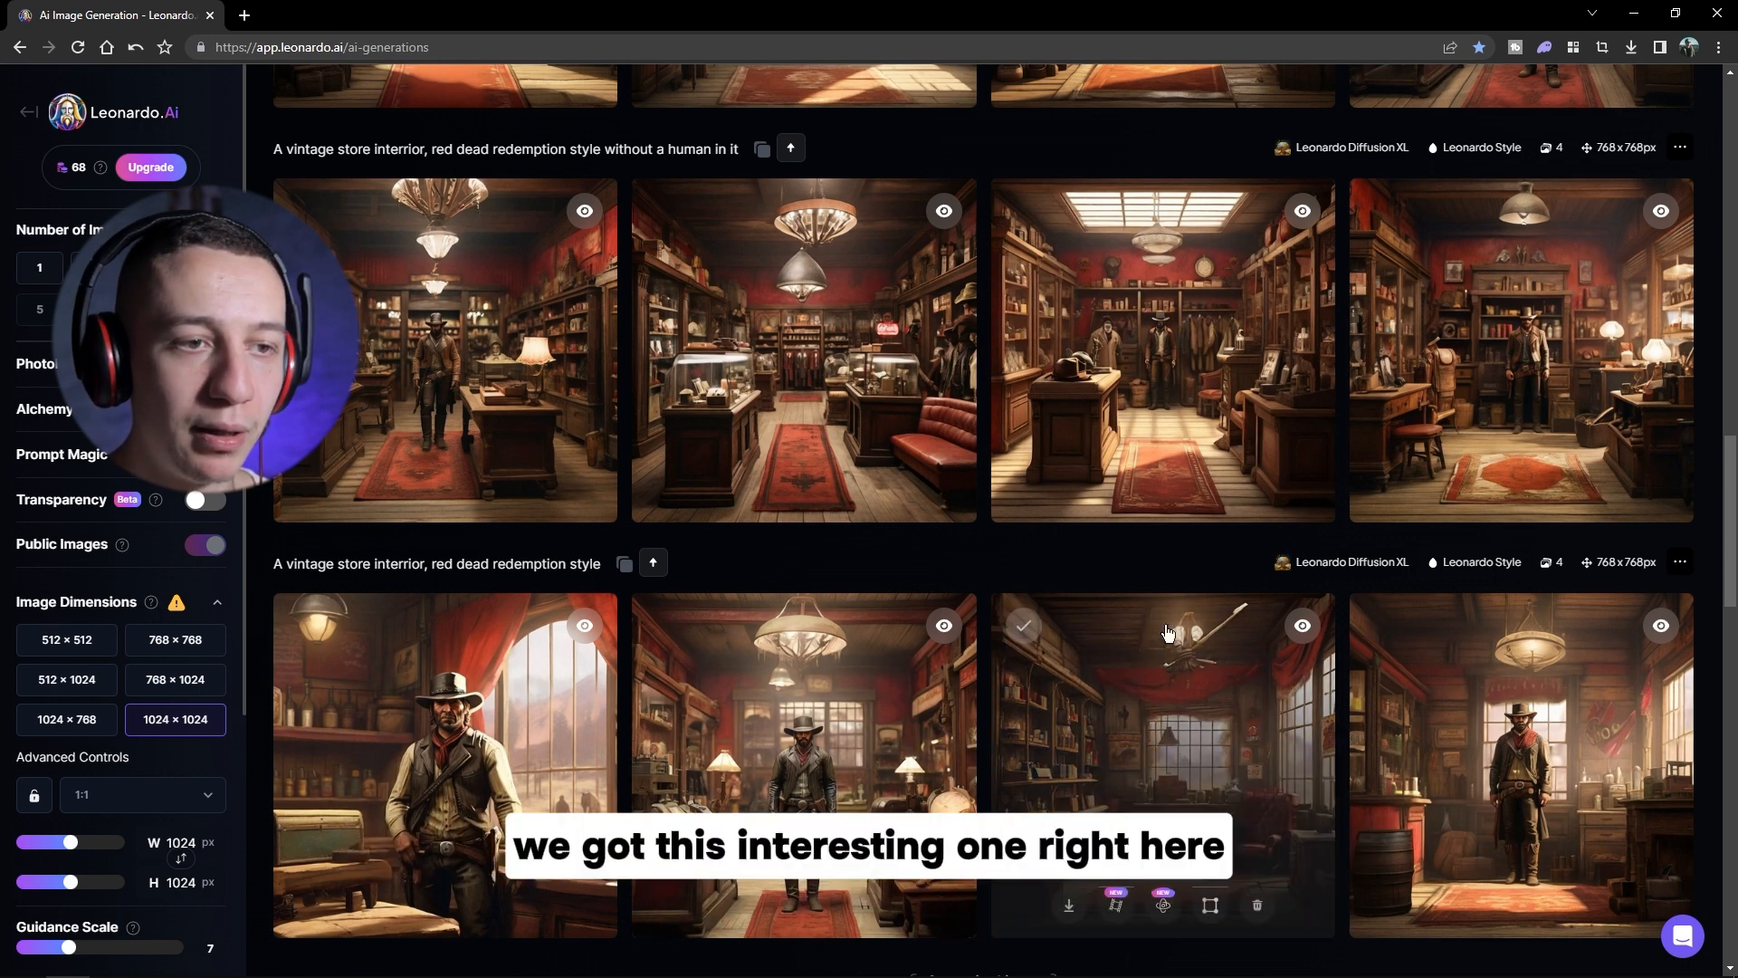
# Step: Remove the background from the first image generated for "vintage table without a background"
pyautogui.scroll(2, 1156, 580)
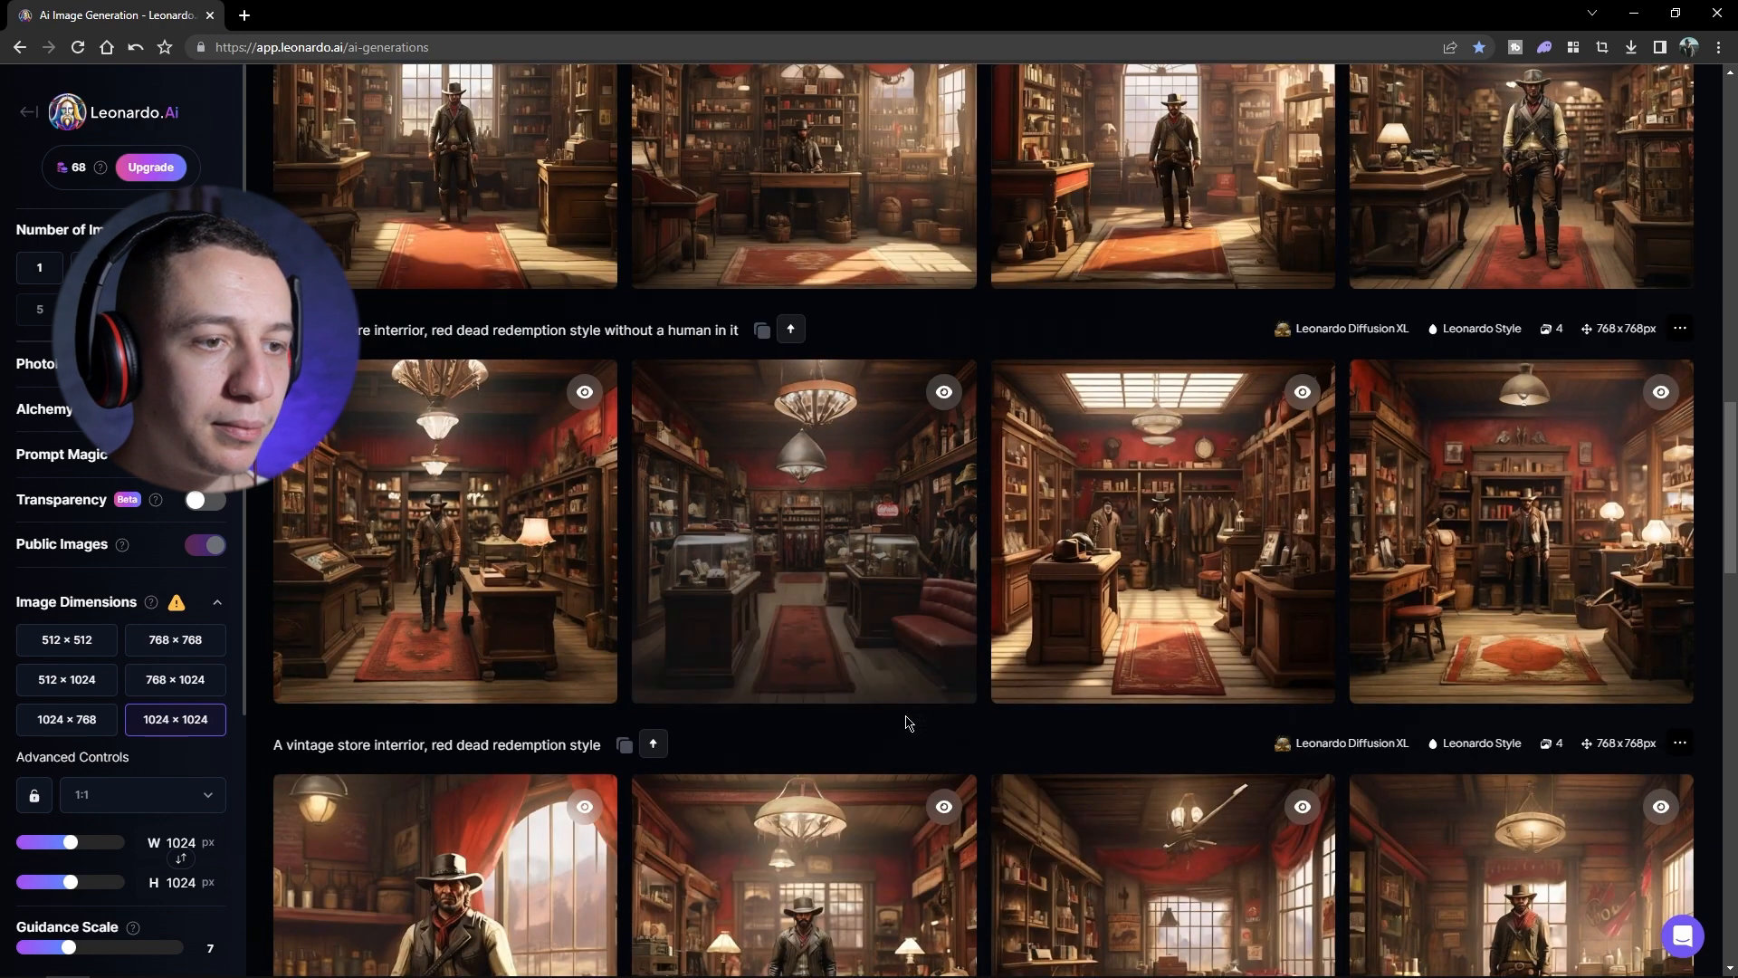
pyautogui.scroll(8, 1020, 271)
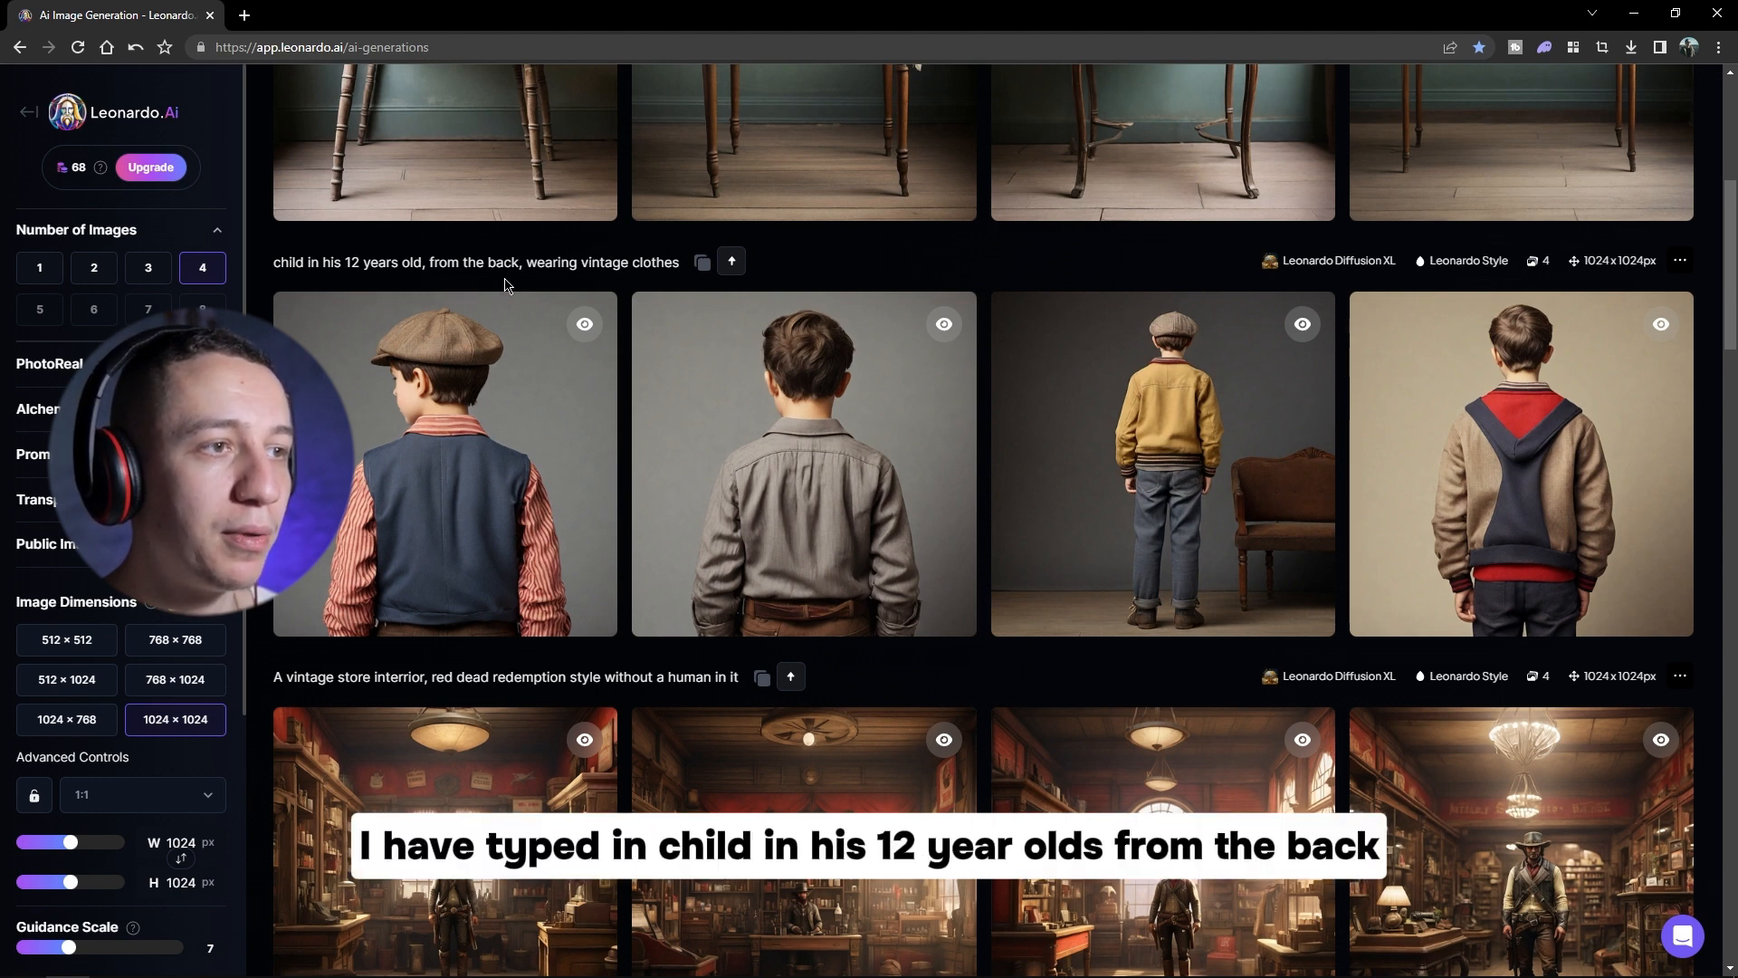
pyautogui.scroll(5, 769, 285)
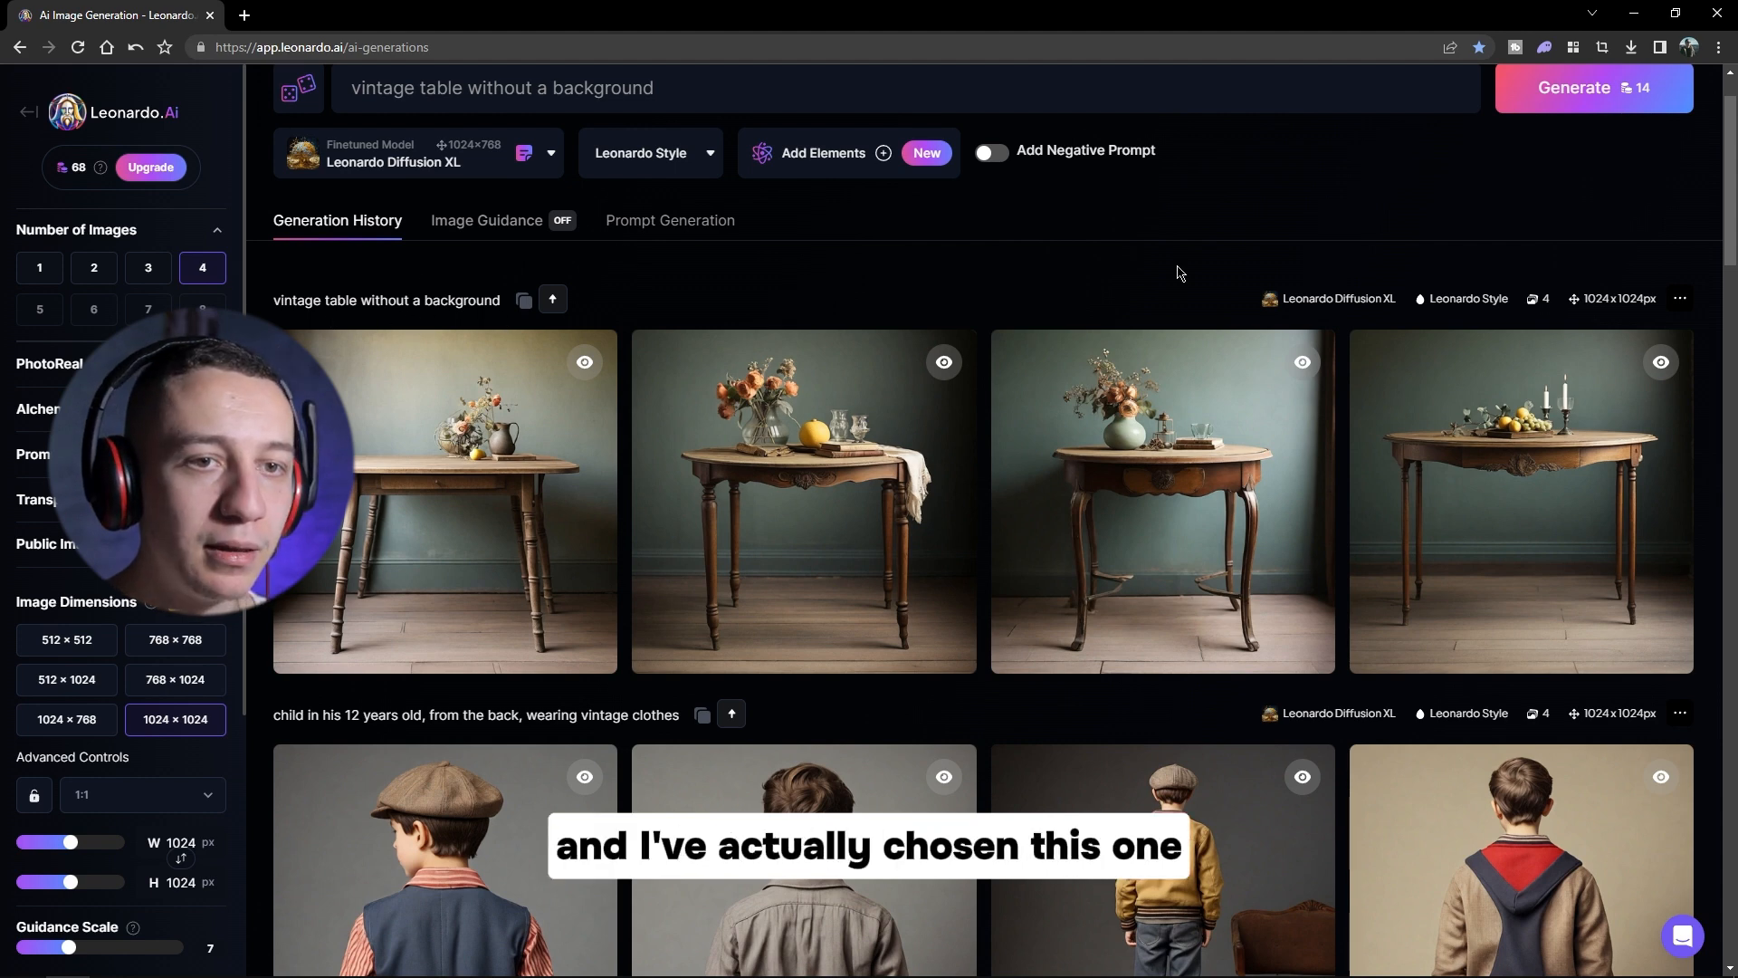
pyautogui.moveTo(1385, 489)
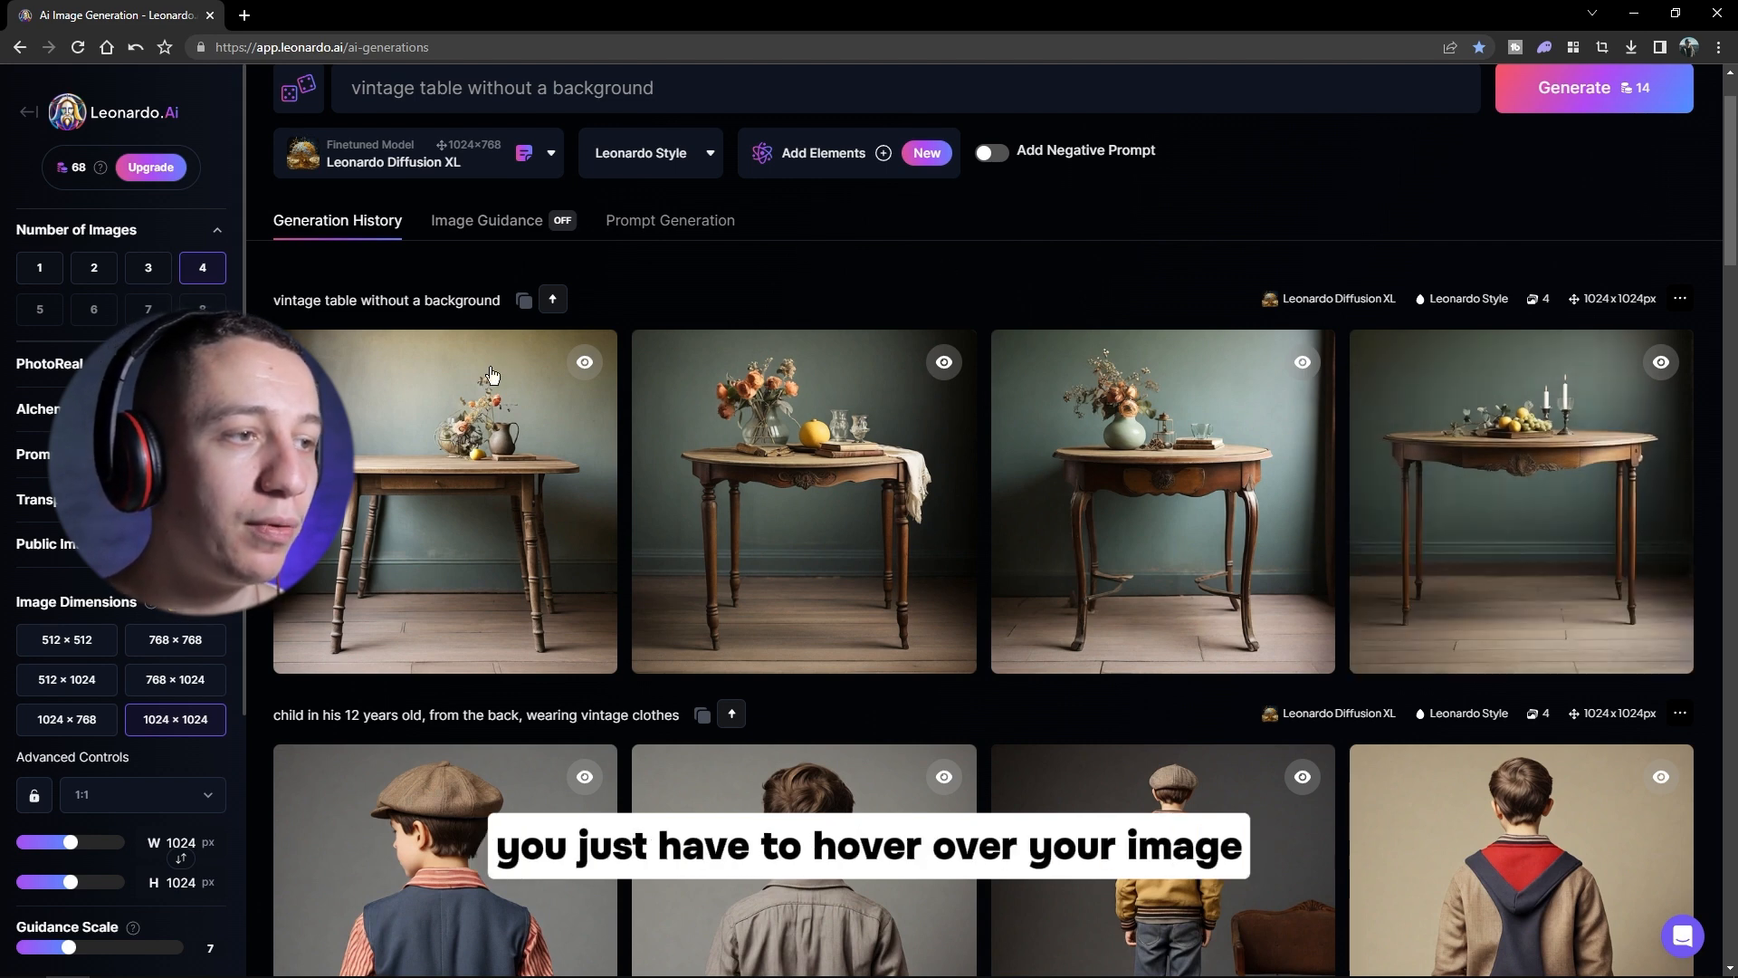
pyautogui.moveTo(457, 507)
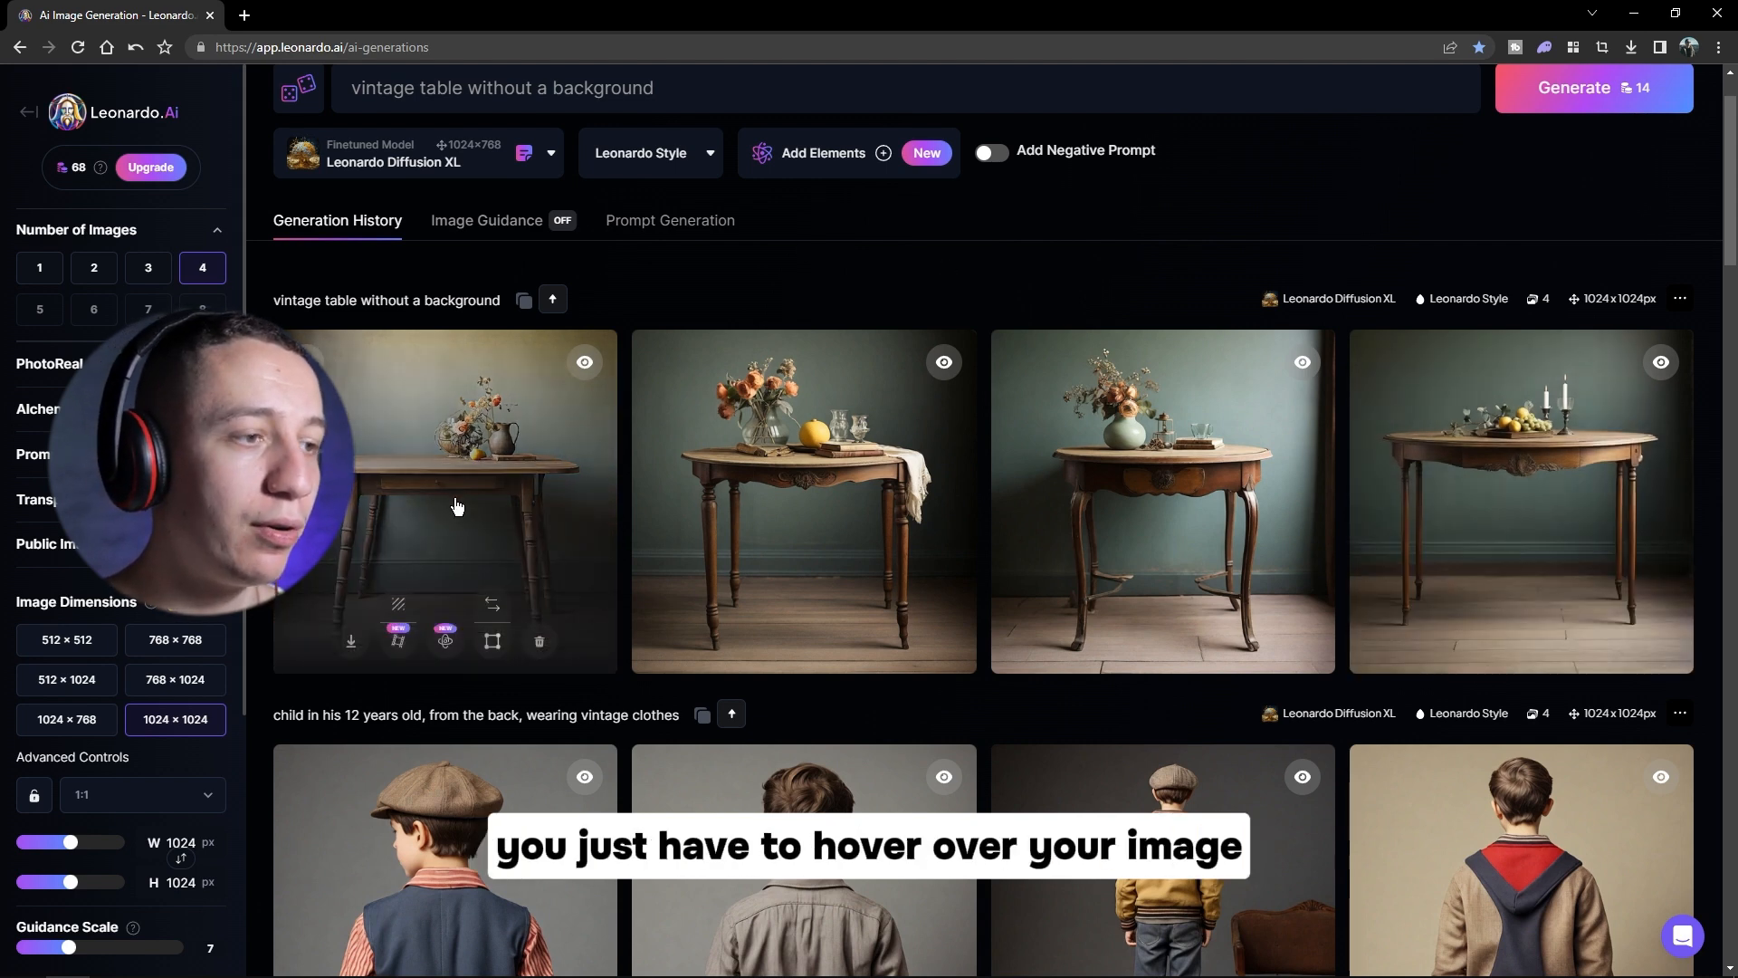
pyautogui.click(400, 609)
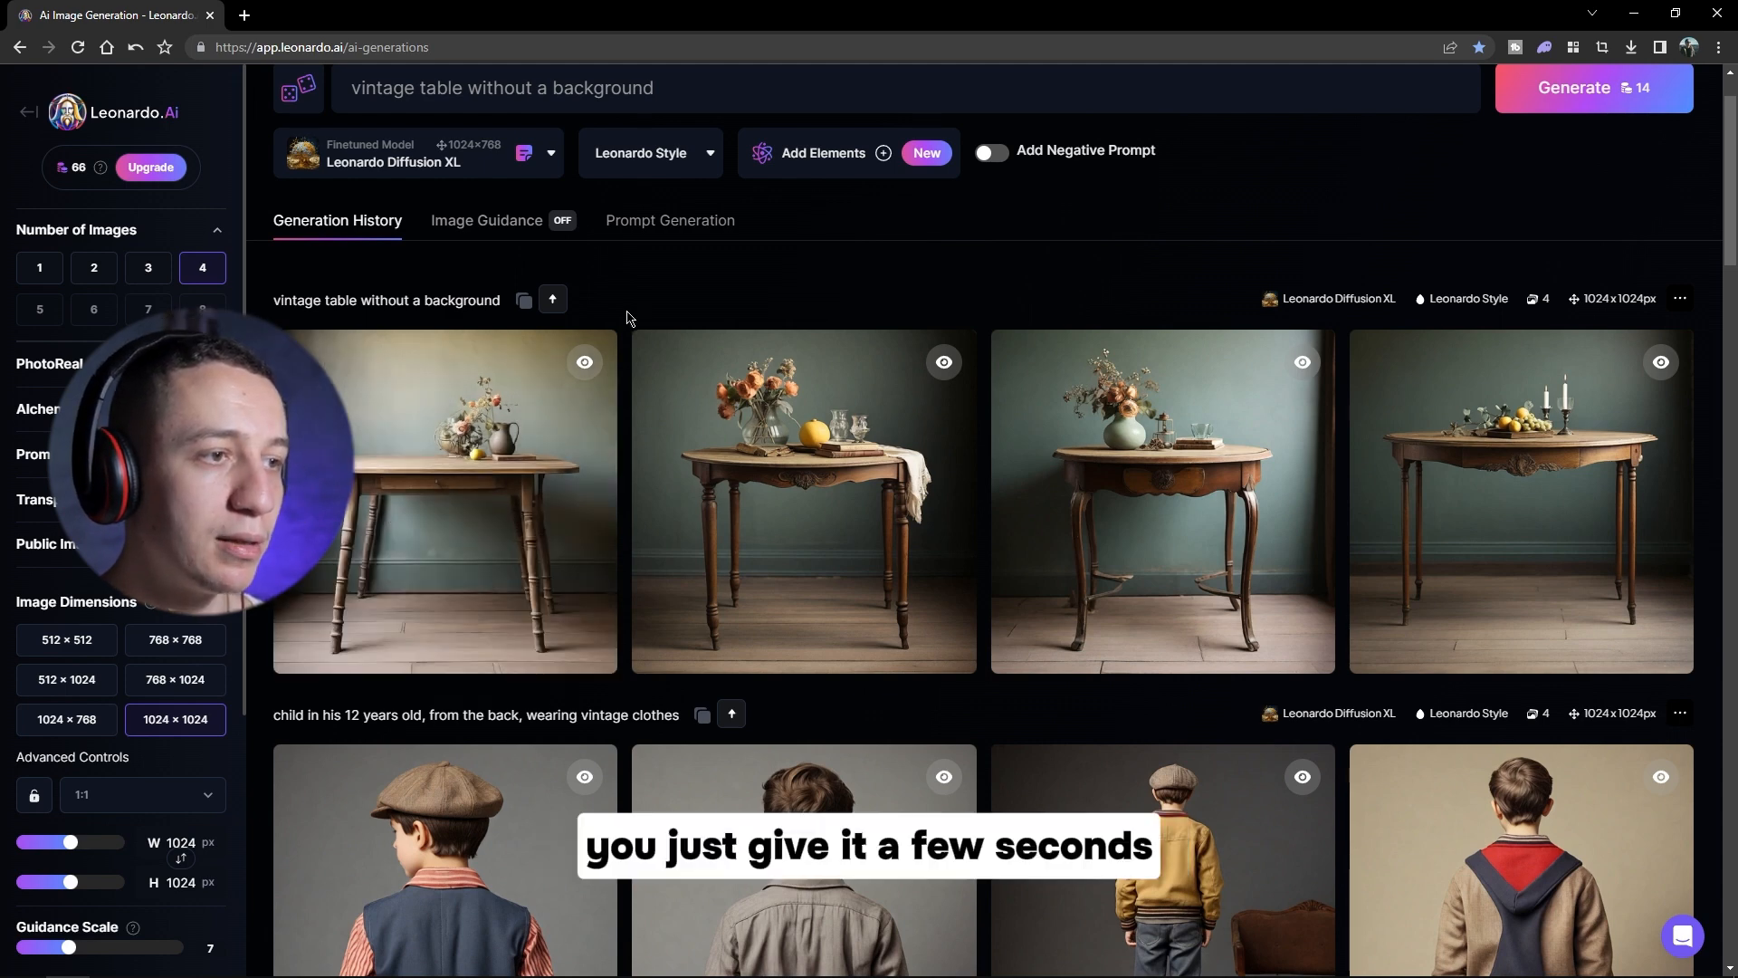
# Step: Preview the No Background version of the first vintage table image and close it
pyautogui.click(446, 471)
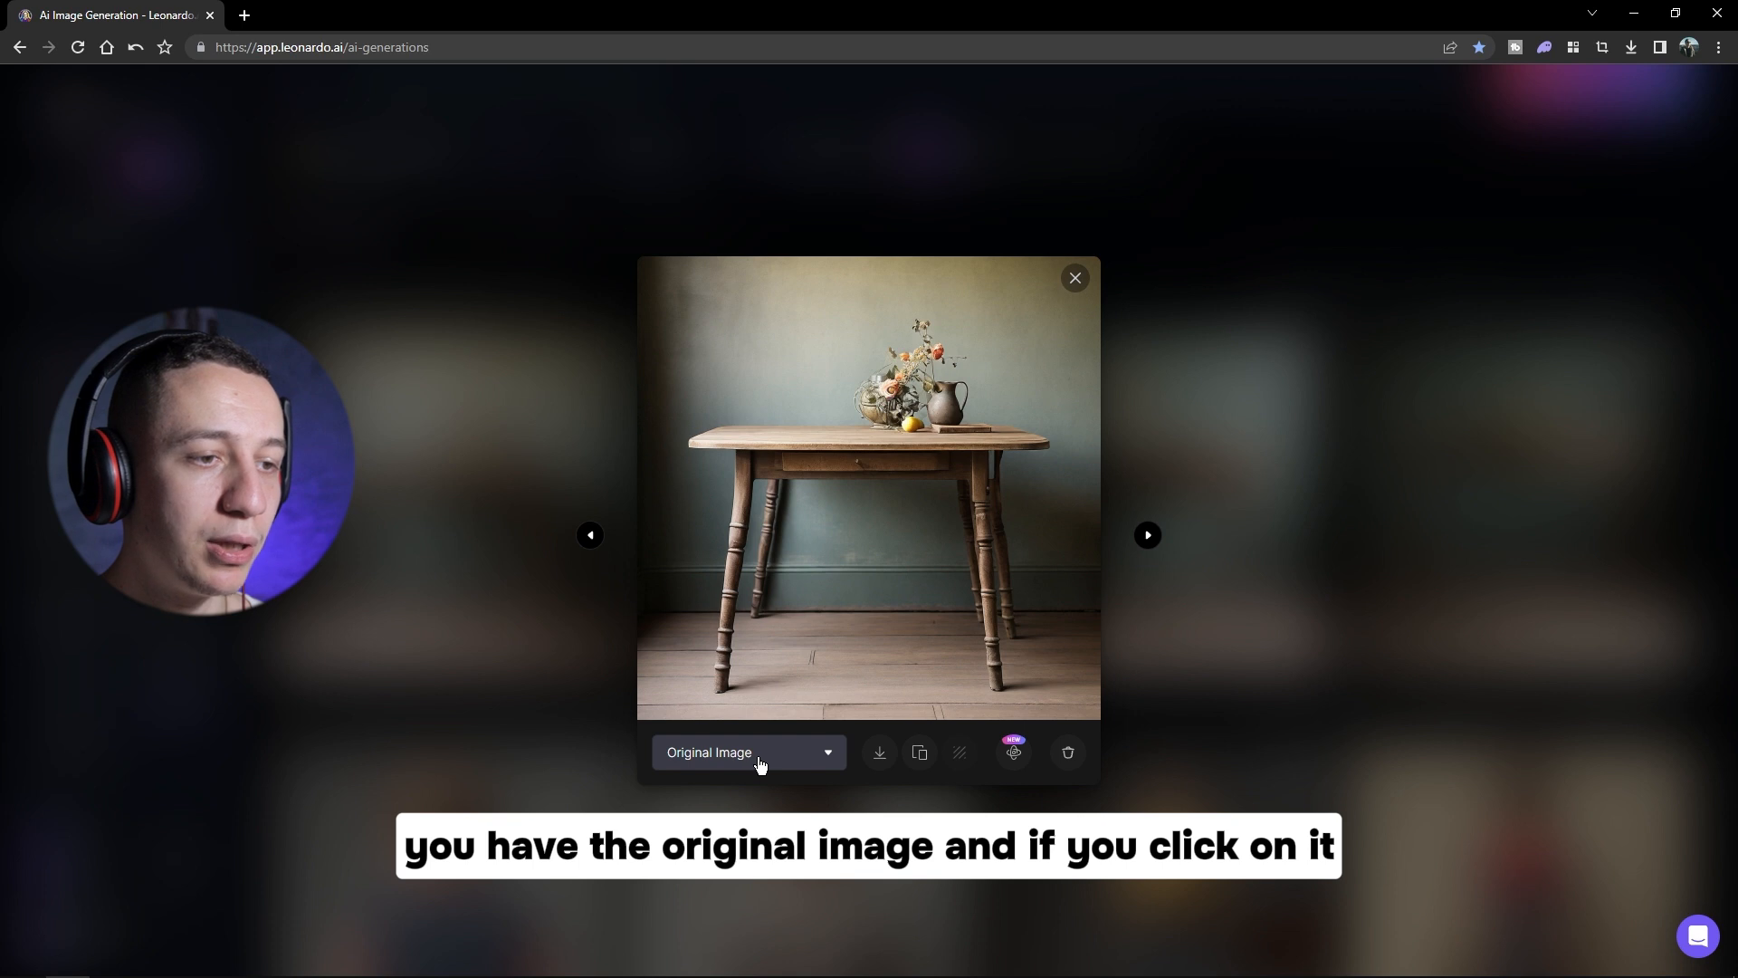
pyautogui.click(751, 756)
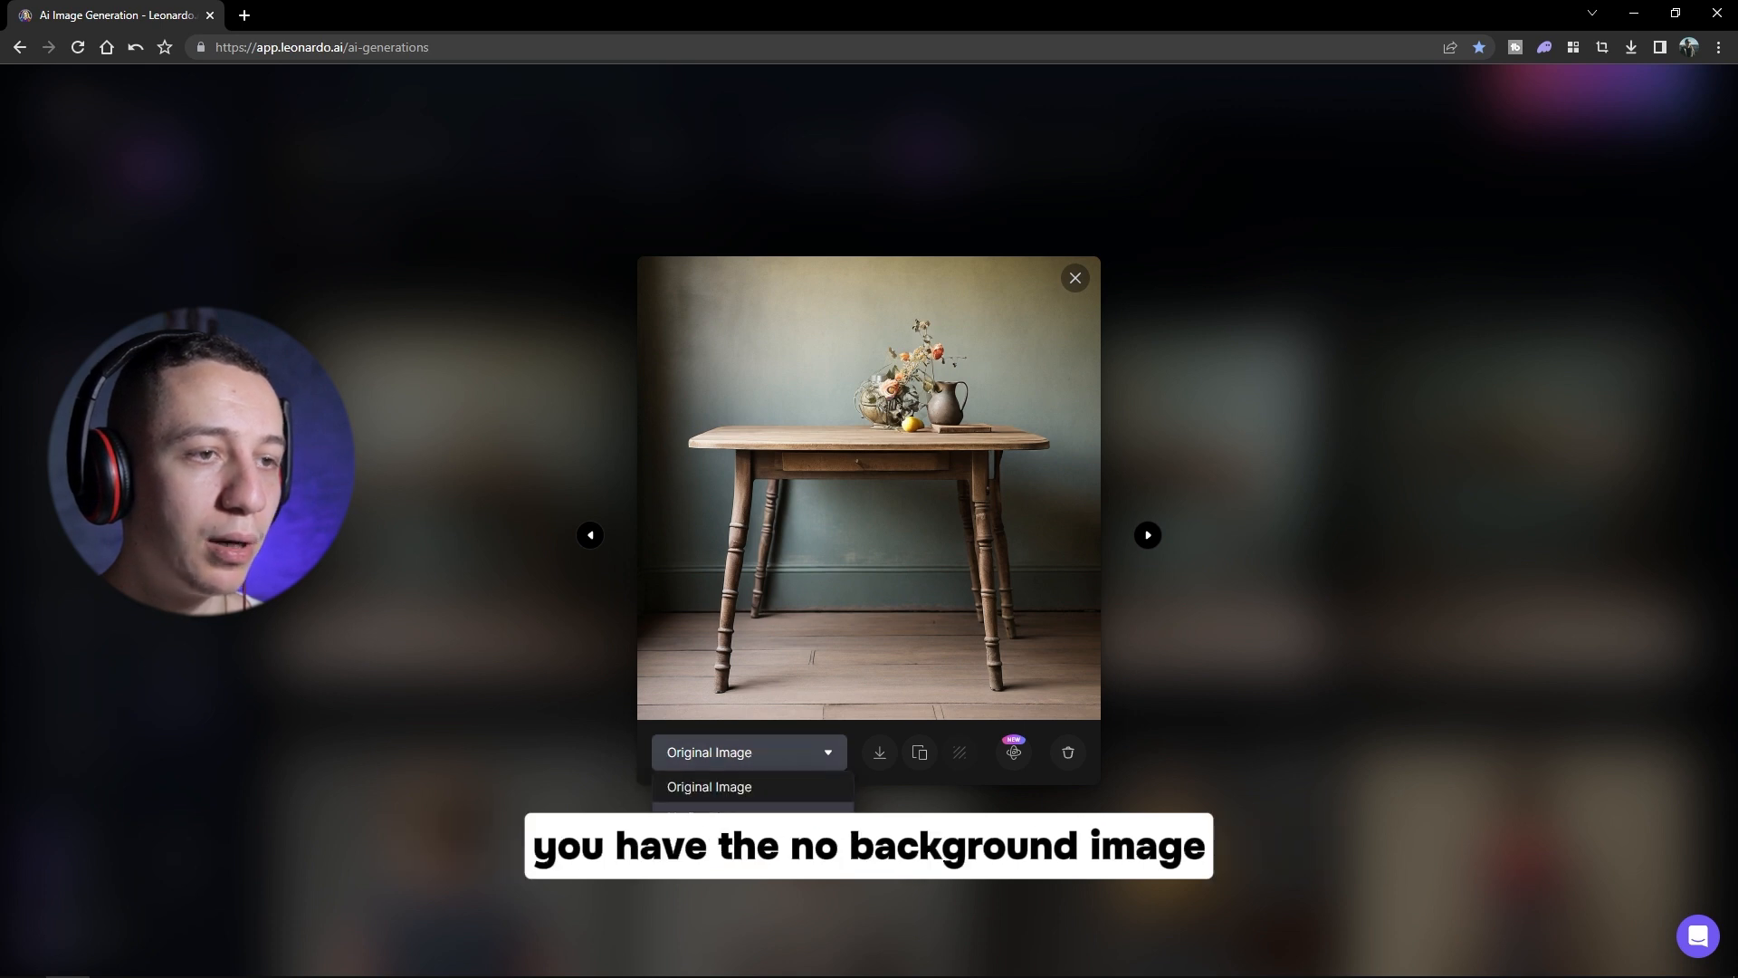
pyautogui.click(736, 817)
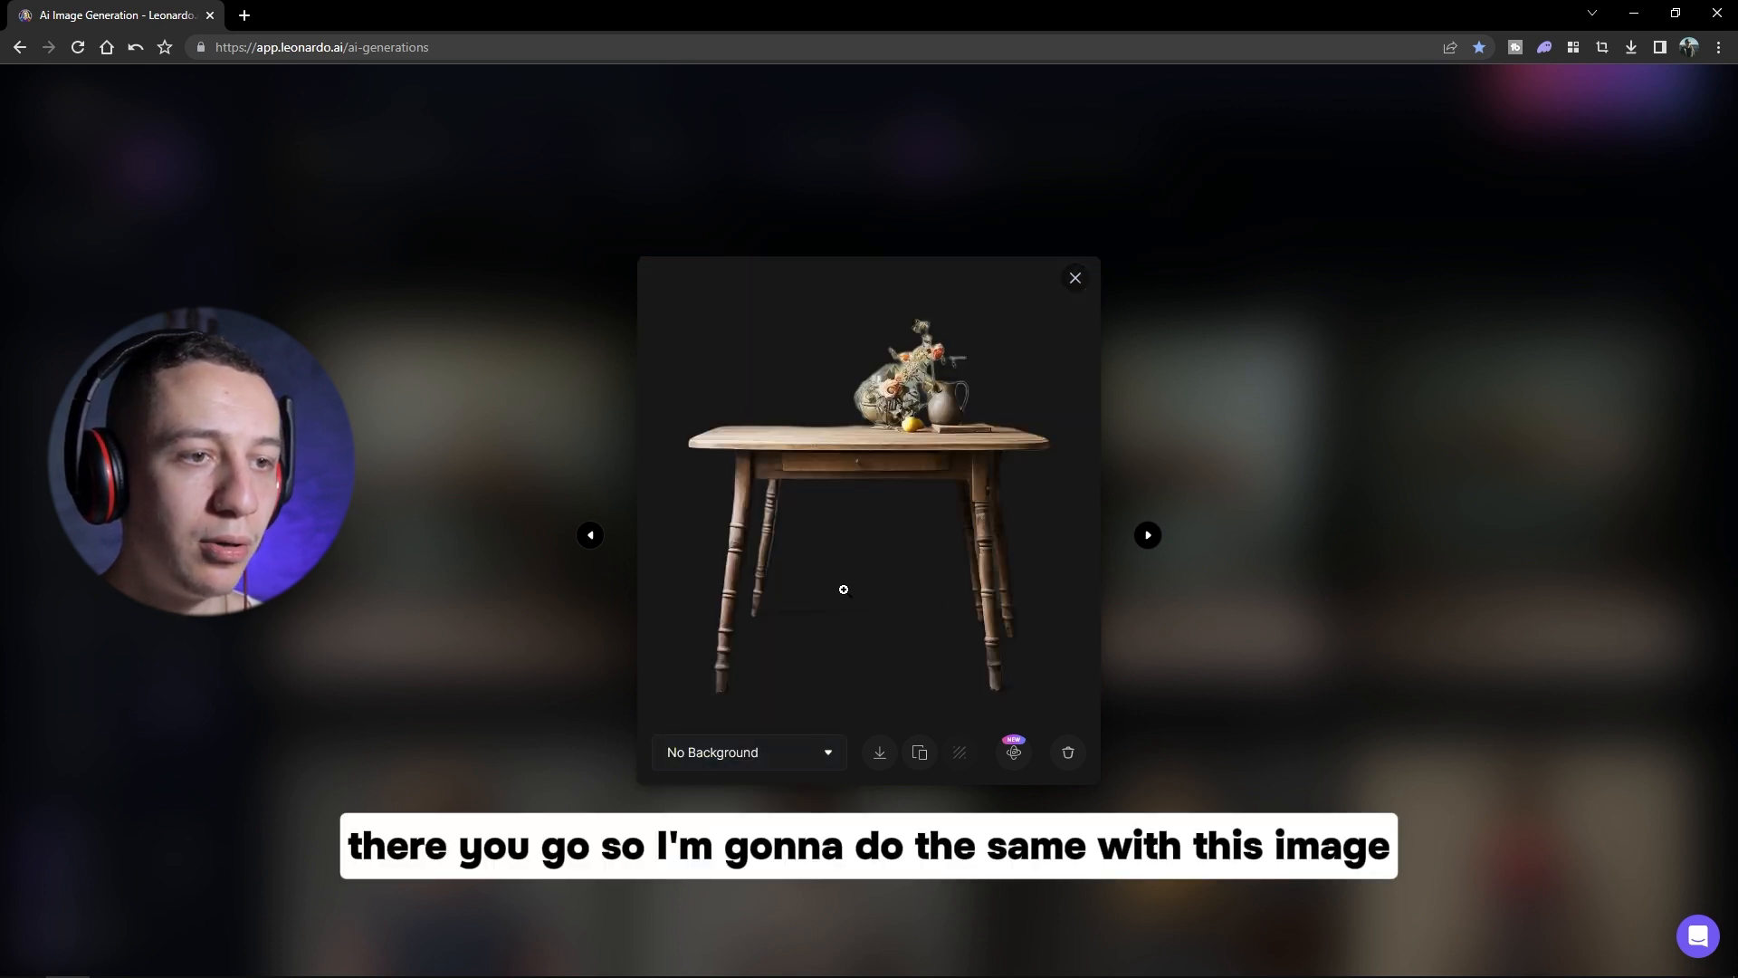
pyautogui.click(1075, 278)
# Step: Remove the background from the third image of the child seen from the back in vintage clothes
pyautogui.scroll(-4, 1051, 353)
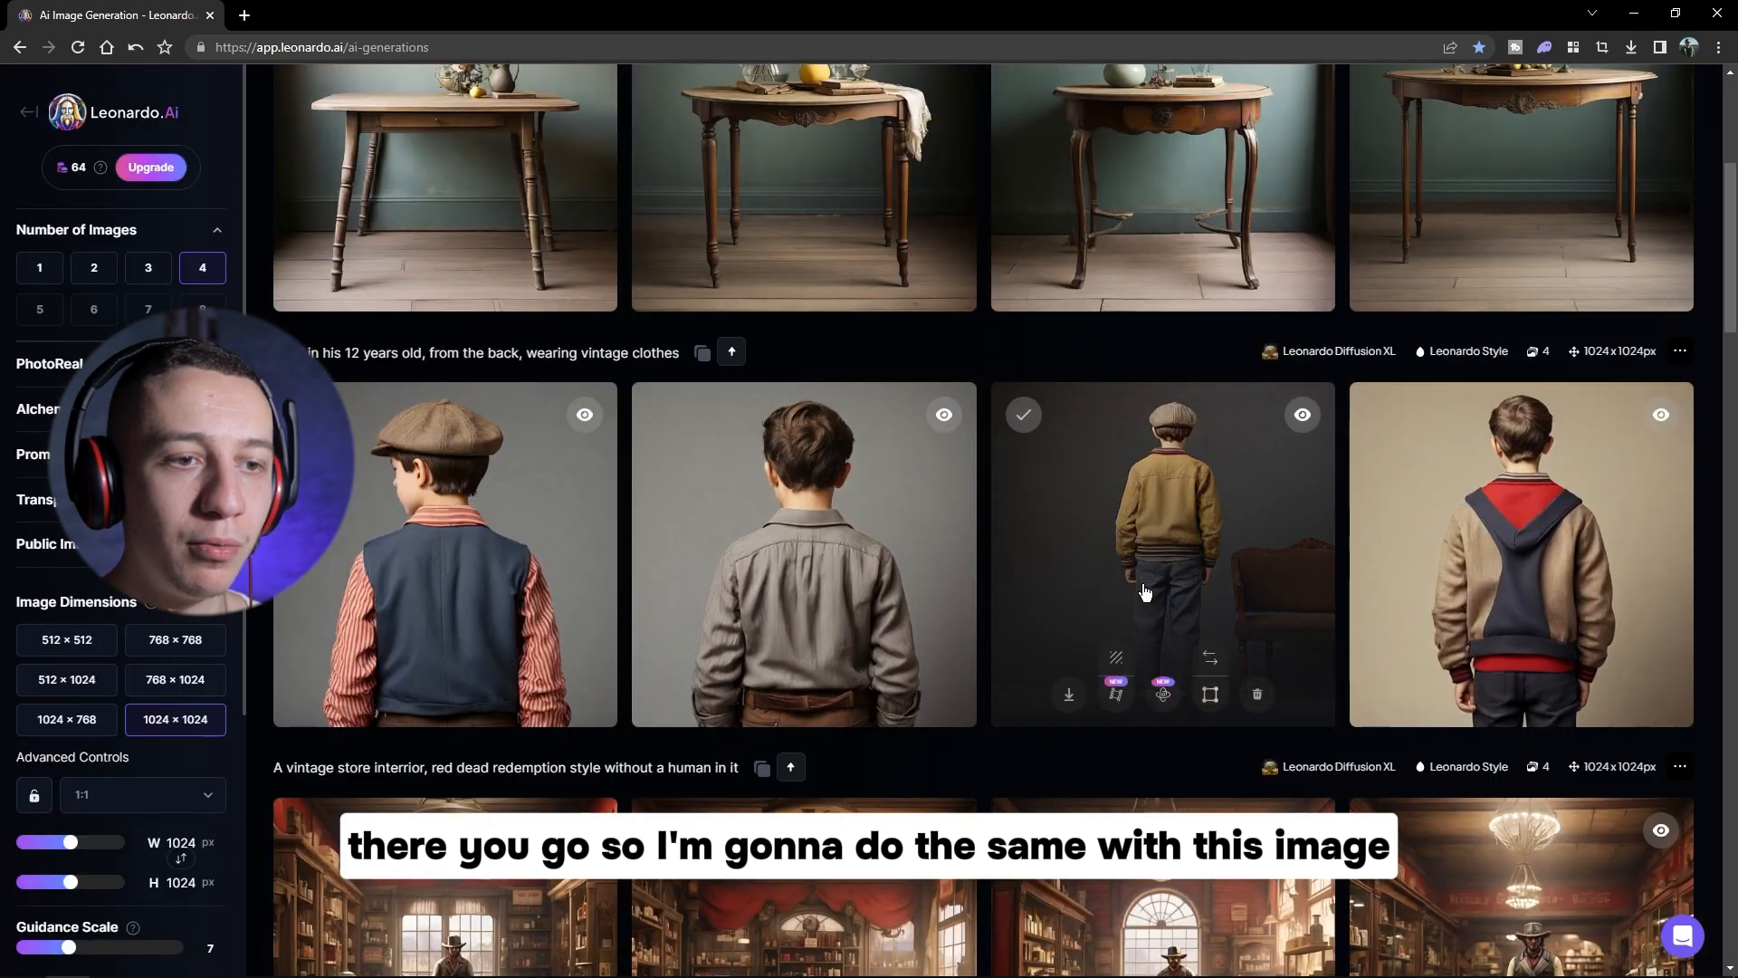
pyautogui.click(1117, 665)
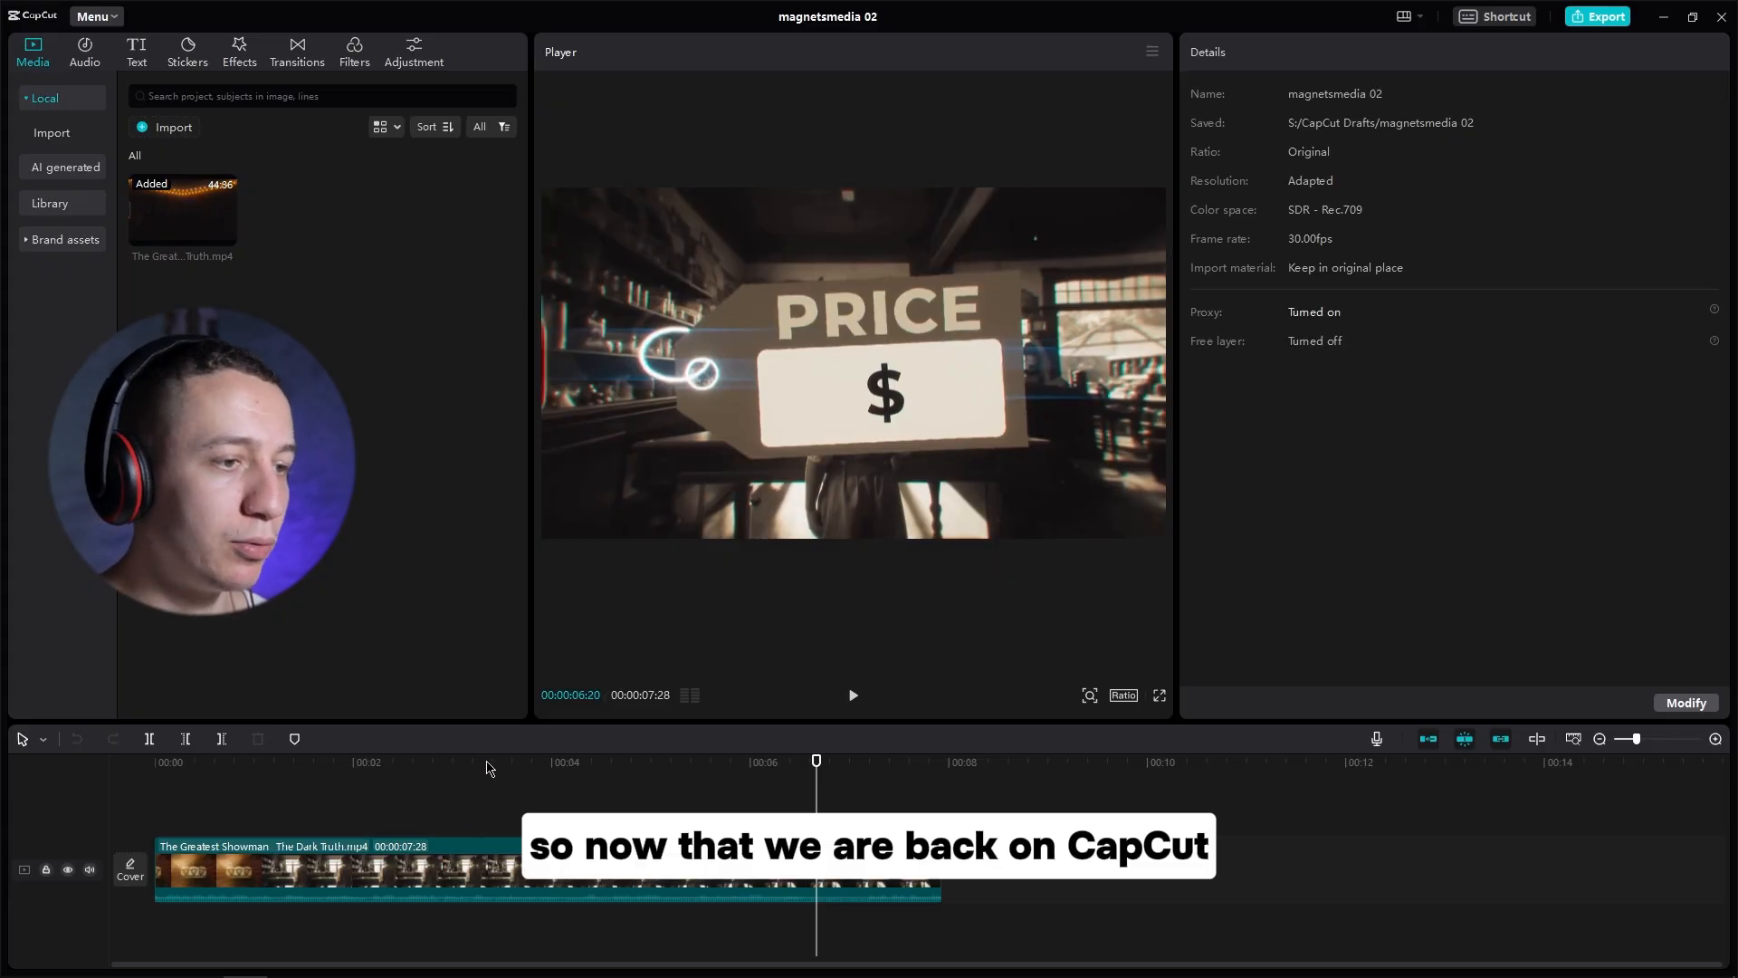
# Step: In CapCut, extract the audio from the Greatest Showman clip and move the video to about 14 seconds on a track above
pyautogui.click(448, 765)
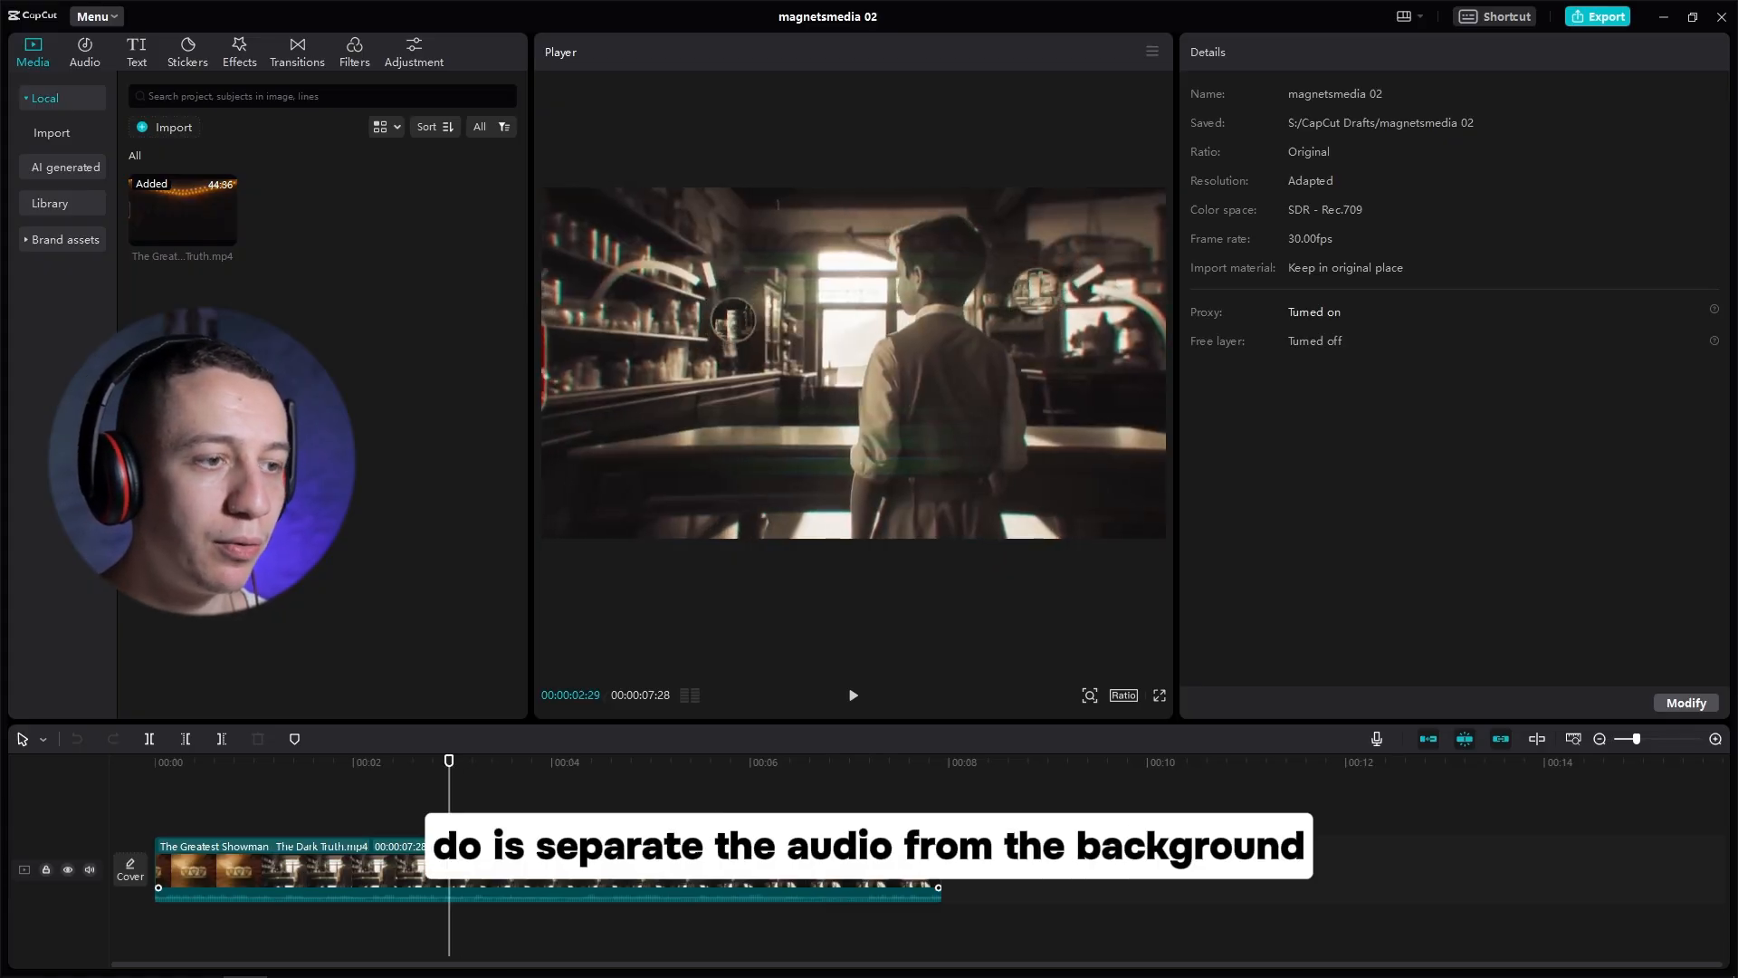
pyautogui.click(518, 880)
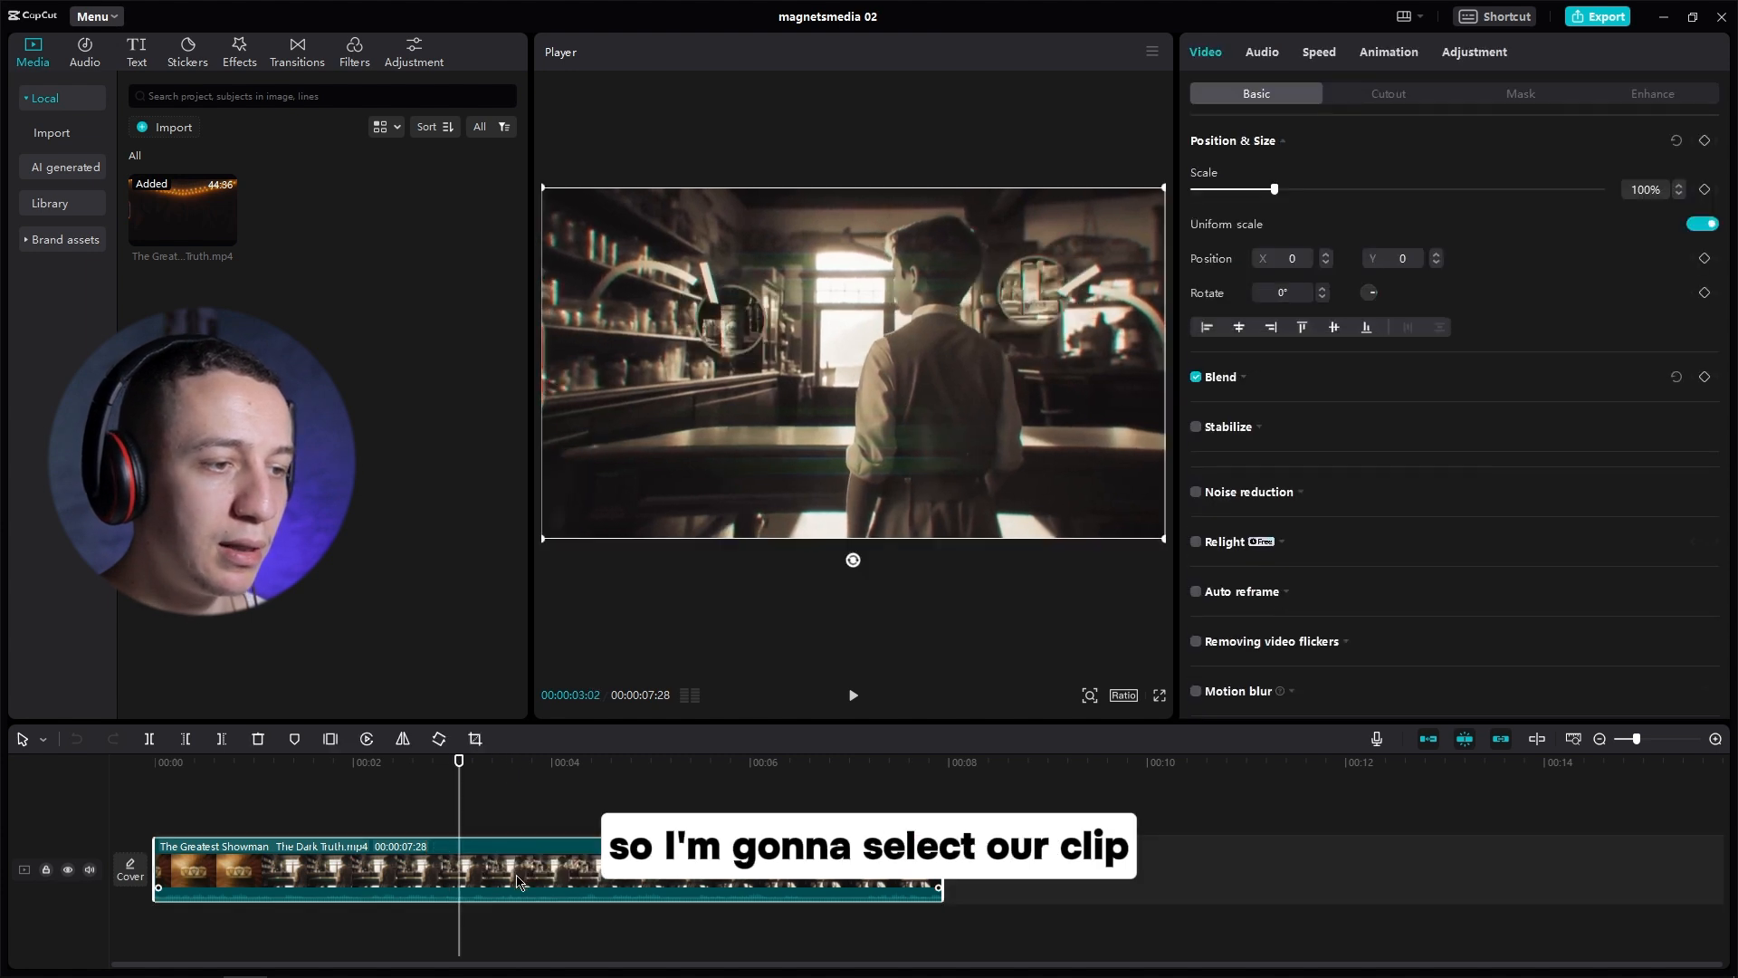
pyautogui.rightClick(528, 865)
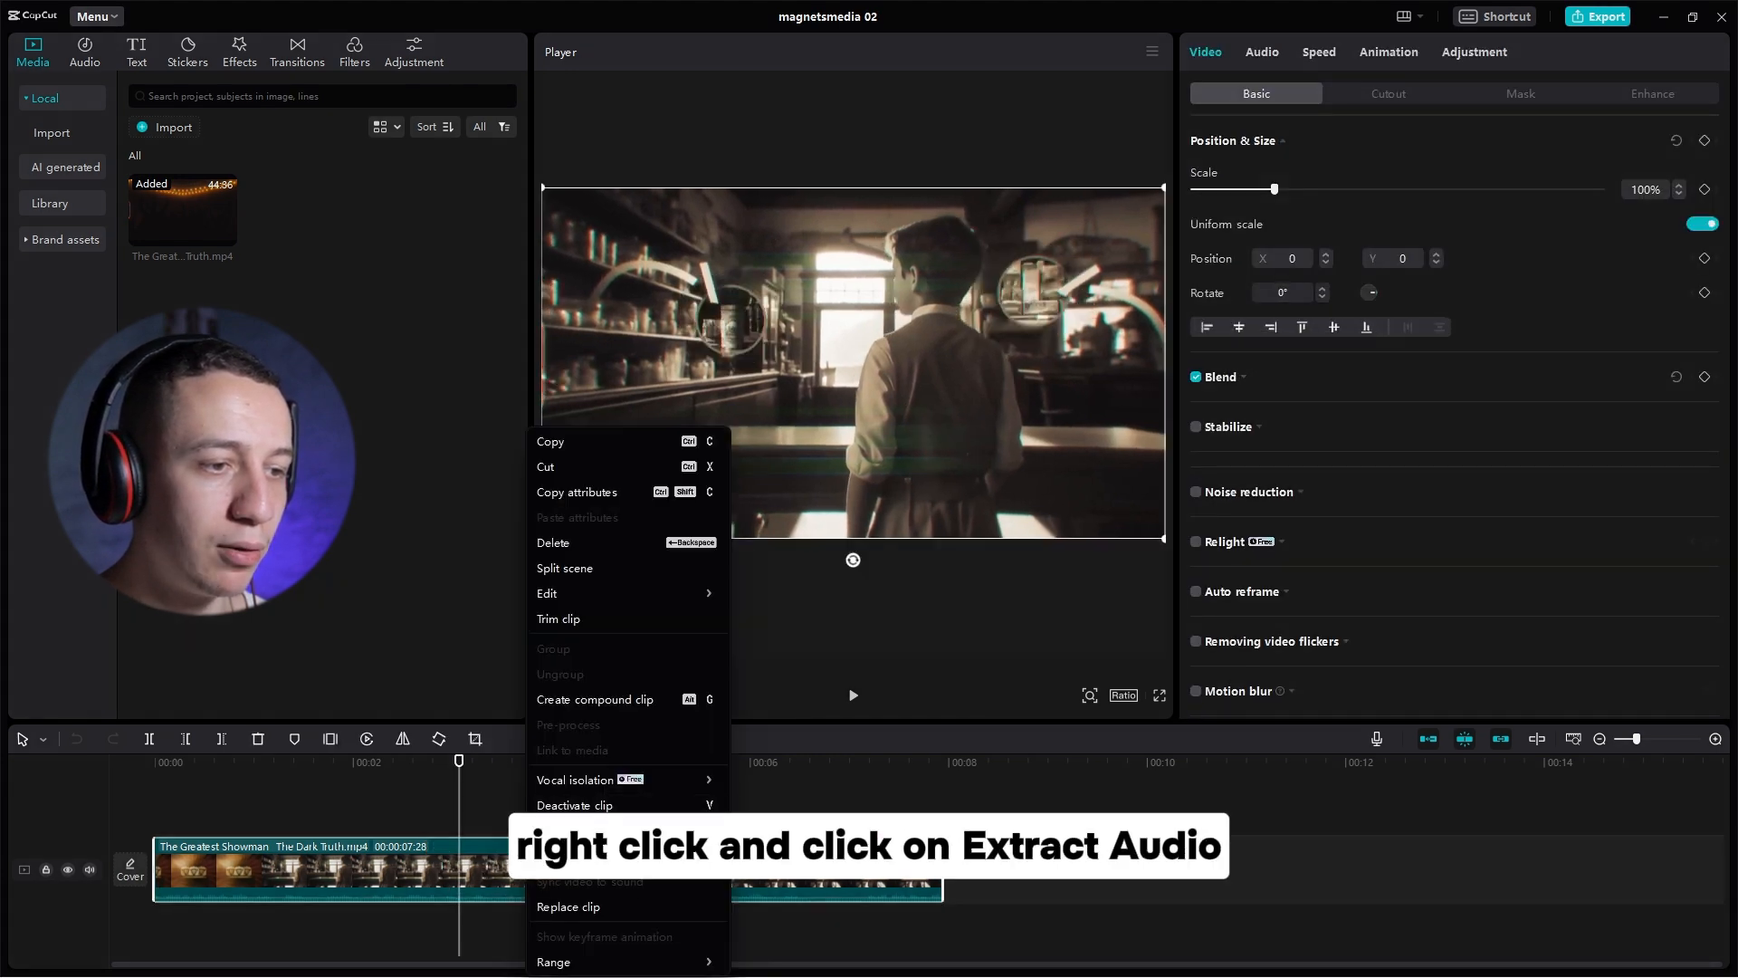
pyautogui.click(579, 830)
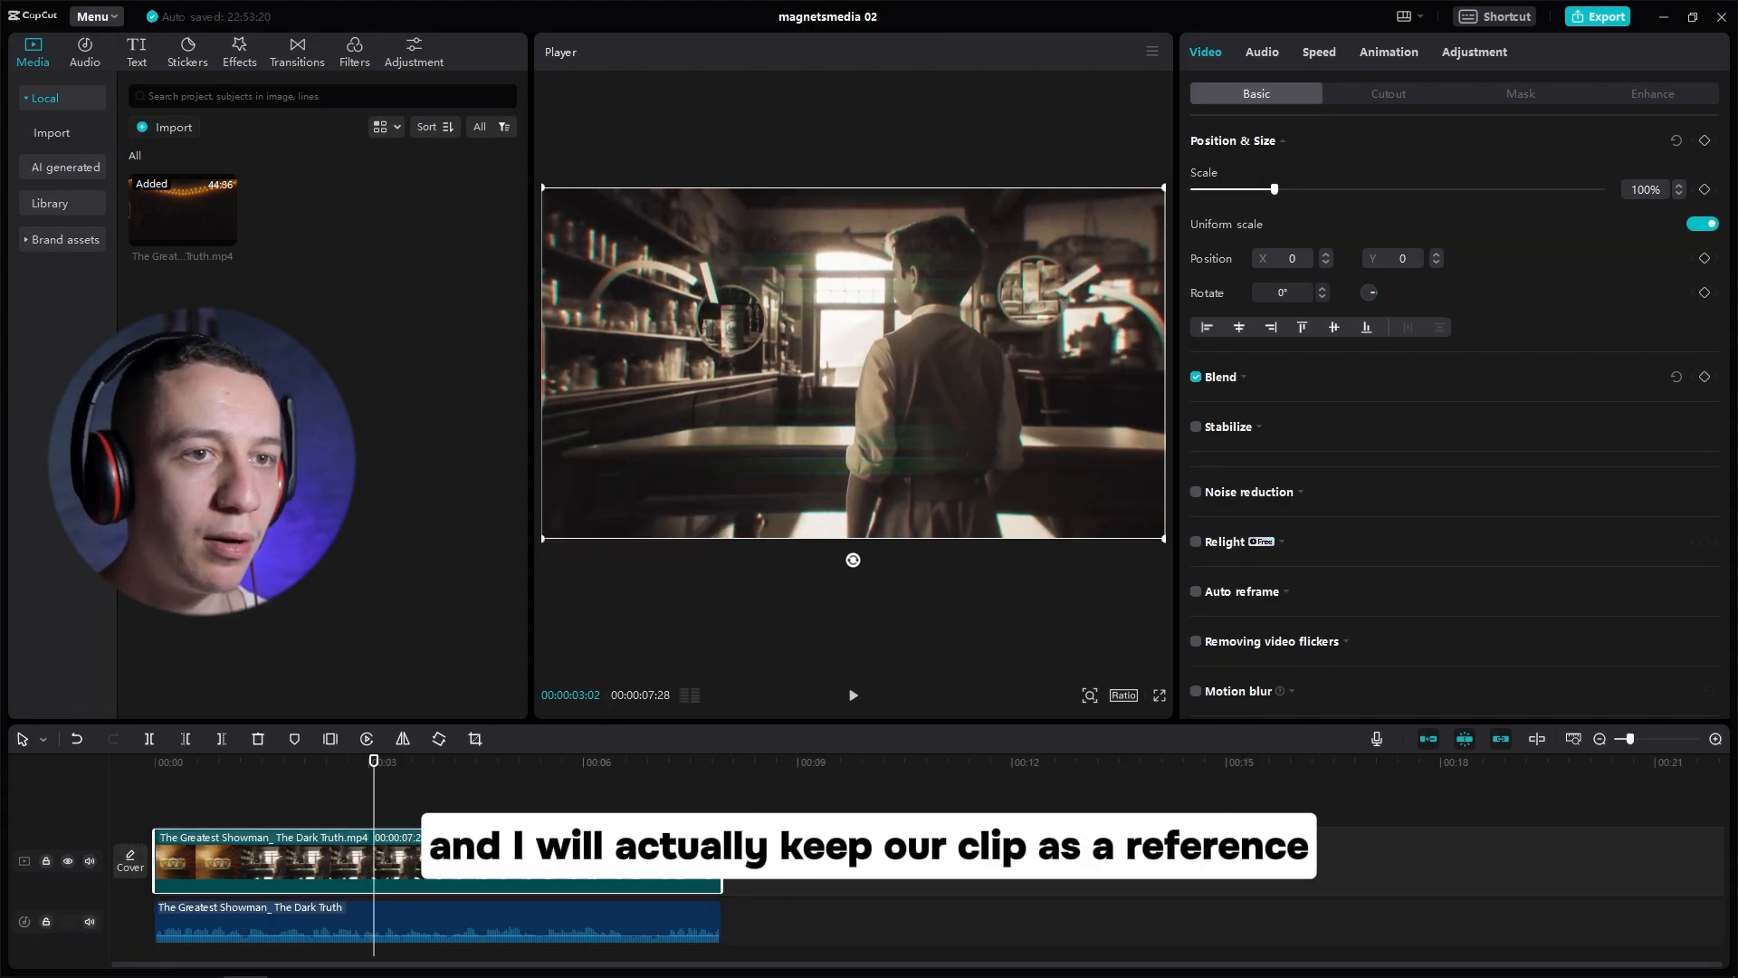
pyautogui.moveTo(396, 884); pyautogui.dragTo(1086, 796)
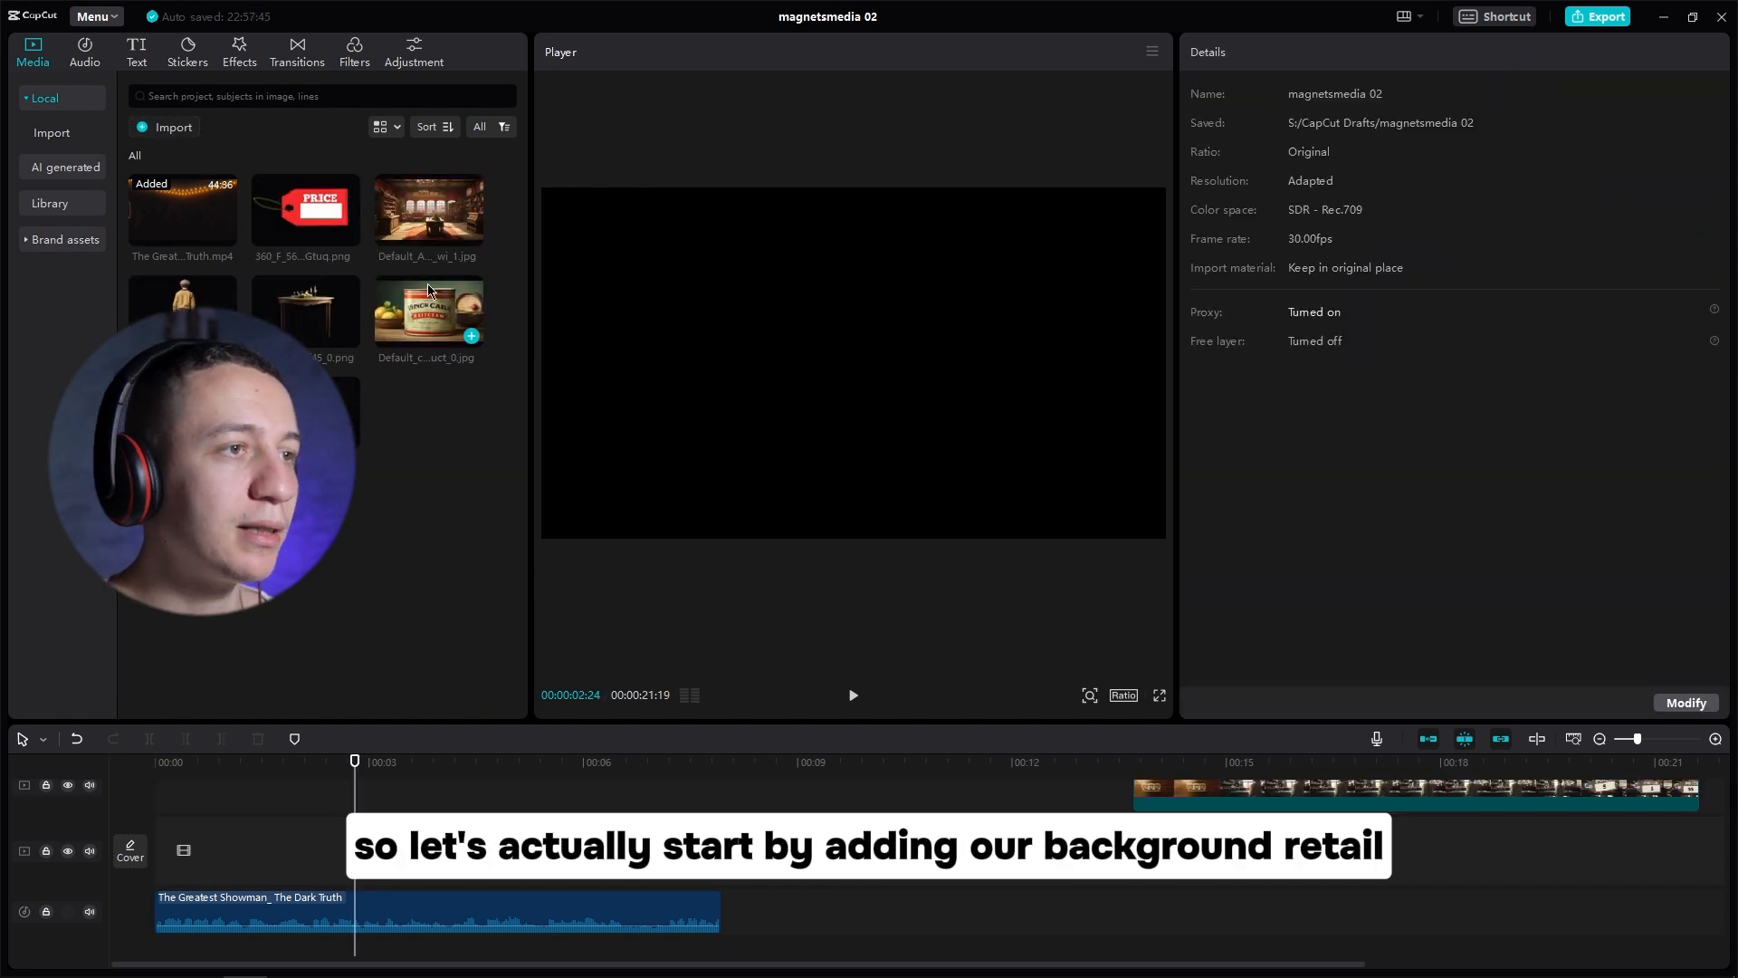
# Step: Add the vintage store interior image to the start of the main track and extend it to 00:00:07:28, matching the audio
pyautogui.moveTo(438, 242); pyautogui.dragTo(154, 846)
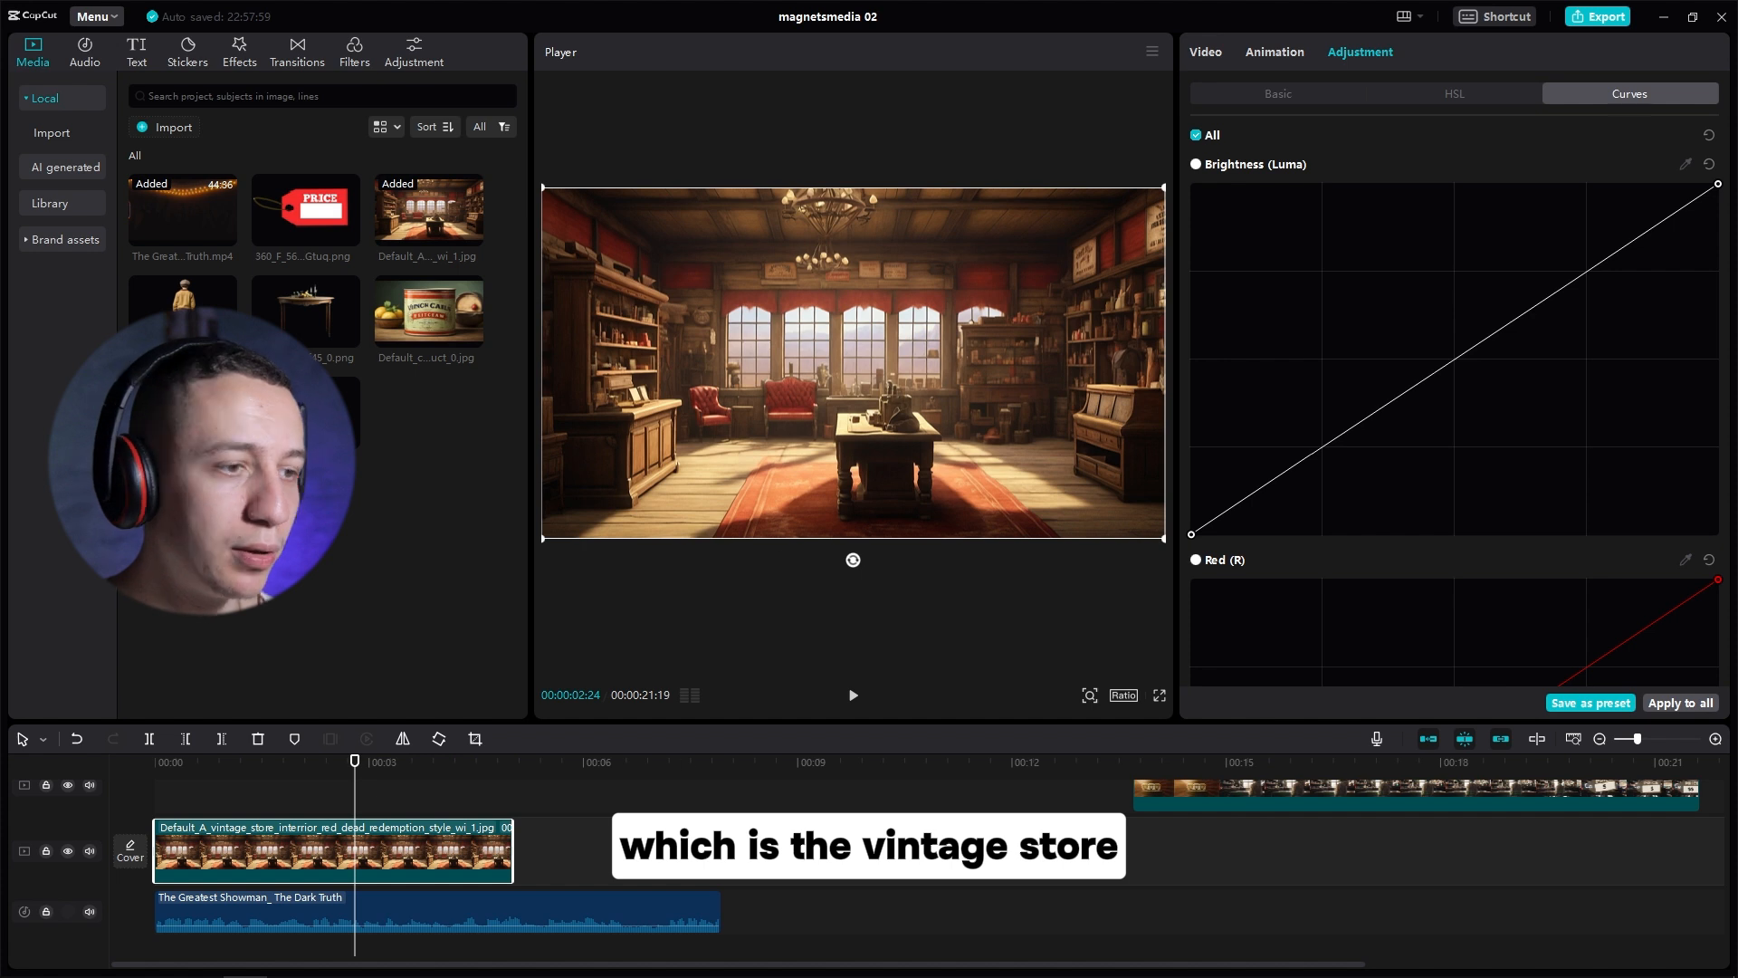
pyautogui.moveTo(513, 851); pyautogui.dragTo(721, 850)
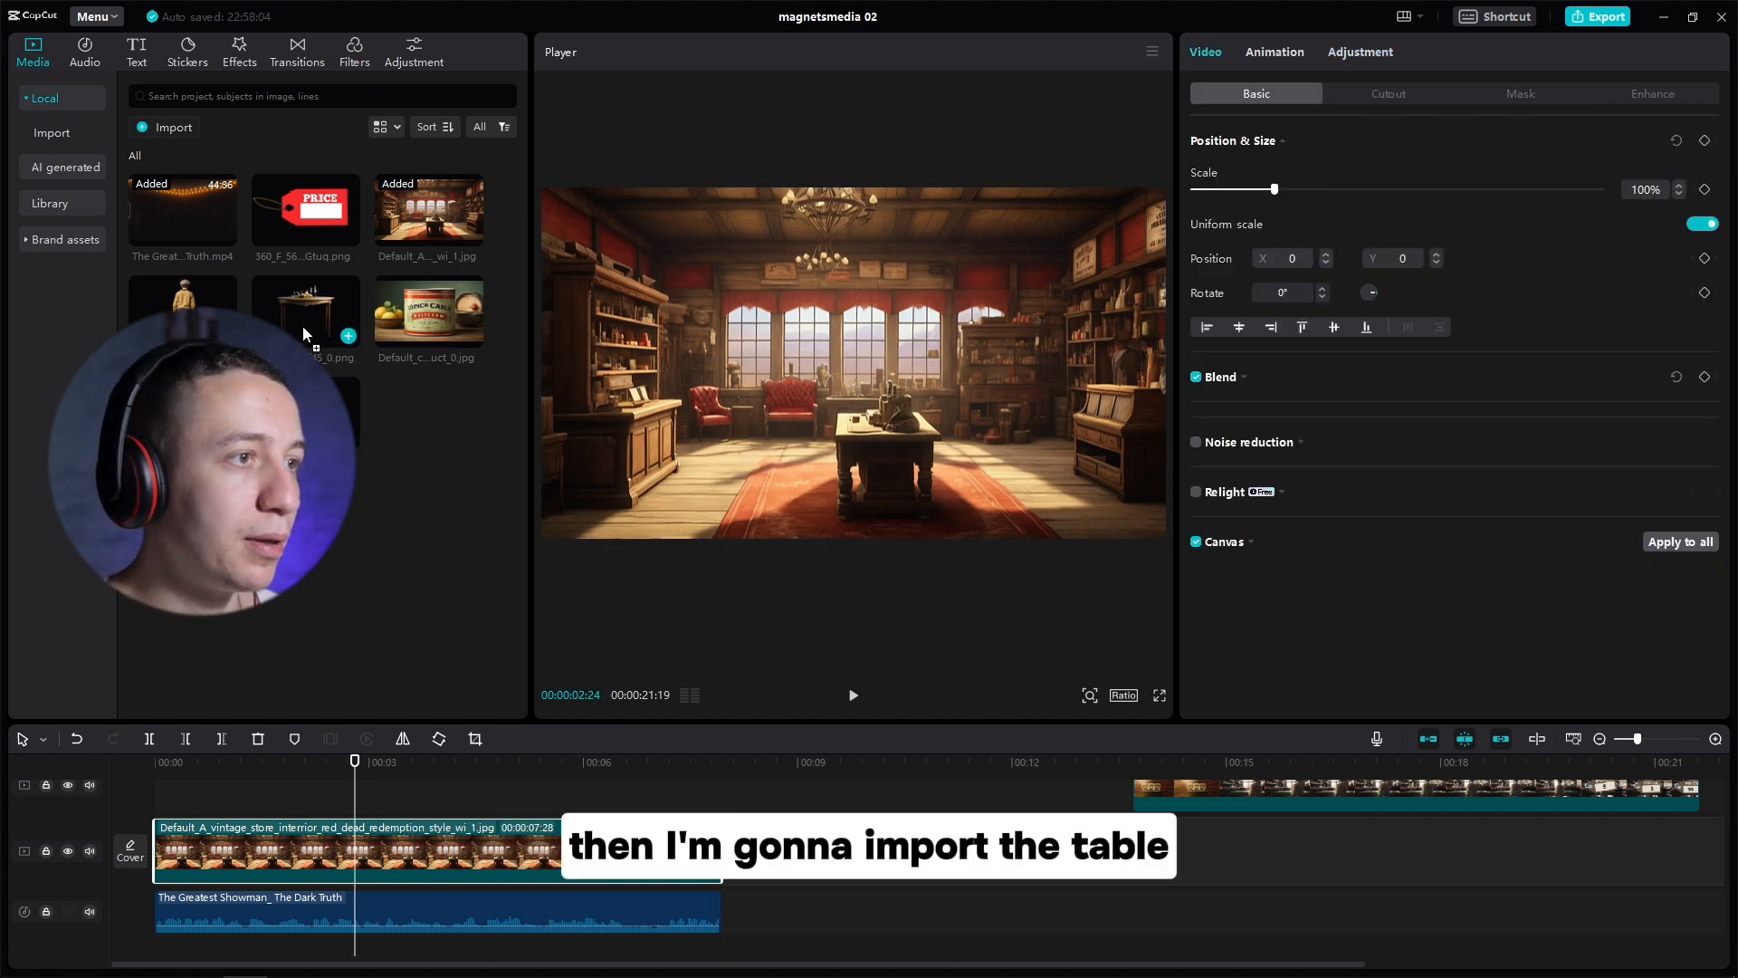
# Step: Layer the vintage table image above the store background, scaled to 135% and positioned at X 0, Y -1133
pyautogui.moveTo(305, 312); pyautogui.dragTo(177, 790)
pyautogui.moveTo(894, 324); pyautogui.dragTo(891, 507)
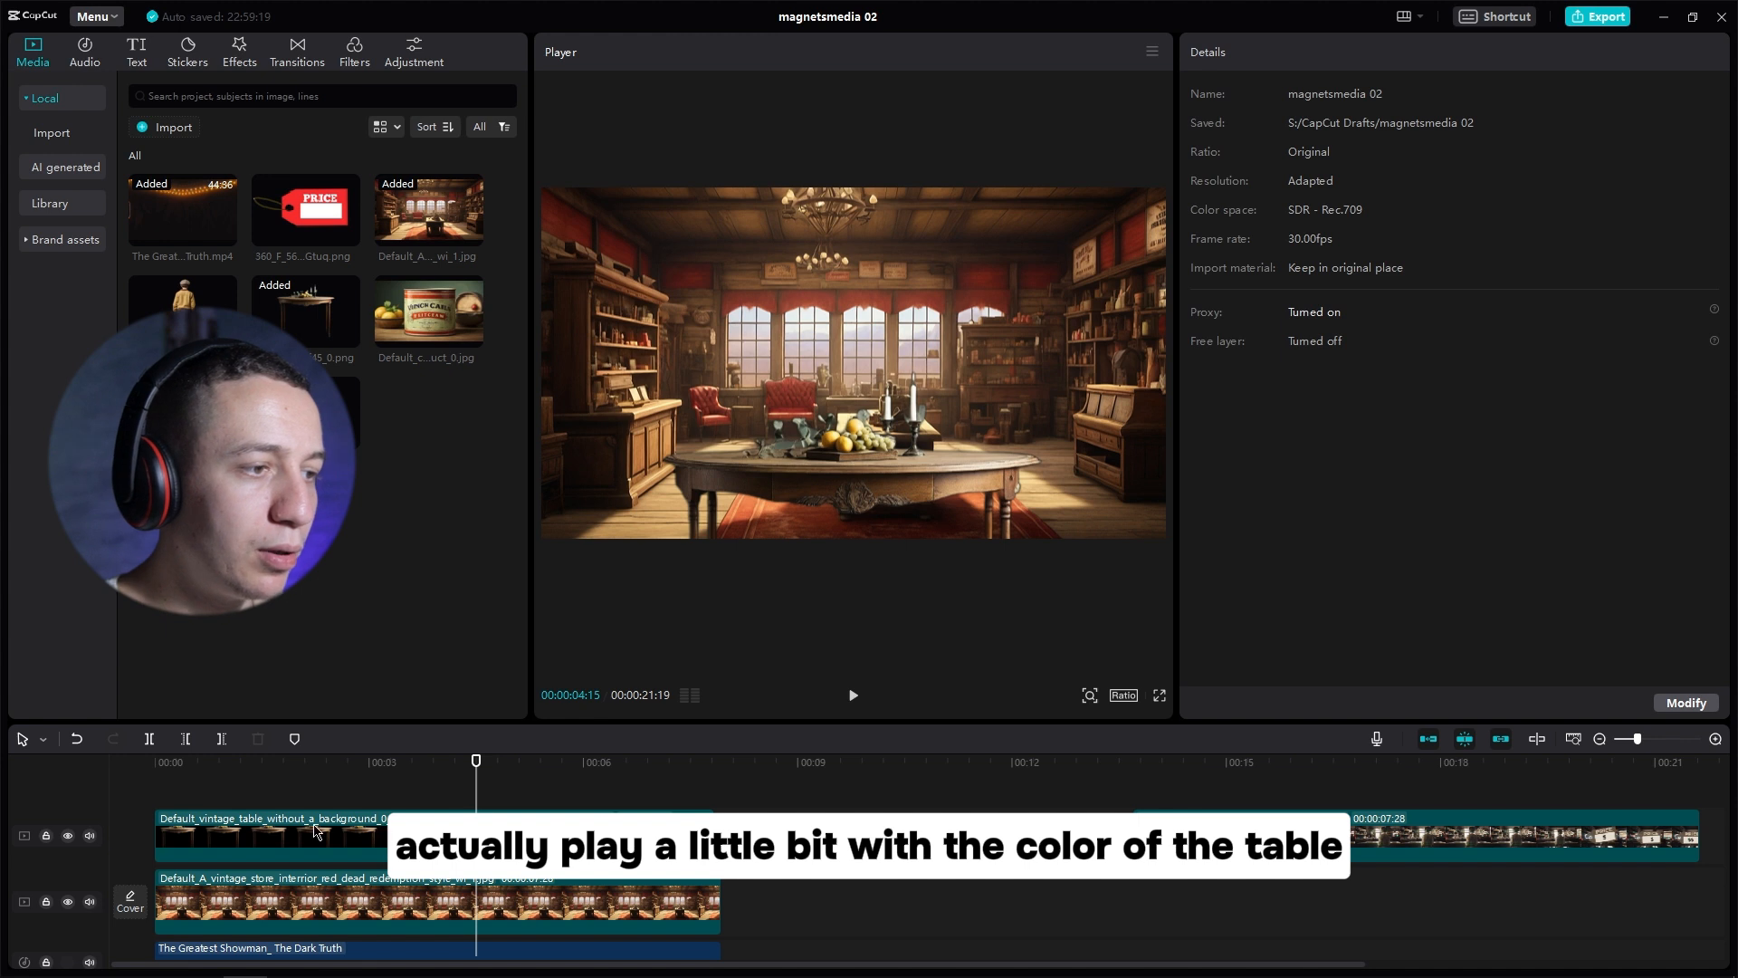
# Step: Adjust the vintage table layer's colour to Temp 12, Saturation 6 and Brightness -4
pyautogui.click(381, 834)
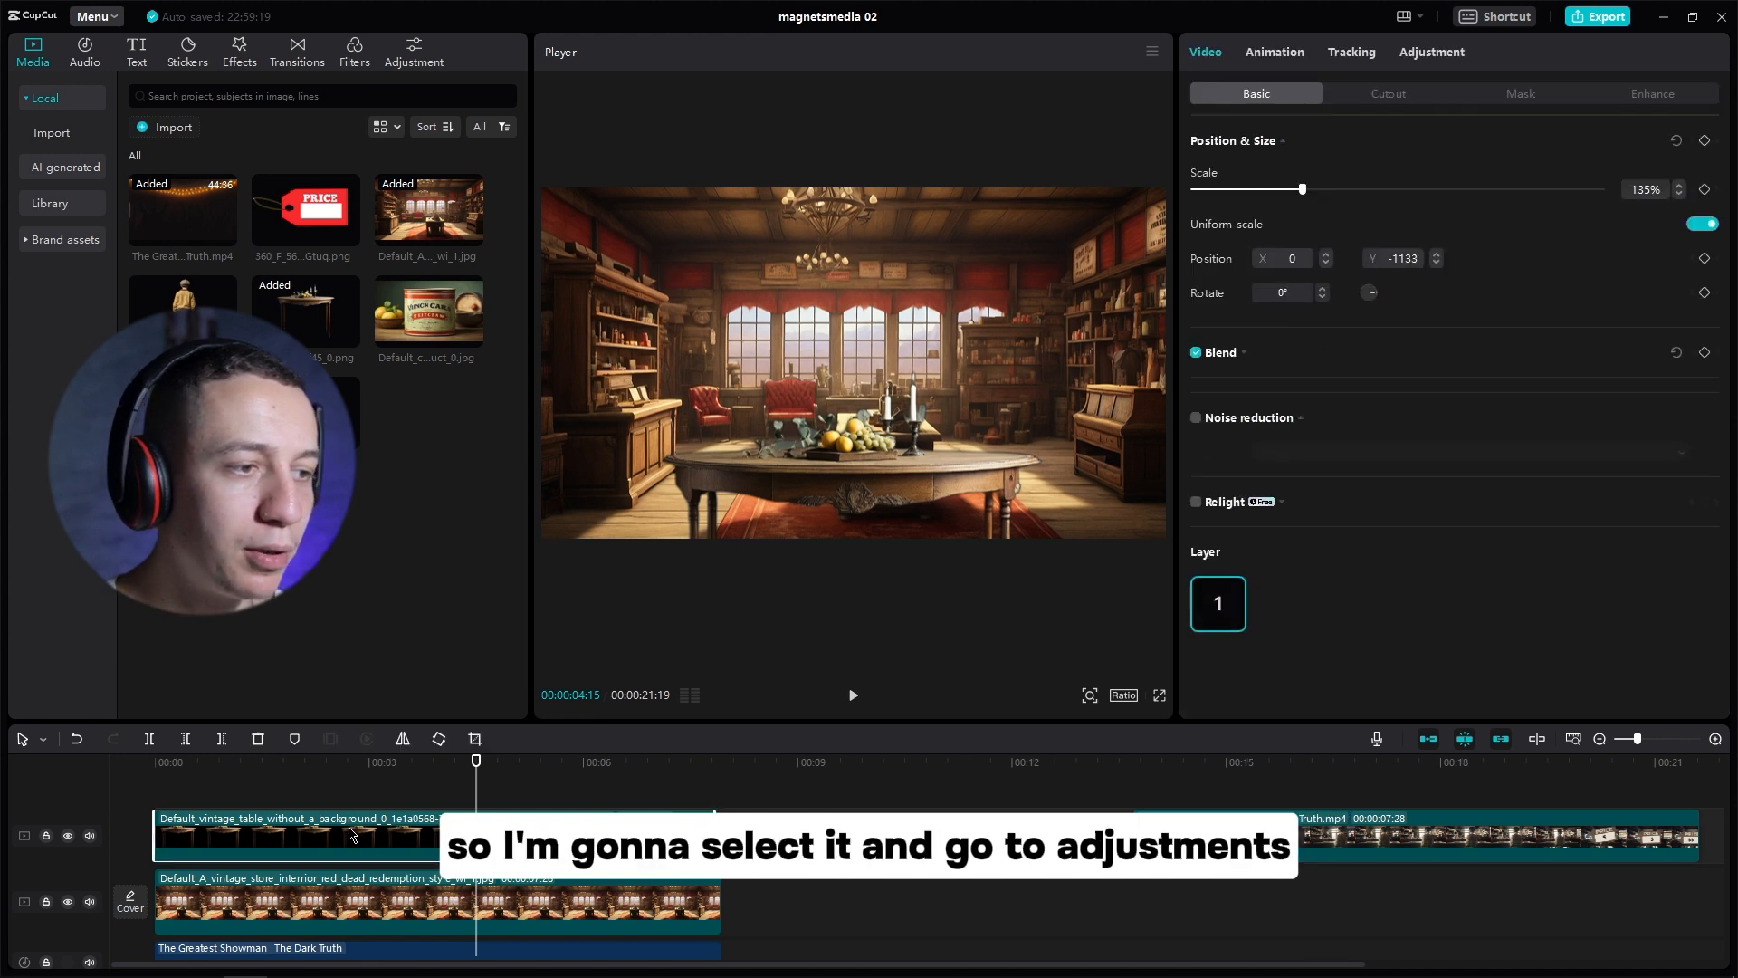
pyautogui.click(1431, 52)
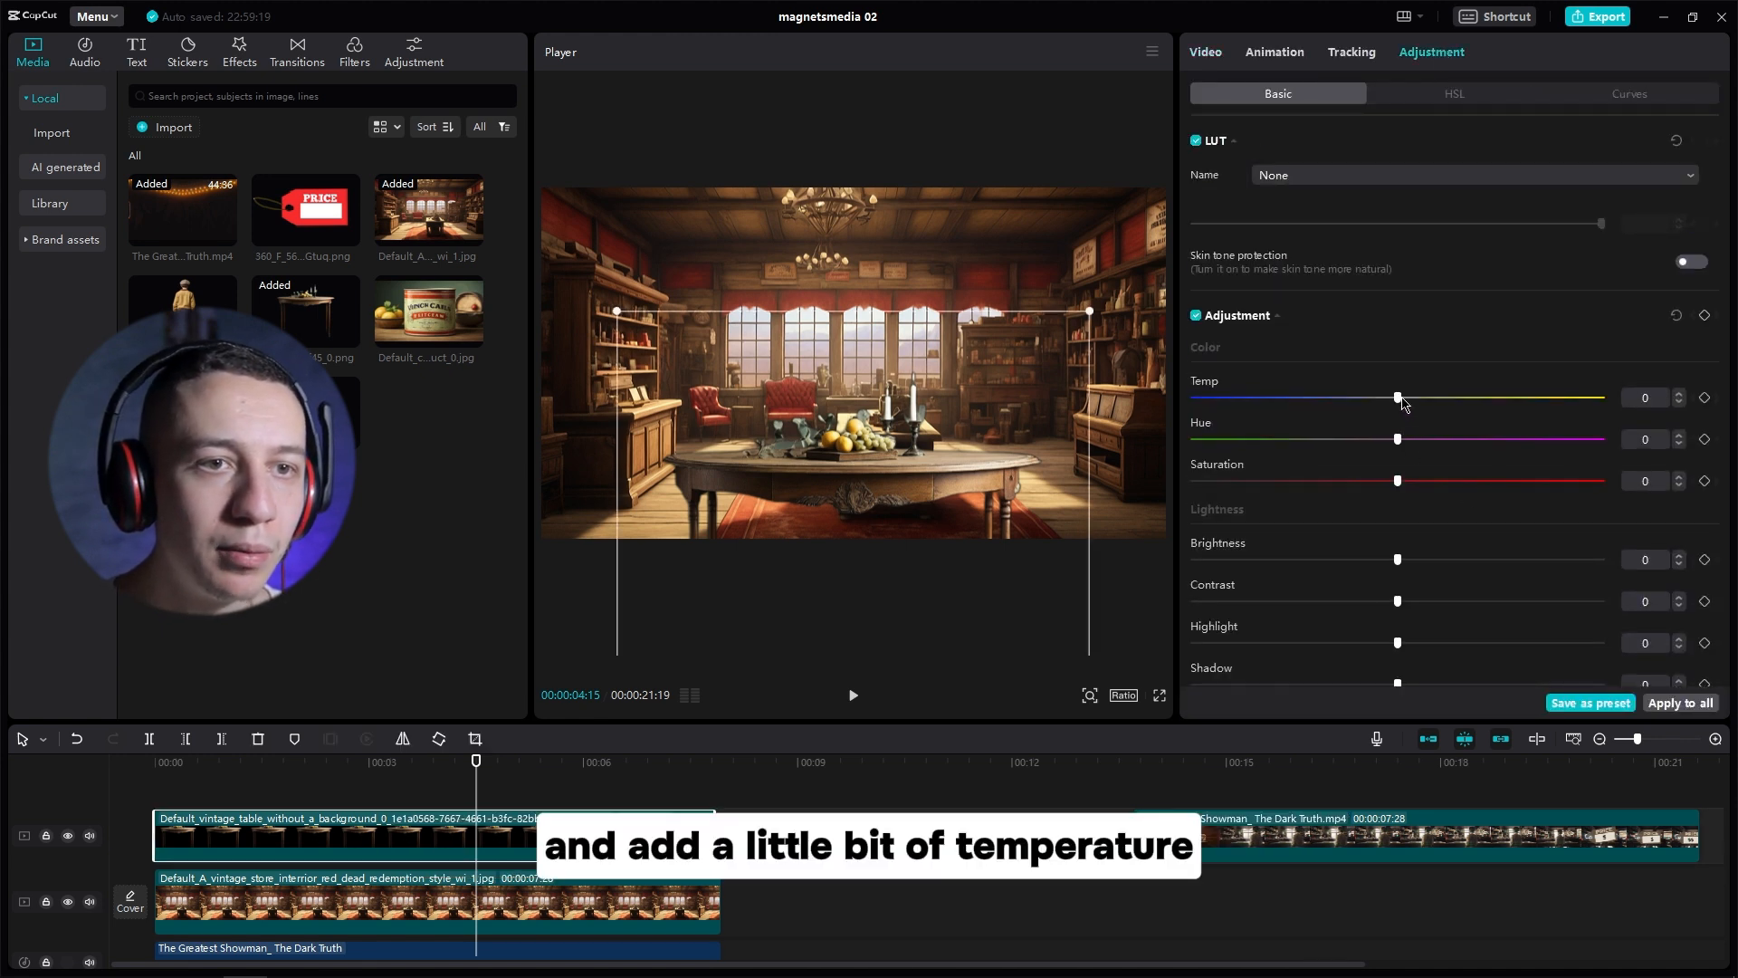
pyautogui.moveTo(1398, 398); pyautogui.dragTo(1448, 398)
pyautogui.moveTo(1398, 481); pyautogui.dragTo(1420, 489)
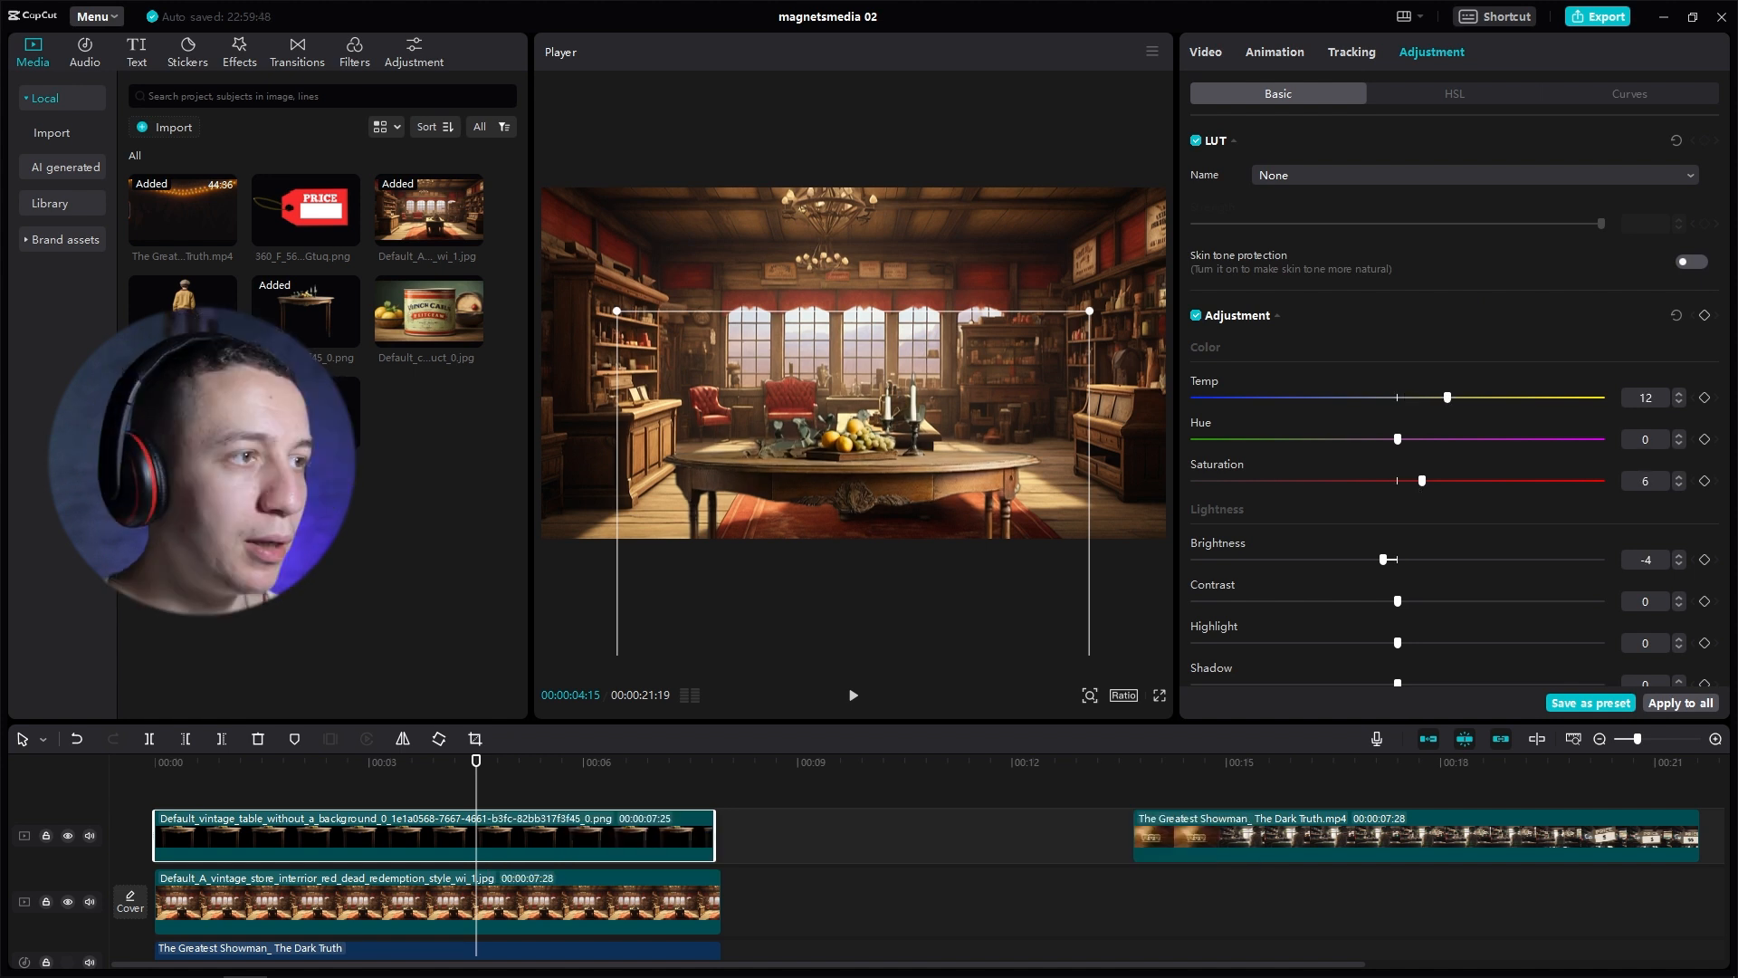
# Step: Layer the child image above the table, enlarged and centred in front of it, and slightly raise its colour temperature
pyautogui.moveTo(182, 294); pyautogui.dragTo(158, 787)
pyautogui.moveTo(863, 394); pyautogui.dragTo(870, 454)
pyautogui.moveTo(1036, 632); pyautogui.dragTo(1077, 673)
pyautogui.moveTo(854, 399); pyautogui.dragTo(855, 434)
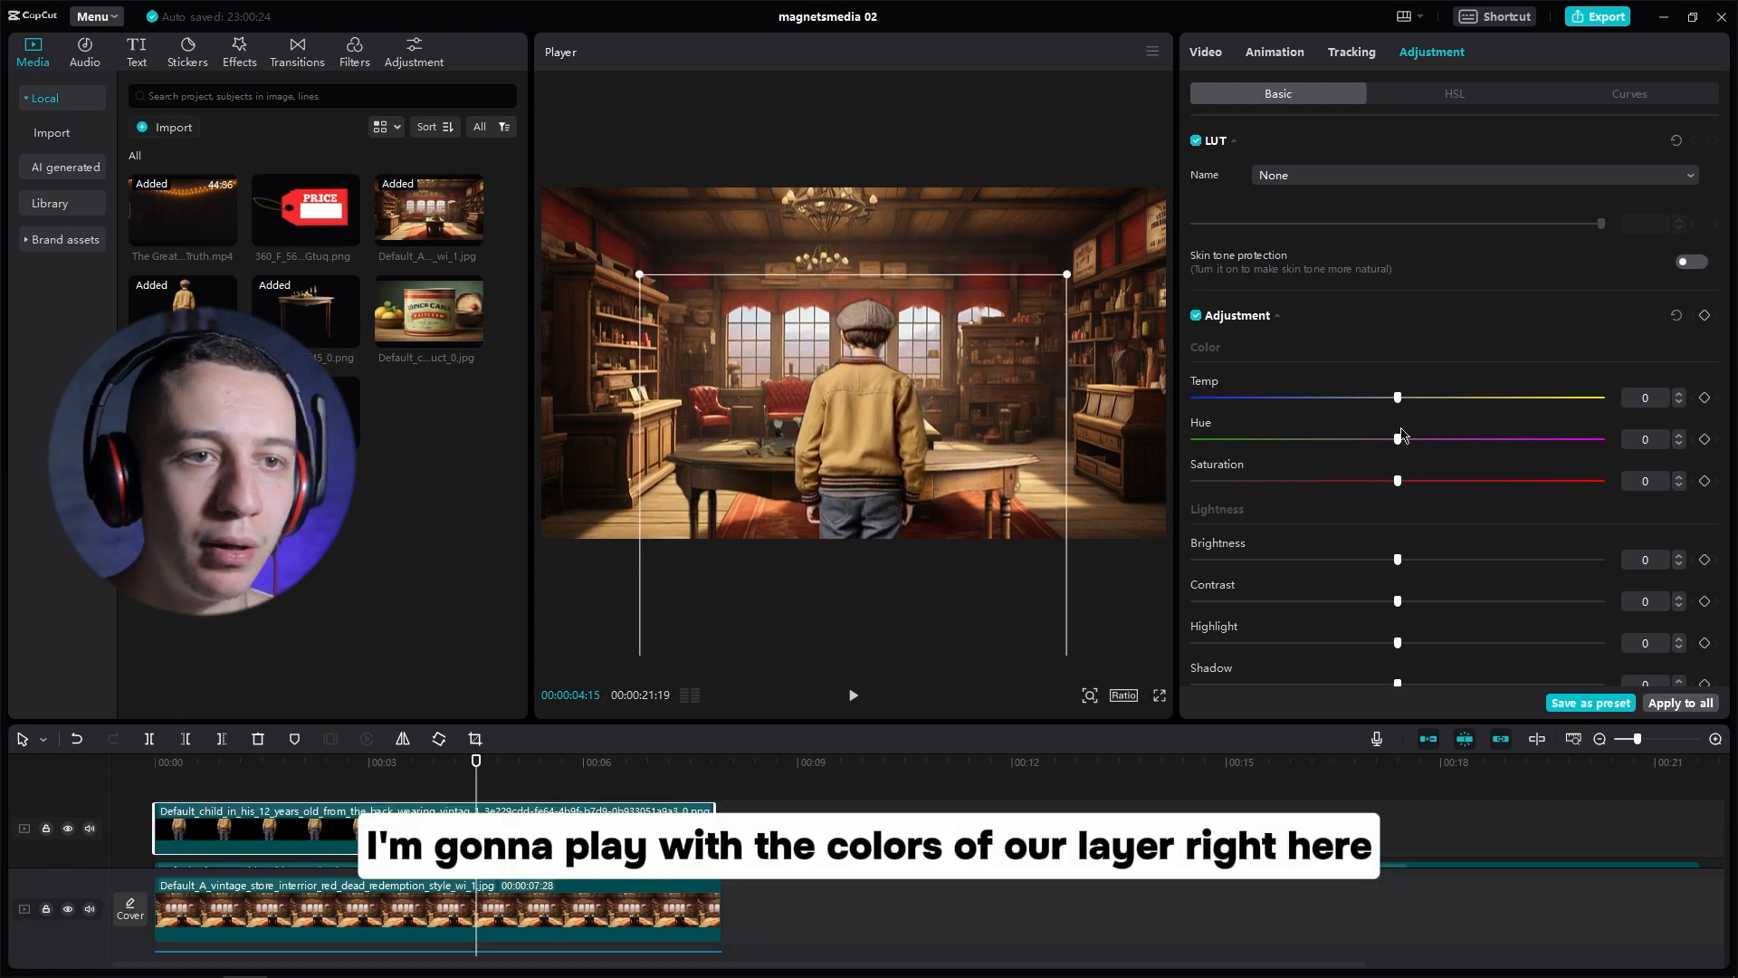
pyautogui.moveTo(1400, 400); pyautogui.dragTo(1414, 401)
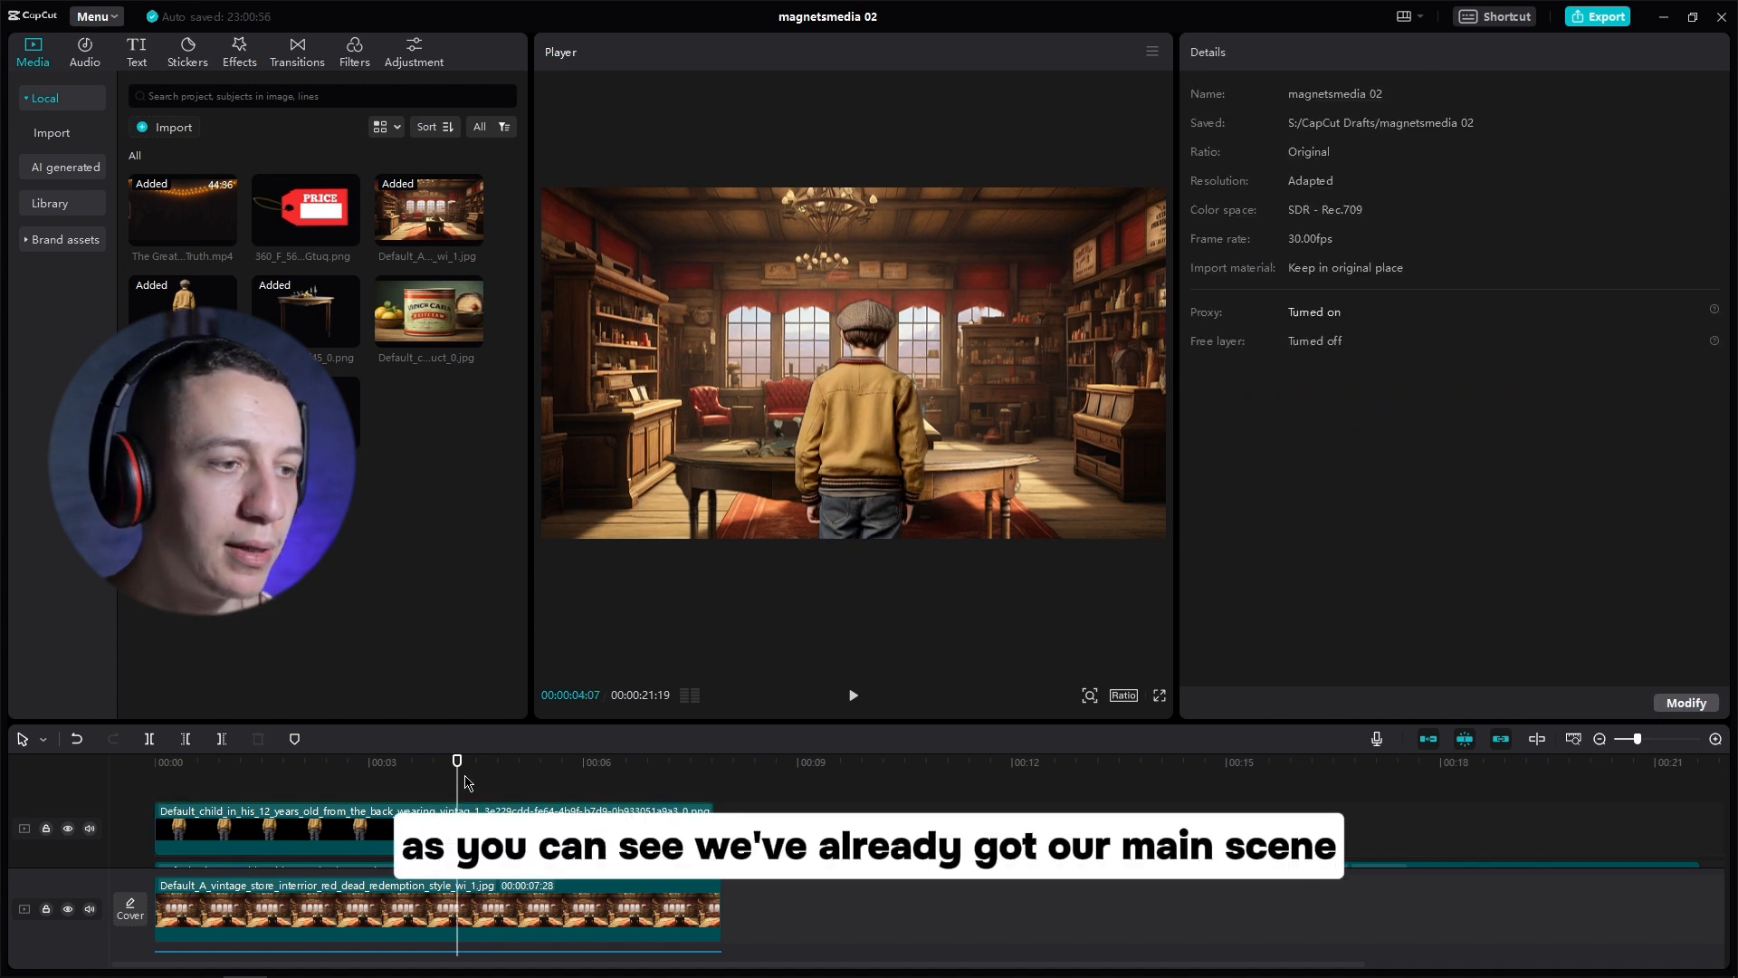
# Step: Compare the scene with the reference clip and combine the child, table and store layers into one compound clip
pyautogui.moveTo(484, 765); pyautogui.dragTo(462, 765)
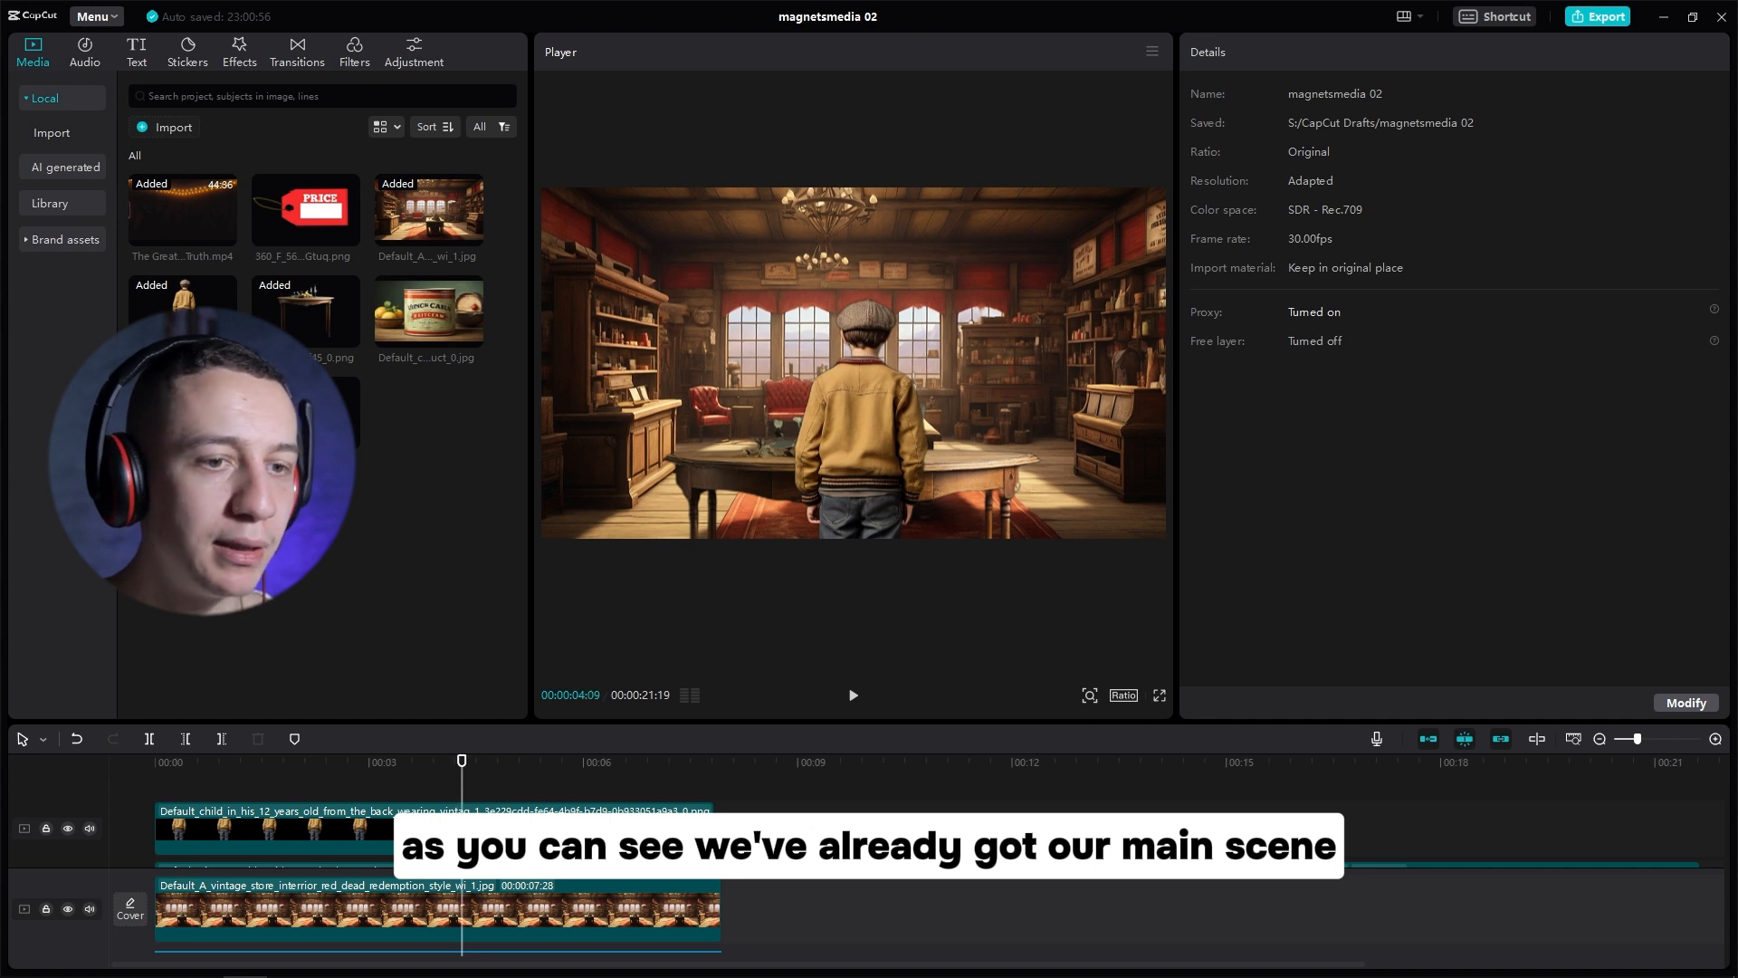
pyautogui.moveTo(1188, 766); pyautogui.dragTo(1253, 779)
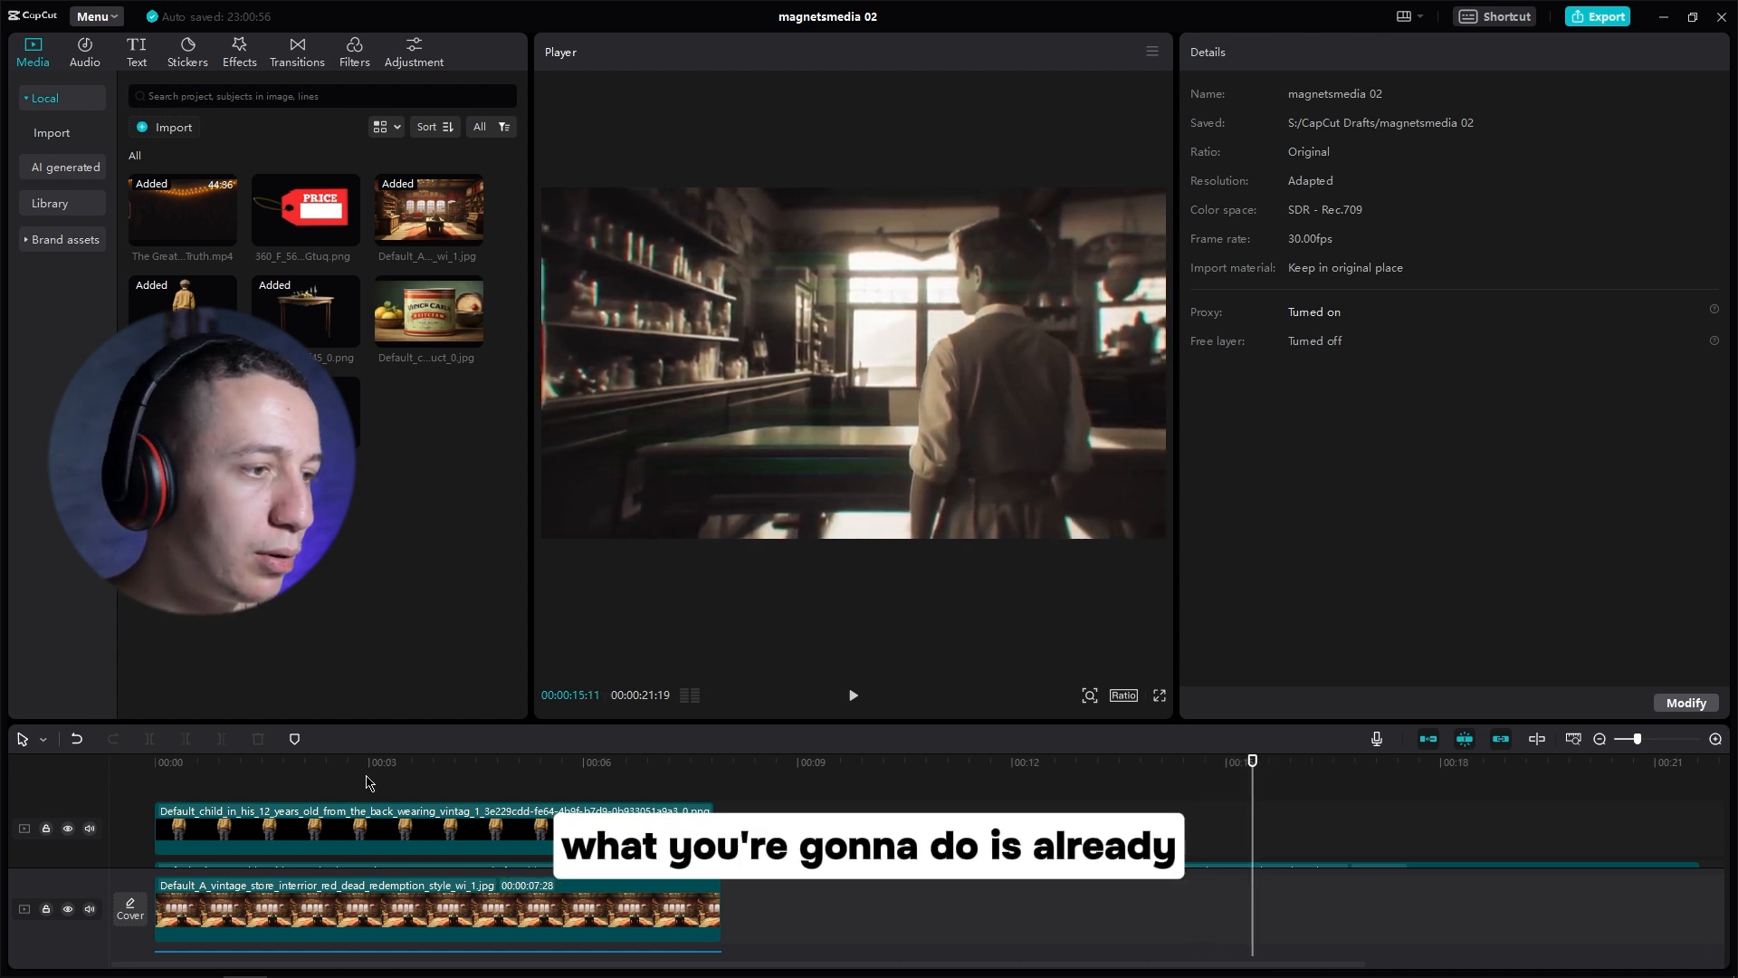
pyautogui.click(355, 766)
pyautogui.scroll(-5, 755, 910)
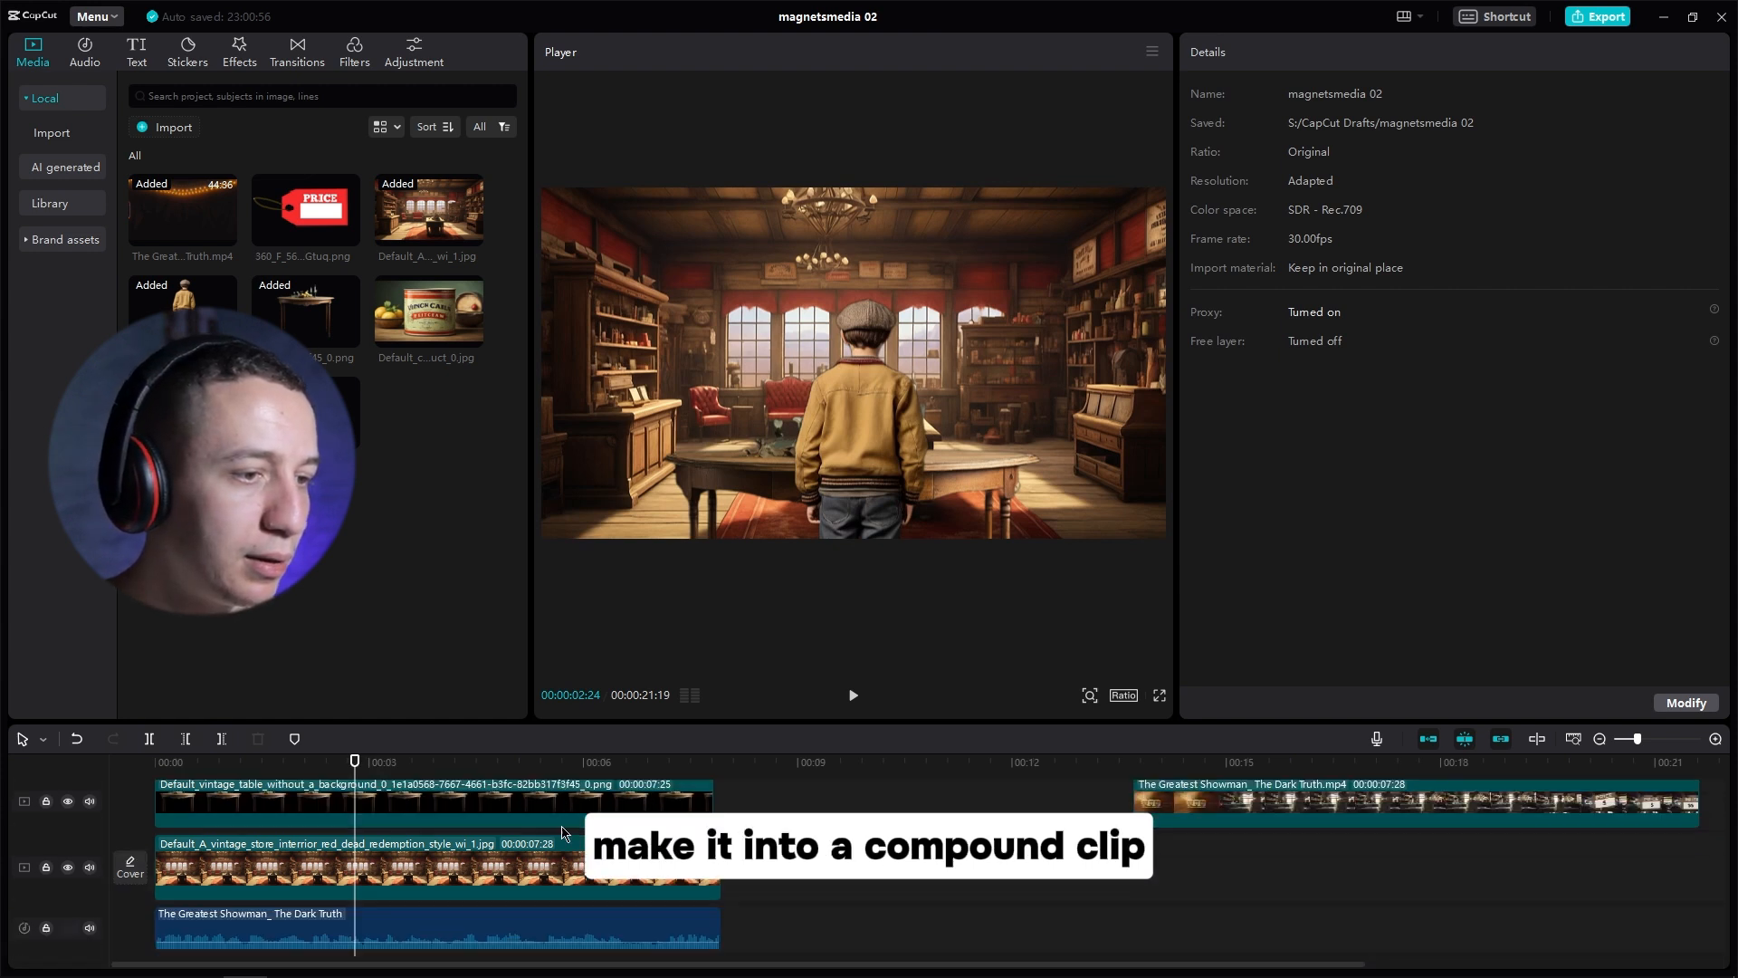
pyautogui.moveTo(755, 903); pyautogui.dragTo(505, 833)
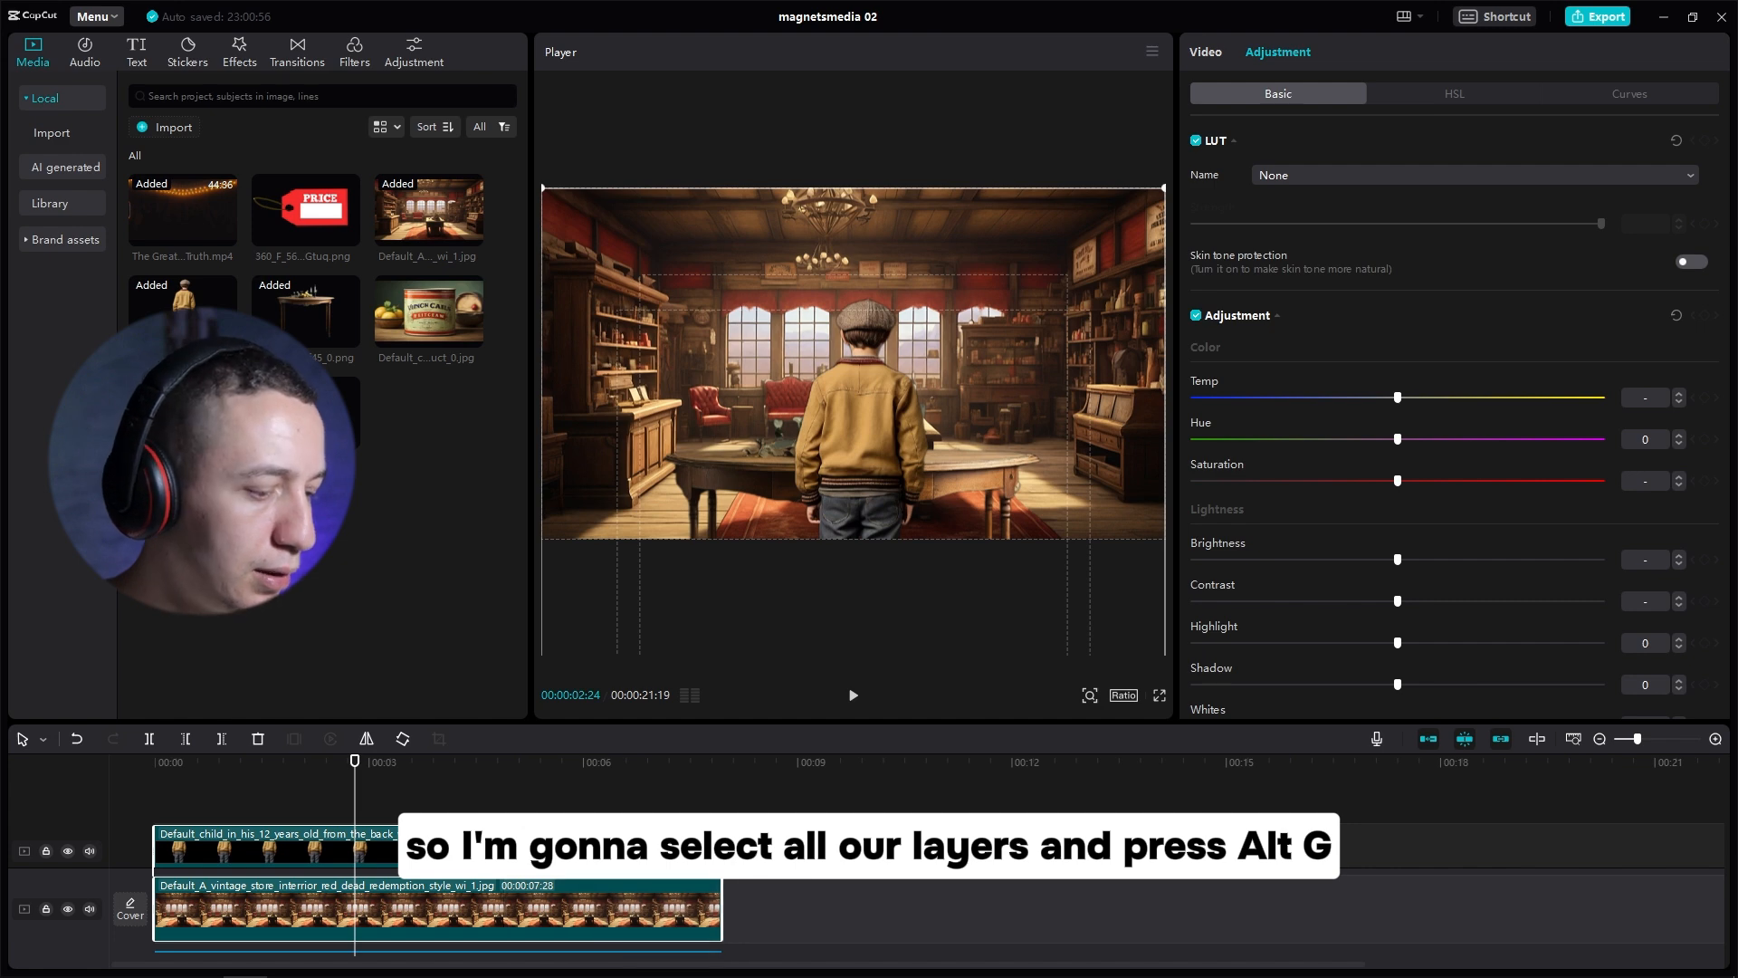
pyautogui.hotkey('alt', 'g')
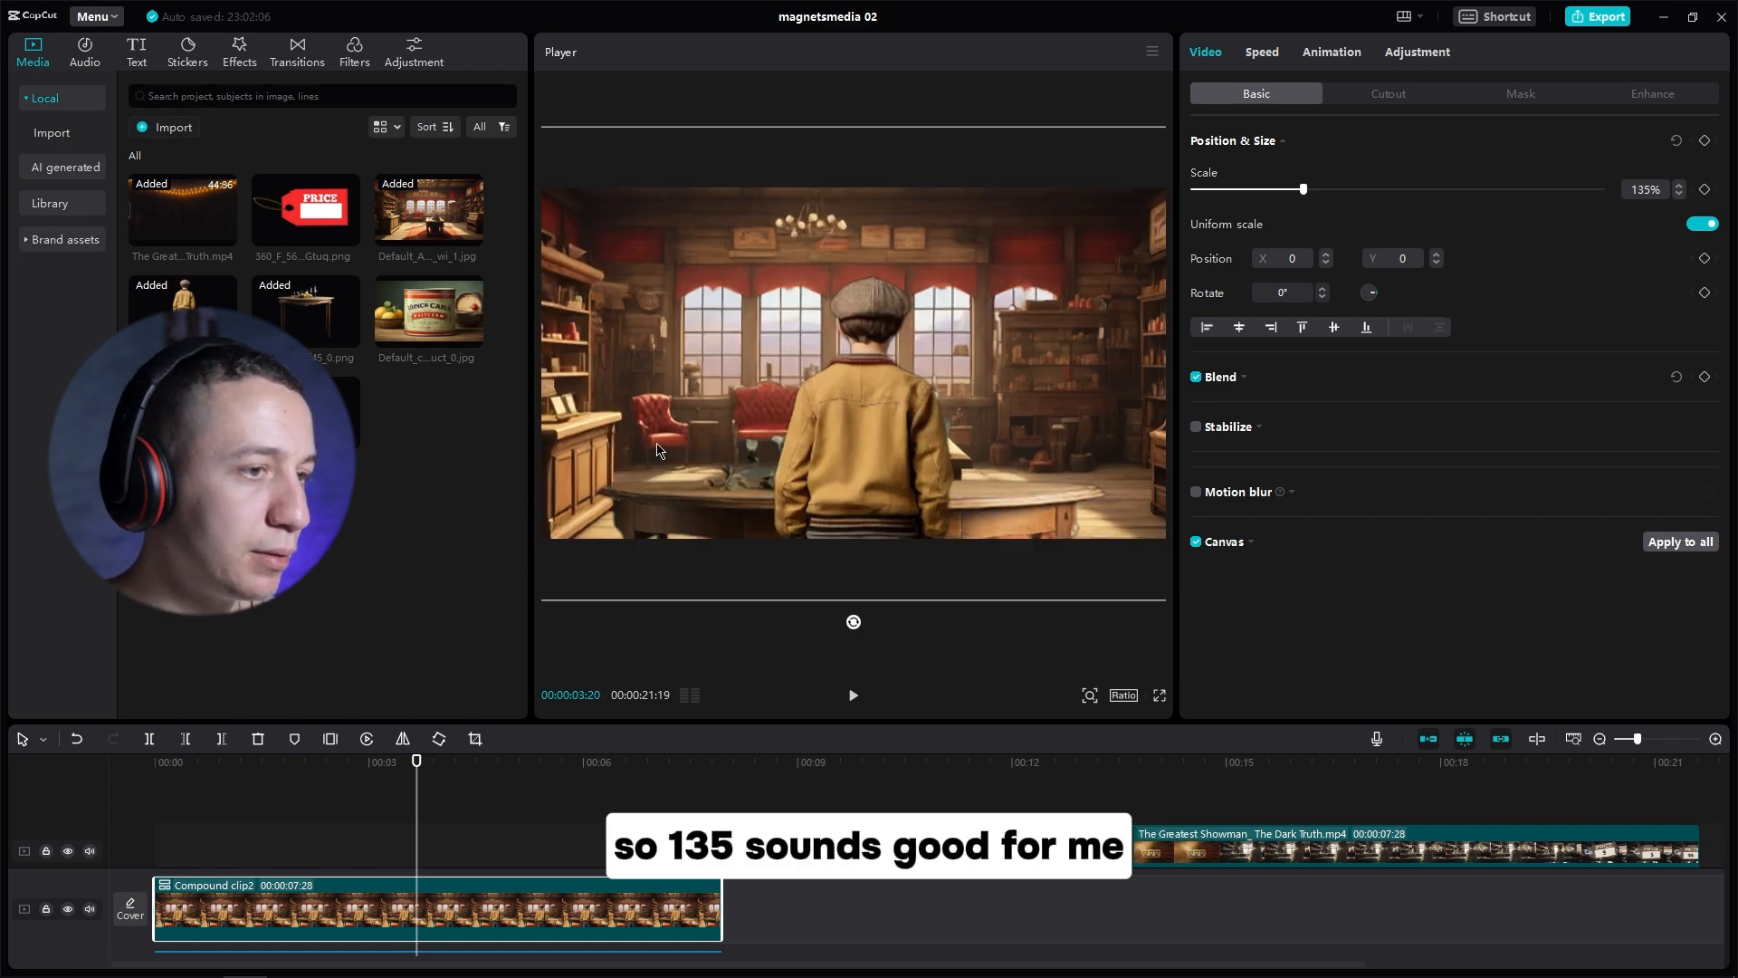
# Step: At the start of the timeline, scale the compound clip to 180% and shift it horizontally to X 1486
pyautogui.click(1135, 783)
pyautogui.moveTo(1135, 784); pyautogui.dragTo(148, 763)
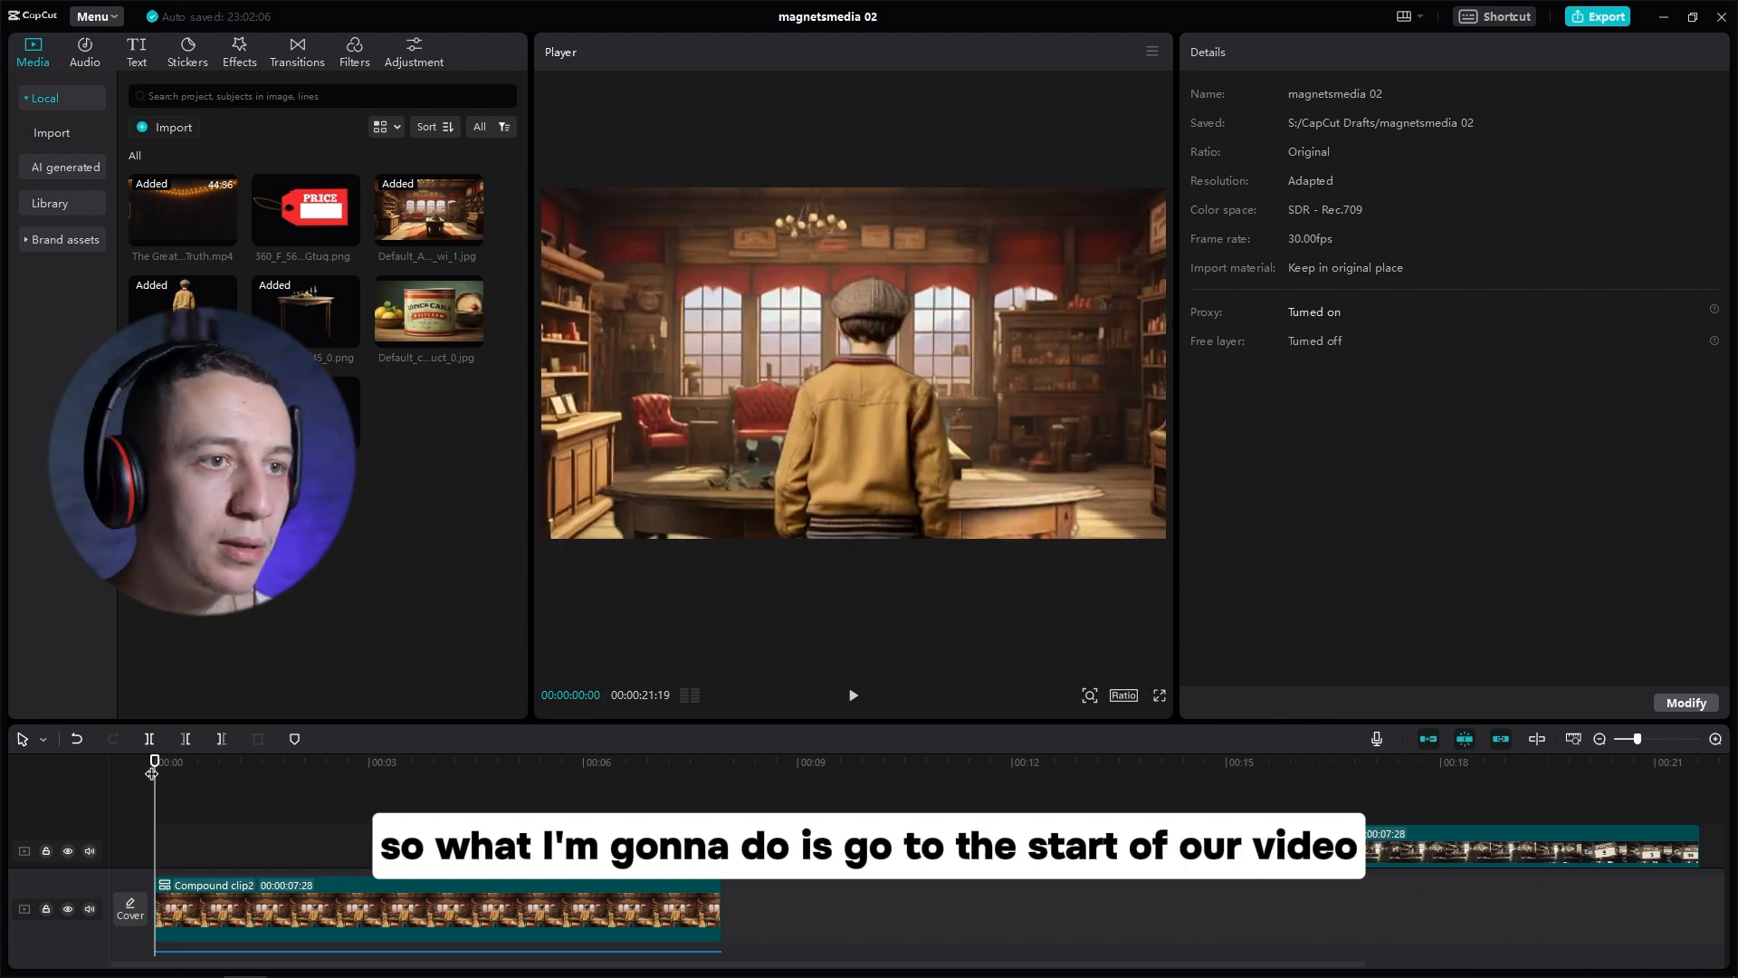
pyautogui.click(201, 920)
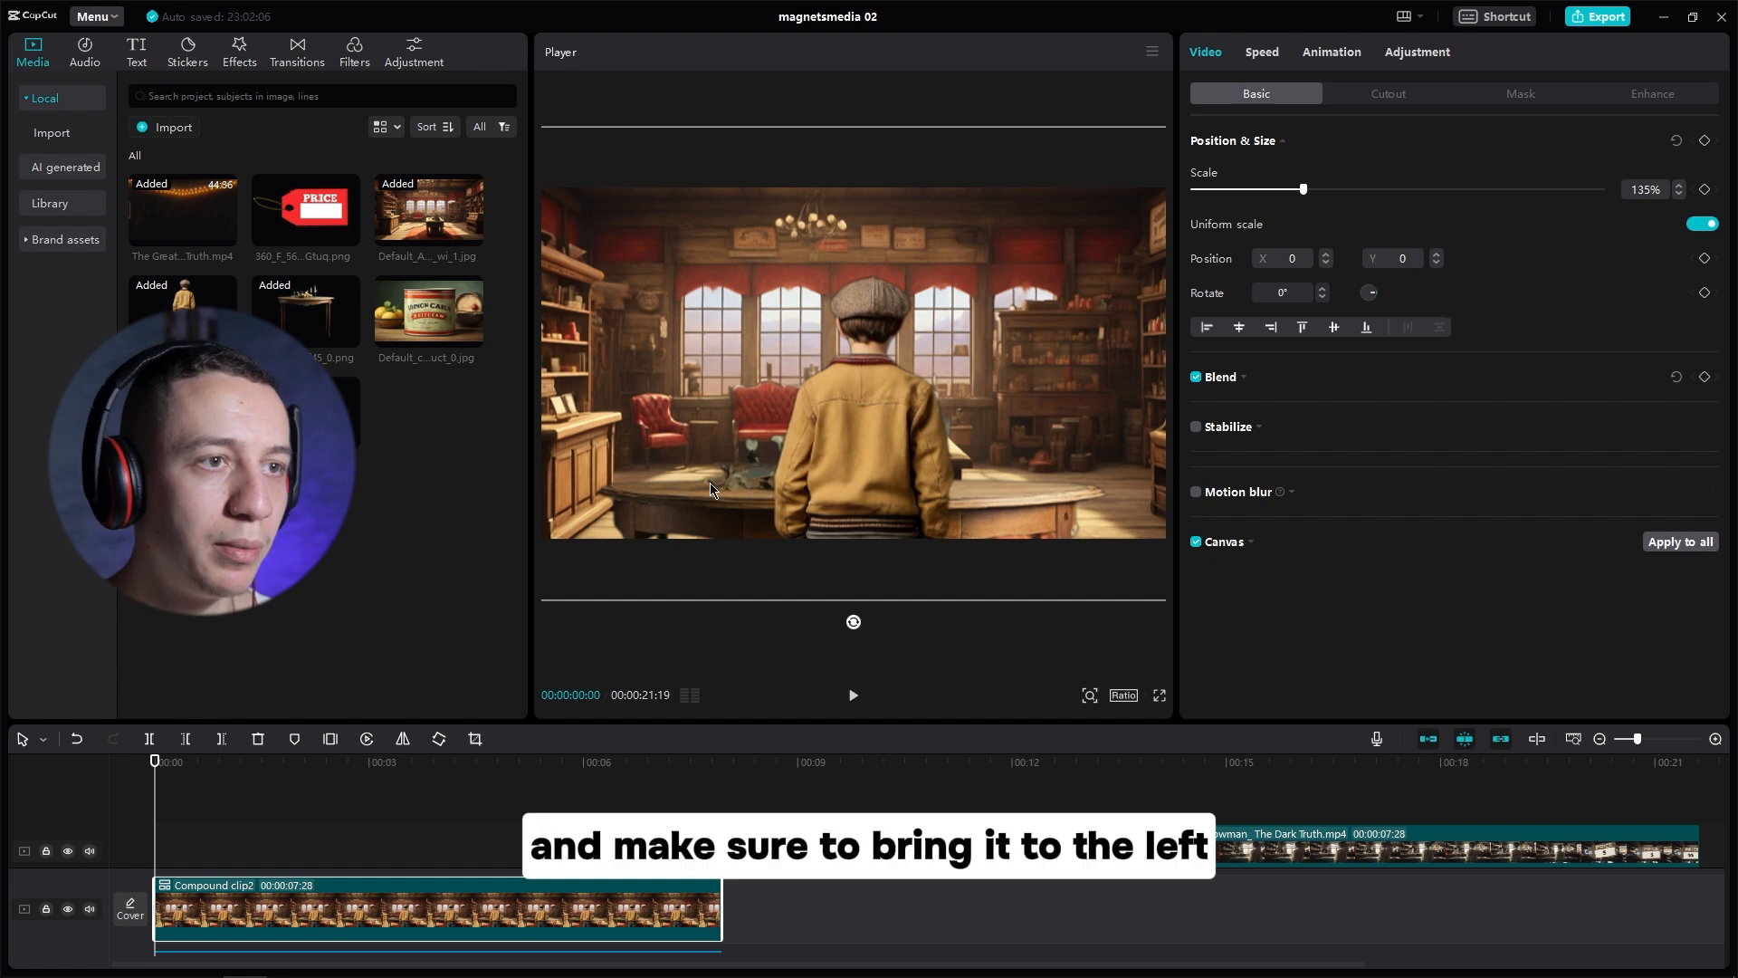
pyautogui.moveTo(756, 481); pyautogui.dragTo(816, 480)
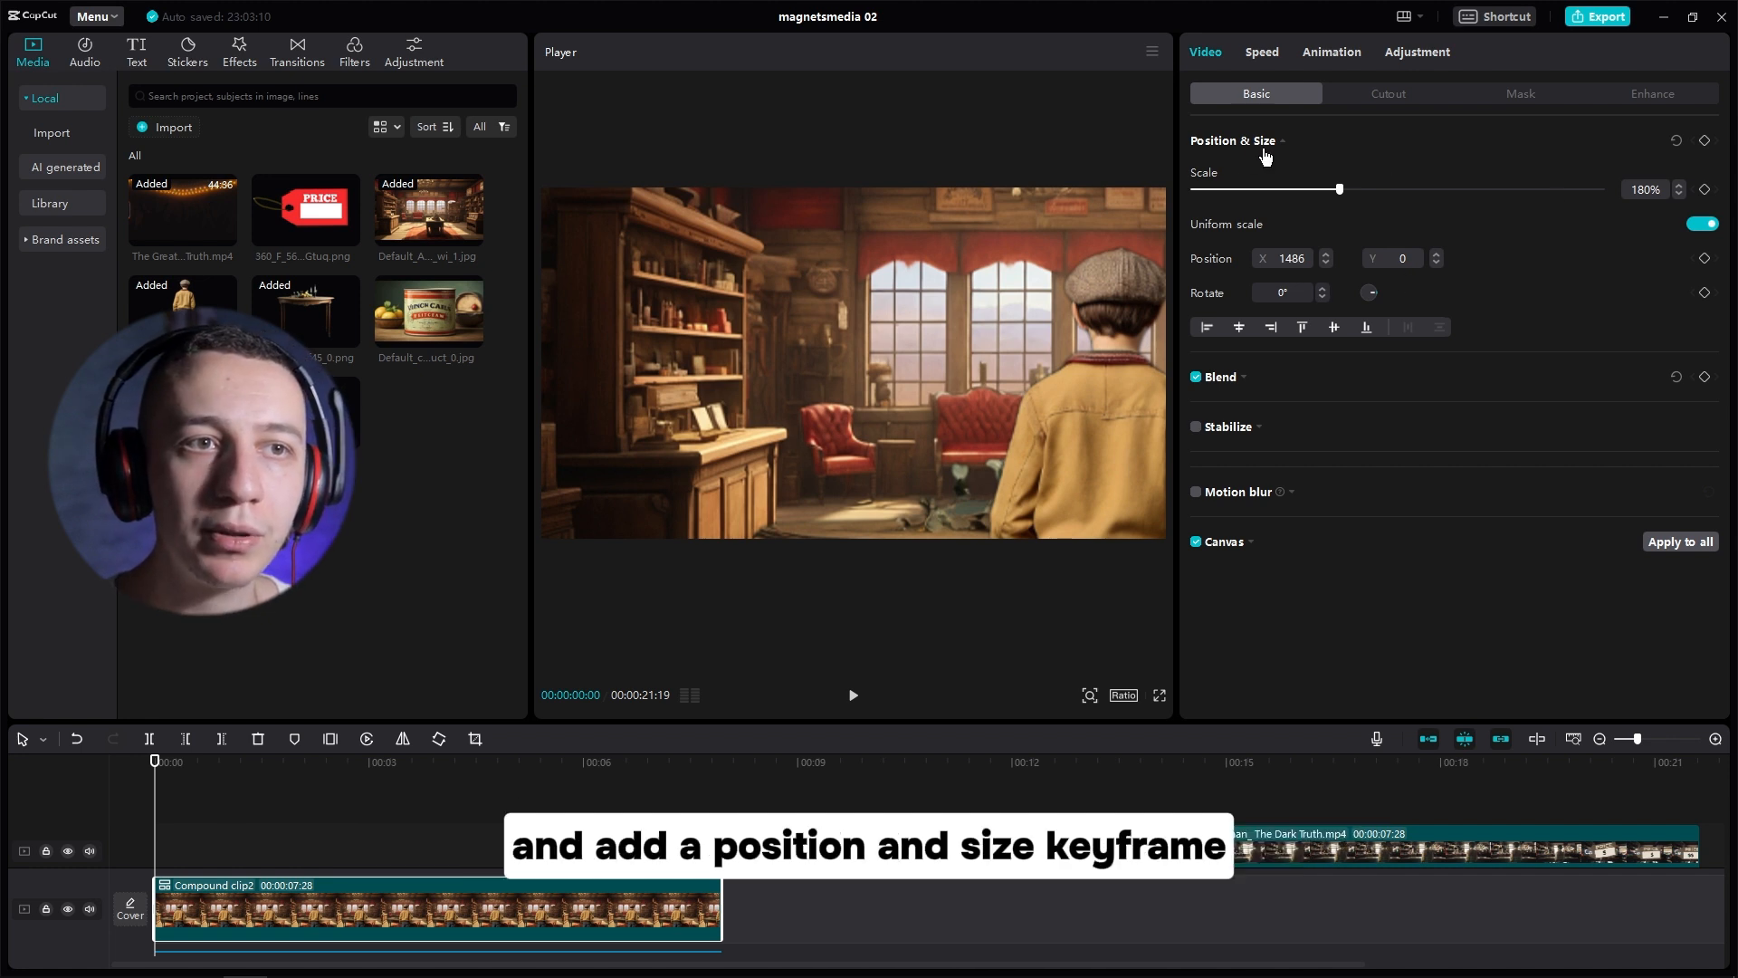
# Step: Add Position & Size keyframes to the compound clip at the start and at 00:00:02:11, setting X to -75 at the second
pyautogui.moveTo(155, 765); pyautogui.dragTo(324, 773)
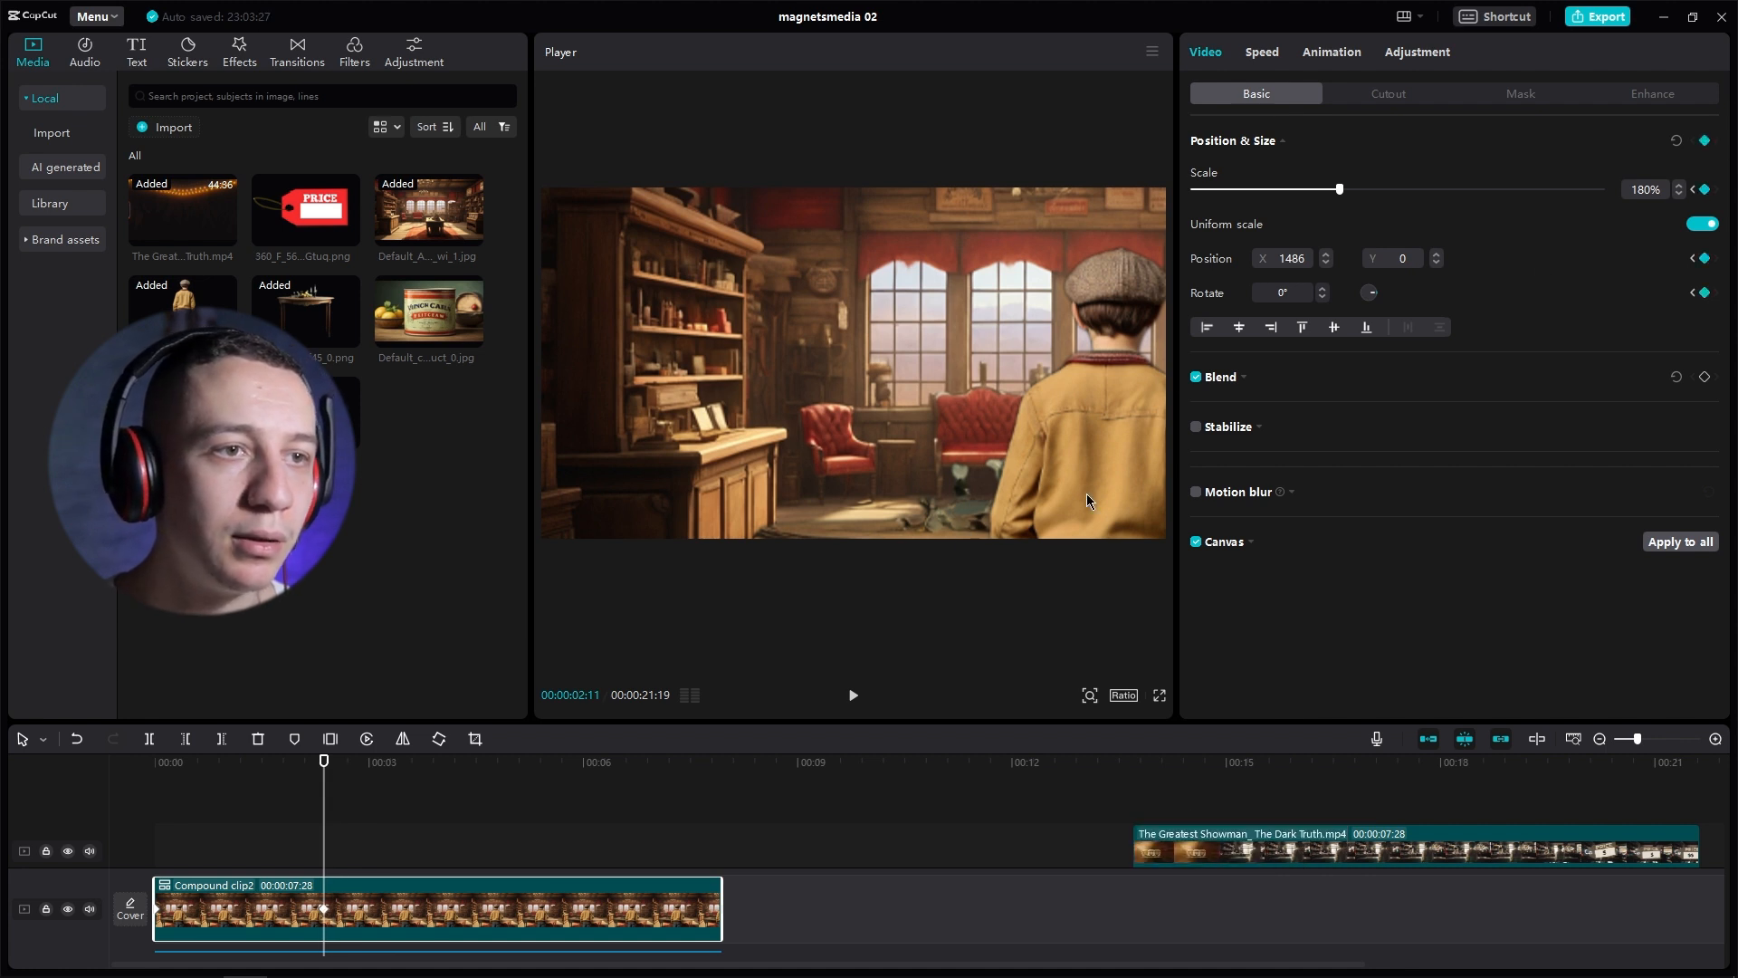
pyautogui.moveTo(1072, 492); pyautogui.dragTo(828, 499)
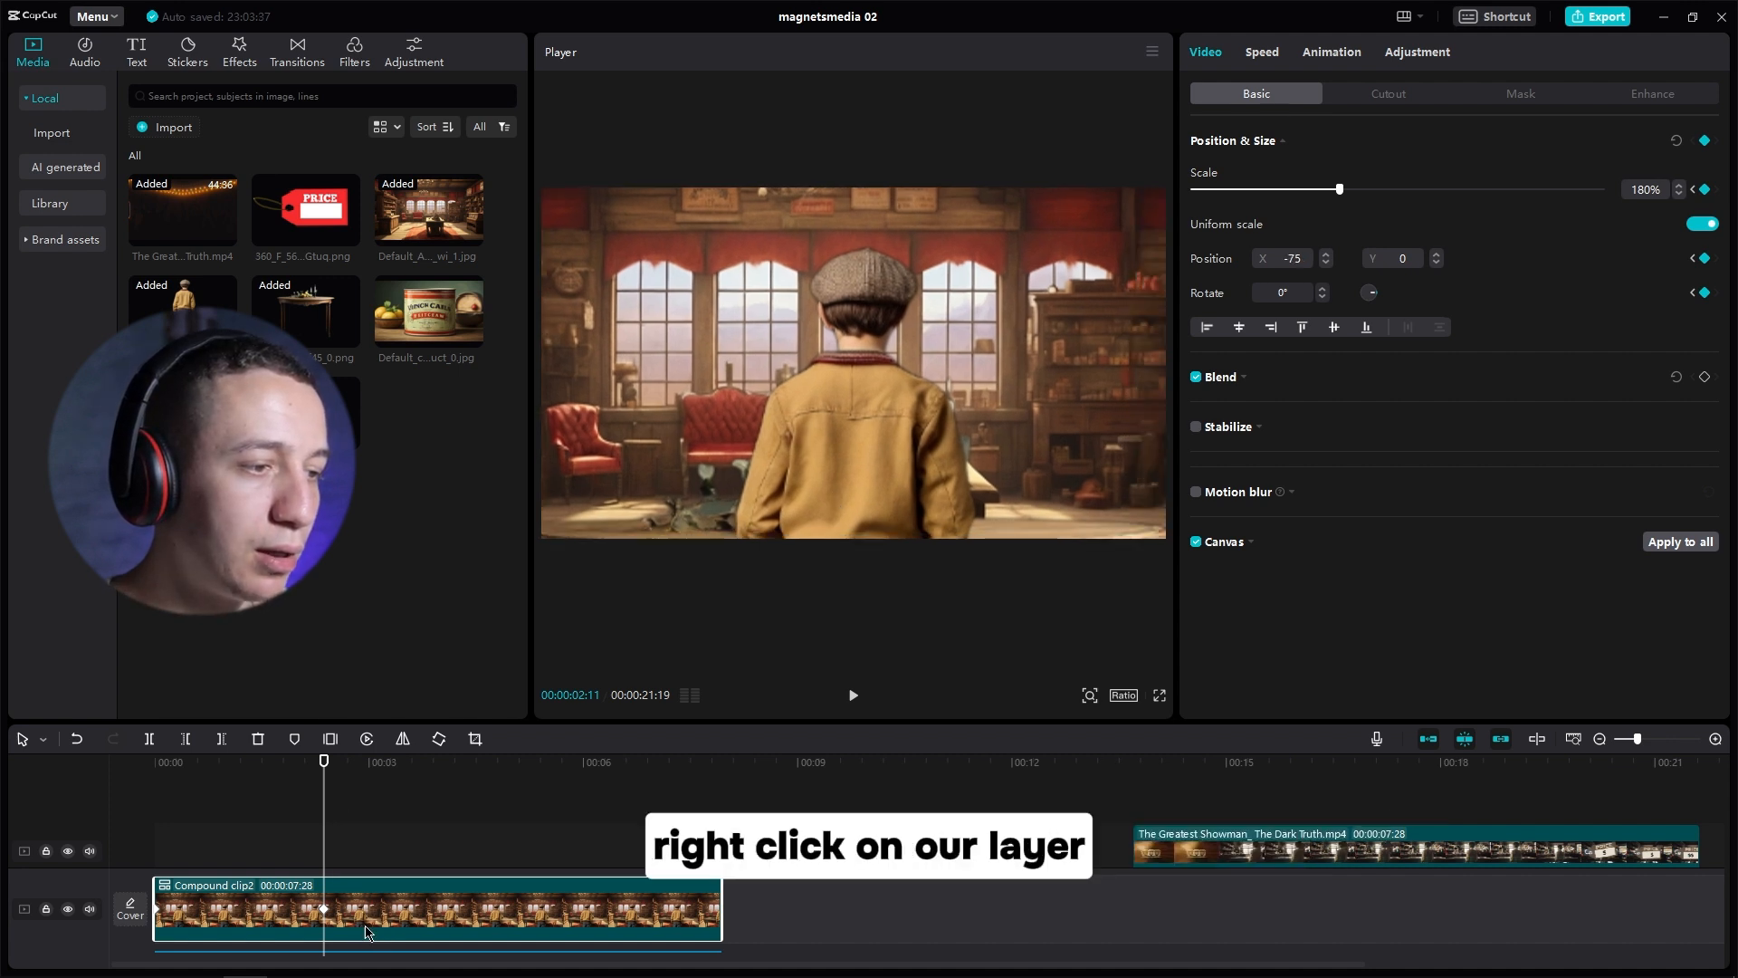
# Step: Apply the auto curve to the second X-position keyframe of the compound clip and preview the smoothed motion
pyautogui.rightClick(361, 910)
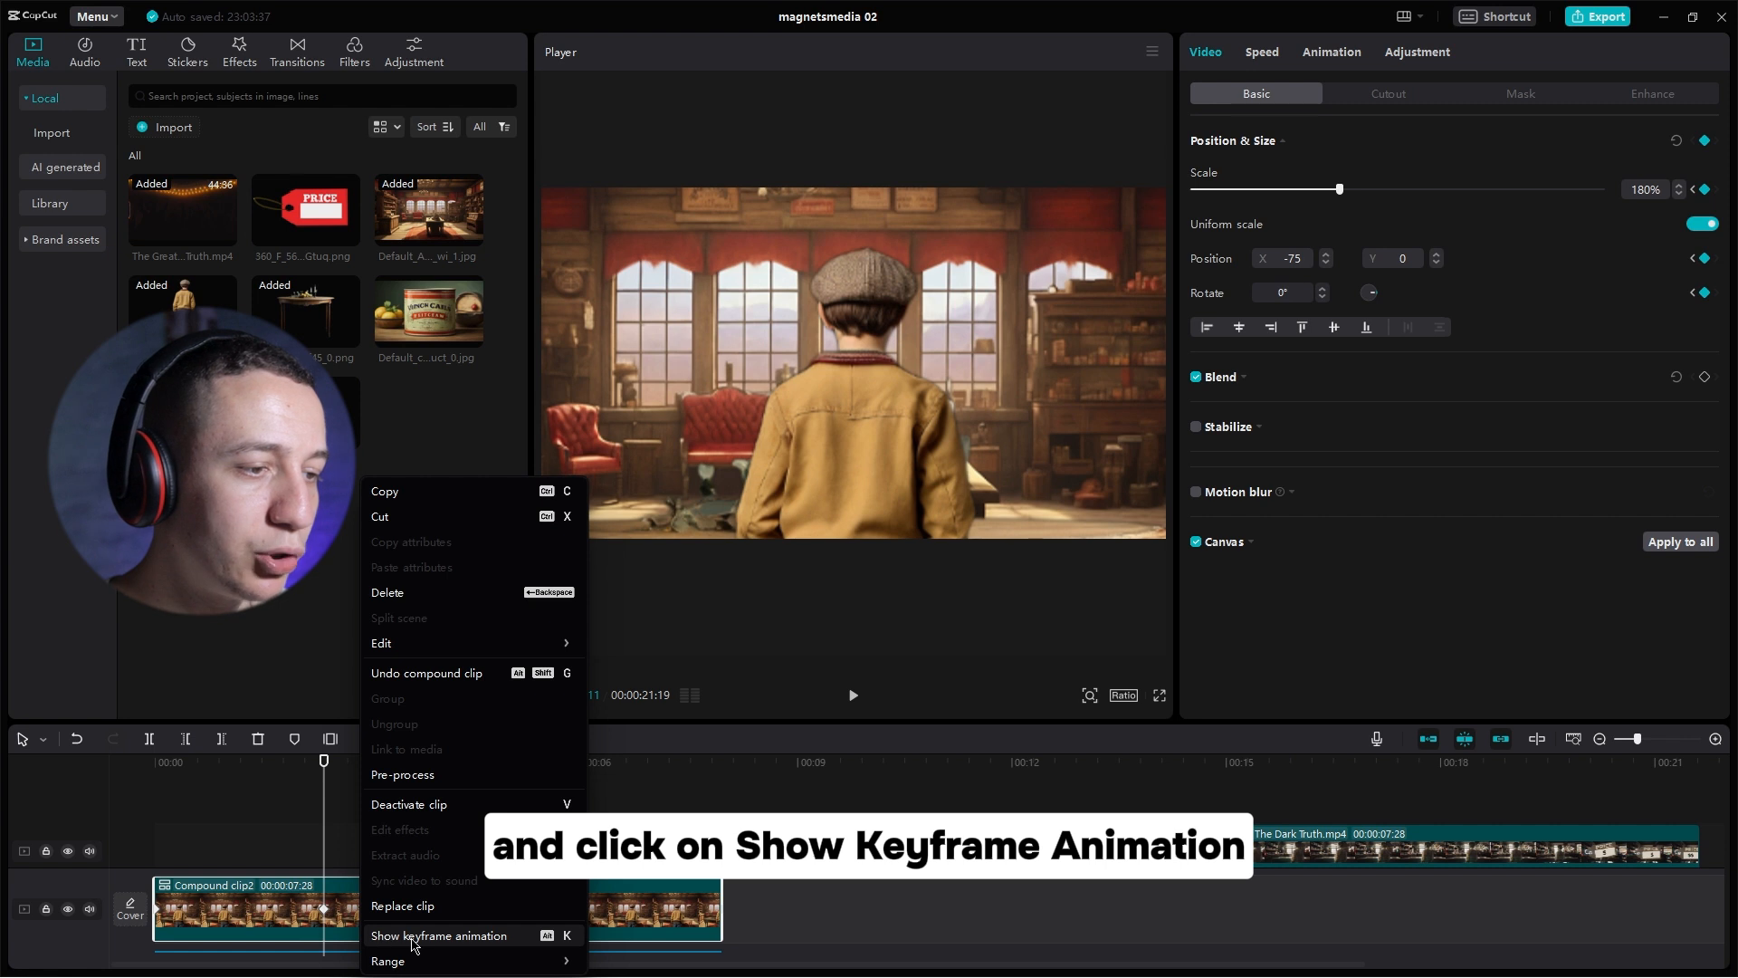
pyautogui.click(498, 936)
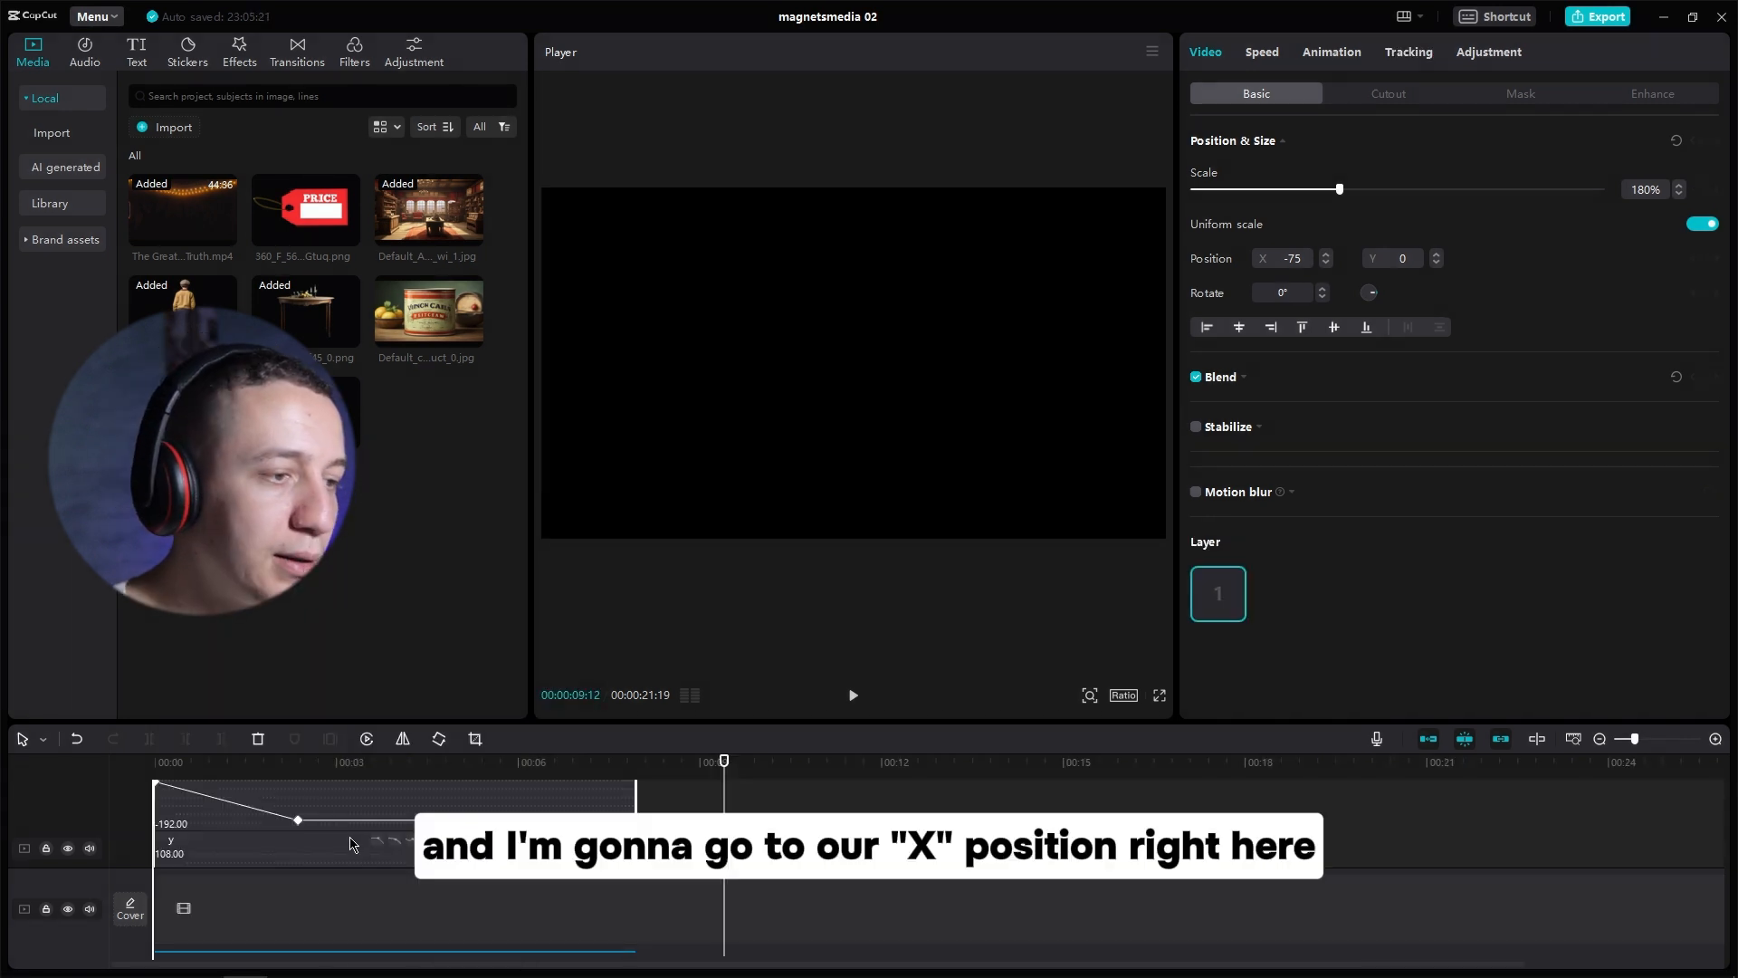
pyautogui.click(177, 819)
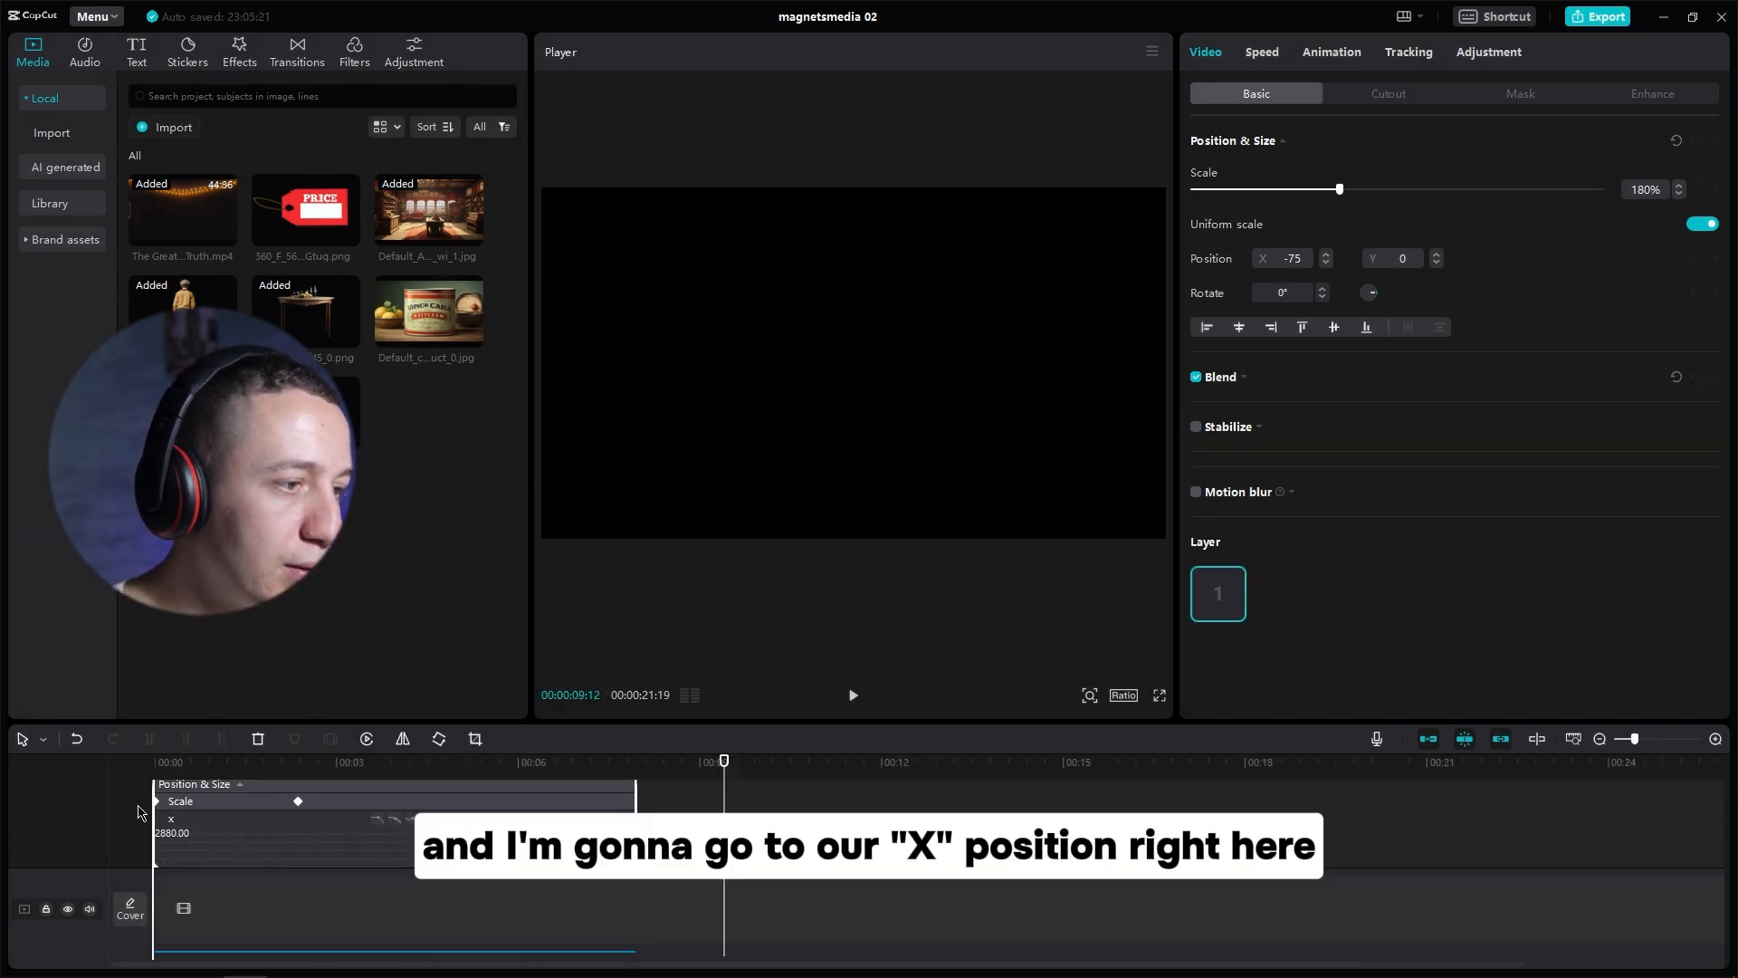
pyautogui.click(174, 820)
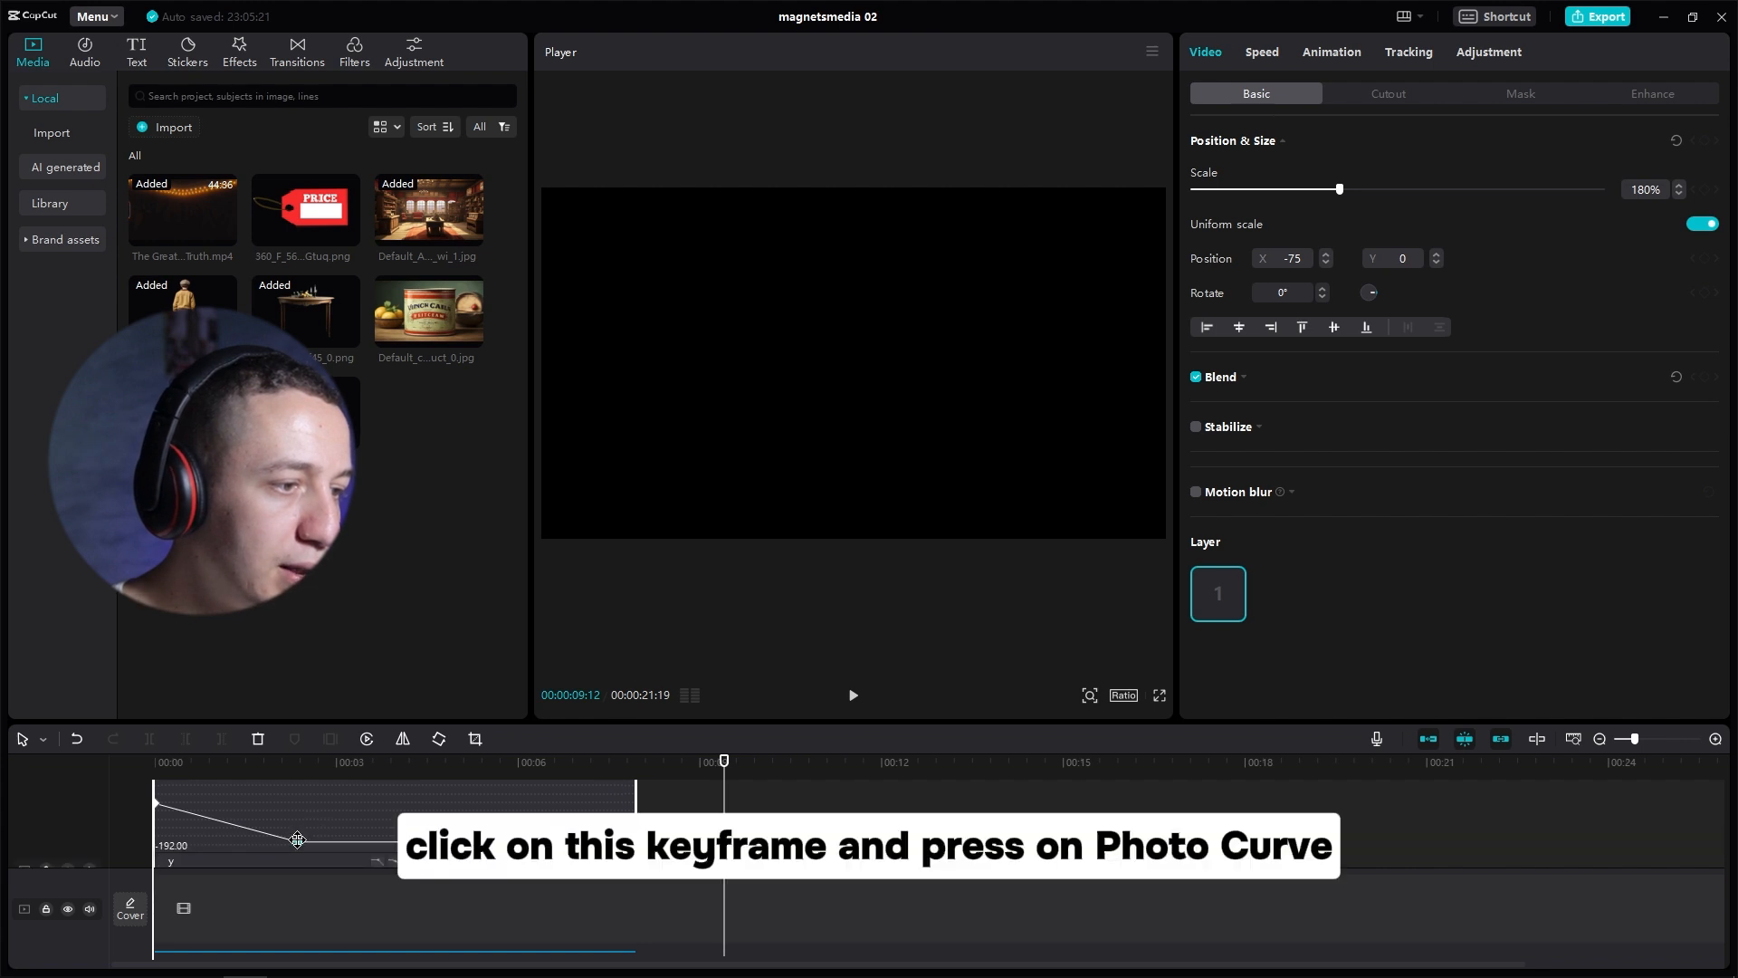
pyautogui.click(297, 840)
pyautogui.scroll(3, 322, 835)
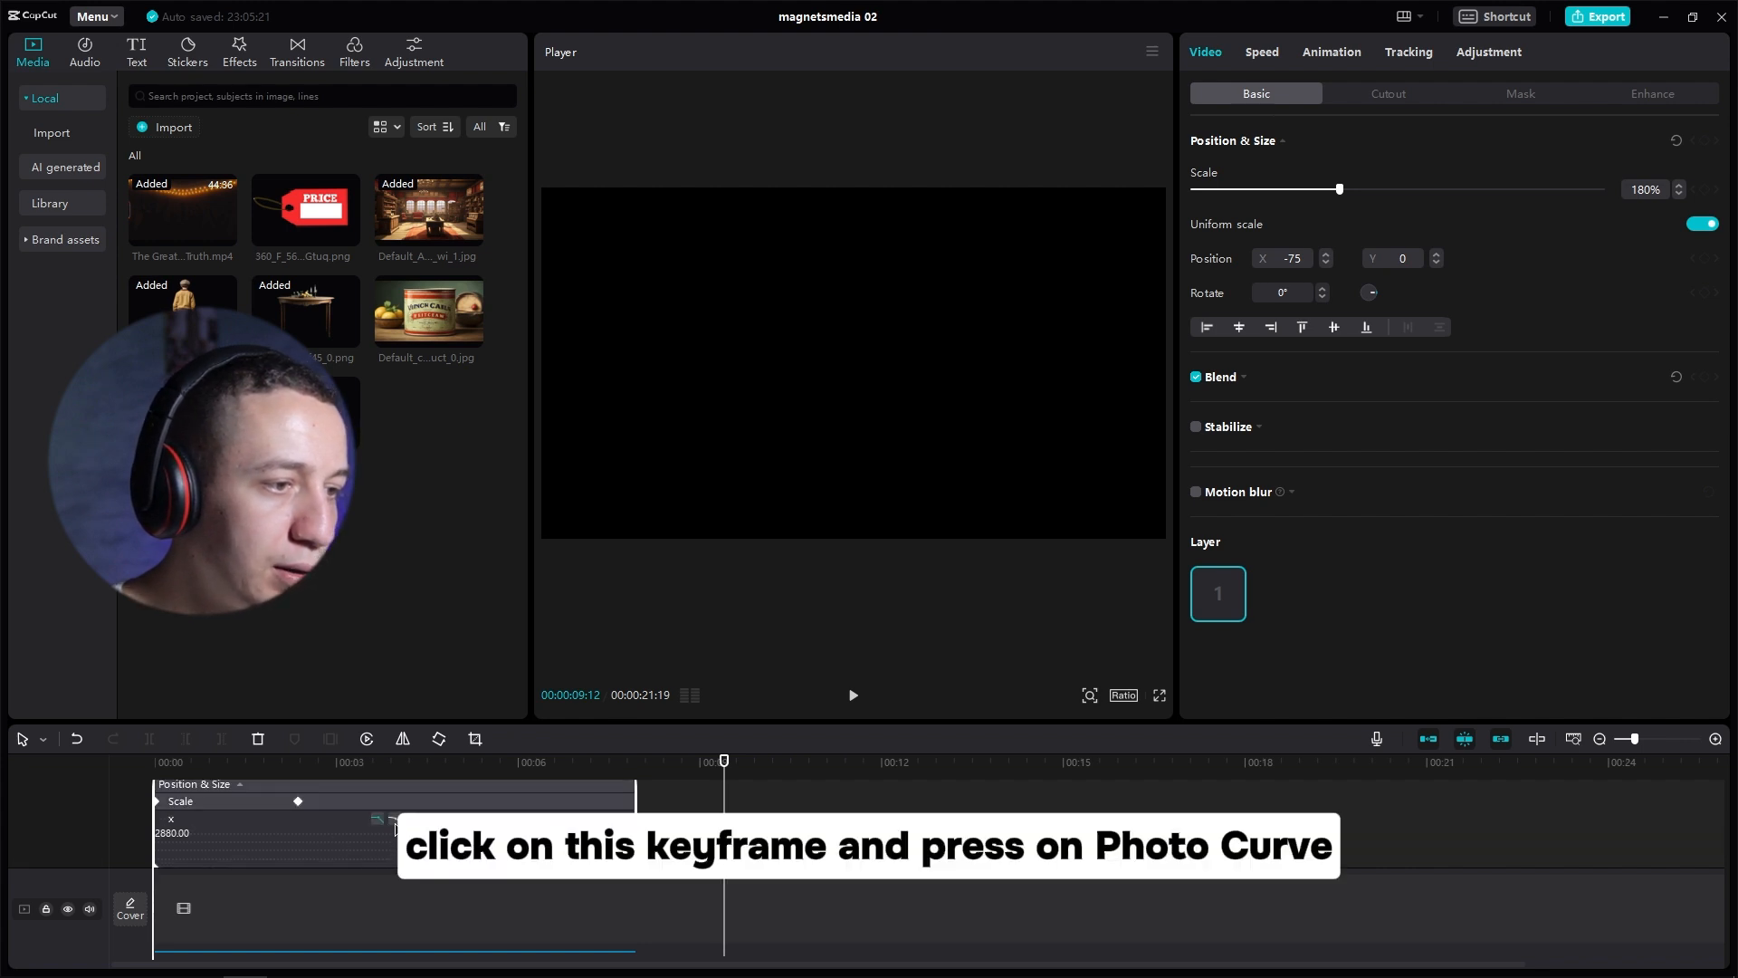
pyautogui.scroll(-3, 346, 842)
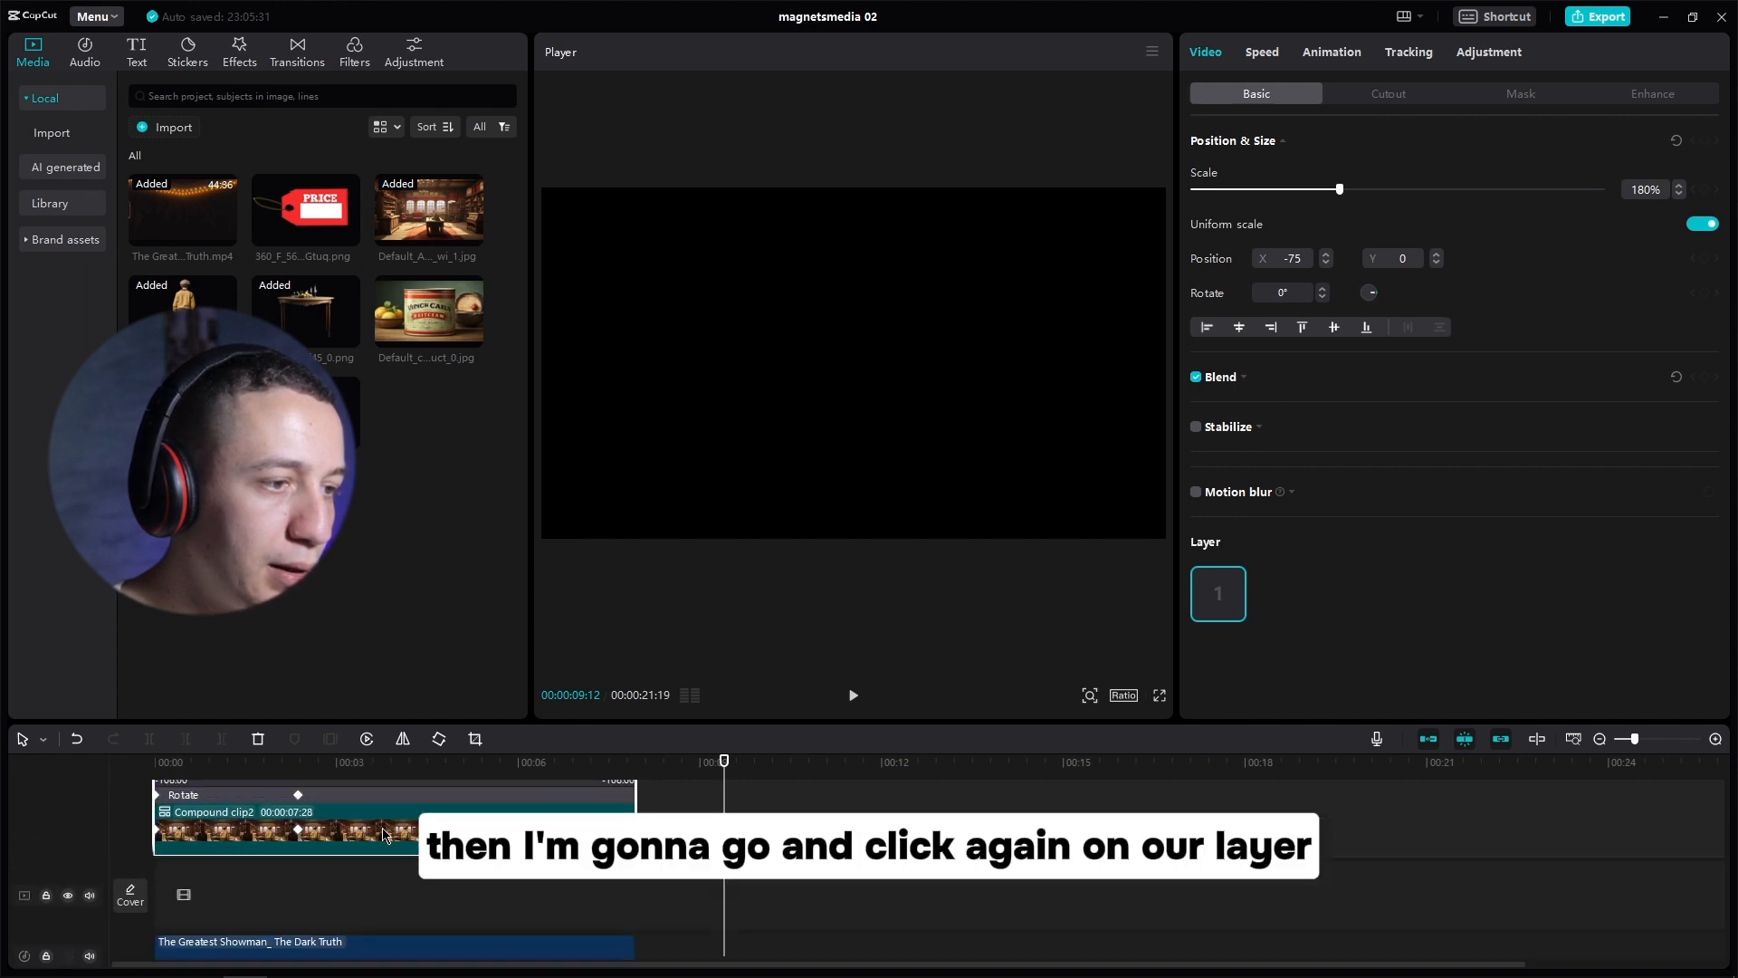
pyautogui.rightClick(384, 834)
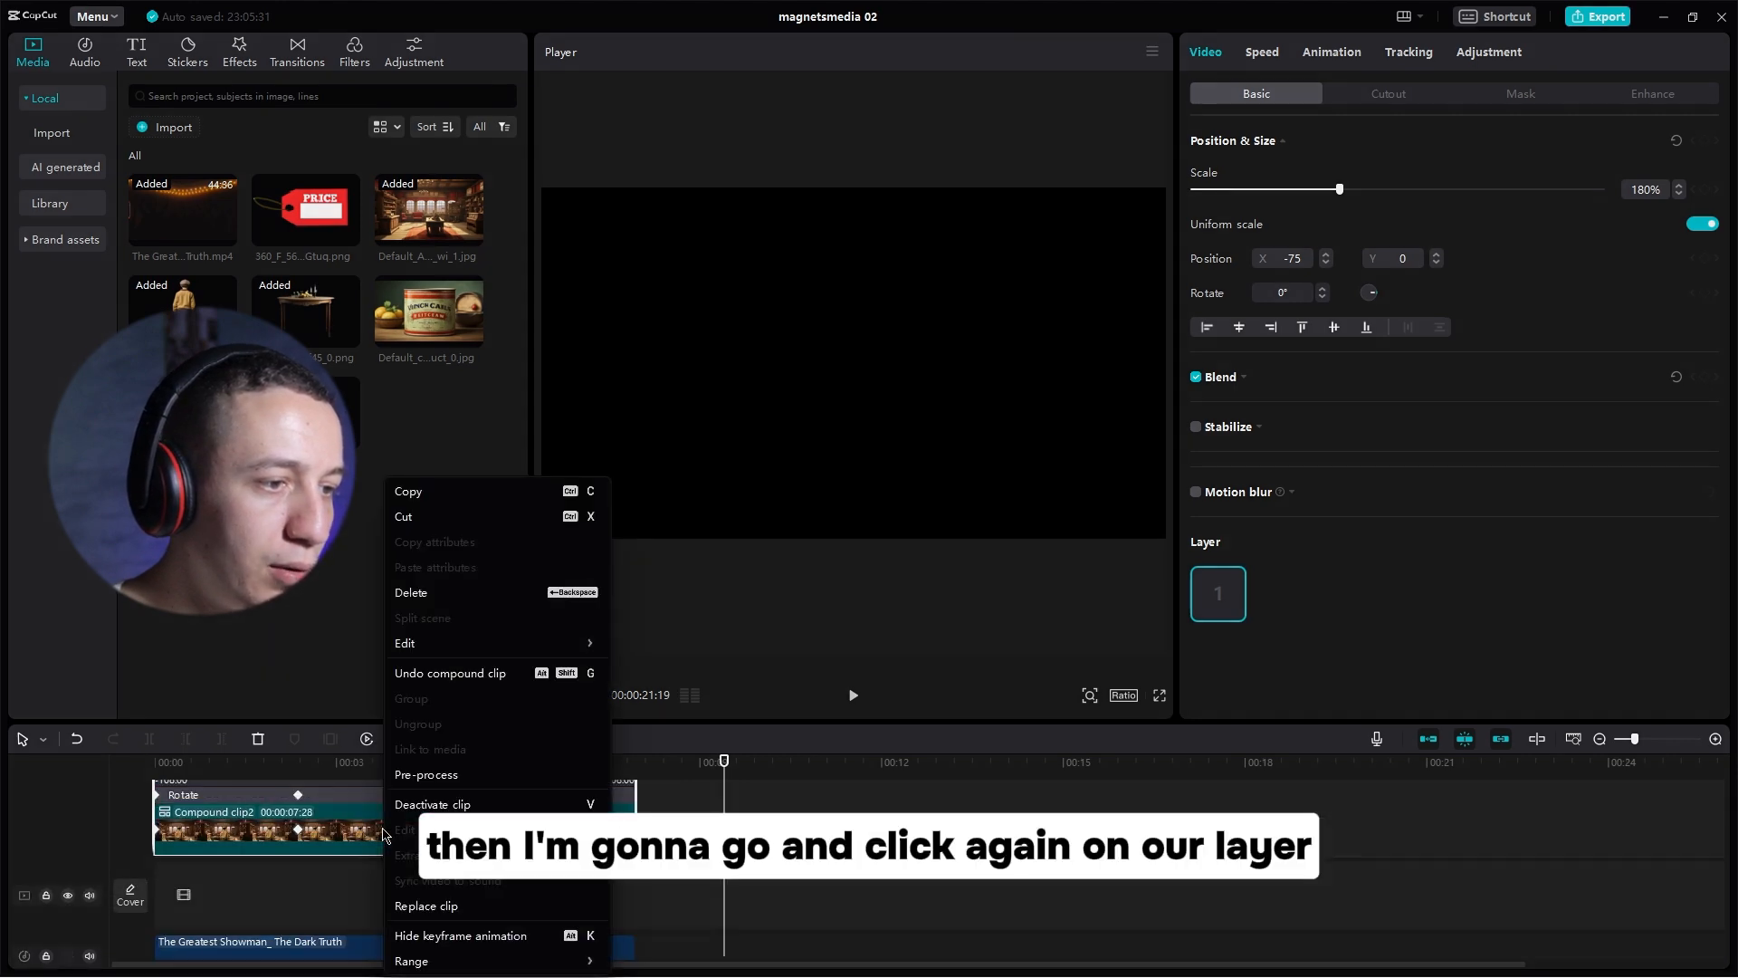
pyautogui.click(457, 936)
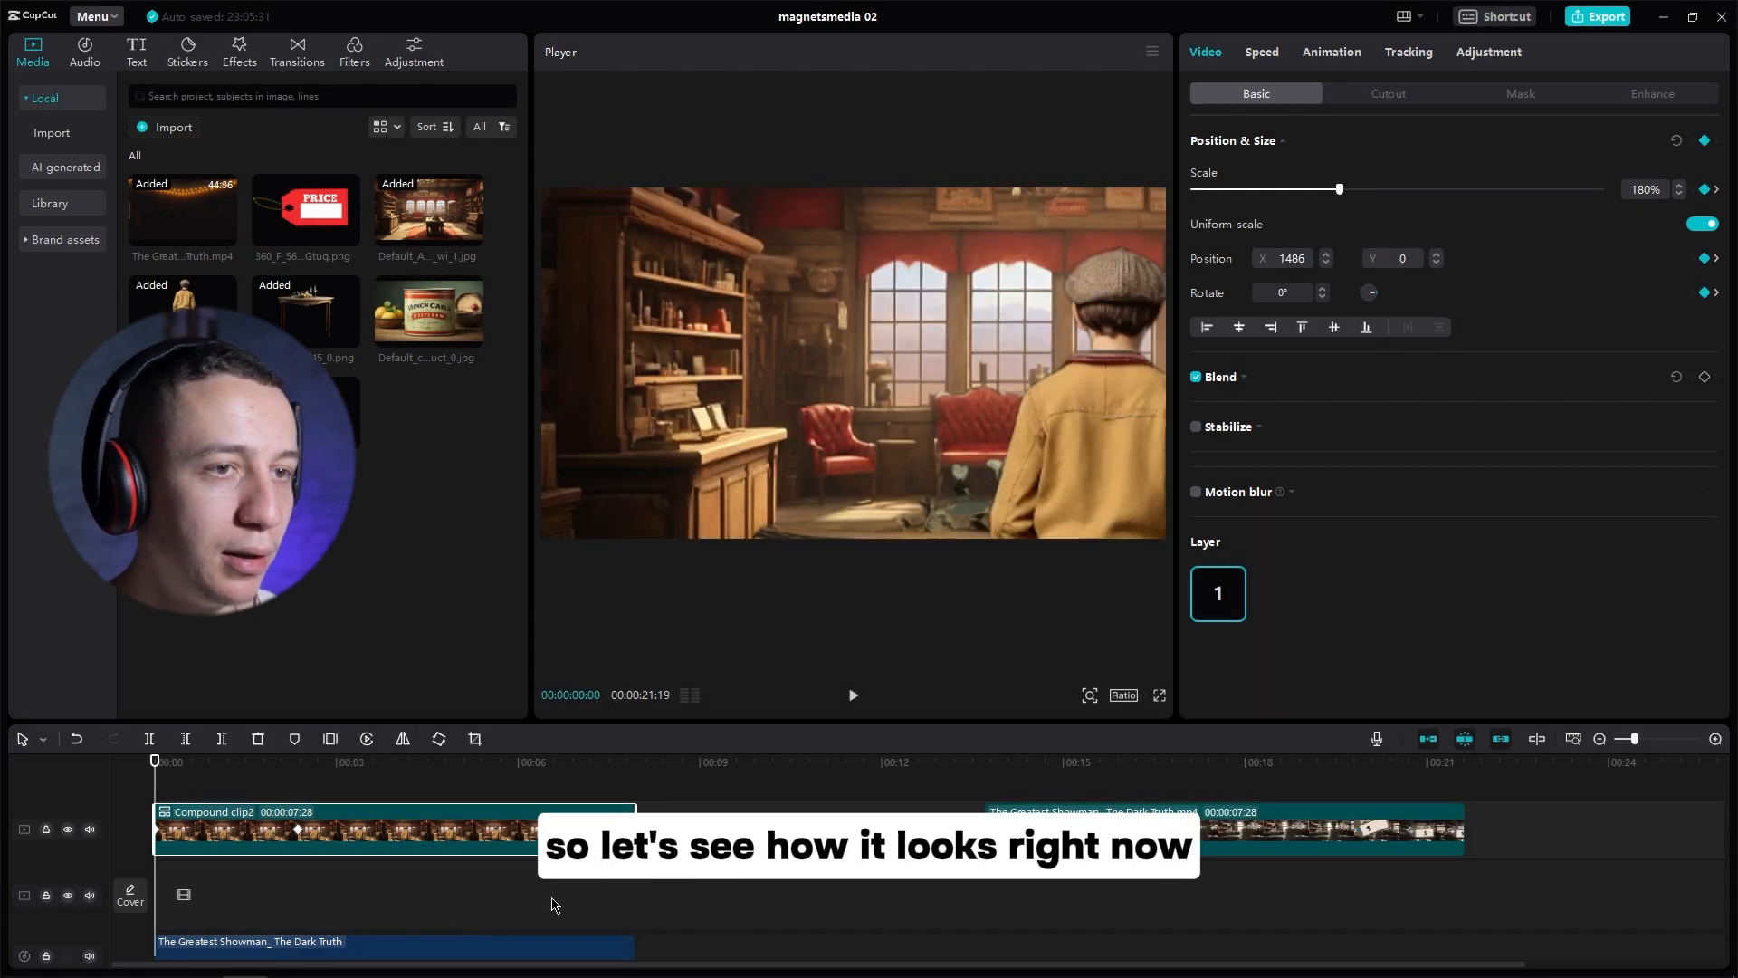
pyautogui.press('space')
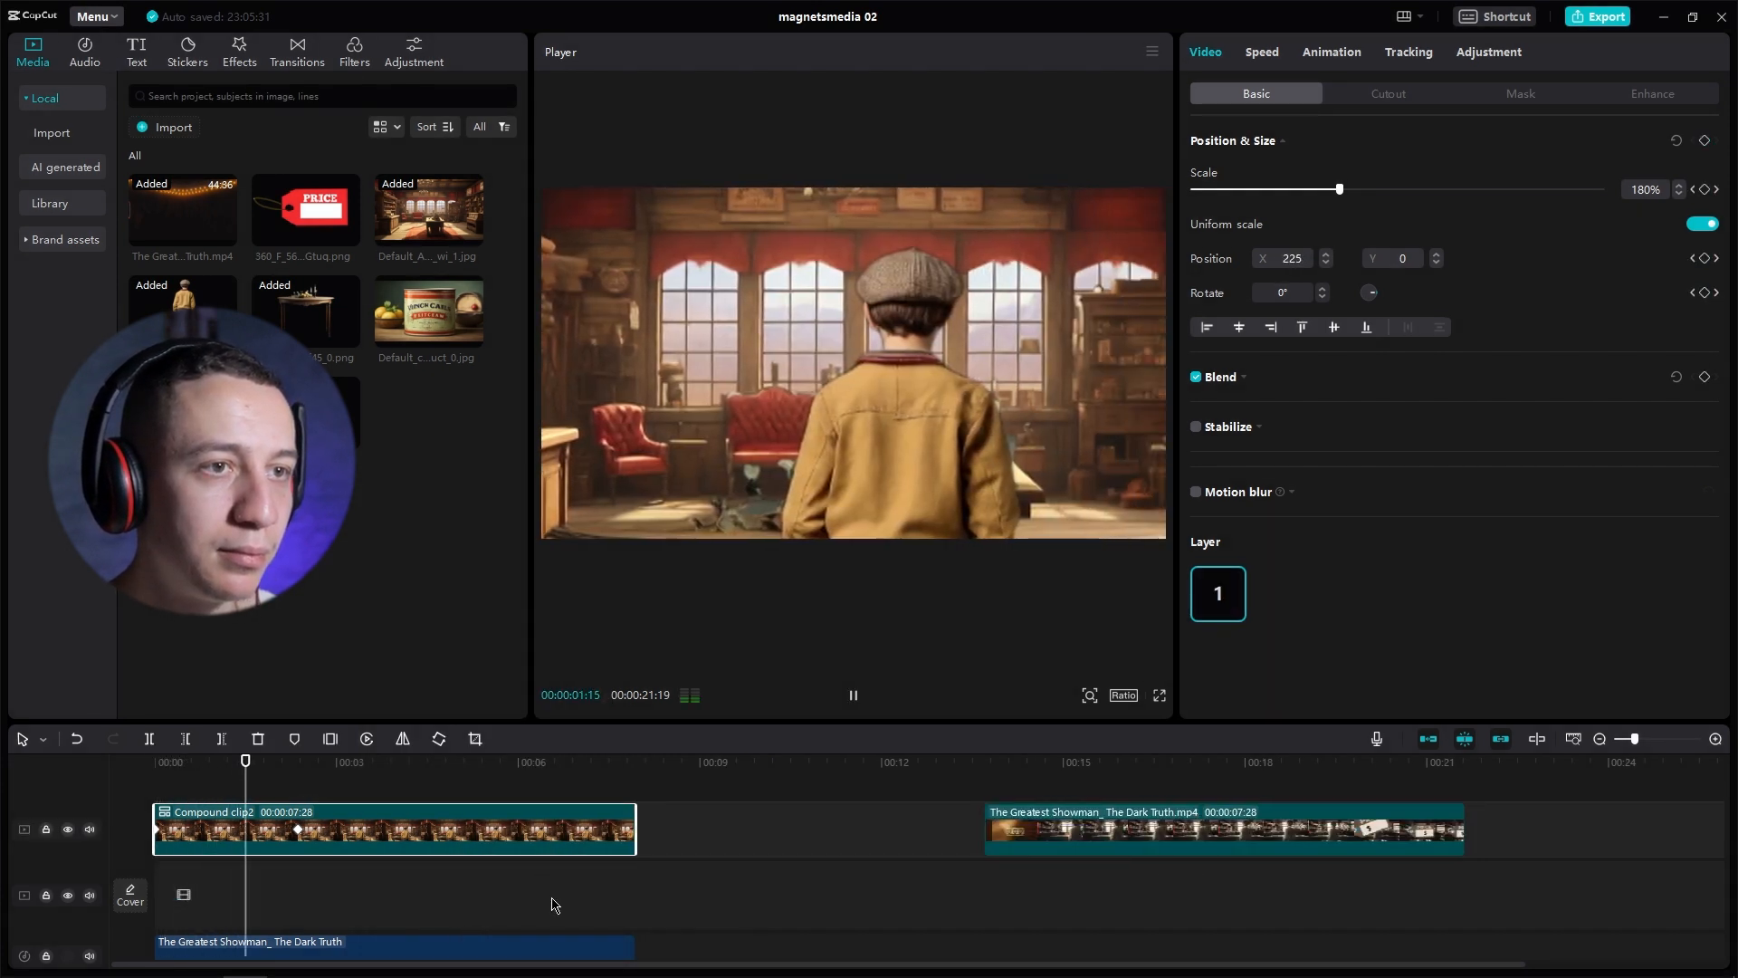
pyautogui.press('space')
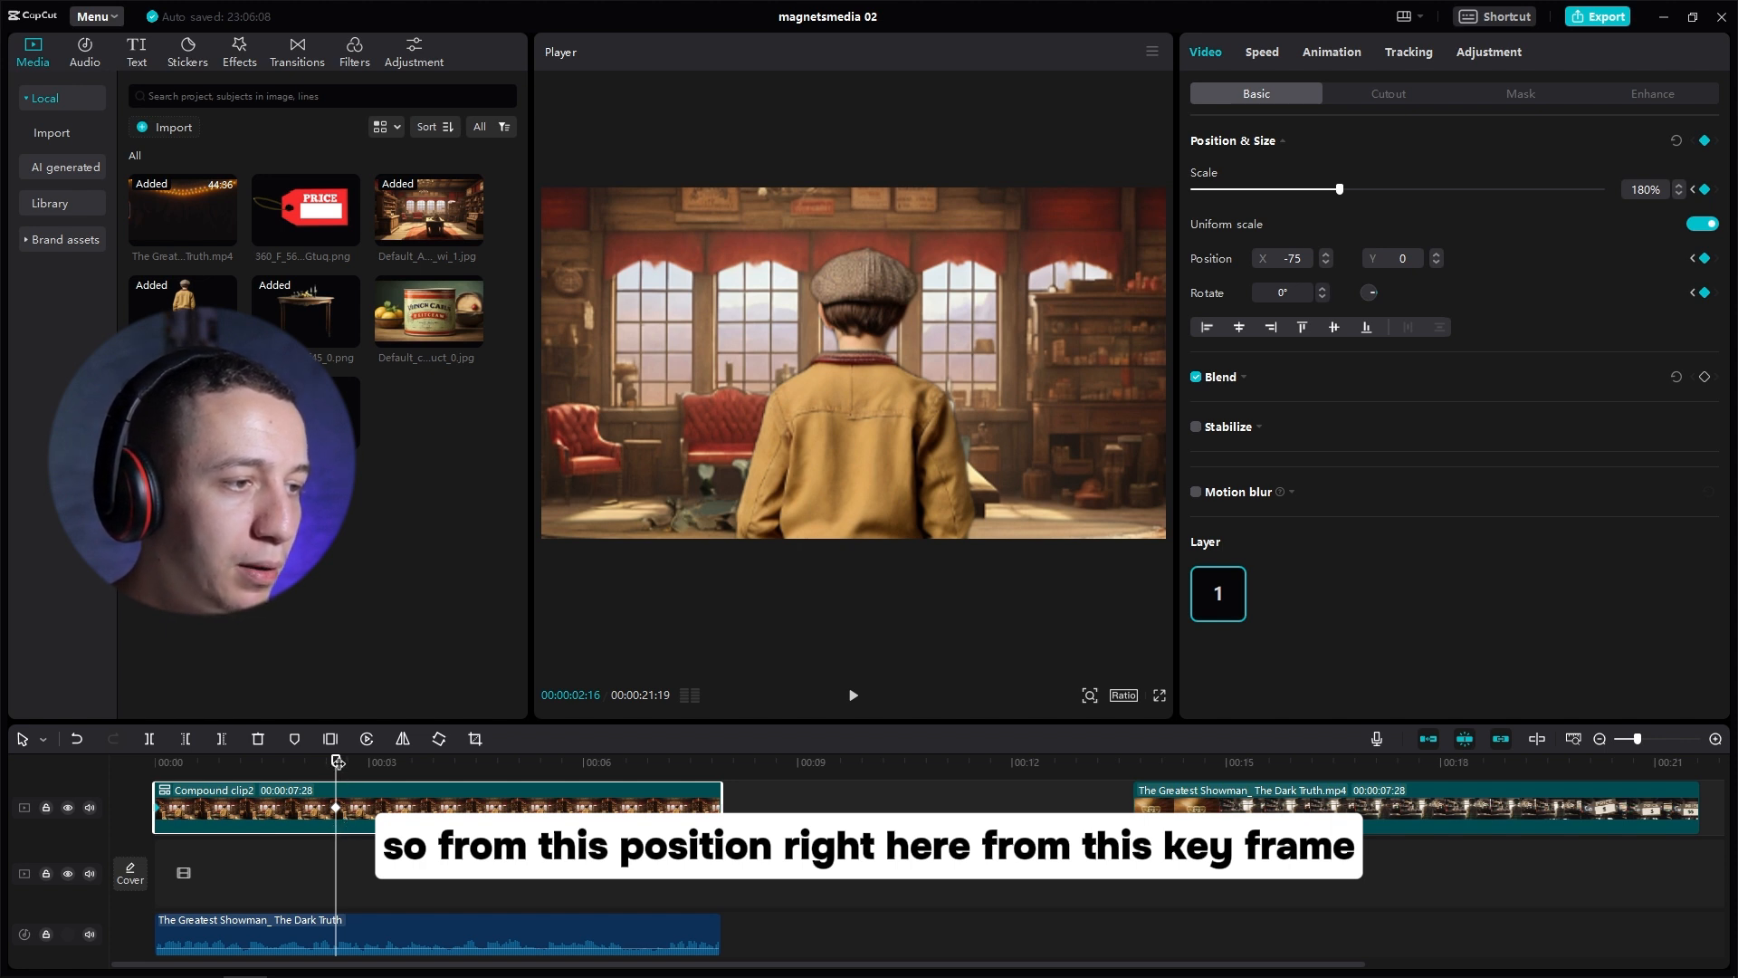
# Step: Add a 127% scale keyframe to the compound clip at 00:00:04:13, apply the auto curve to it and play the zoom-out
pyautogui.moveTo(337, 762); pyautogui.dragTo(352, 762)
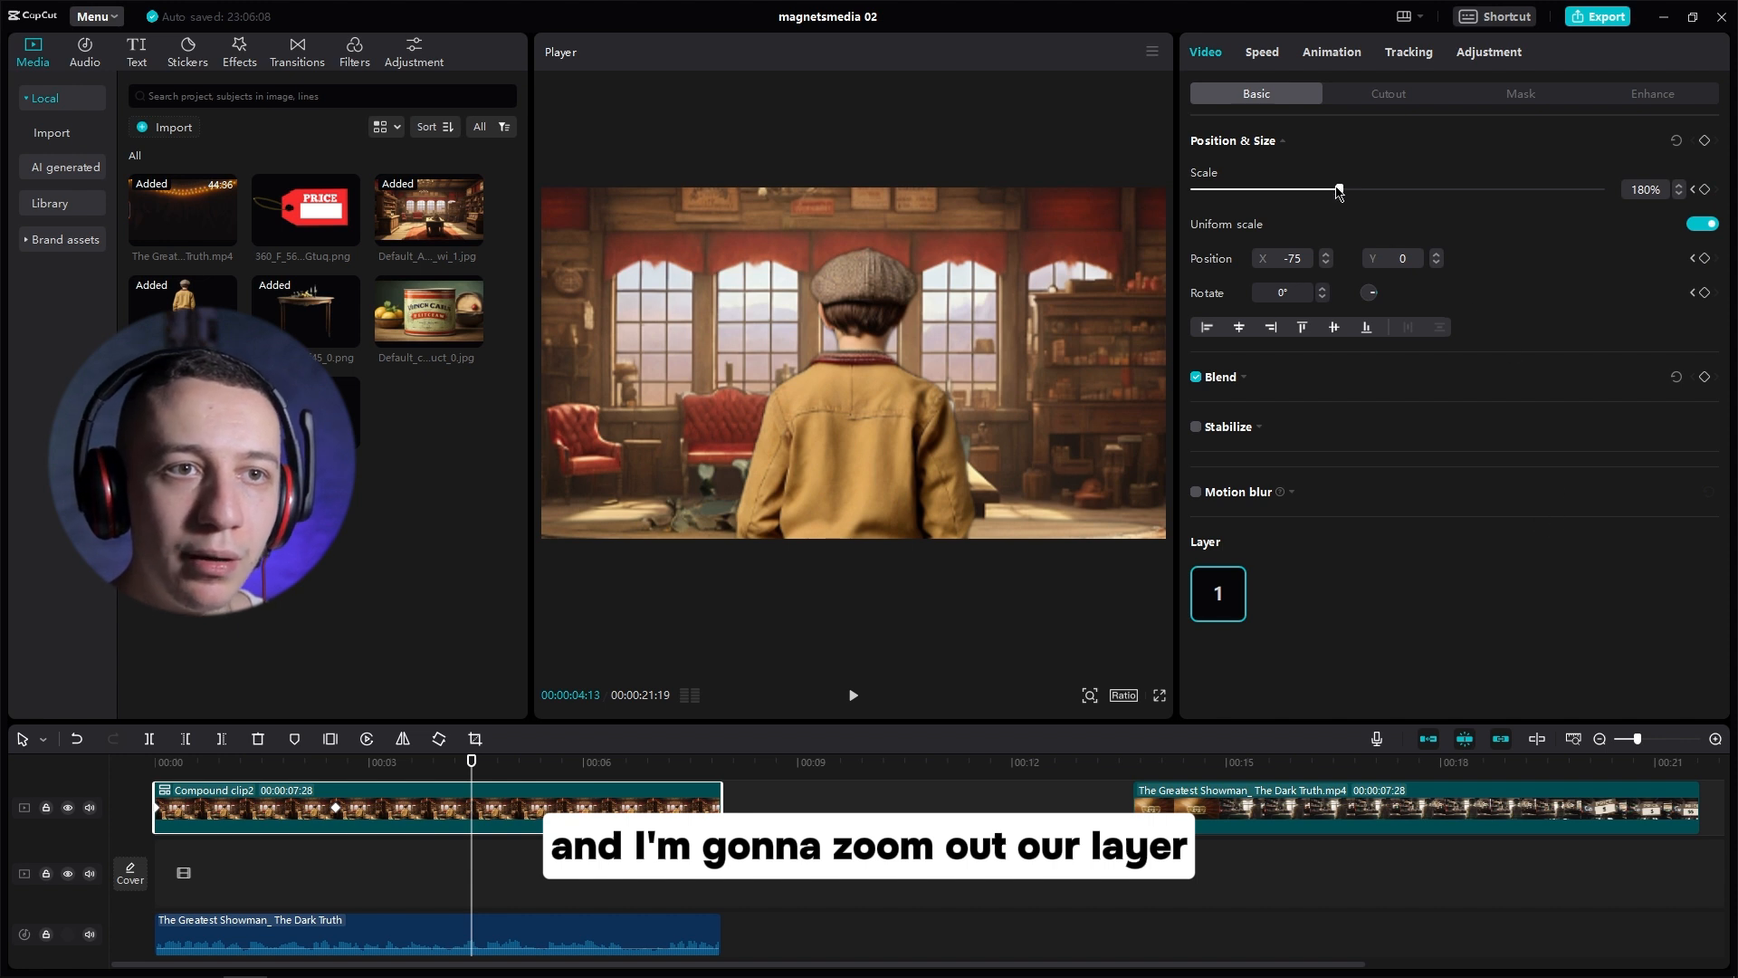
pyautogui.moveTo(1340, 191); pyautogui.dragTo(1300, 196)
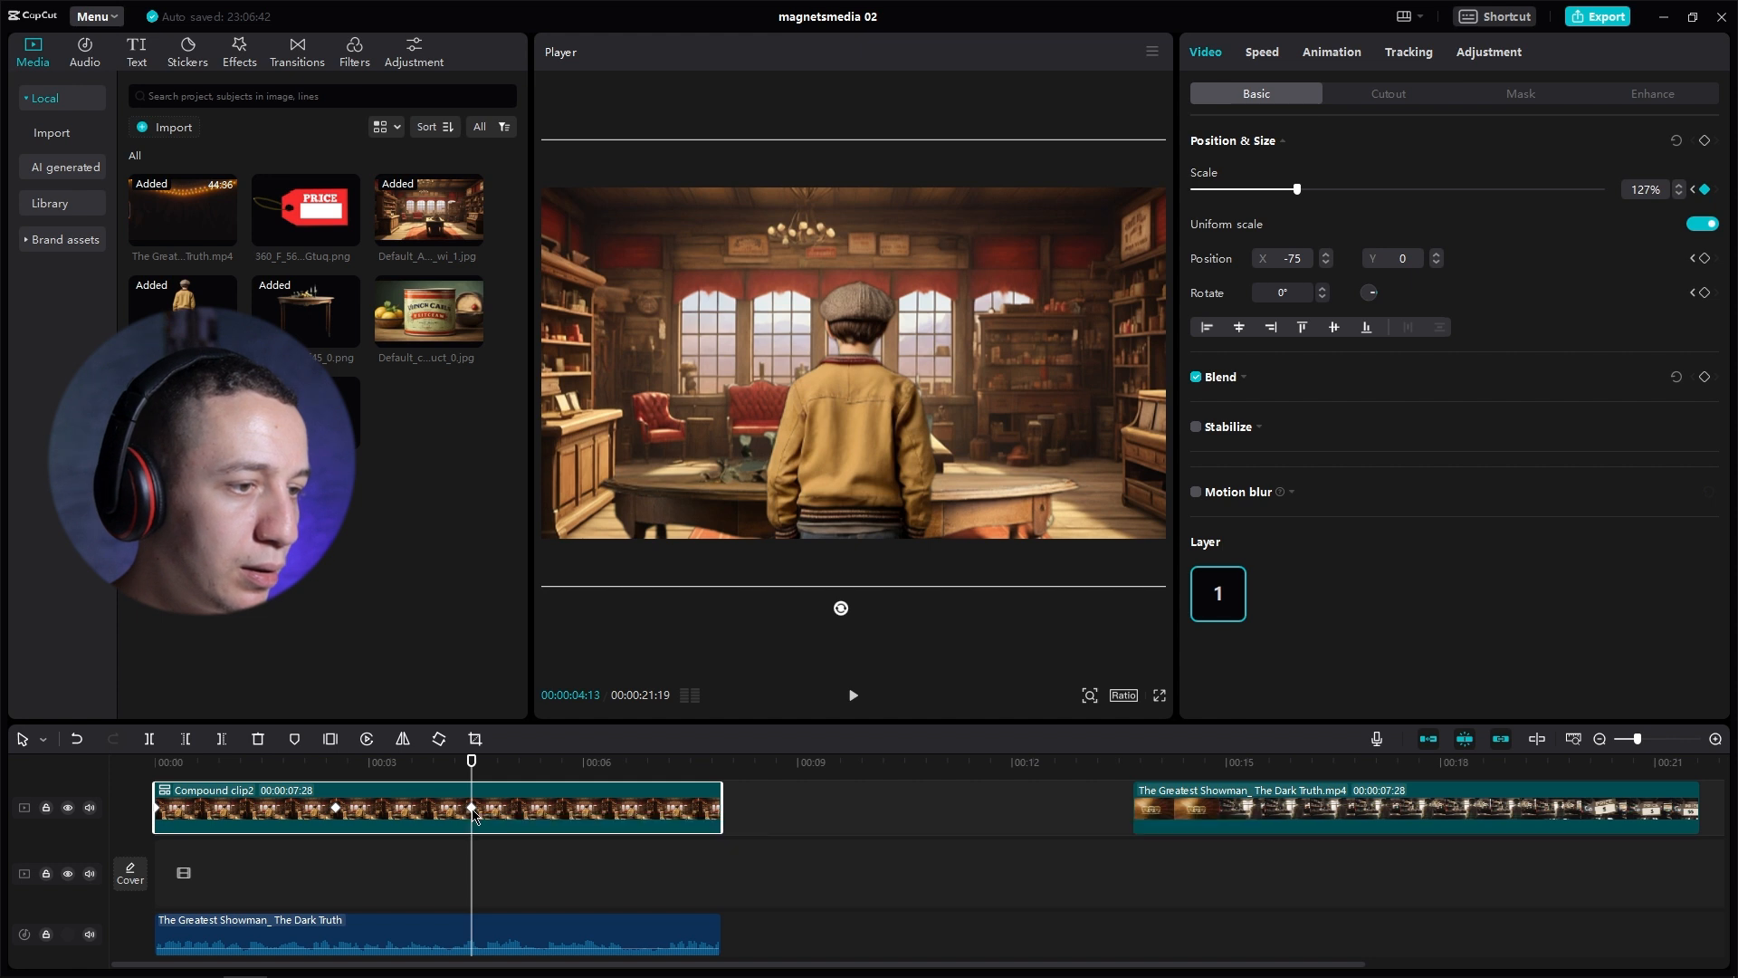
pyautogui.rightClick(524, 820)
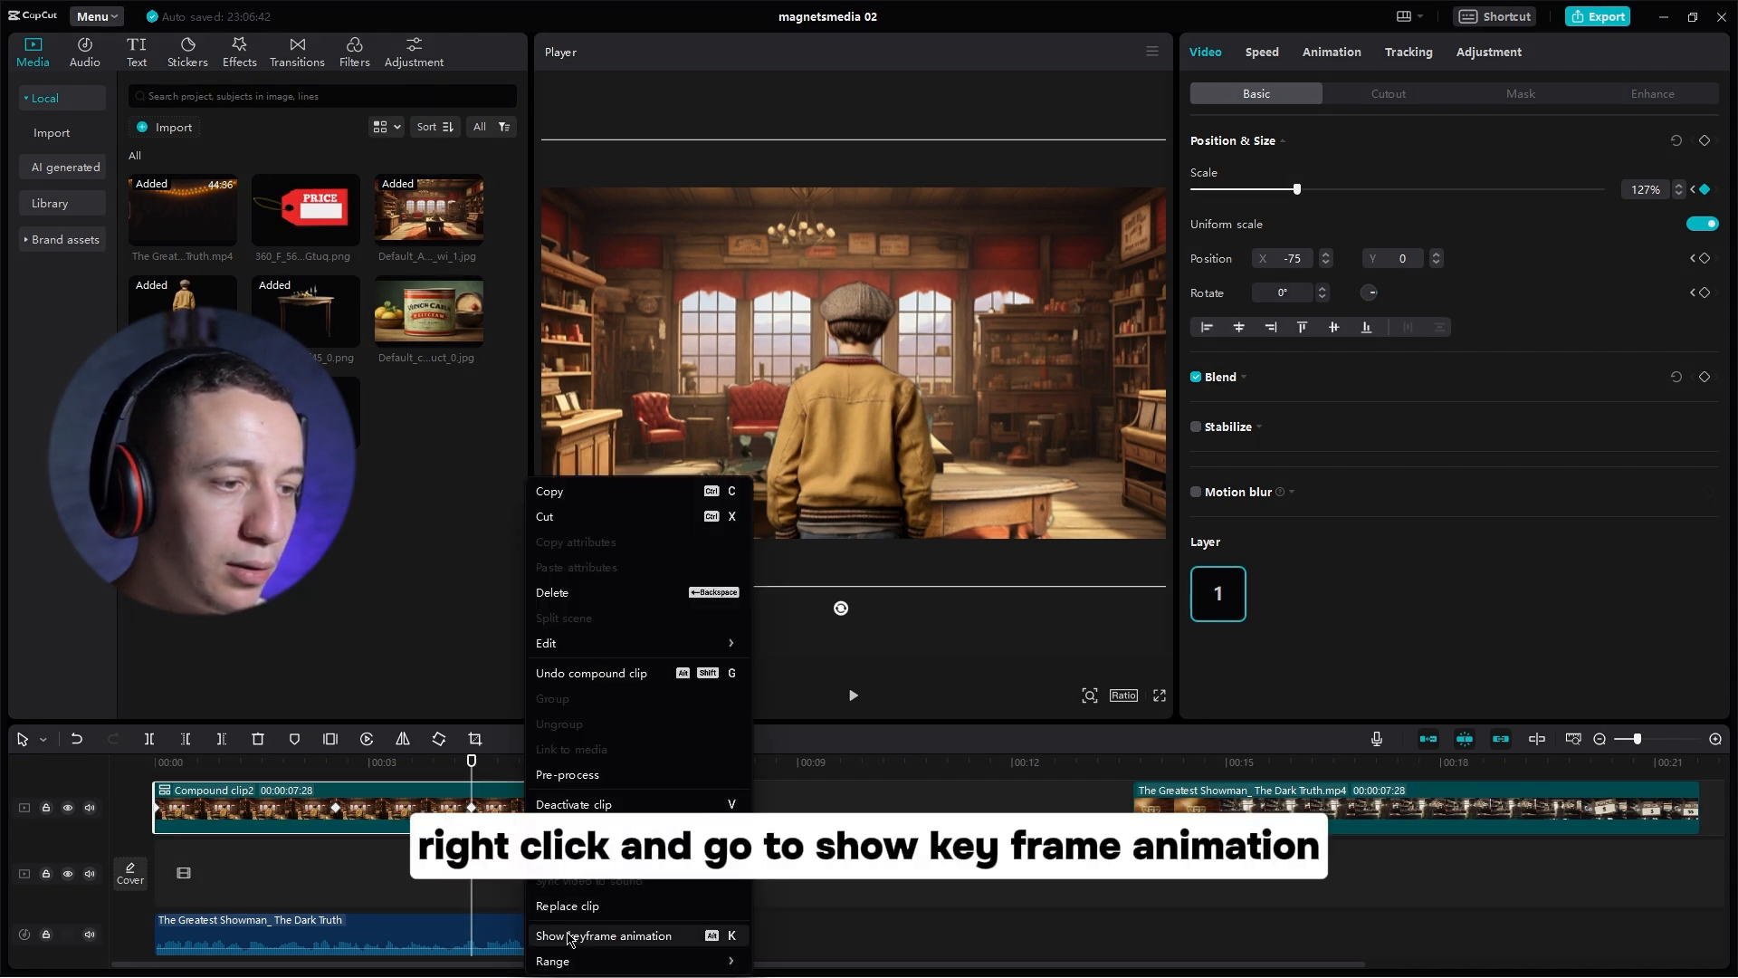
pyautogui.click(652, 937)
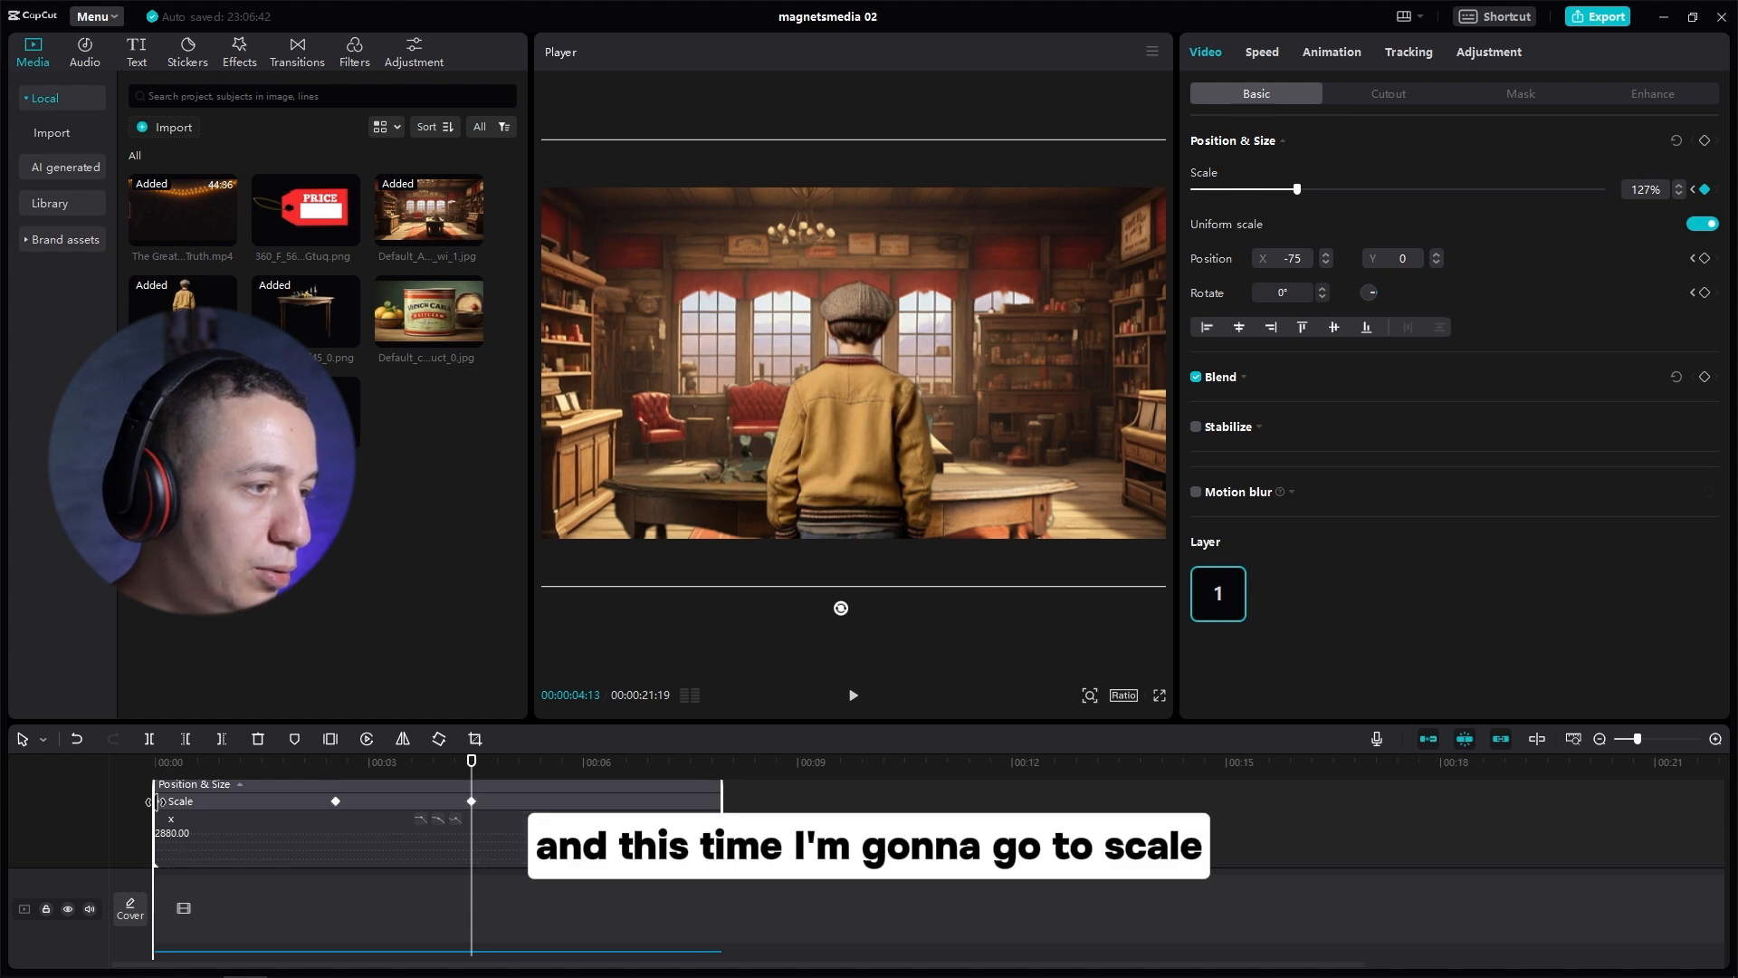
pyautogui.click(163, 801)
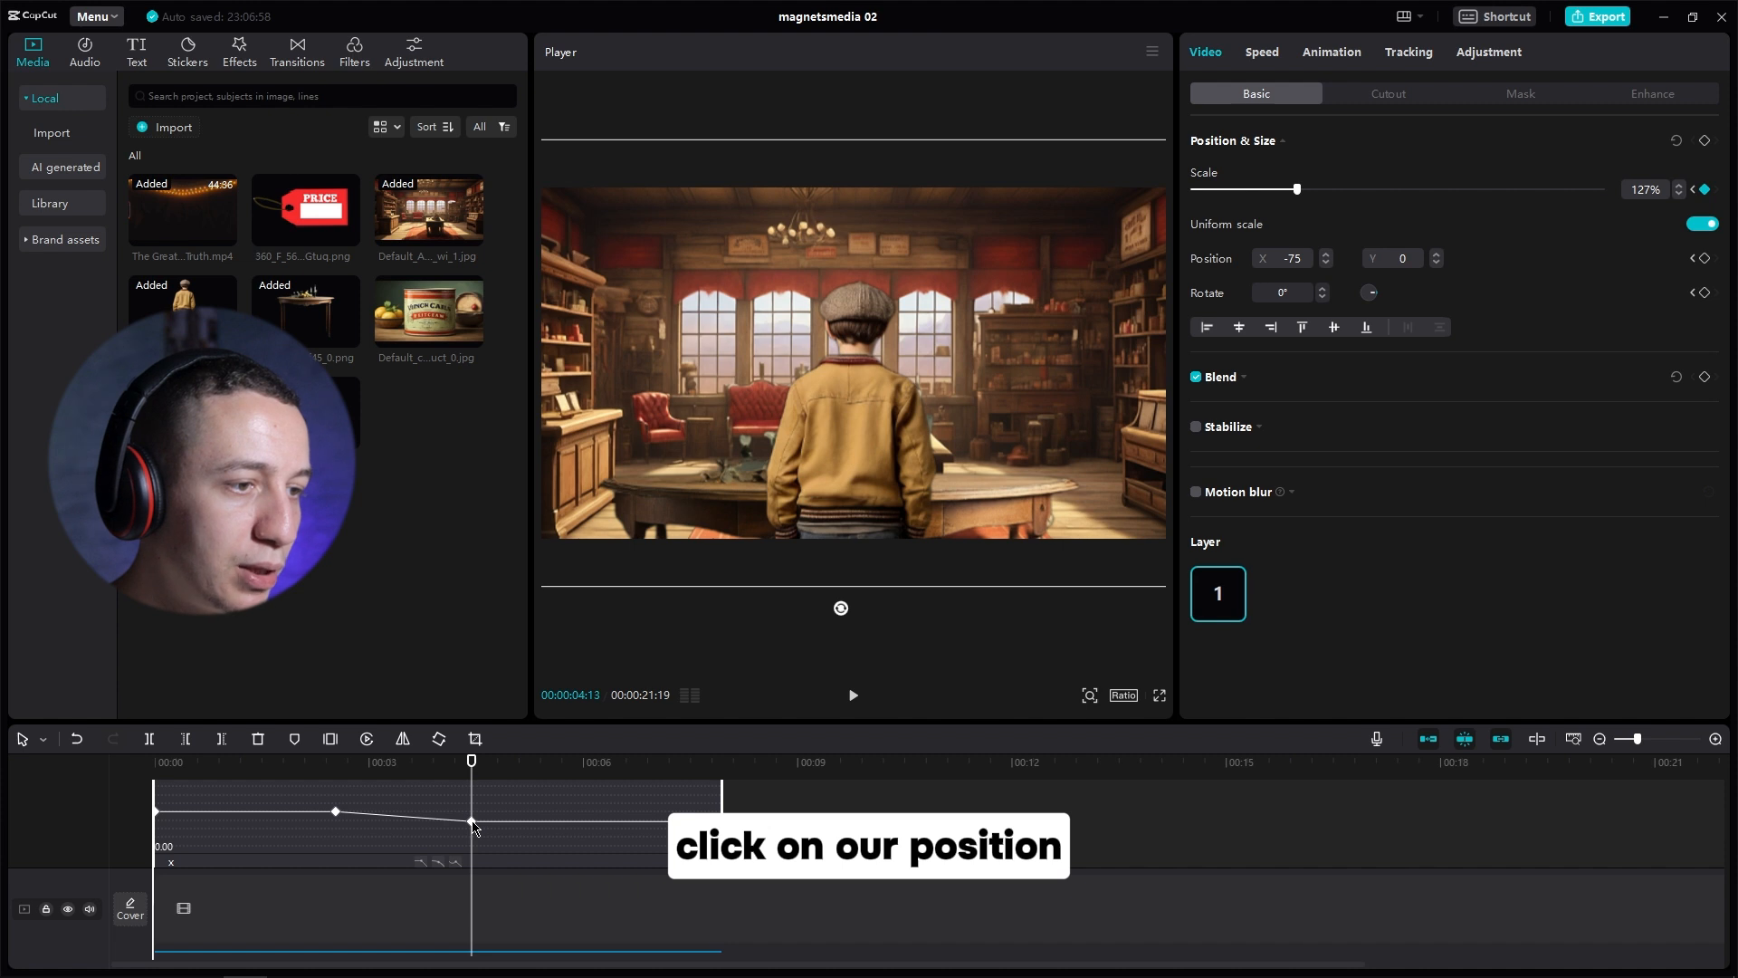
pyautogui.scroll(1, 474, 827)
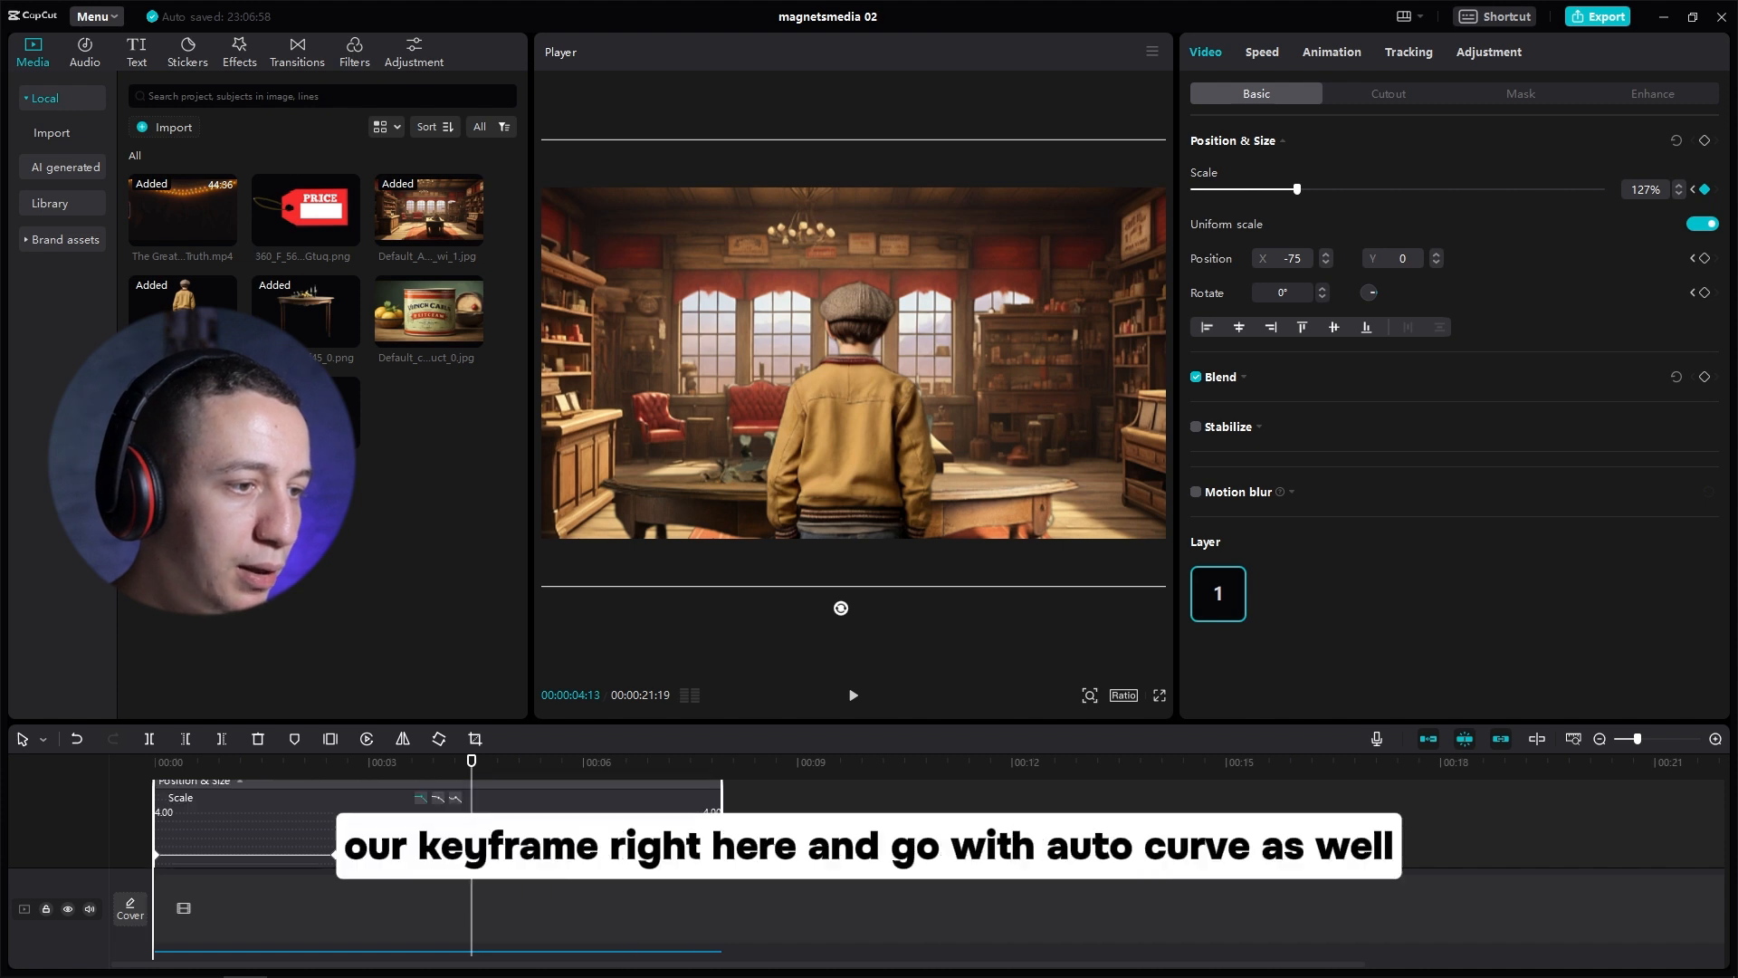
pyautogui.click(439, 804)
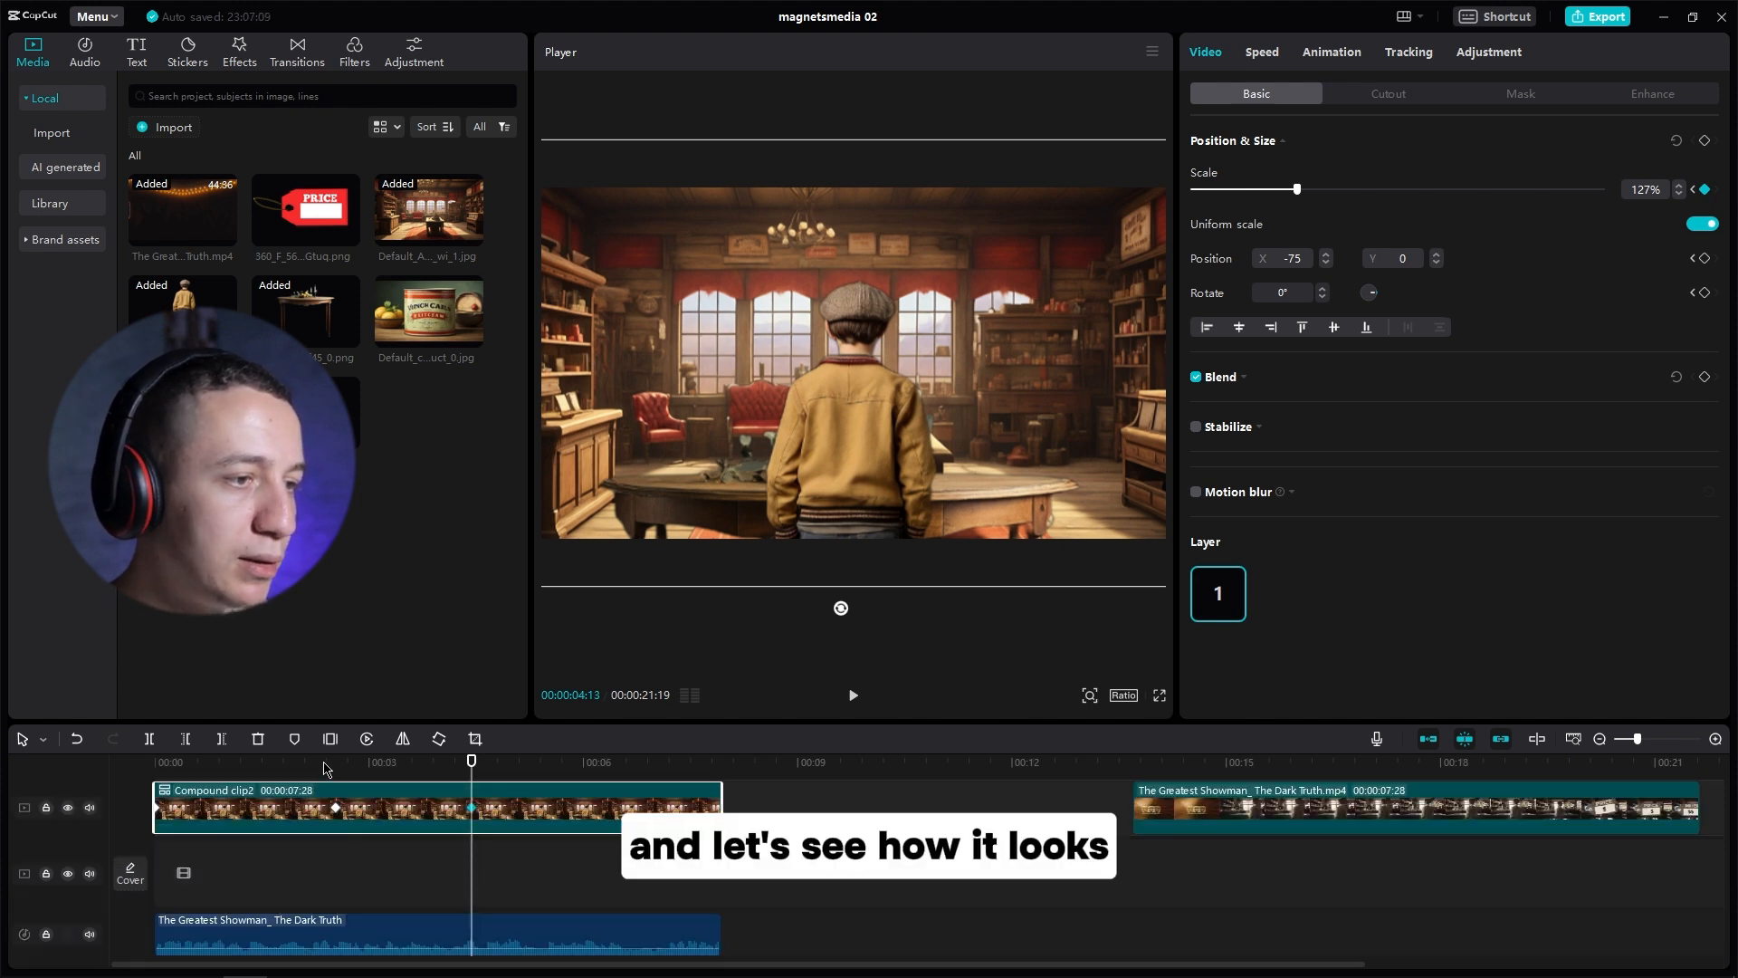
pyautogui.press('space')
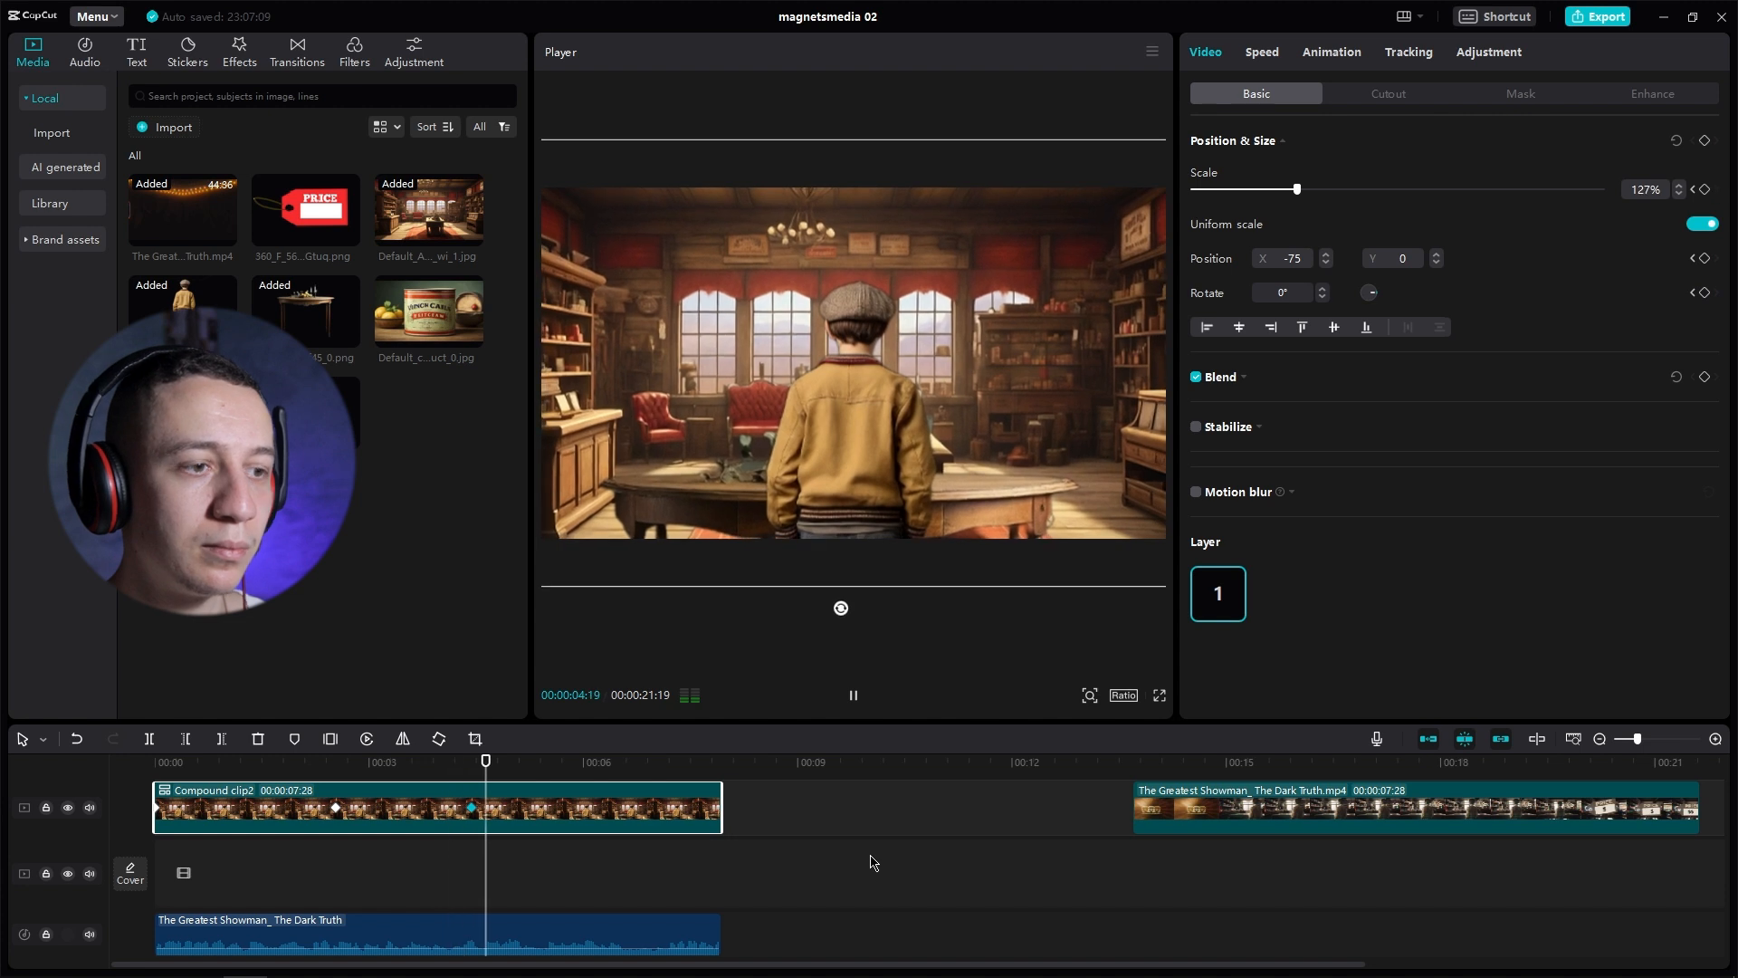
# Step: Check the arrows in the reference clip and overlay the arrow image at 00:00:00:17, scaled to 55%, rotated 18° and positioned at X -1138, Y -50
pyautogui.click(1321, 763)
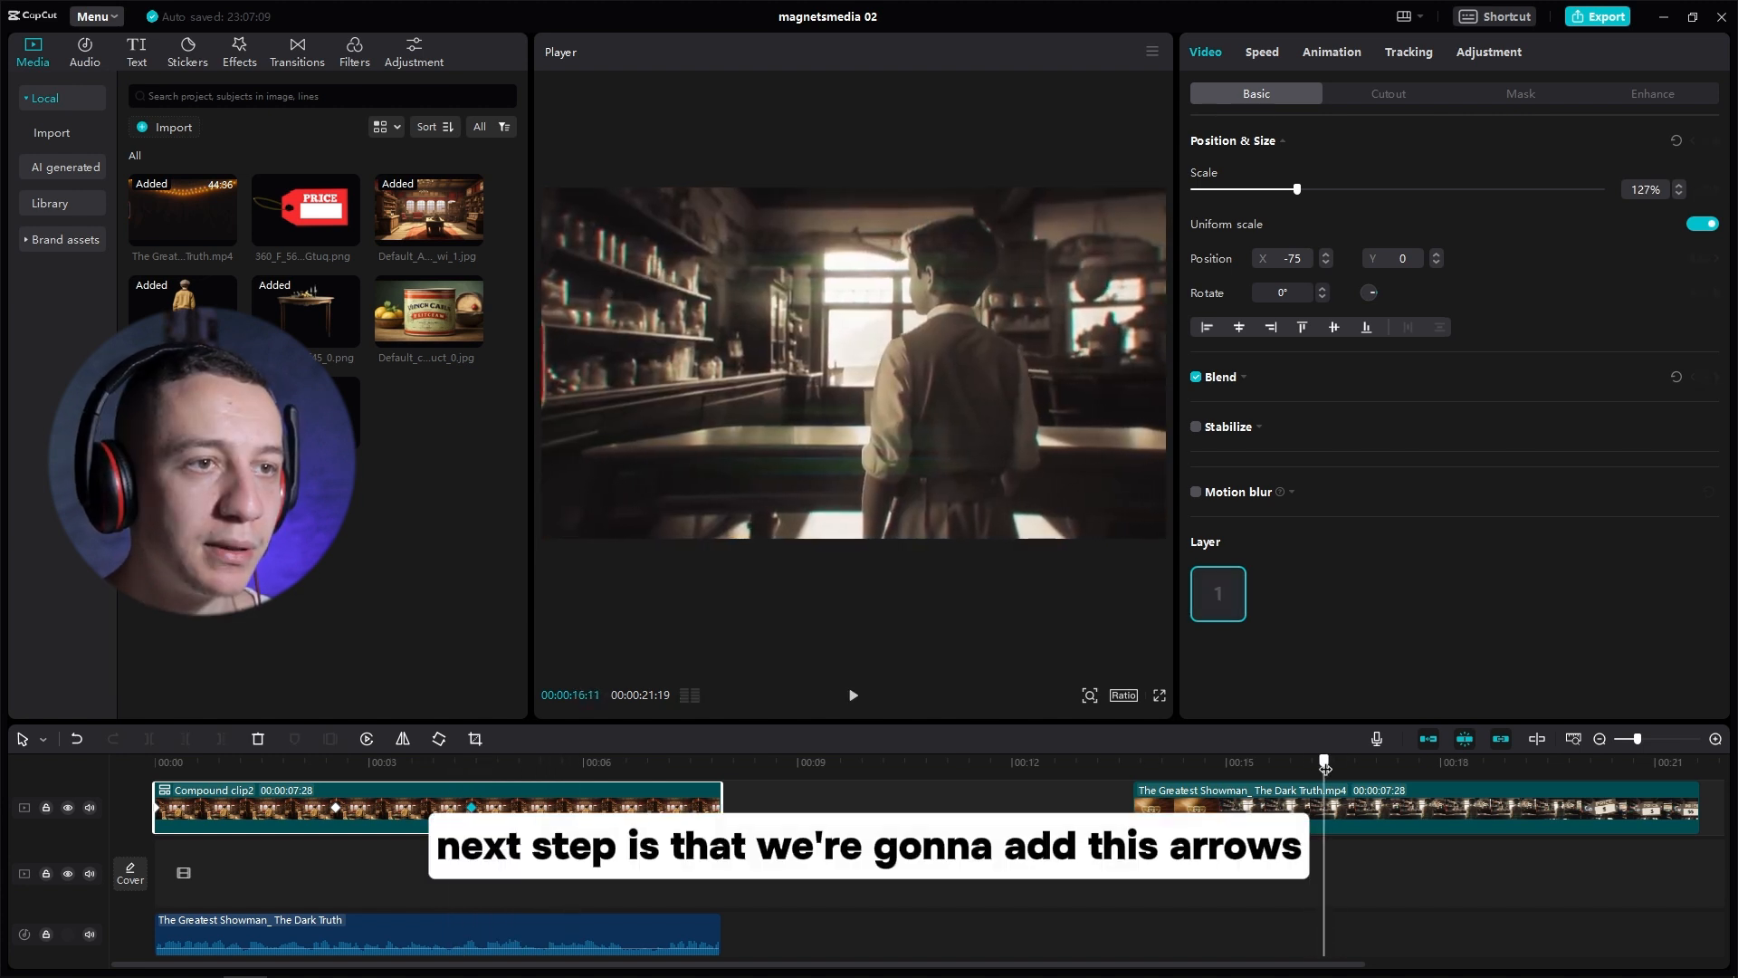
pyautogui.moveTo(1323, 765); pyautogui.dragTo(1364, 767)
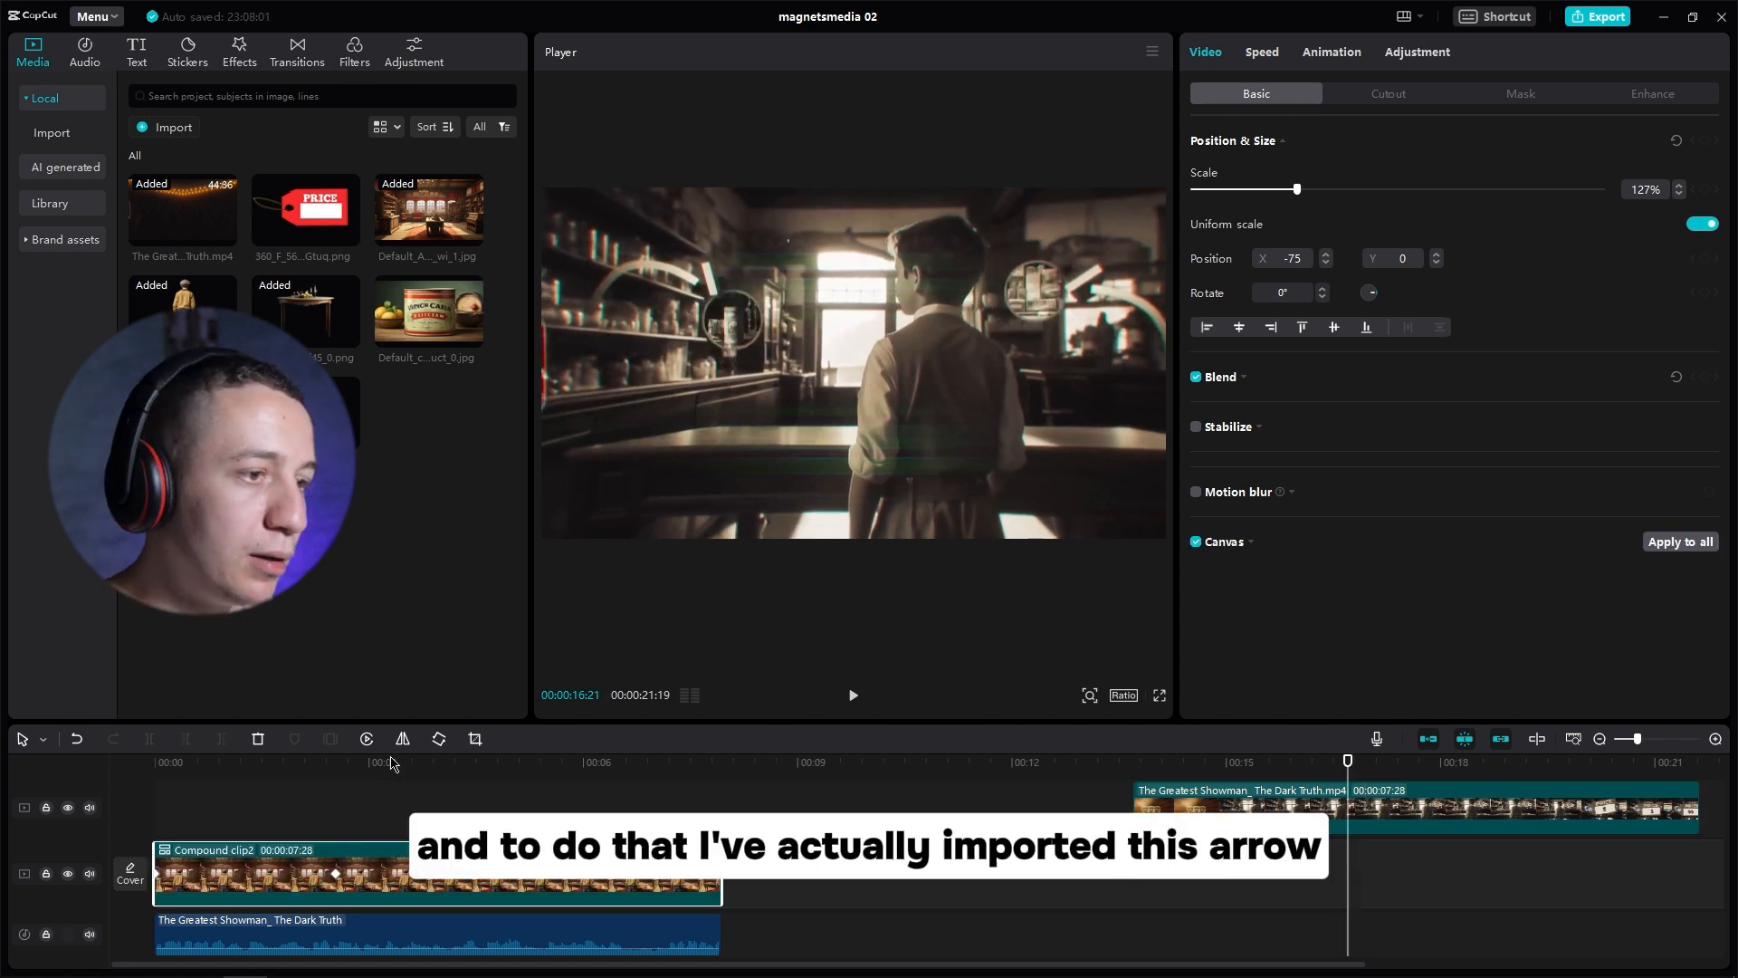
pyautogui.click(343, 763)
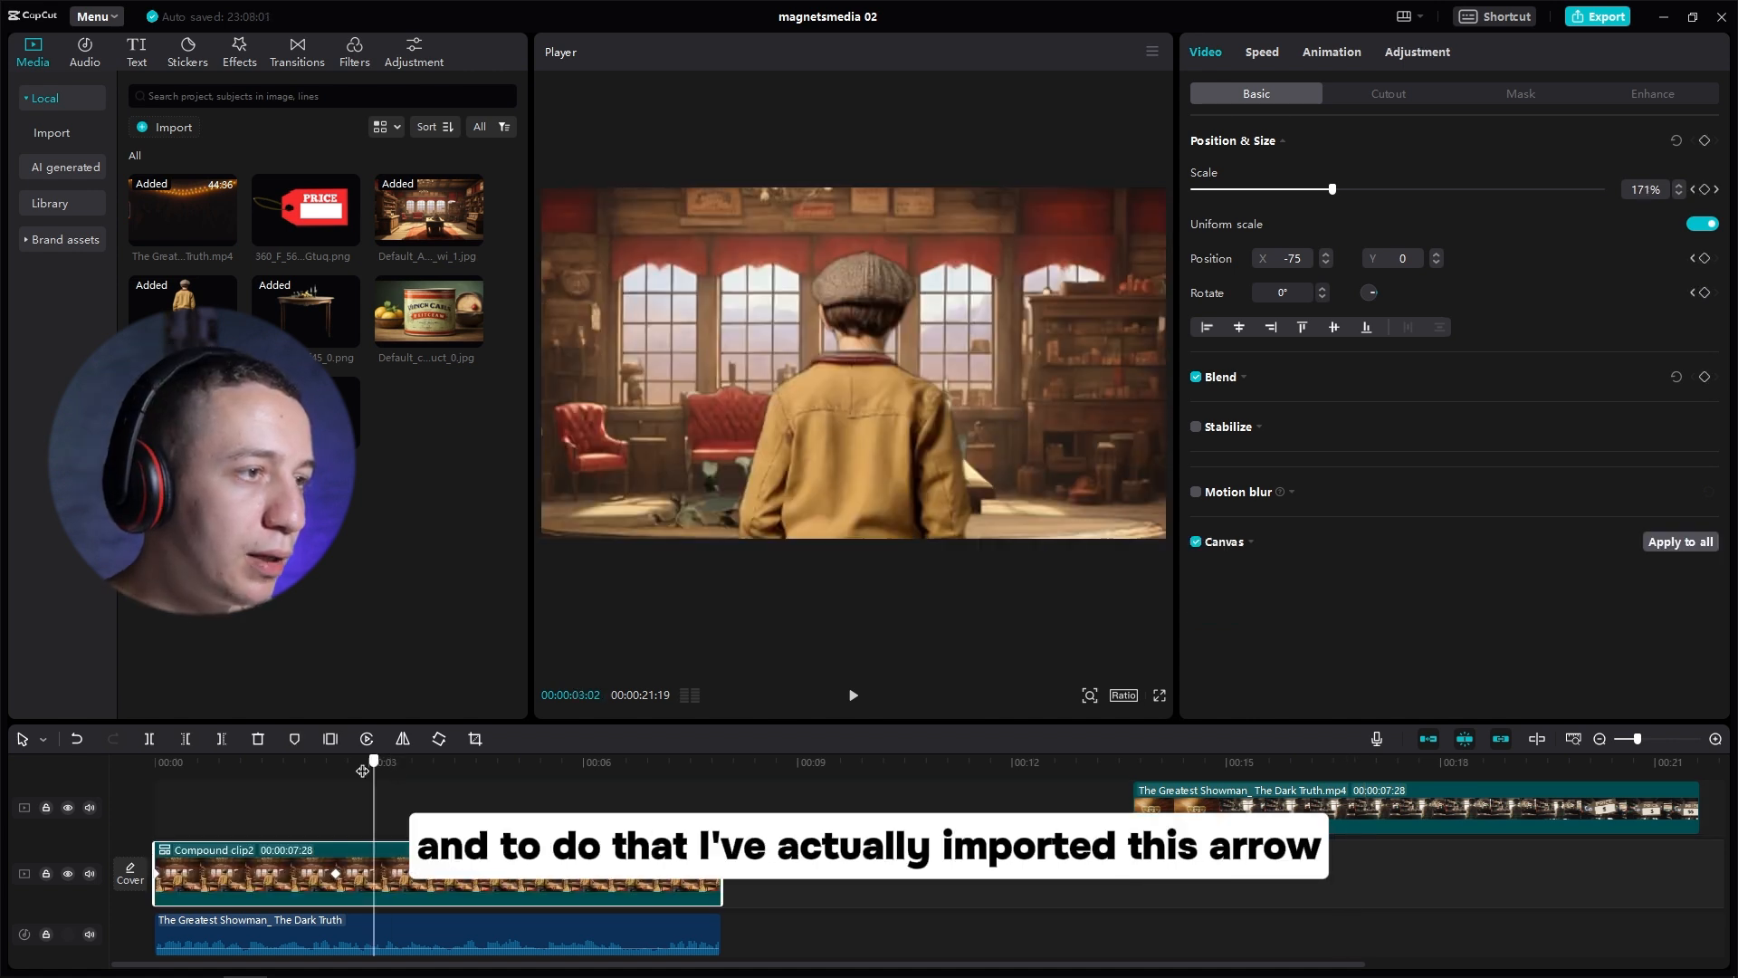
pyautogui.moveTo(348, 425); pyautogui.dragTo(156, 813)
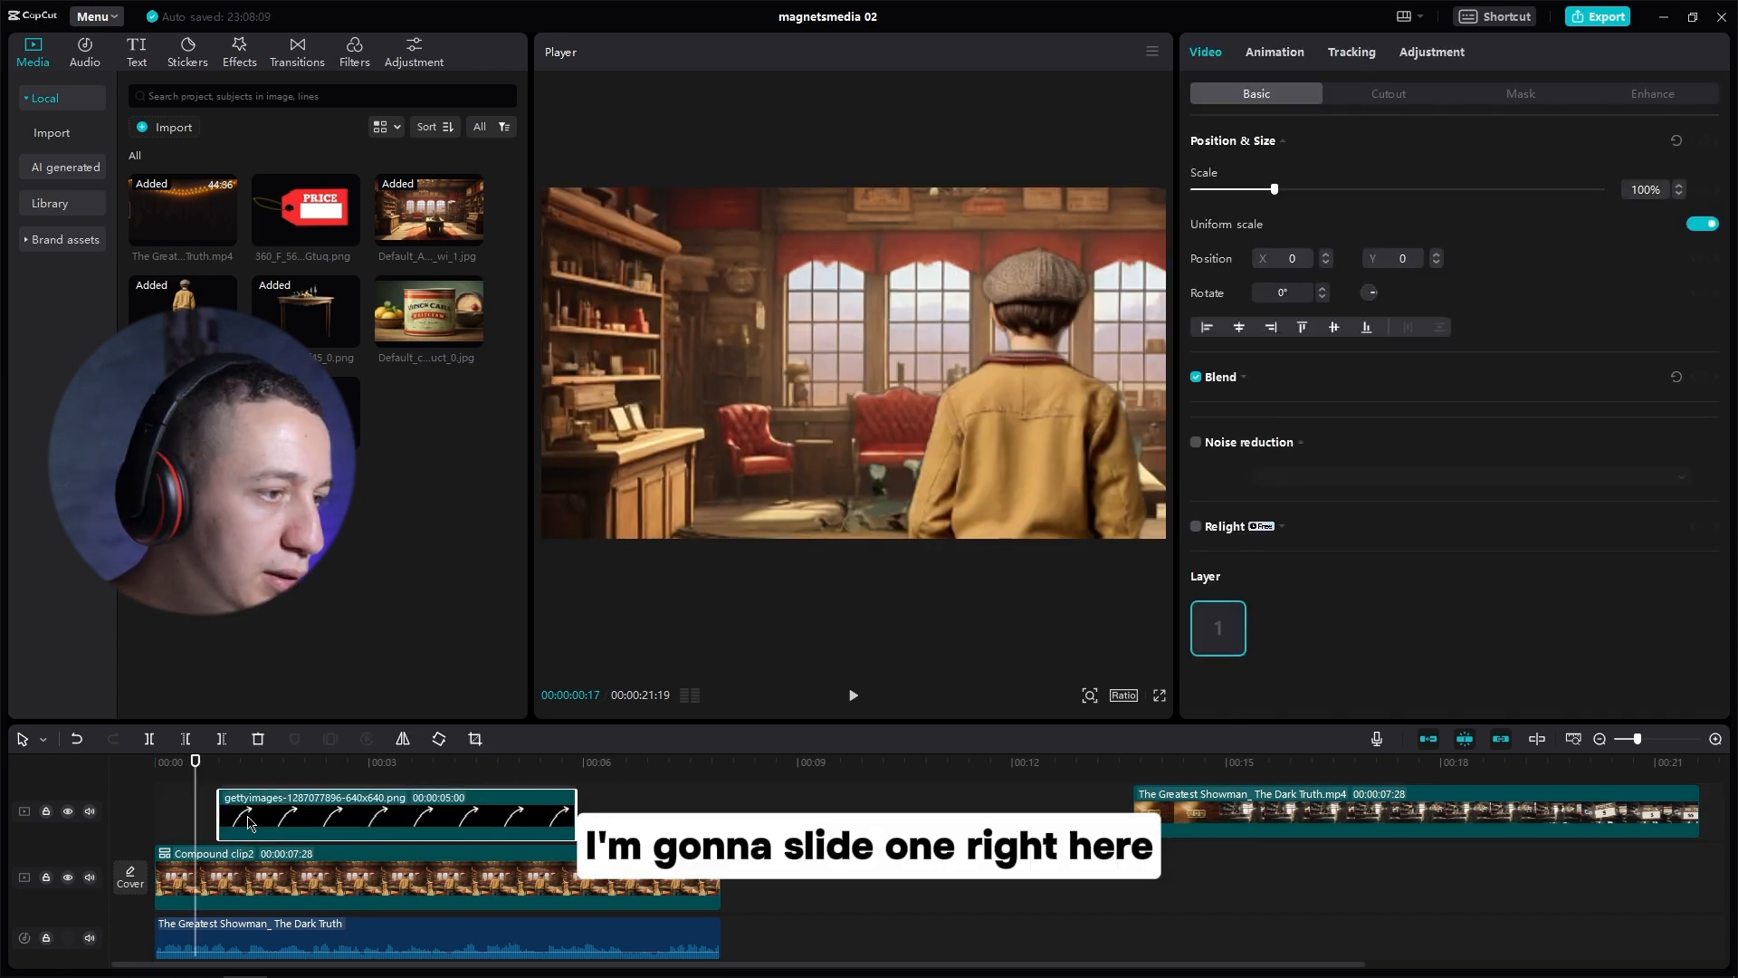
pyautogui.moveTo(254, 815); pyautogui.dragTo(229, 815)
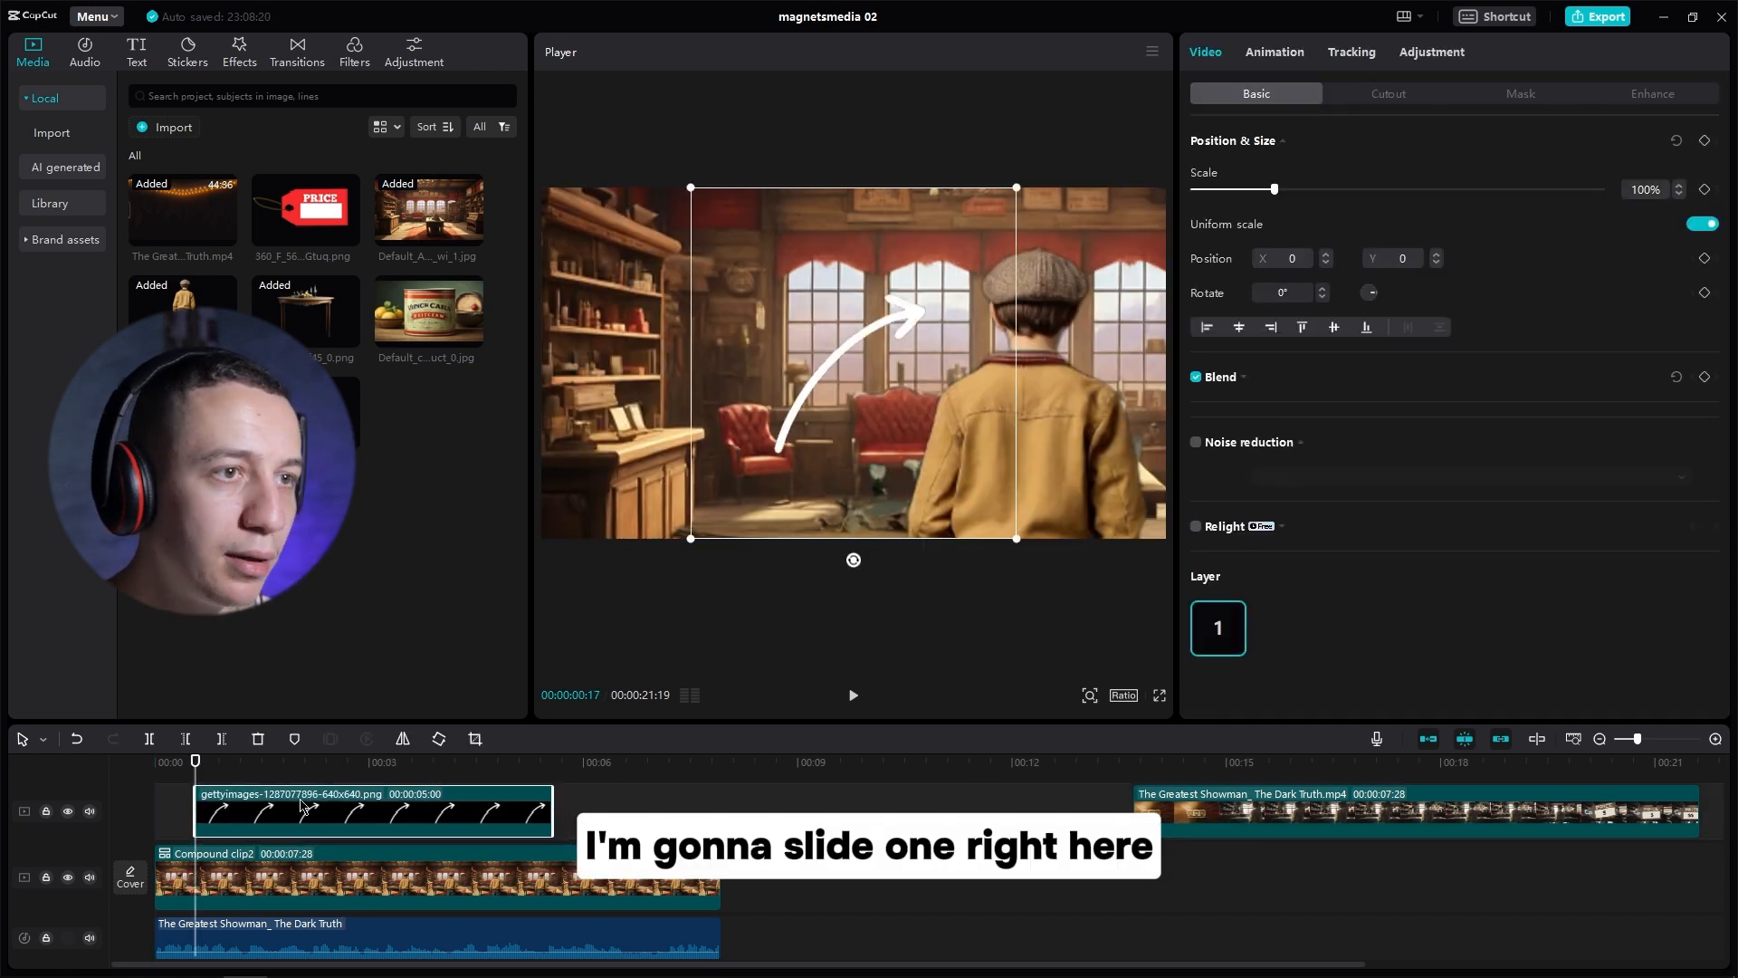
pyautogui.moveTo(1016, 539); pyautogui.dragTo(823, 517)
pyautogui.moveTo(884, 426); pyautogui.dragTo(712, 416)
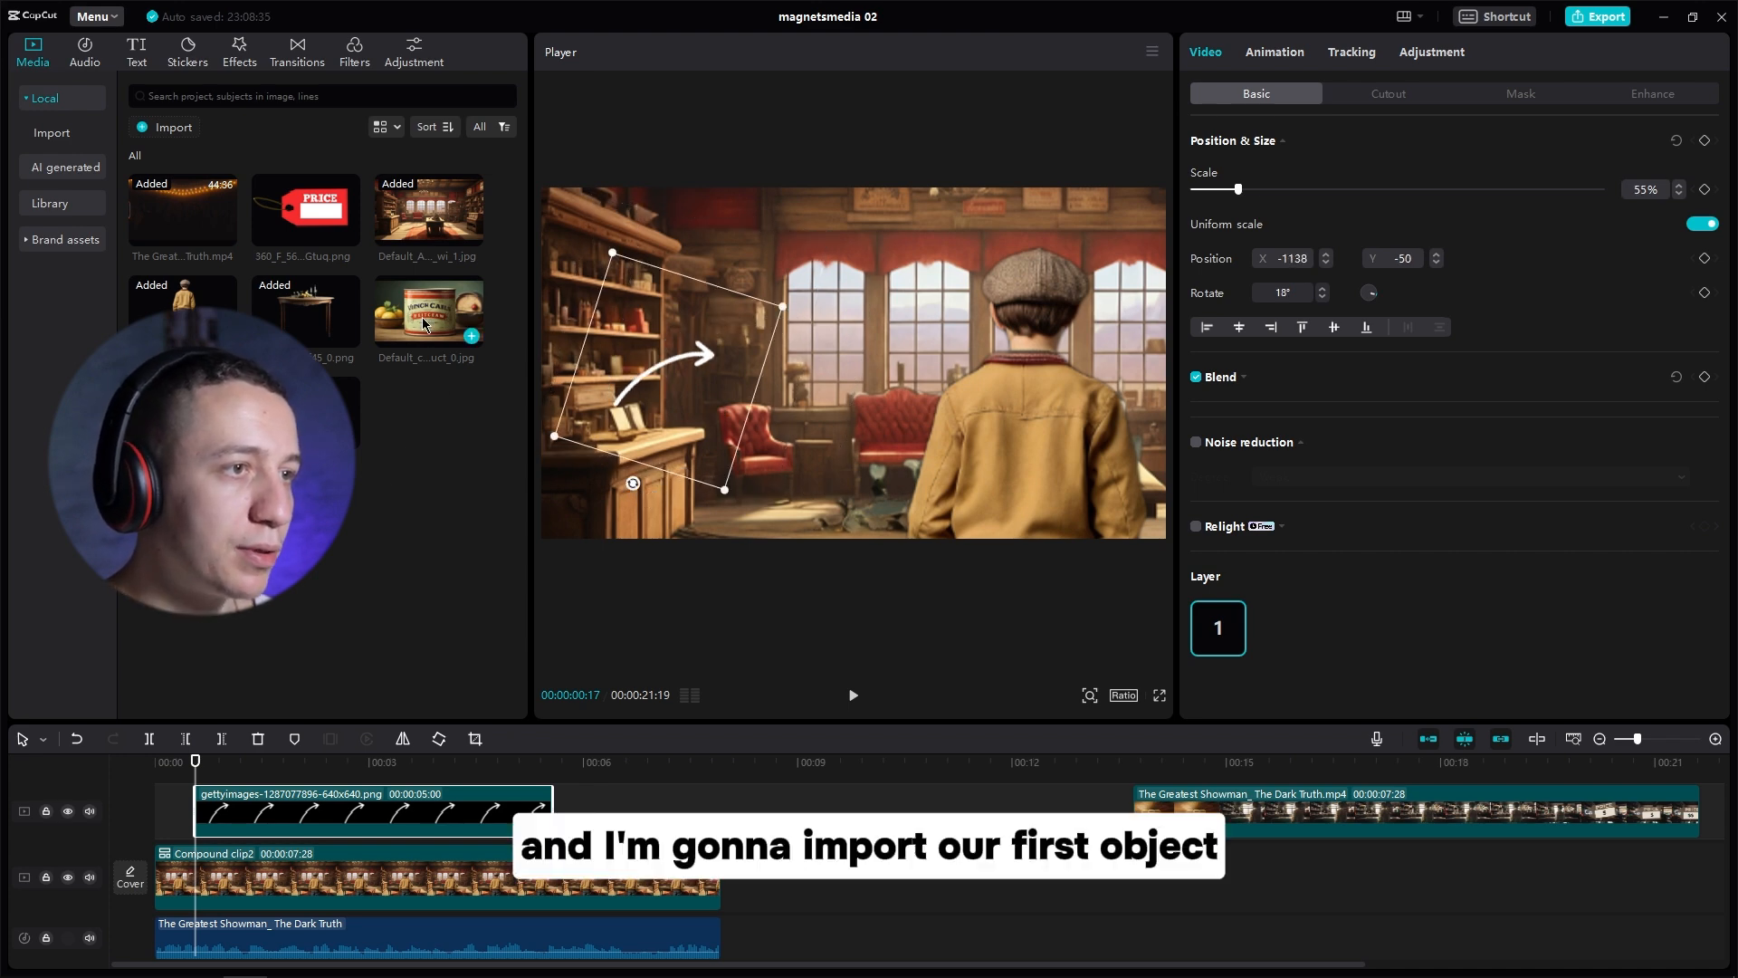
# Step: Overlay the vintage food can image at 00:00:00:17, crop it with a circle mask and place it at 25% scale by the arrow tip (X -609, Y 58)
pyautogui.moveTo(425, 330); pyautogui.dragTo(241, 771)
pyautogui.moveTo(1164, 538); pyautogui.dragTo(907, 458)
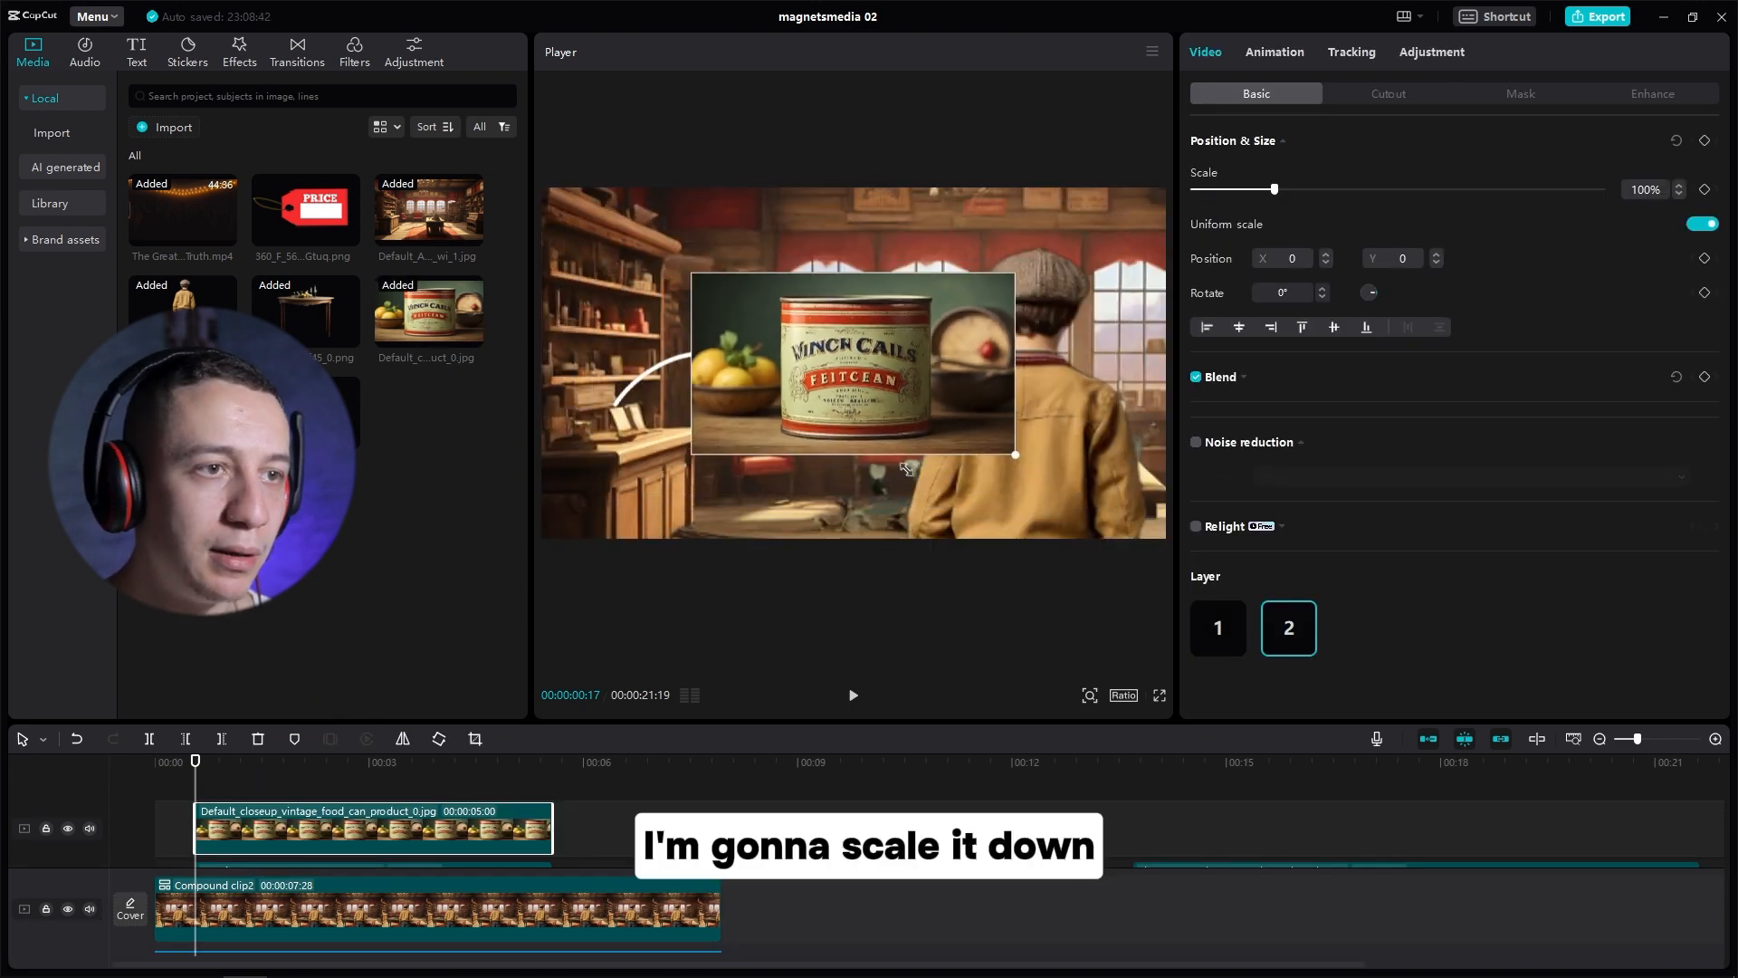
pyautogui.click(1518, 95)
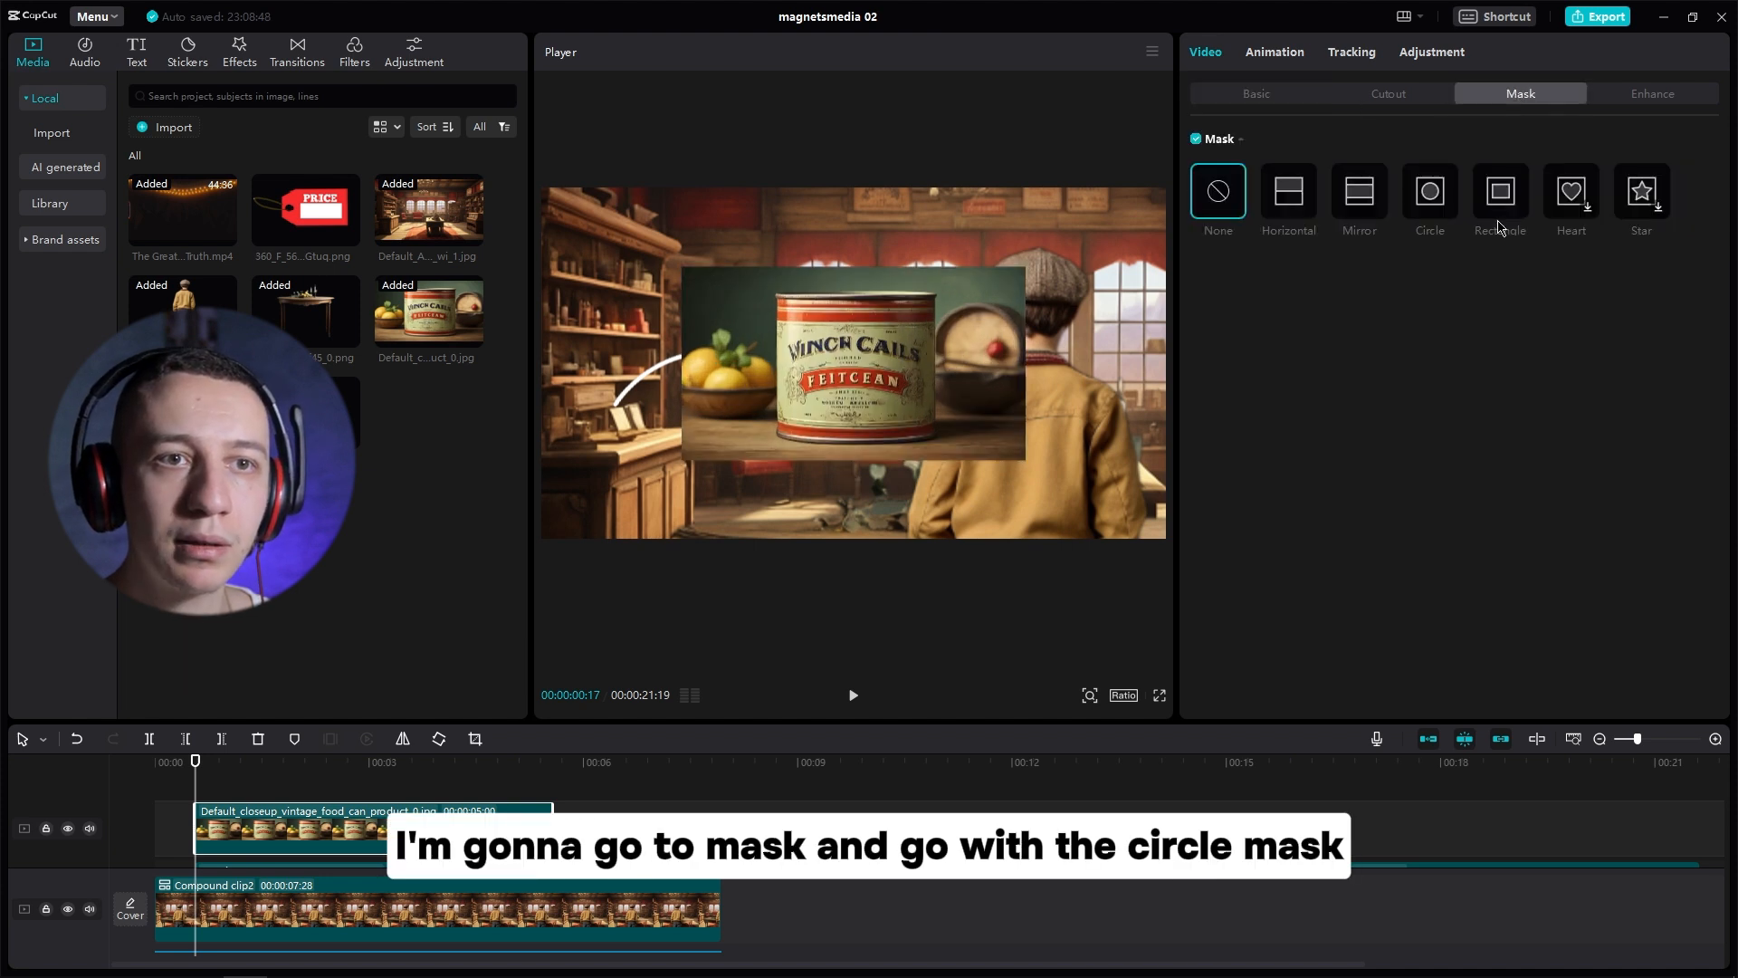
pyautogui.click(1430, 192)
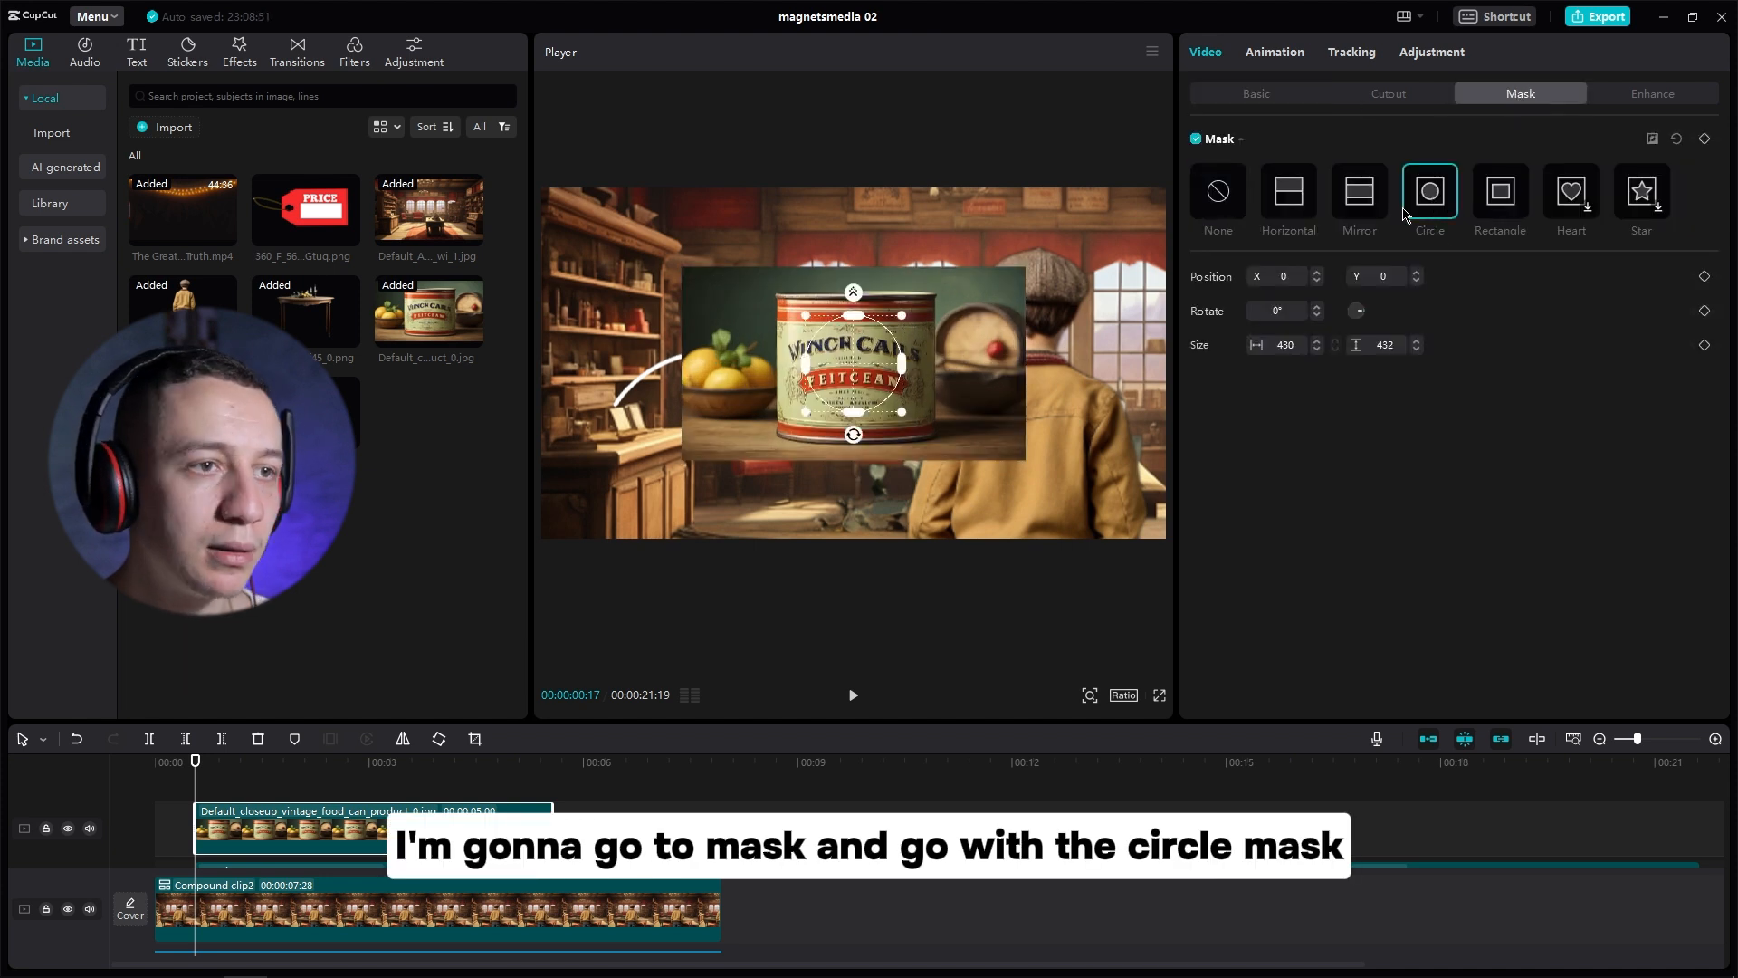
pyautogui.moveTo(951, 459); pyautogui.dragTo(902, 418)
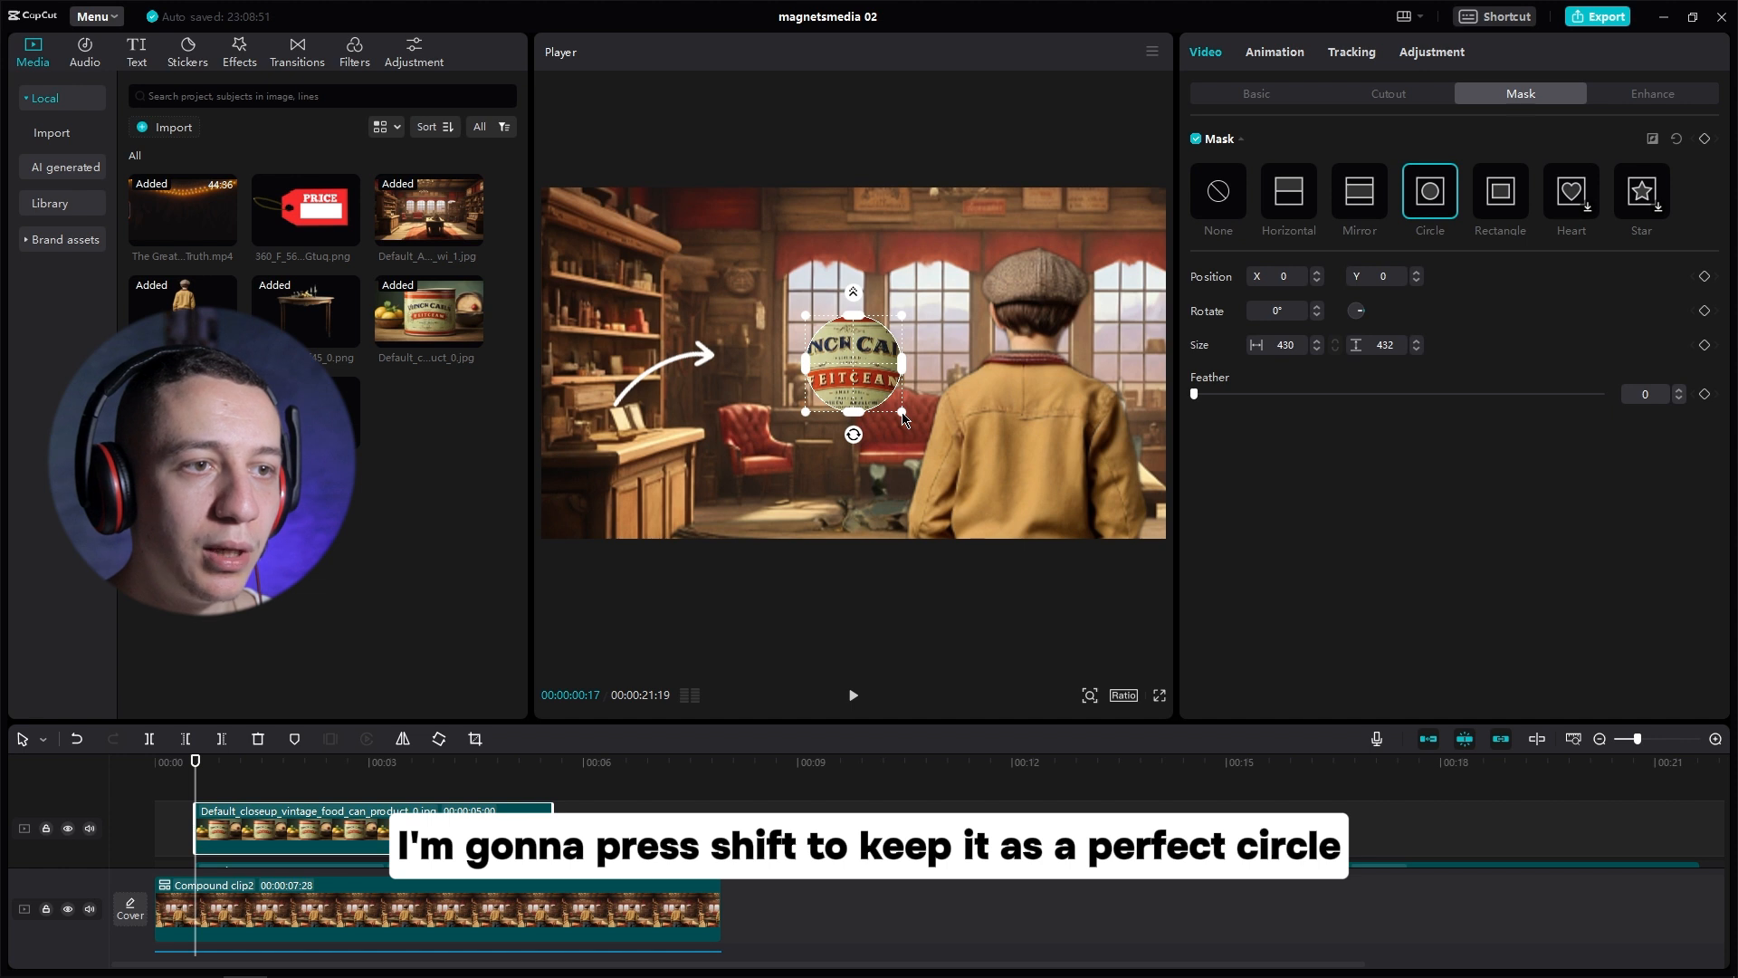
pyautogui.moveTo(902, 418); pyautogui.dragTo(948, 433)
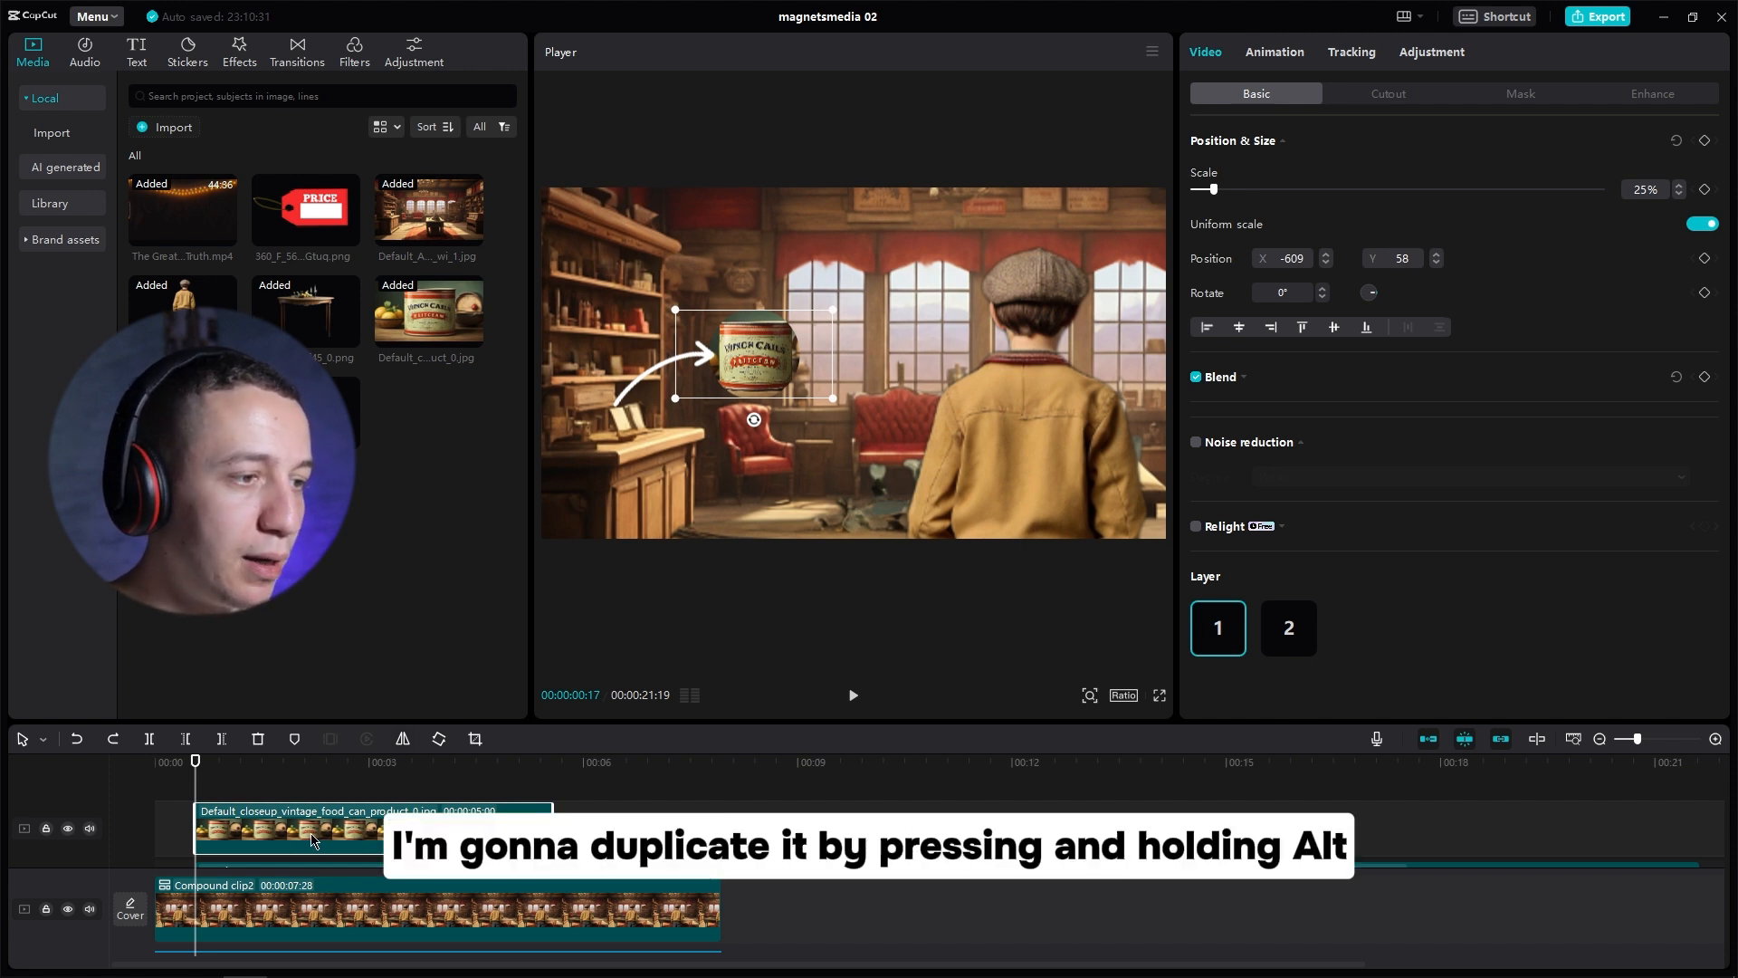
# Step: Duplicate the masked can layer, enlarge the lower copy to 28% and darken it to black with curves to form a ring around the can
pyautogui.moveTo(312, 840); pyautogui.dragTo(405, 791)
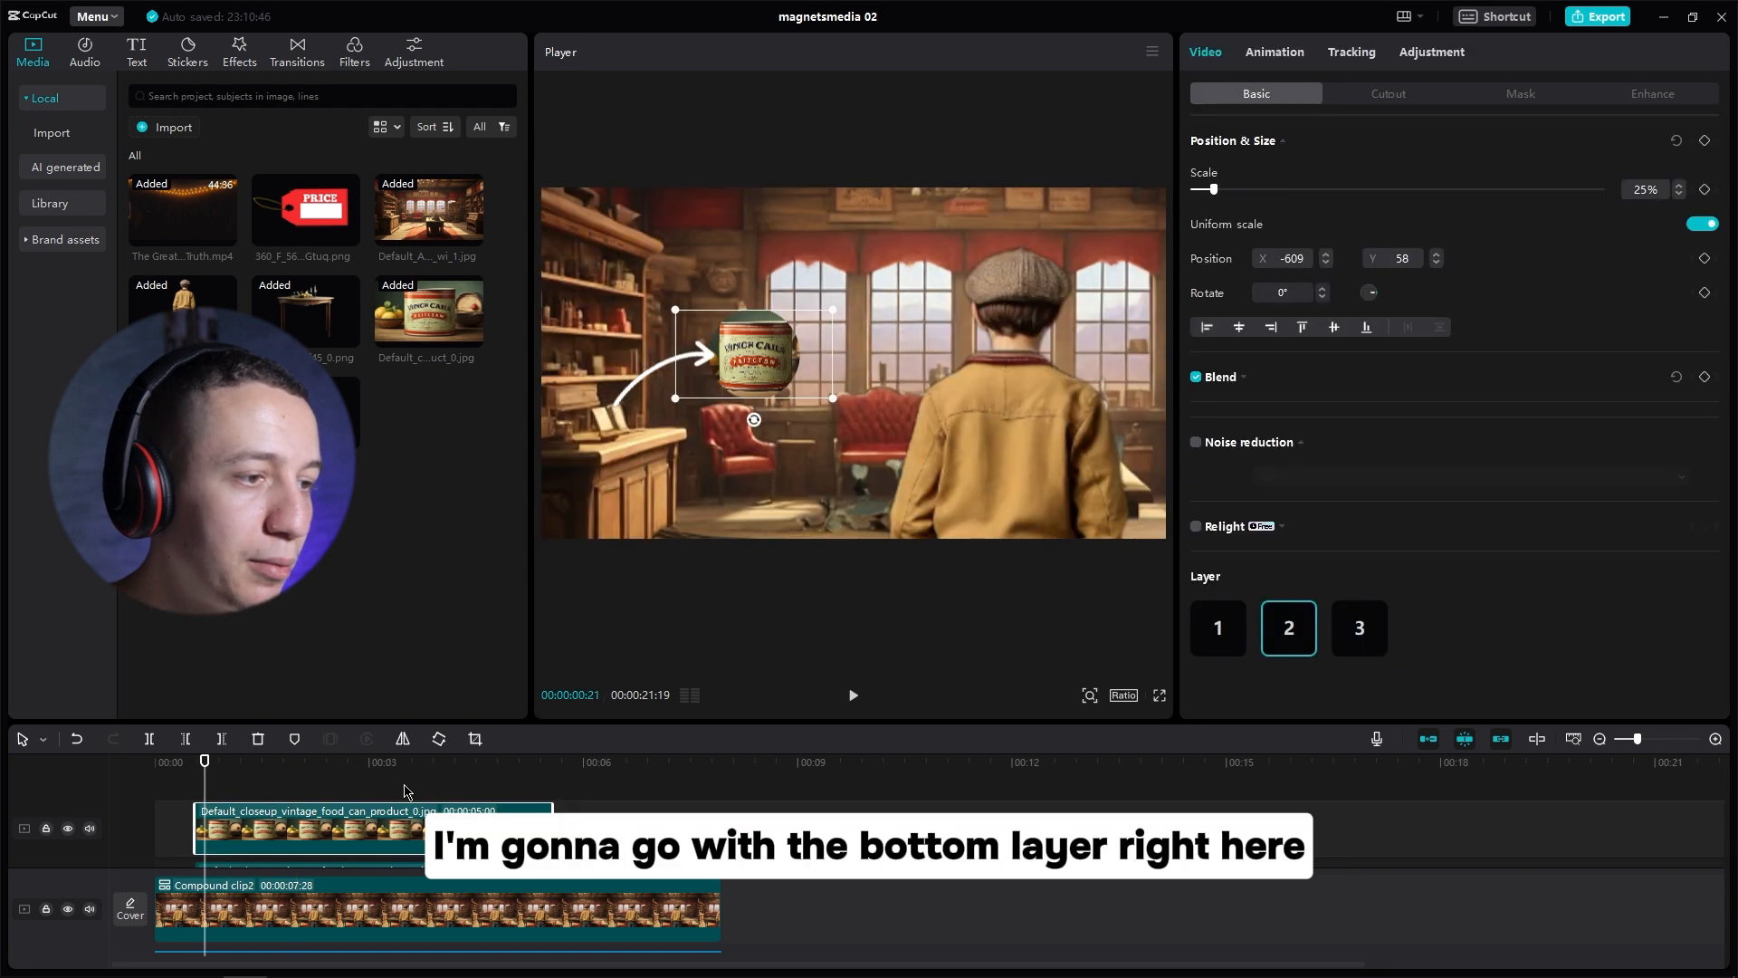
pyautogui.click(249, 845)
pyautogui.moveTo(1645, 190); pyautogui.dragTo(1623, 198)
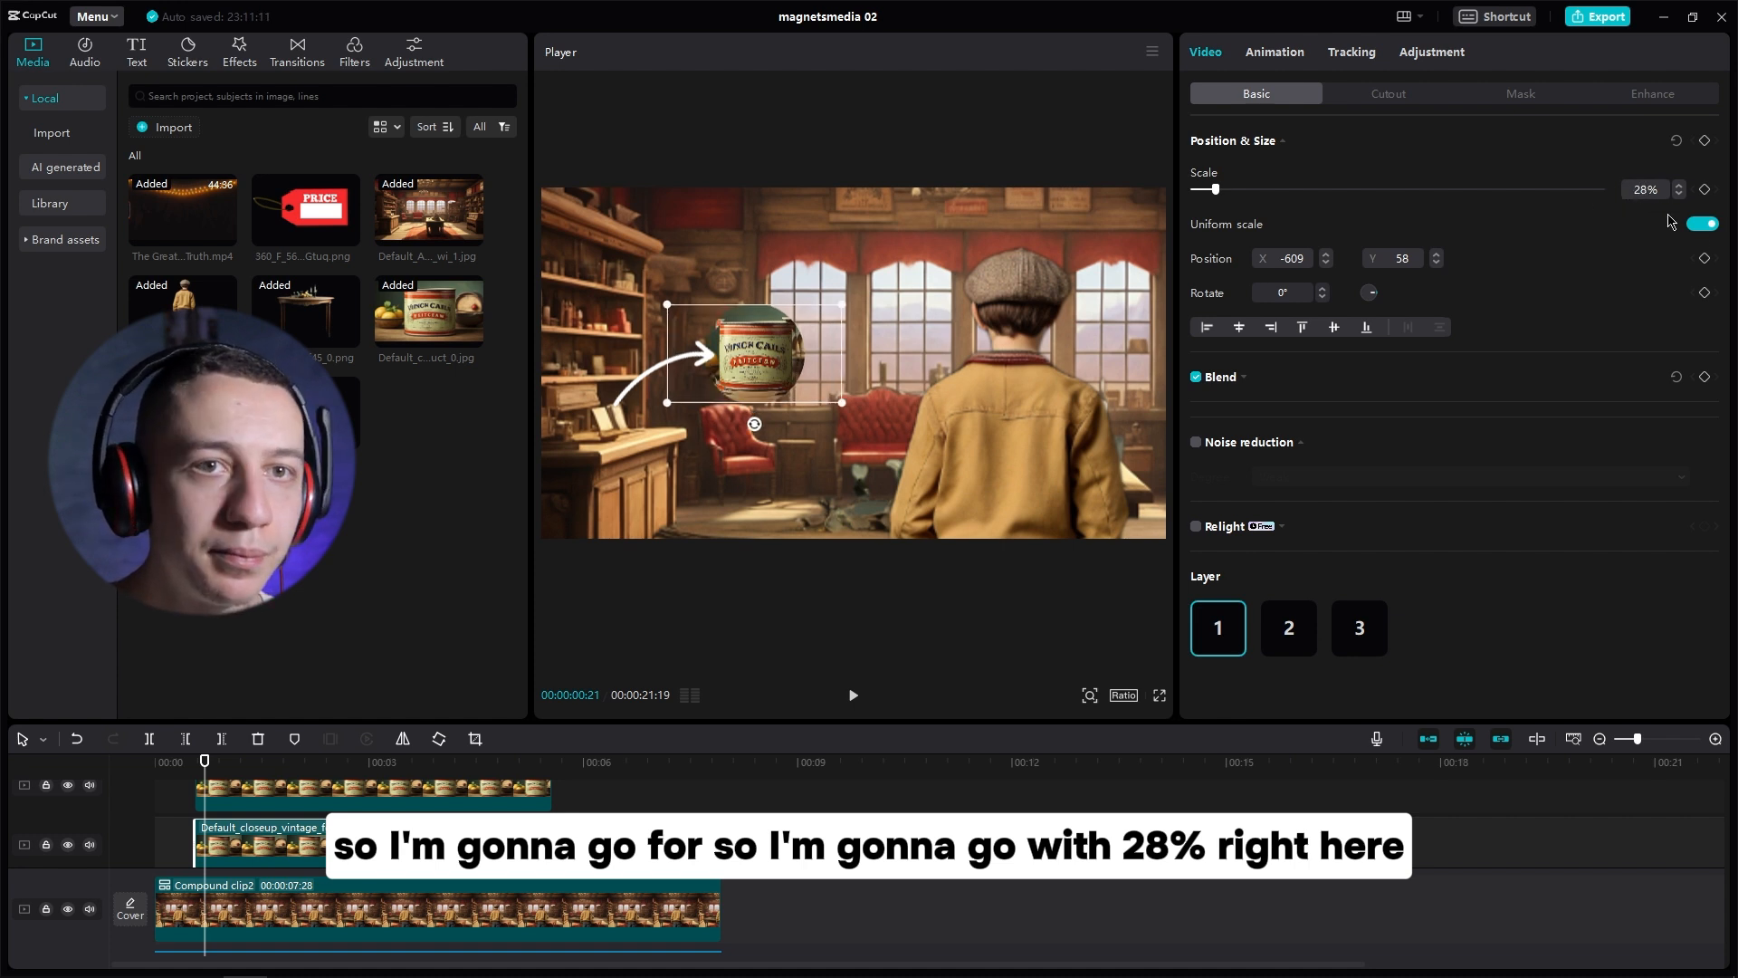
pyautogui.click(1447, 58)
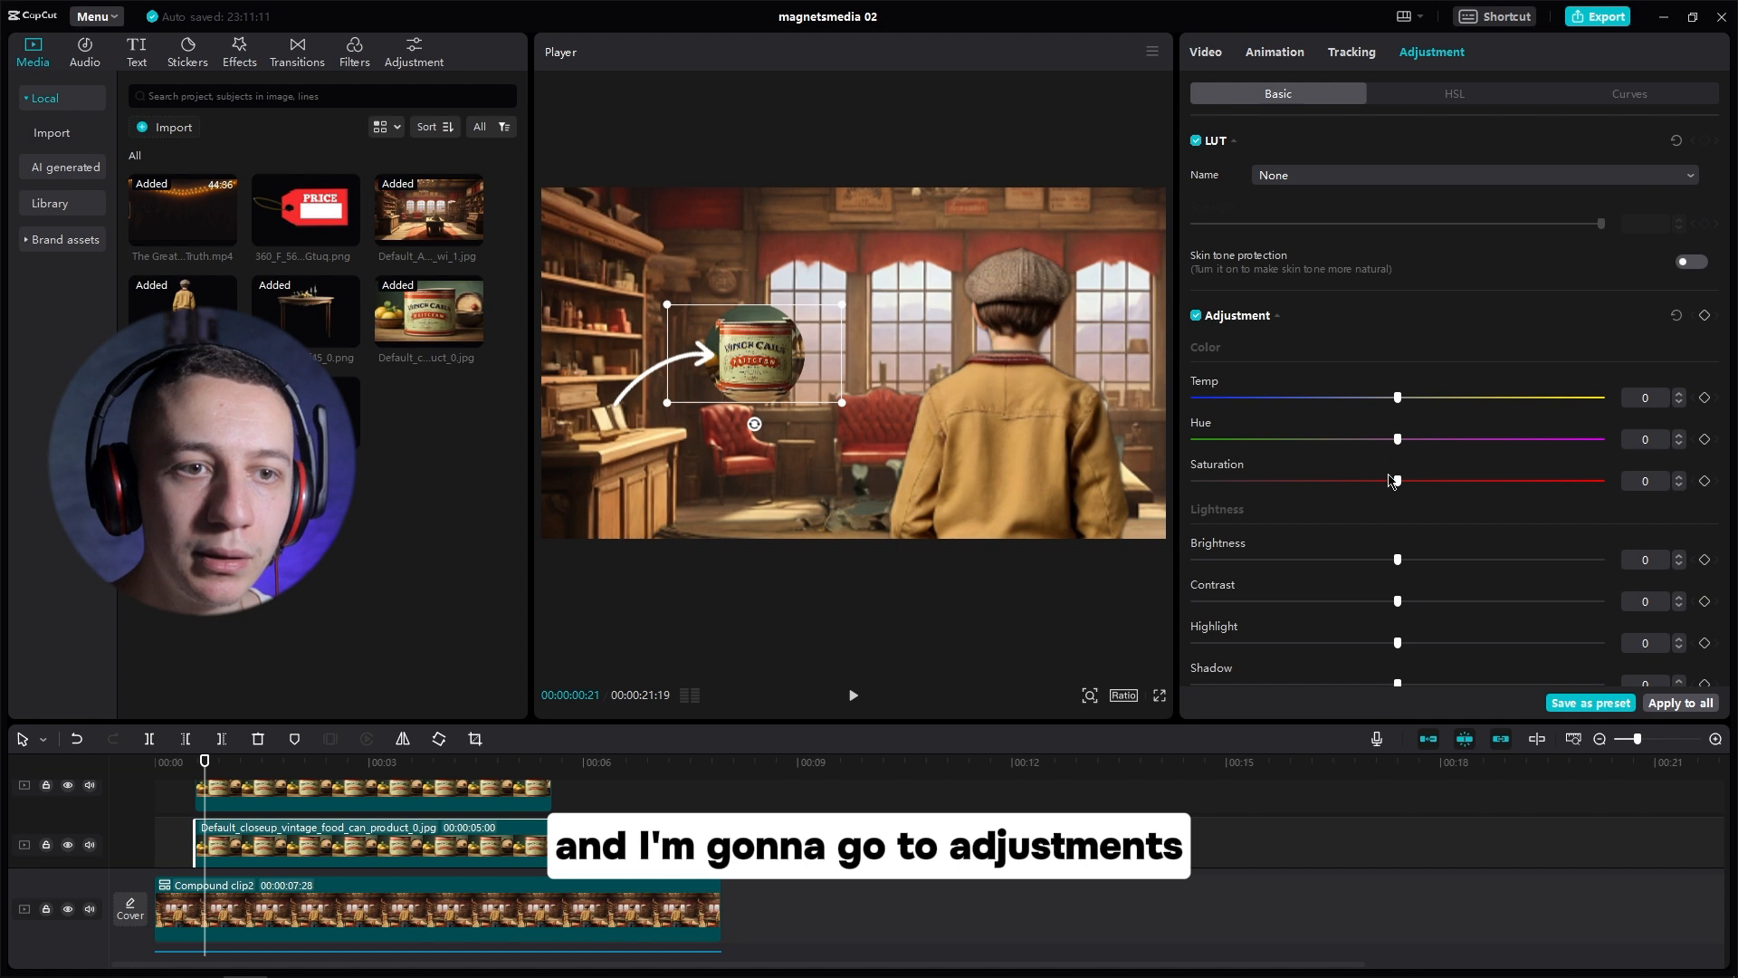
pyautogui.click(1630, 95)
pyautogui.moveTo(1493, 333); pyautogui.dragTo(1712, 515)
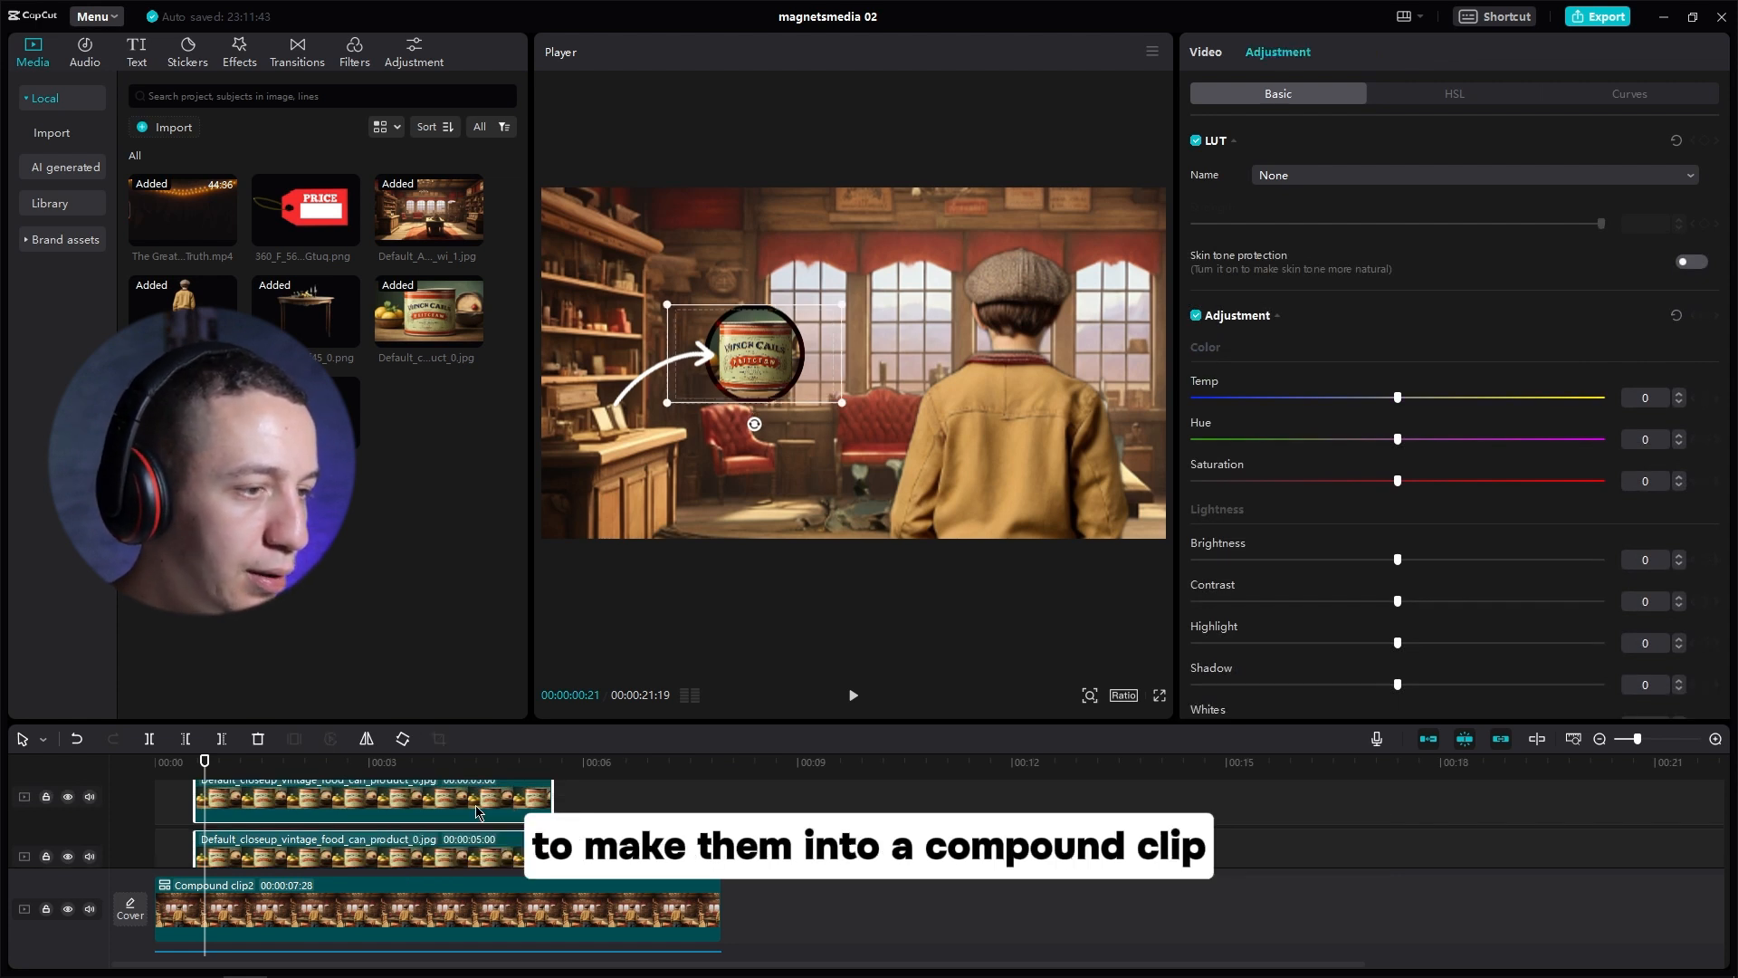
# Step: Combine the can layer and its black ring layer into one compound clip and open its video settings
pyautogui.hotkey('alt', 'g')
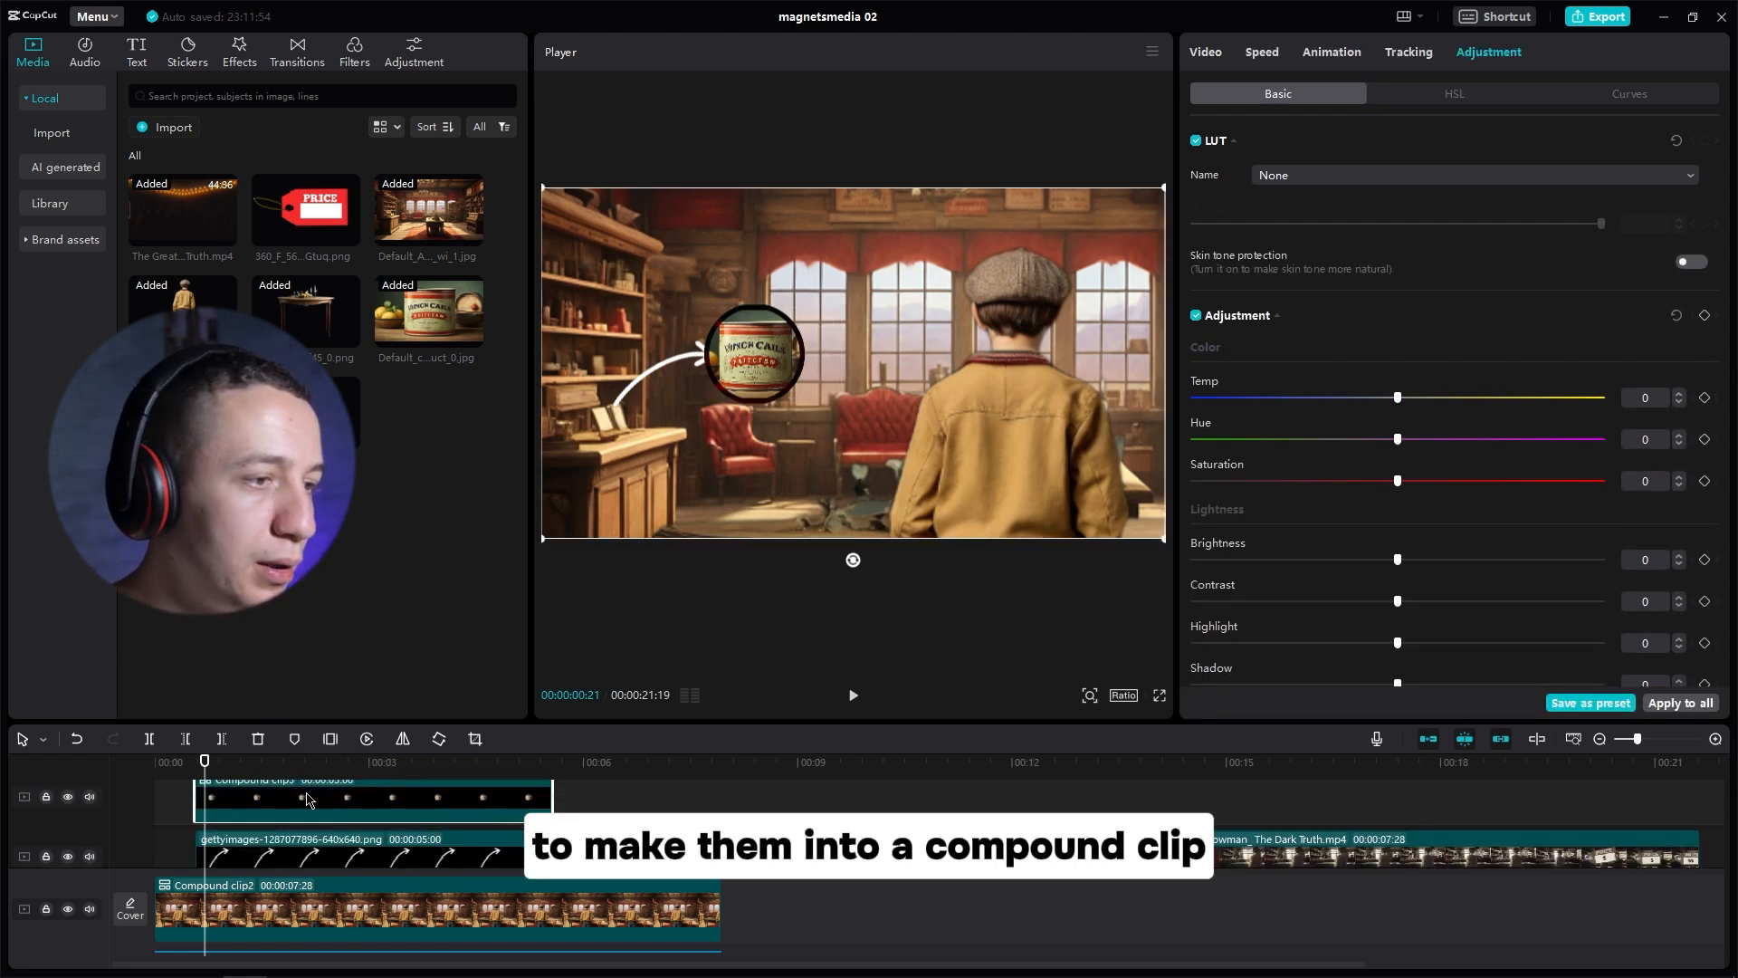
pyautogui.click(1201, 58)
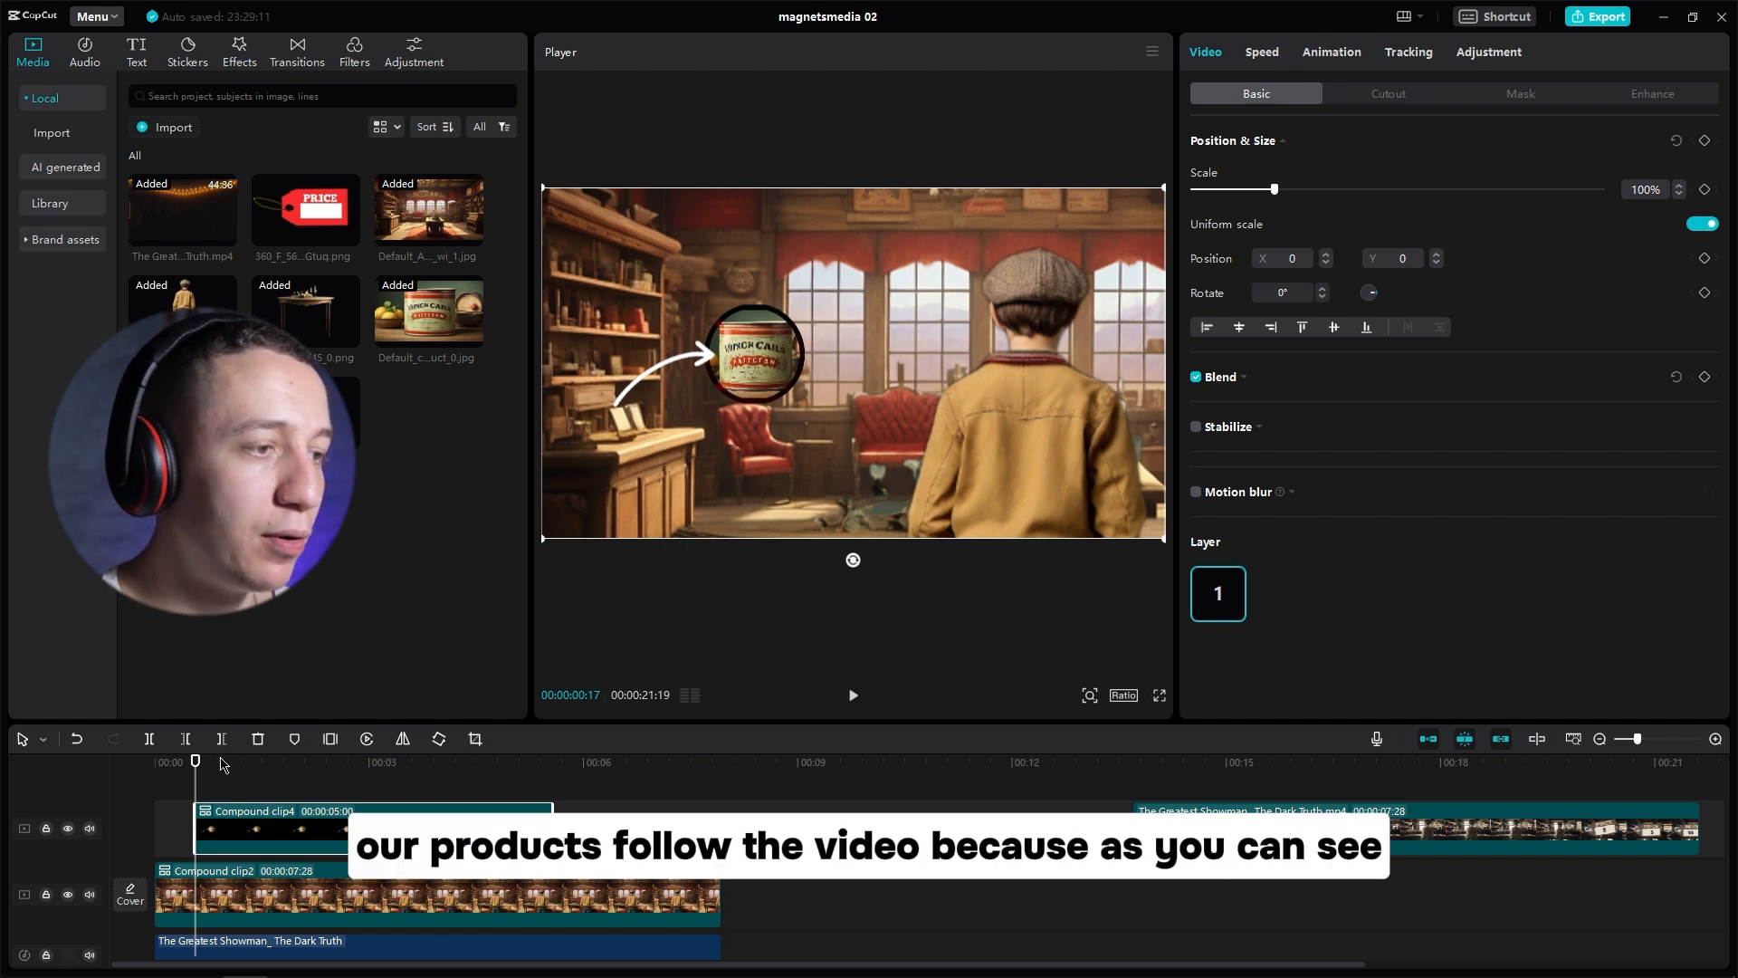
# Step: Copy all camera keyframes of the store scene's compound clip and break that compound clip back into its separate layers
pyautogui.moveTo(223, 765); pyautogui.dragTo(196, 787)
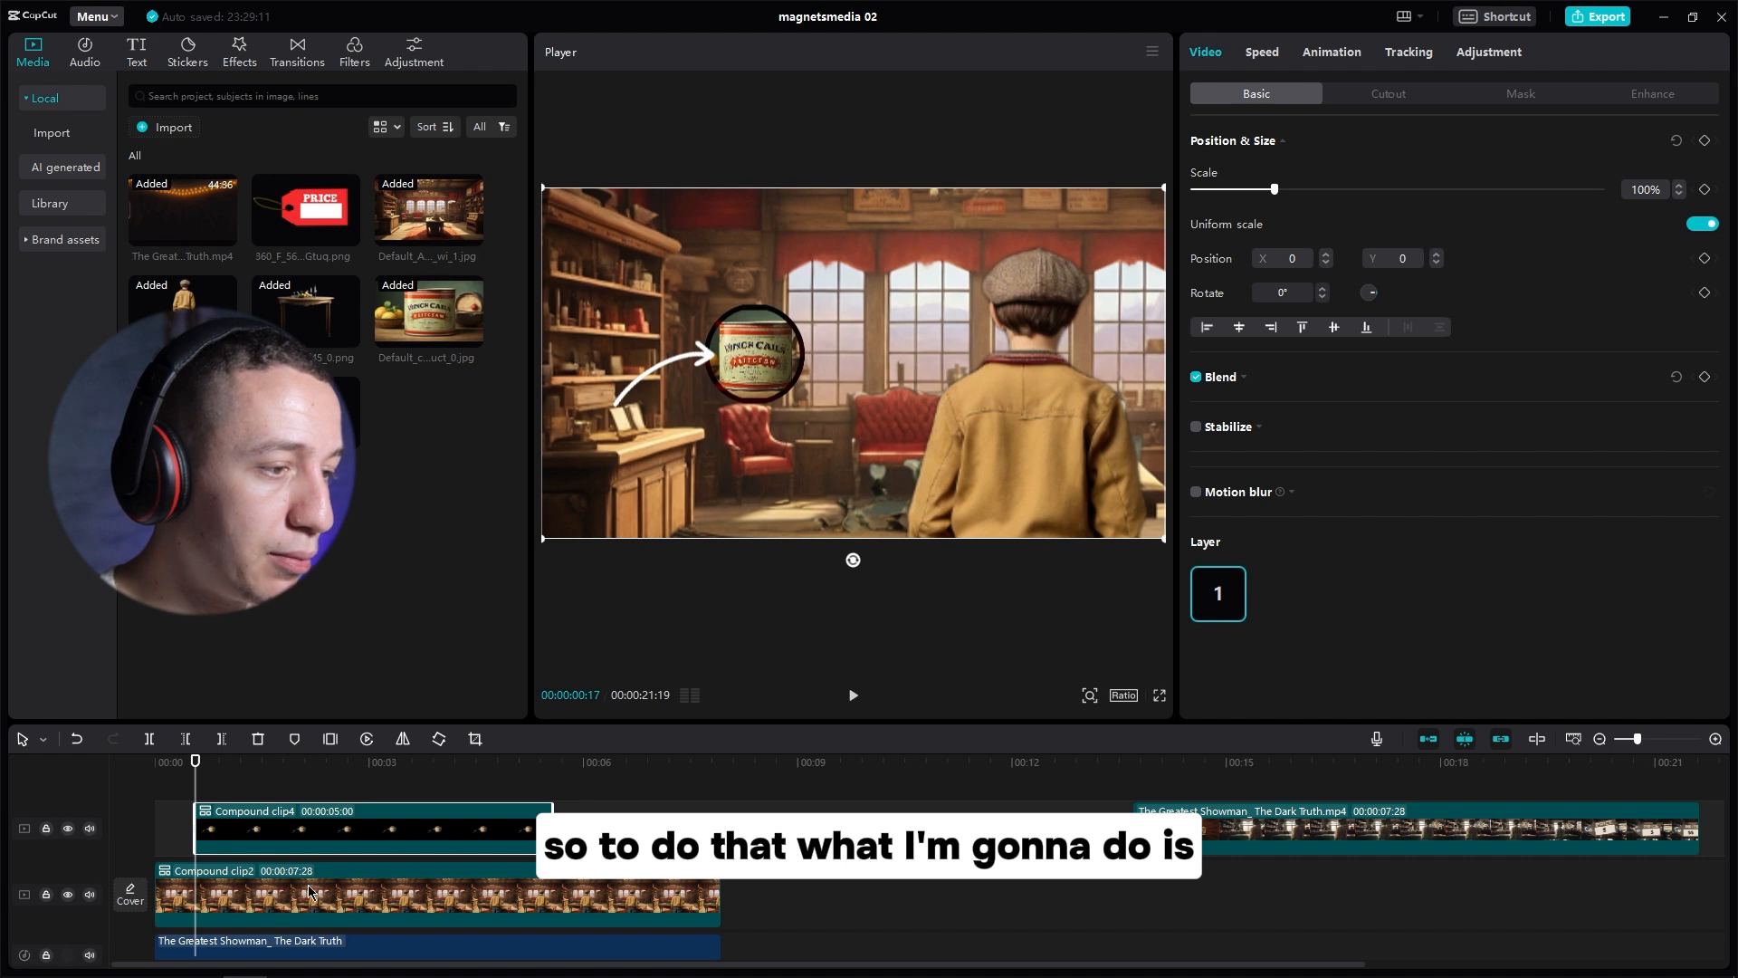
pyautogui.click(308, 883)
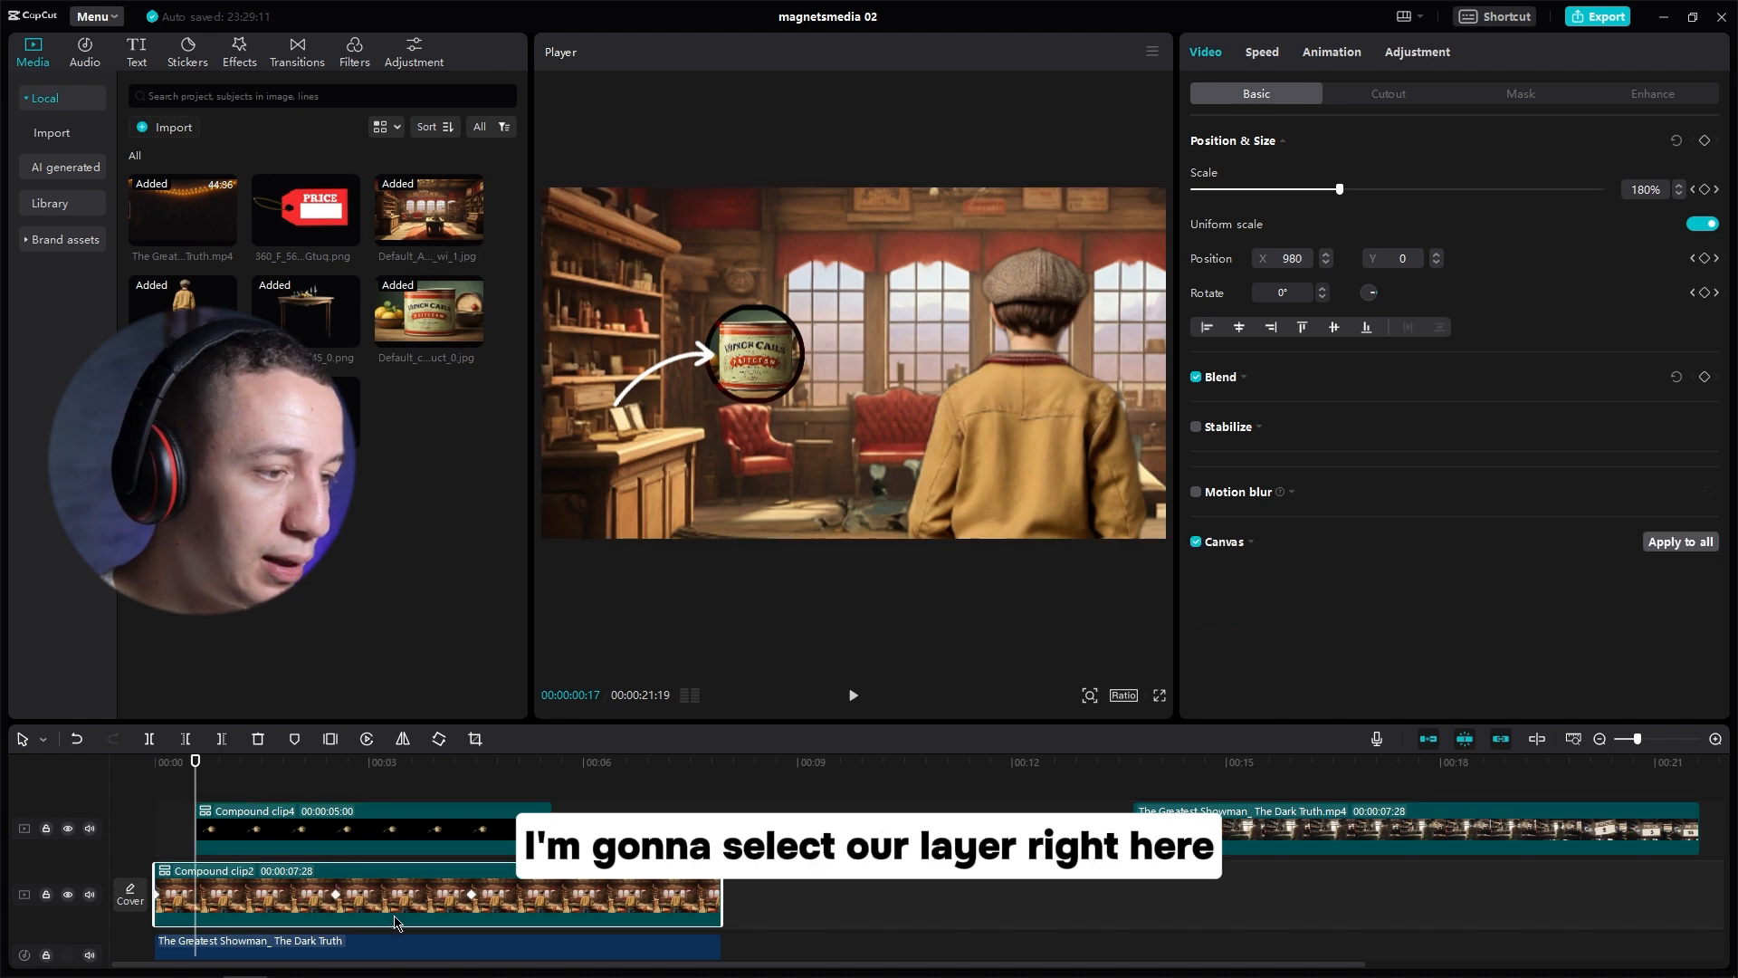
pyautogui.click(472, 896)
pyautogui.keyDown('shift'); pyautogui.click(336, 894); pyautogui.keyUp('shift')
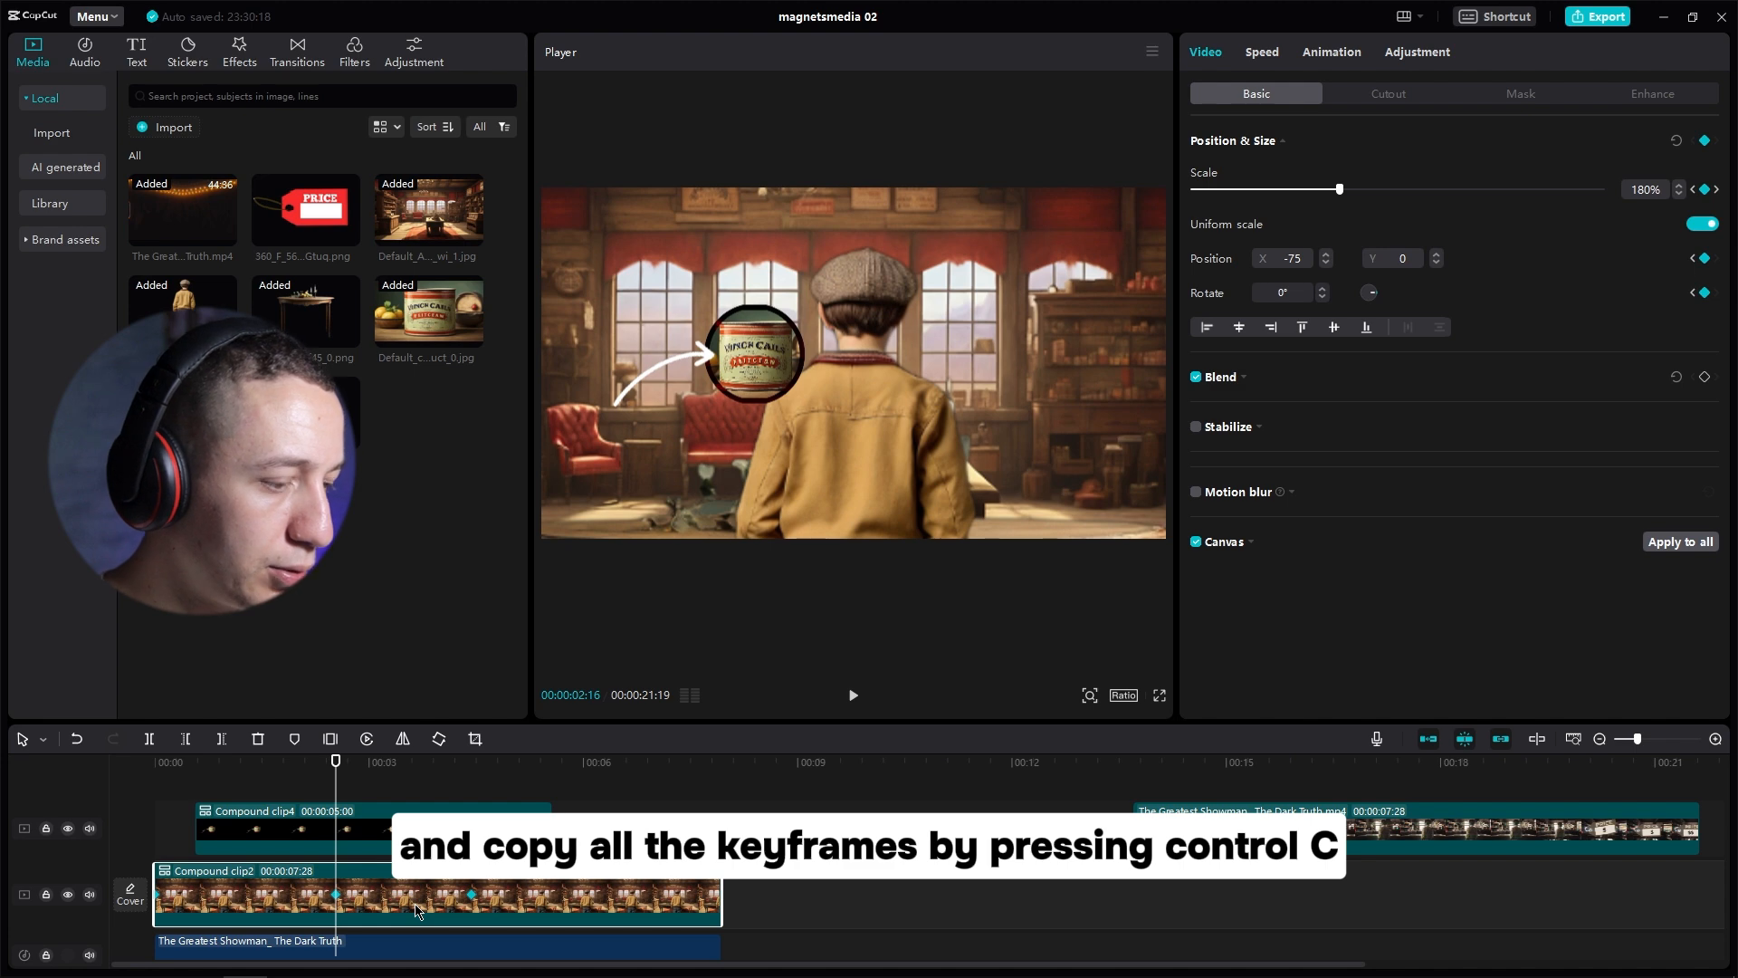
pyautogui.rightClick(563, 905)
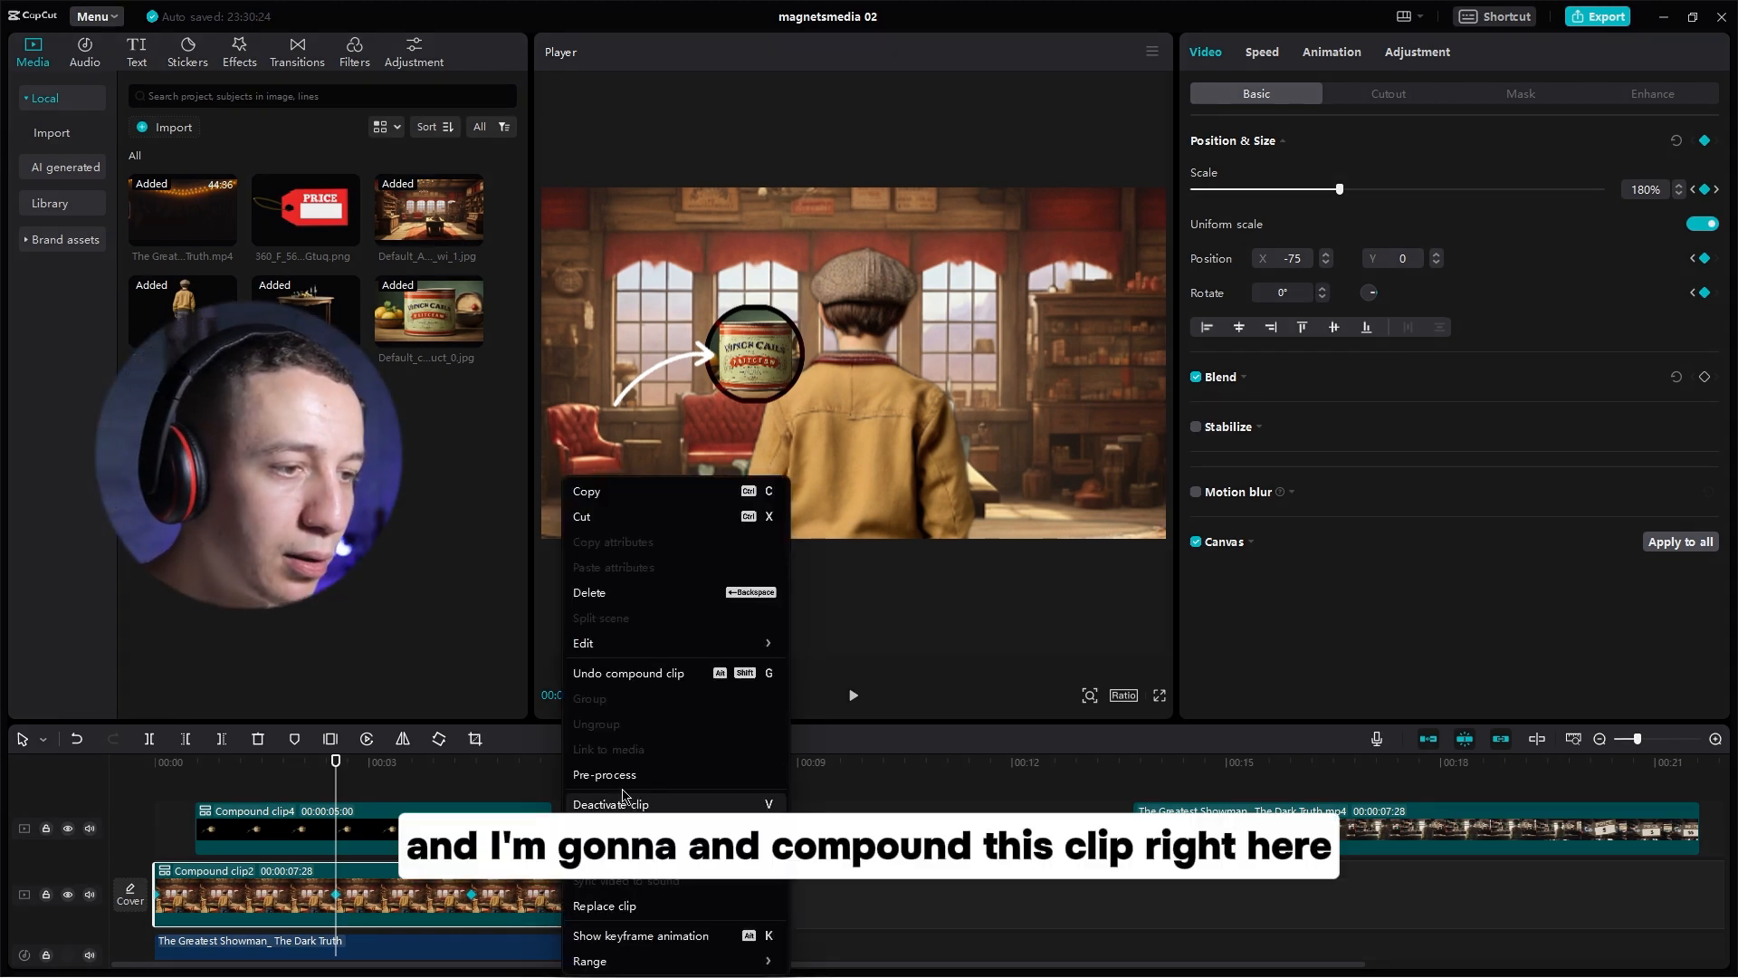
pyautogui.click(632, 674)
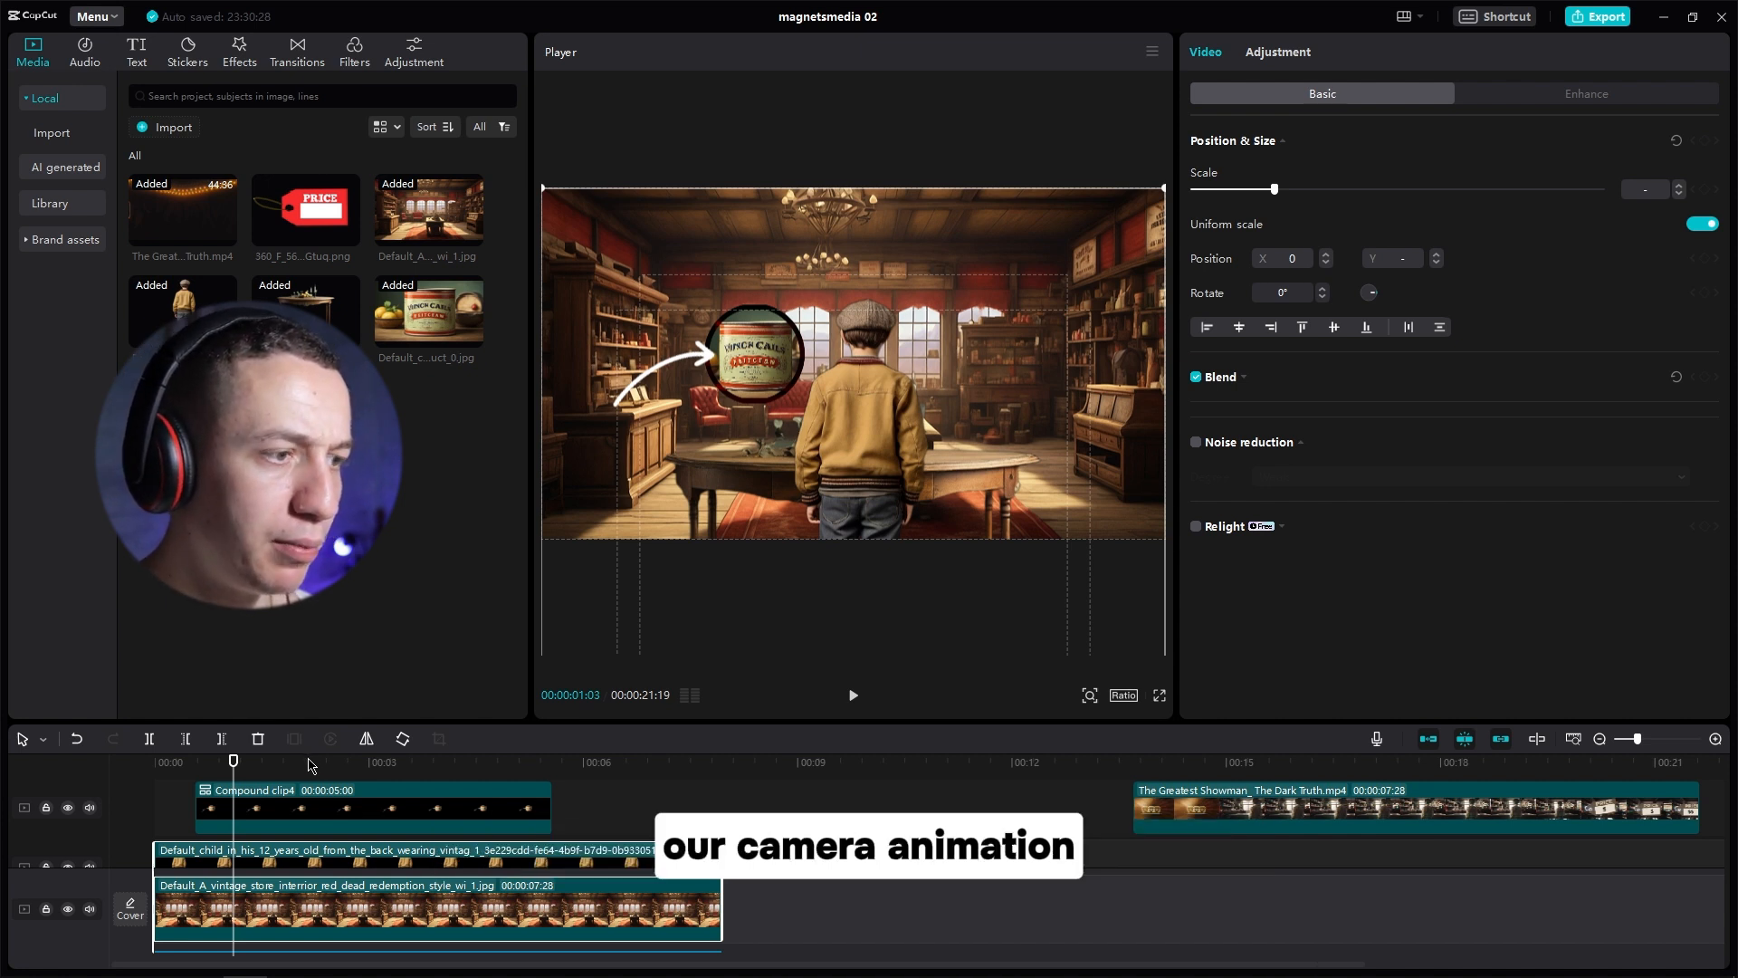
# Step: Scale the can-and-arrow compound clip to 60% and position it at X -499, Y -21, beside the boy
pyautogui.click(292, 803)
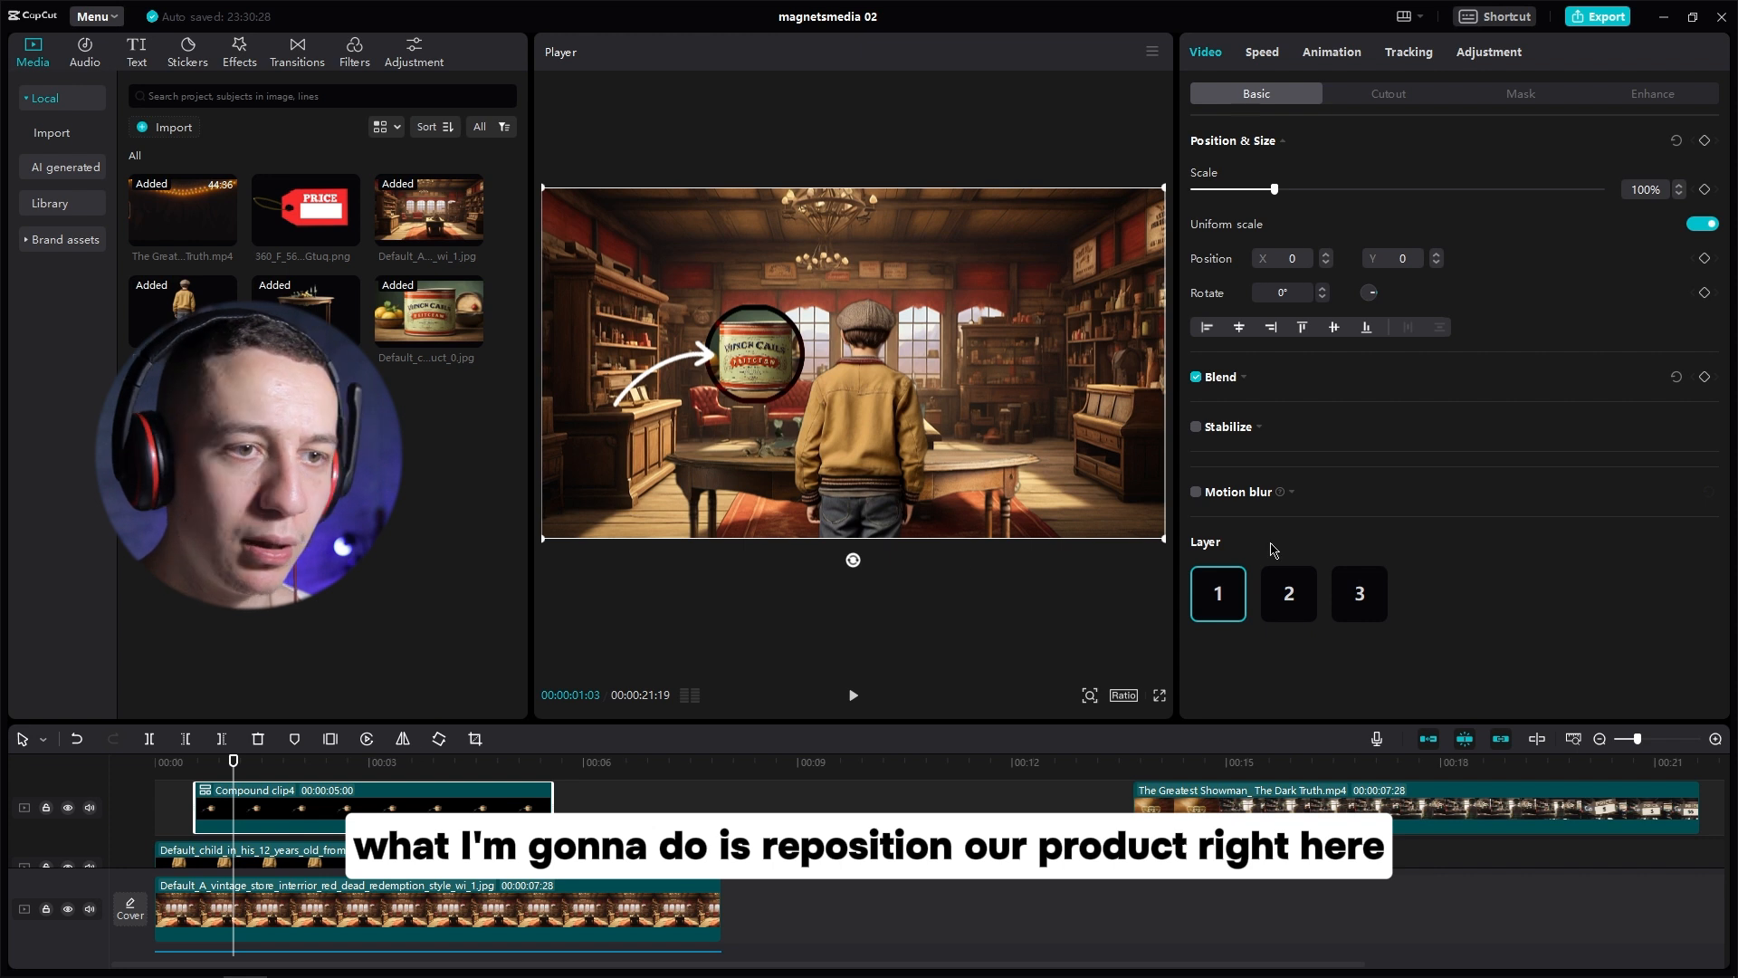
pyautogui.moveTo(1161, 541); pyautogui.dragTo(915, 501)
pyautogui.moveTo(786, 371); pyautogui.dragTo(706, 373)
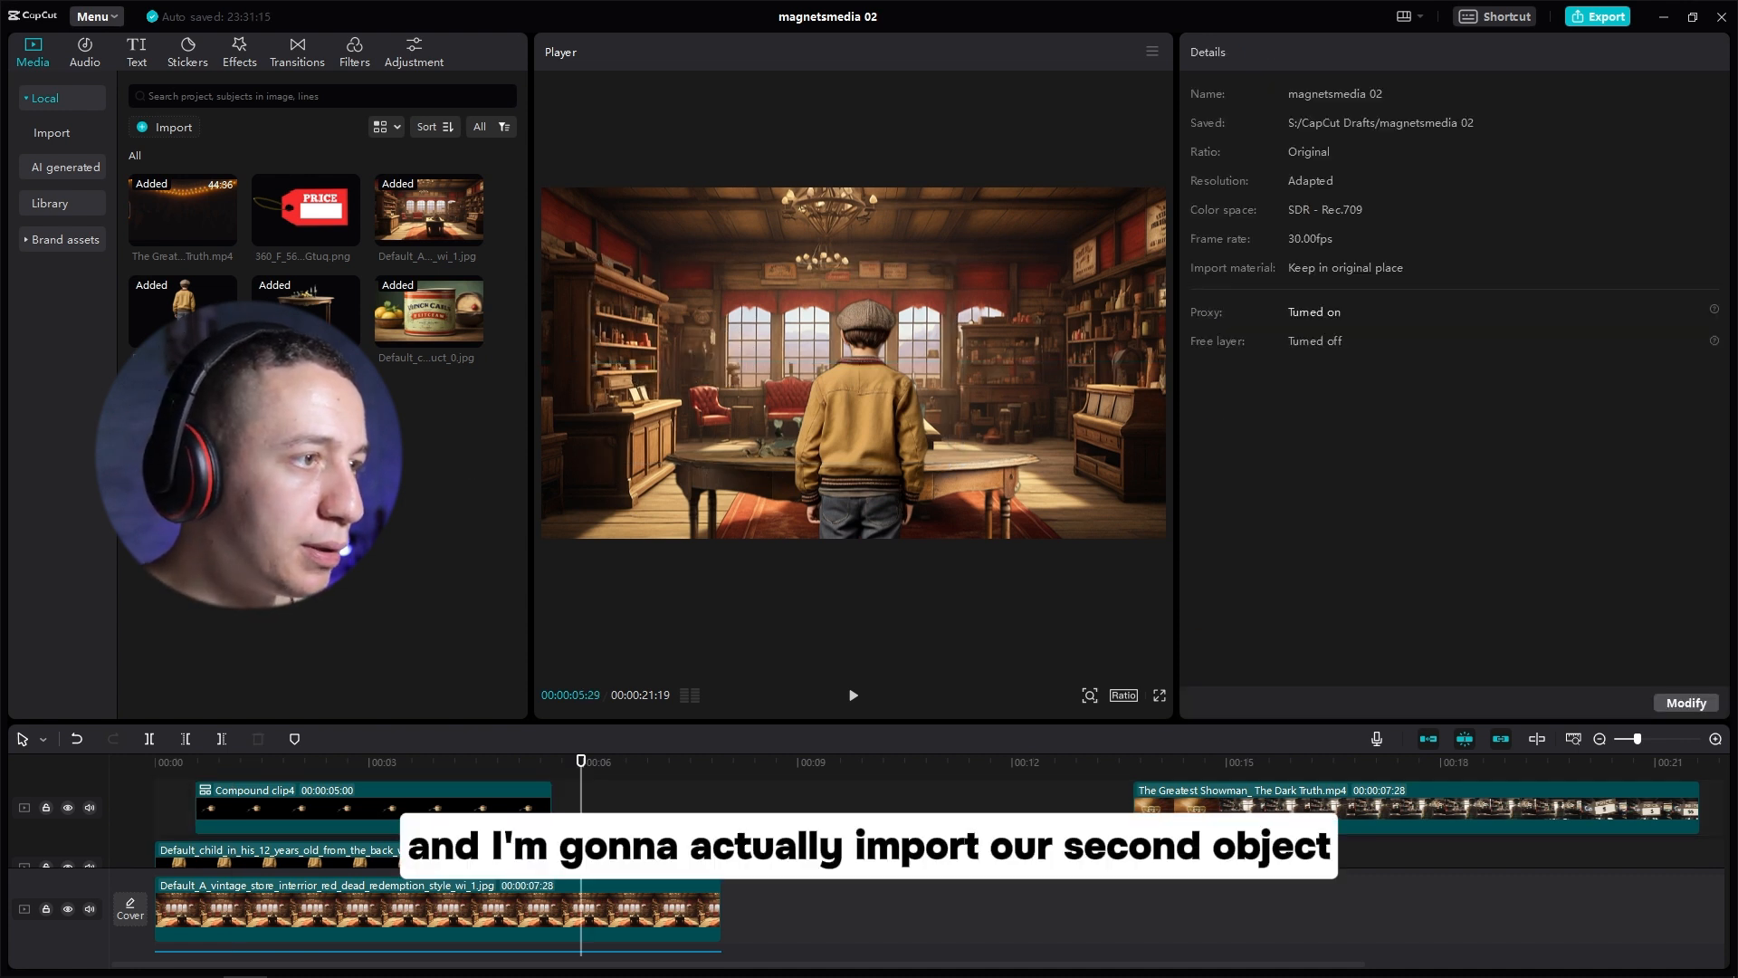
# Step: Overlay a second arrow image at 00:00:00:17, mirrored, scaled to 41%, rotated -20° and positioned at X 1188, Y -106
pyautogui.moveTo(183, 413); pyautogui.dragTo(198, 797)
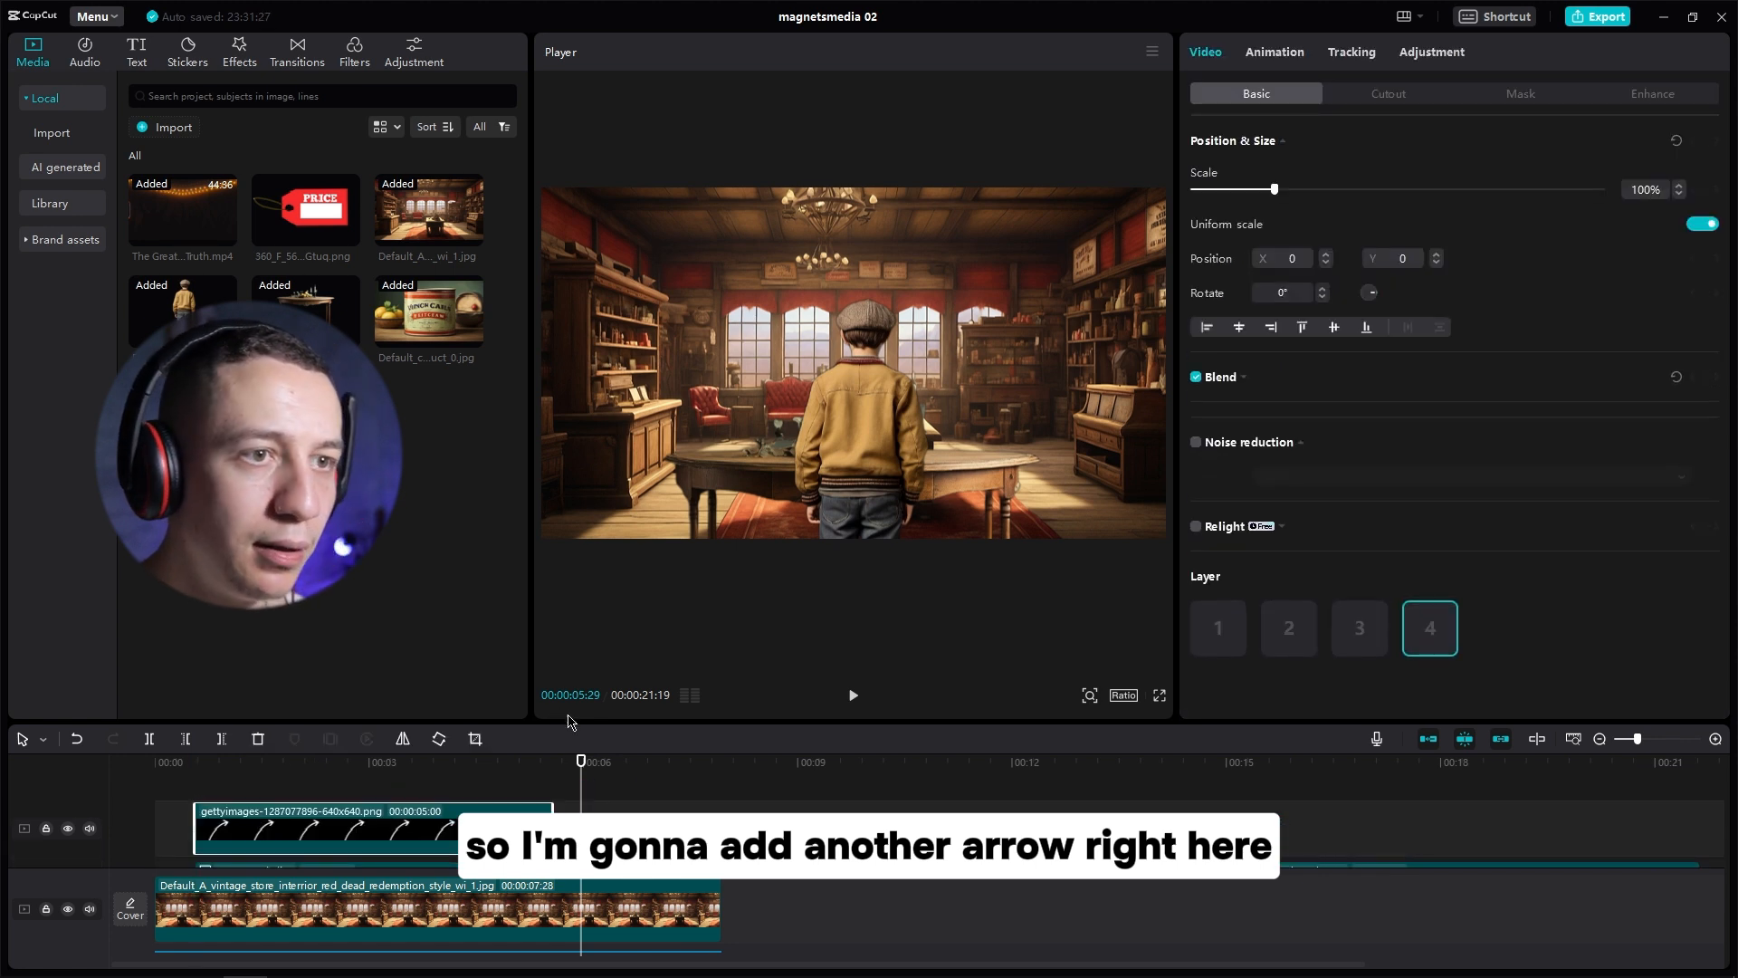
pyautogui.click(447, 762)
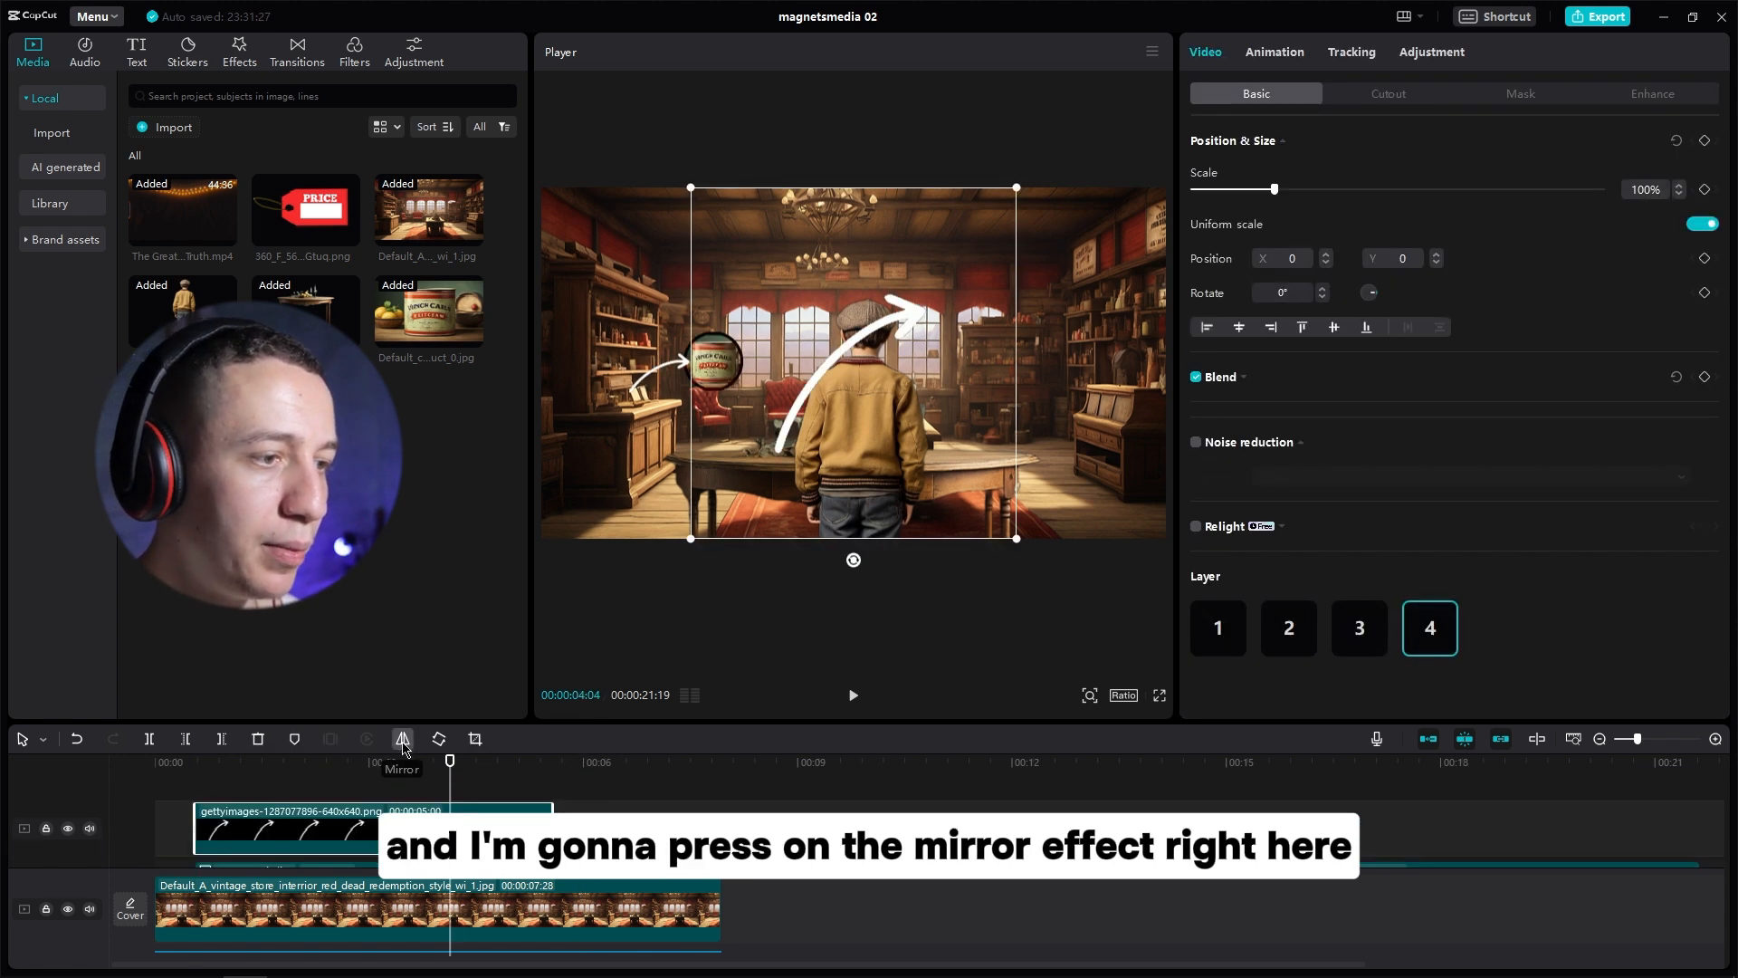
pyautogui.click(403, 743)
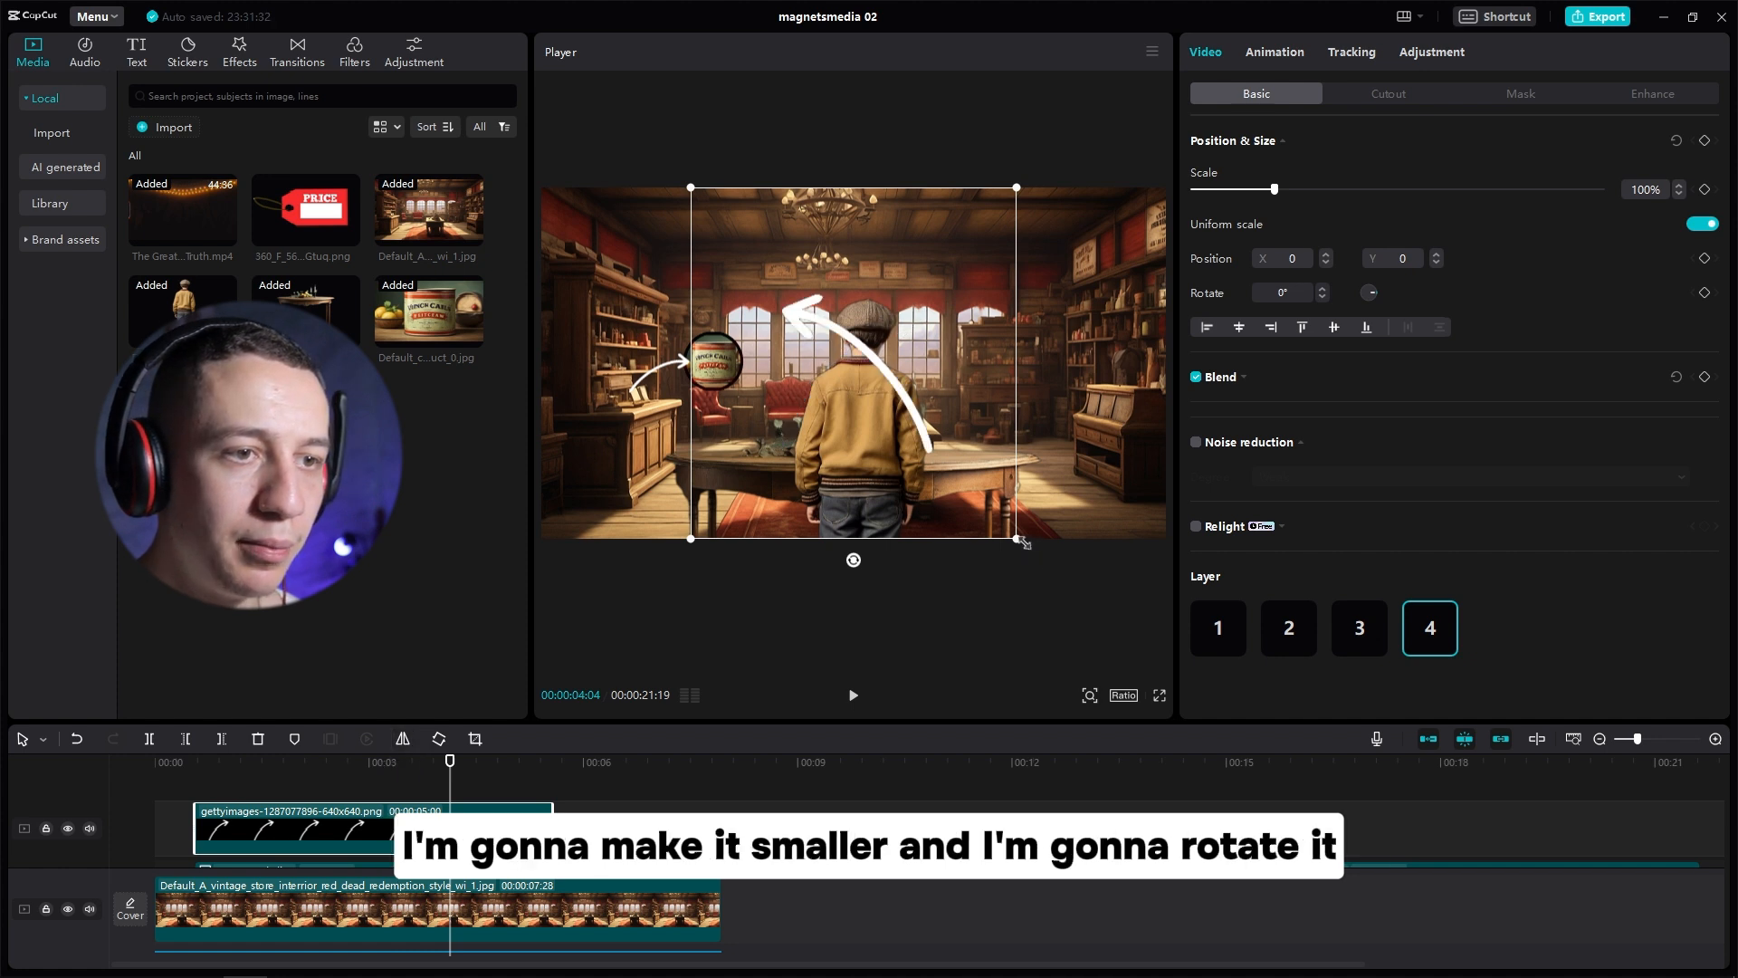
pyautogui.moveTo(1017, 539); pyautogui.dragTo(776, 442)
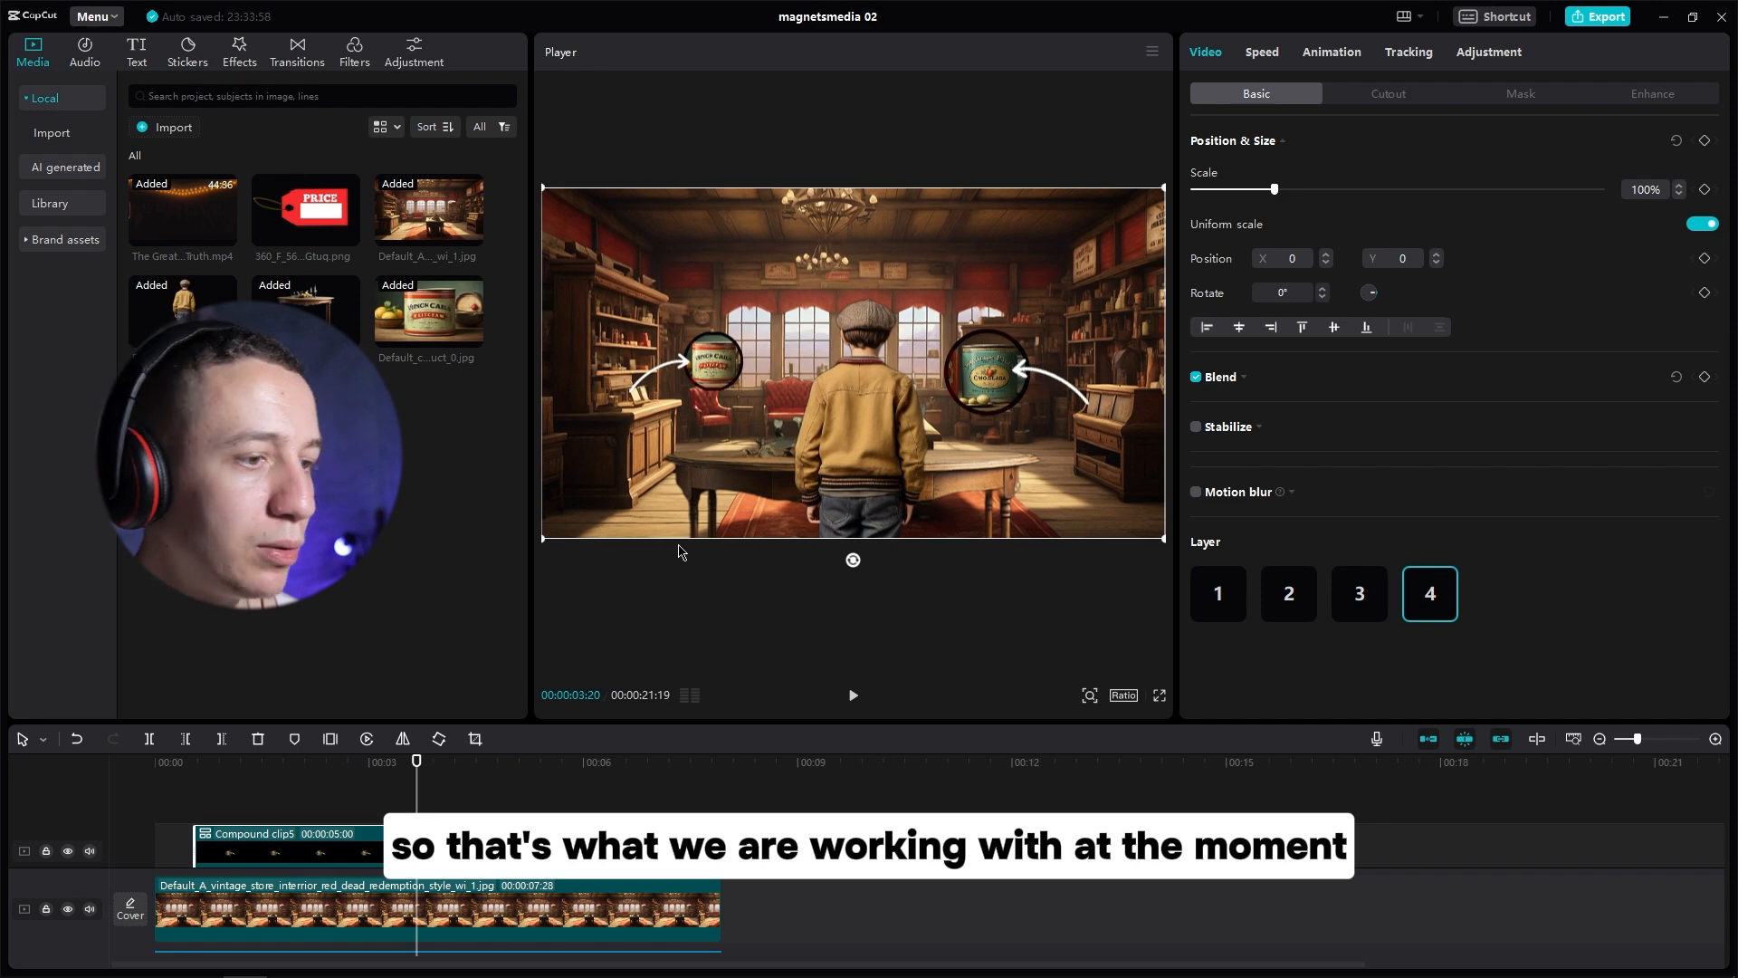
# Step: Break the product callout compound clips back into separate arrow, can and ring layers
pyautogui.moveTo(516, 851); pyautogui.dragTo(518, 805)
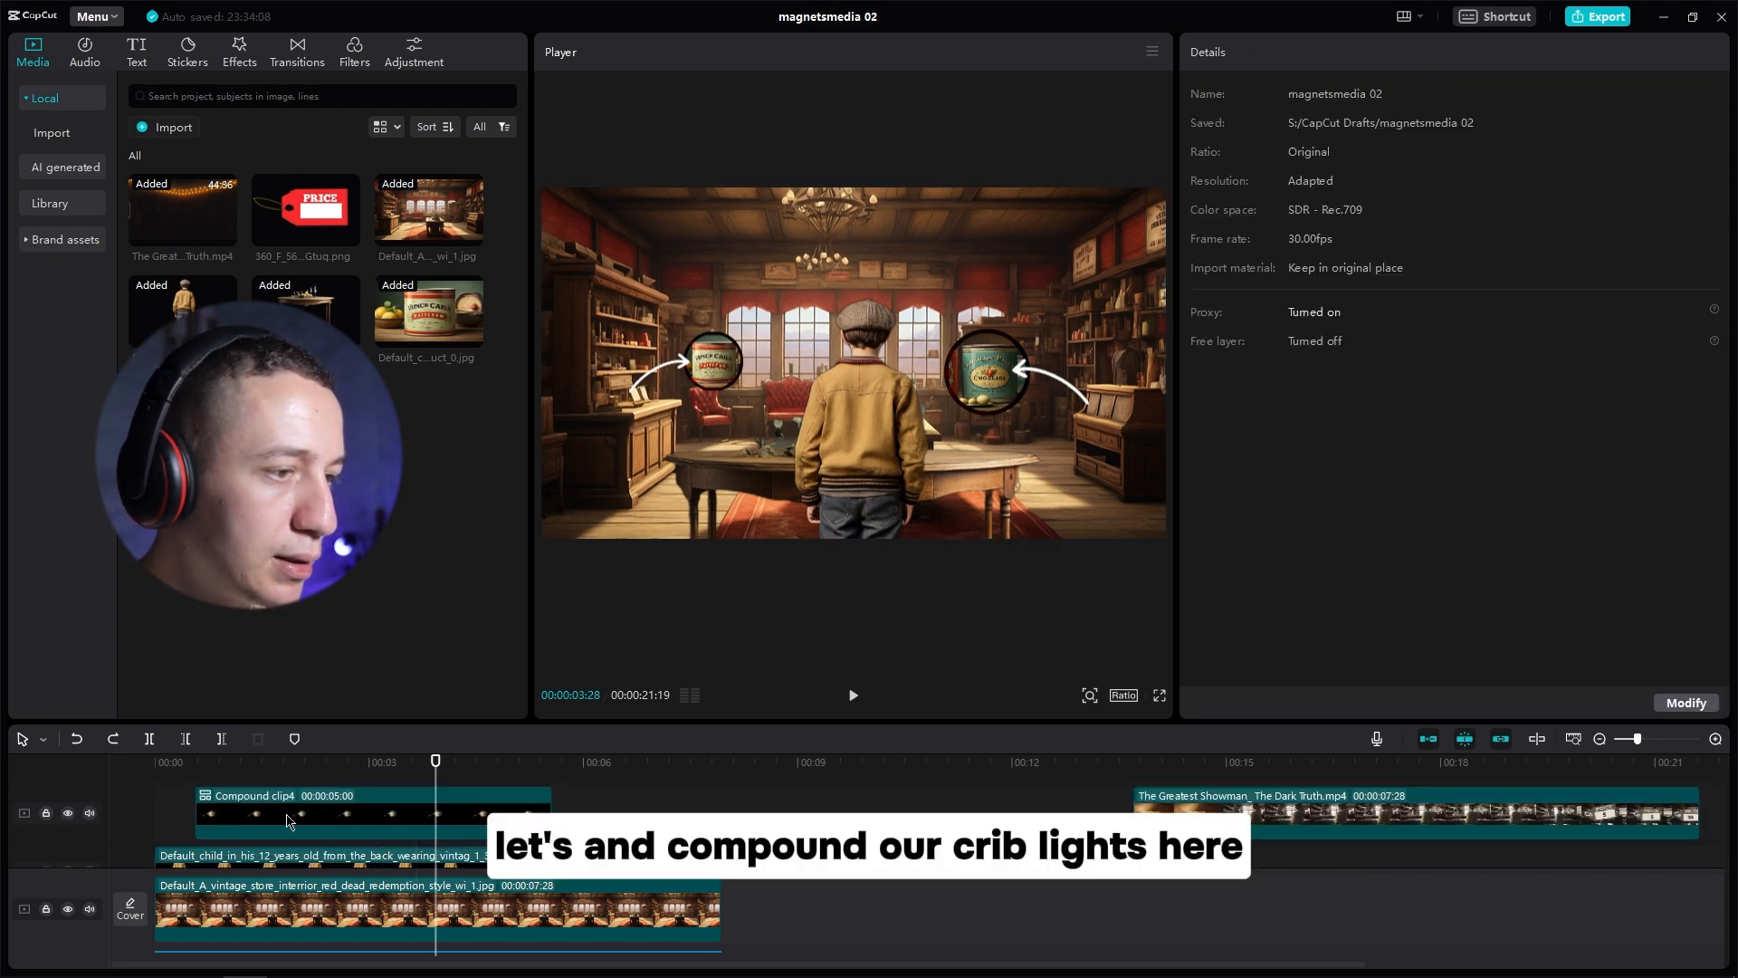
pyautogui.click(365, 802)
pyautogui.rightClick(365, 801)
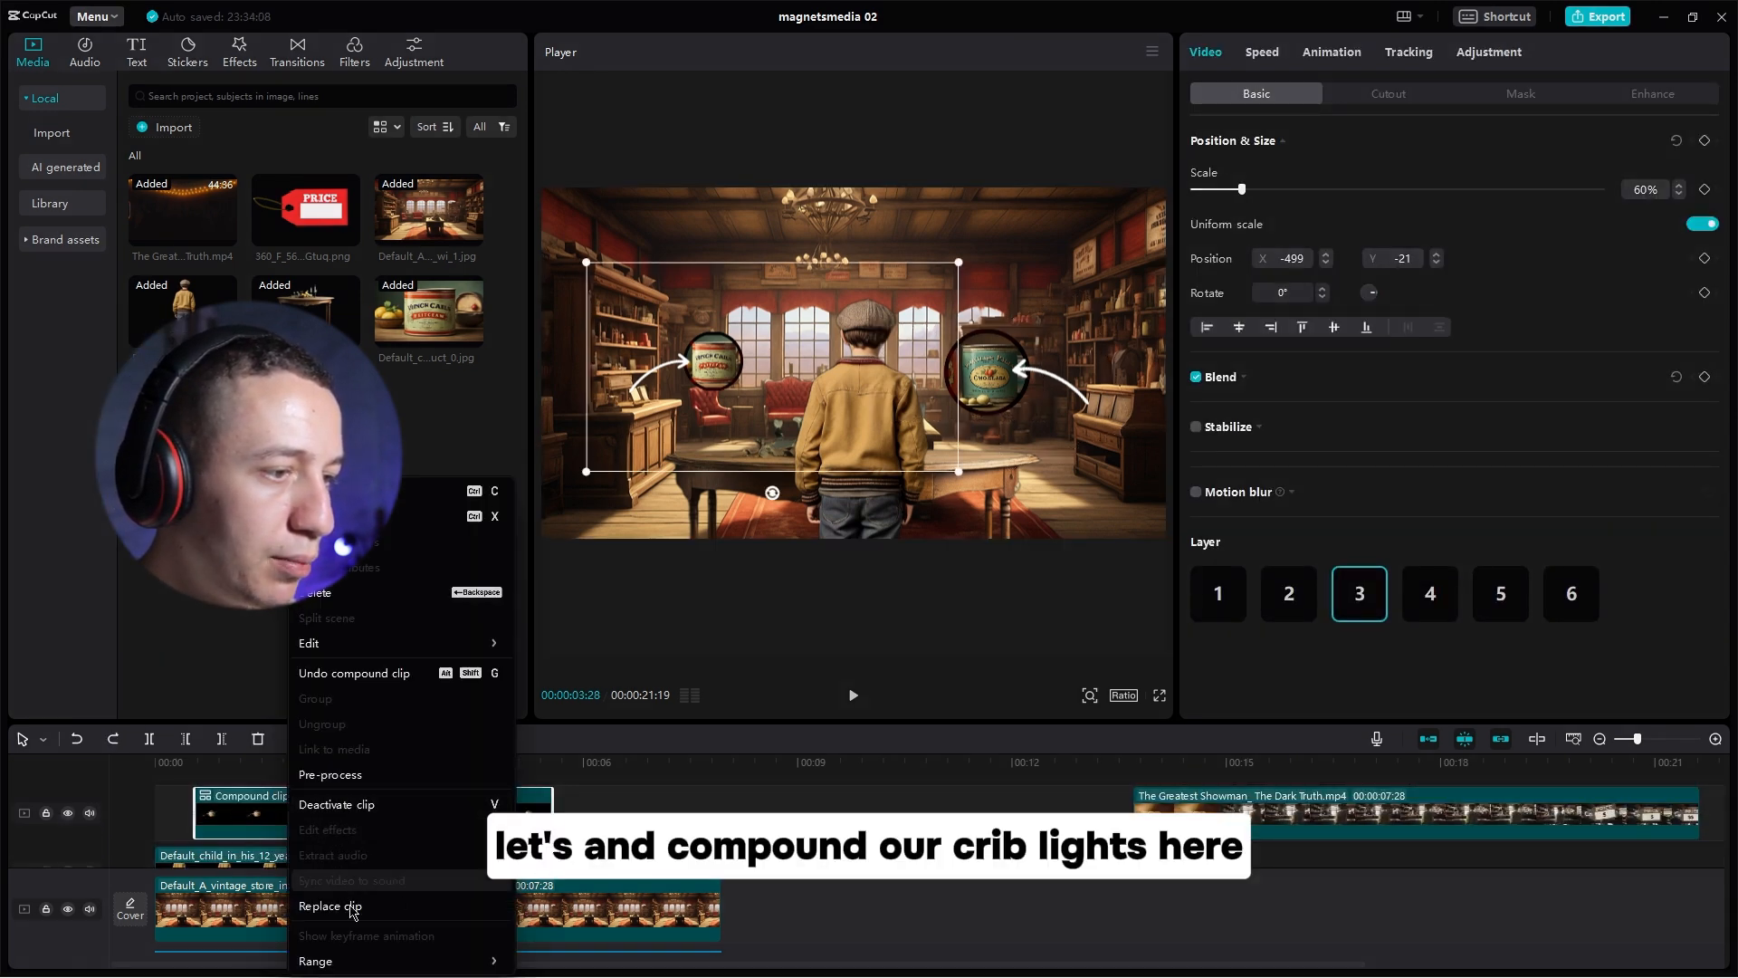
pyautogui.click(354, 673)
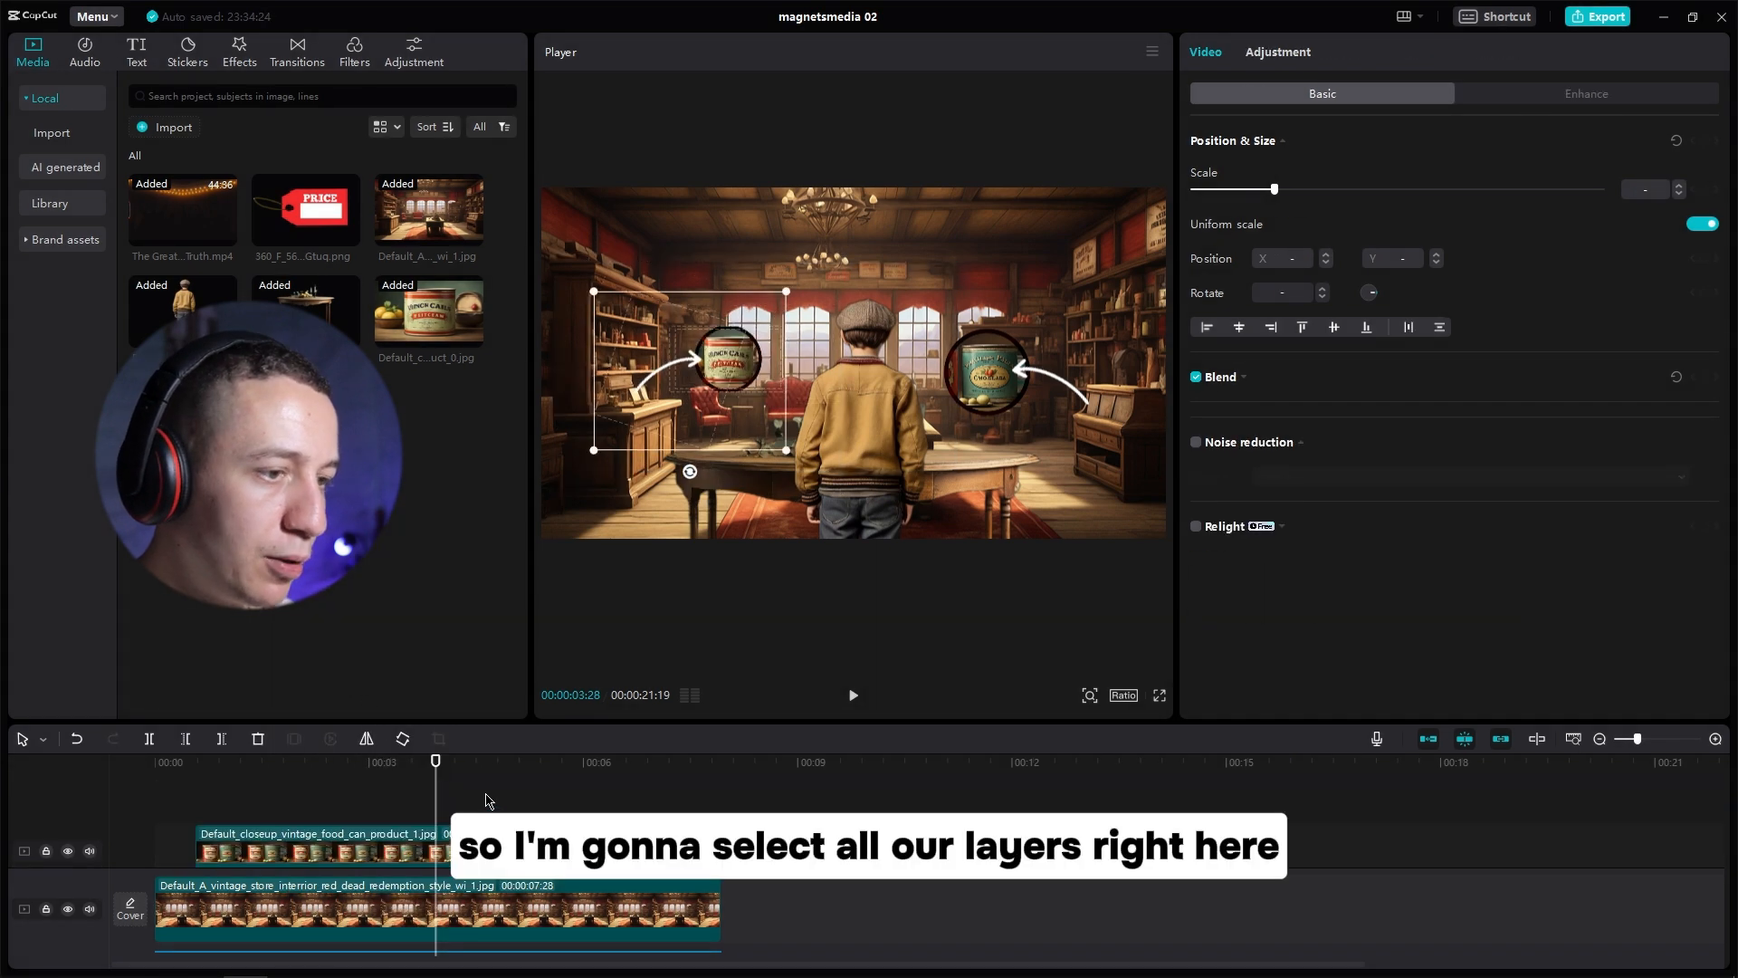
# Step: Combine all scene layers, including the background, into one compound clip and paste the copied camera keyframes at its start
pyautogui.moveTo(486, 800); pyautogui.dragTo(548, 897)
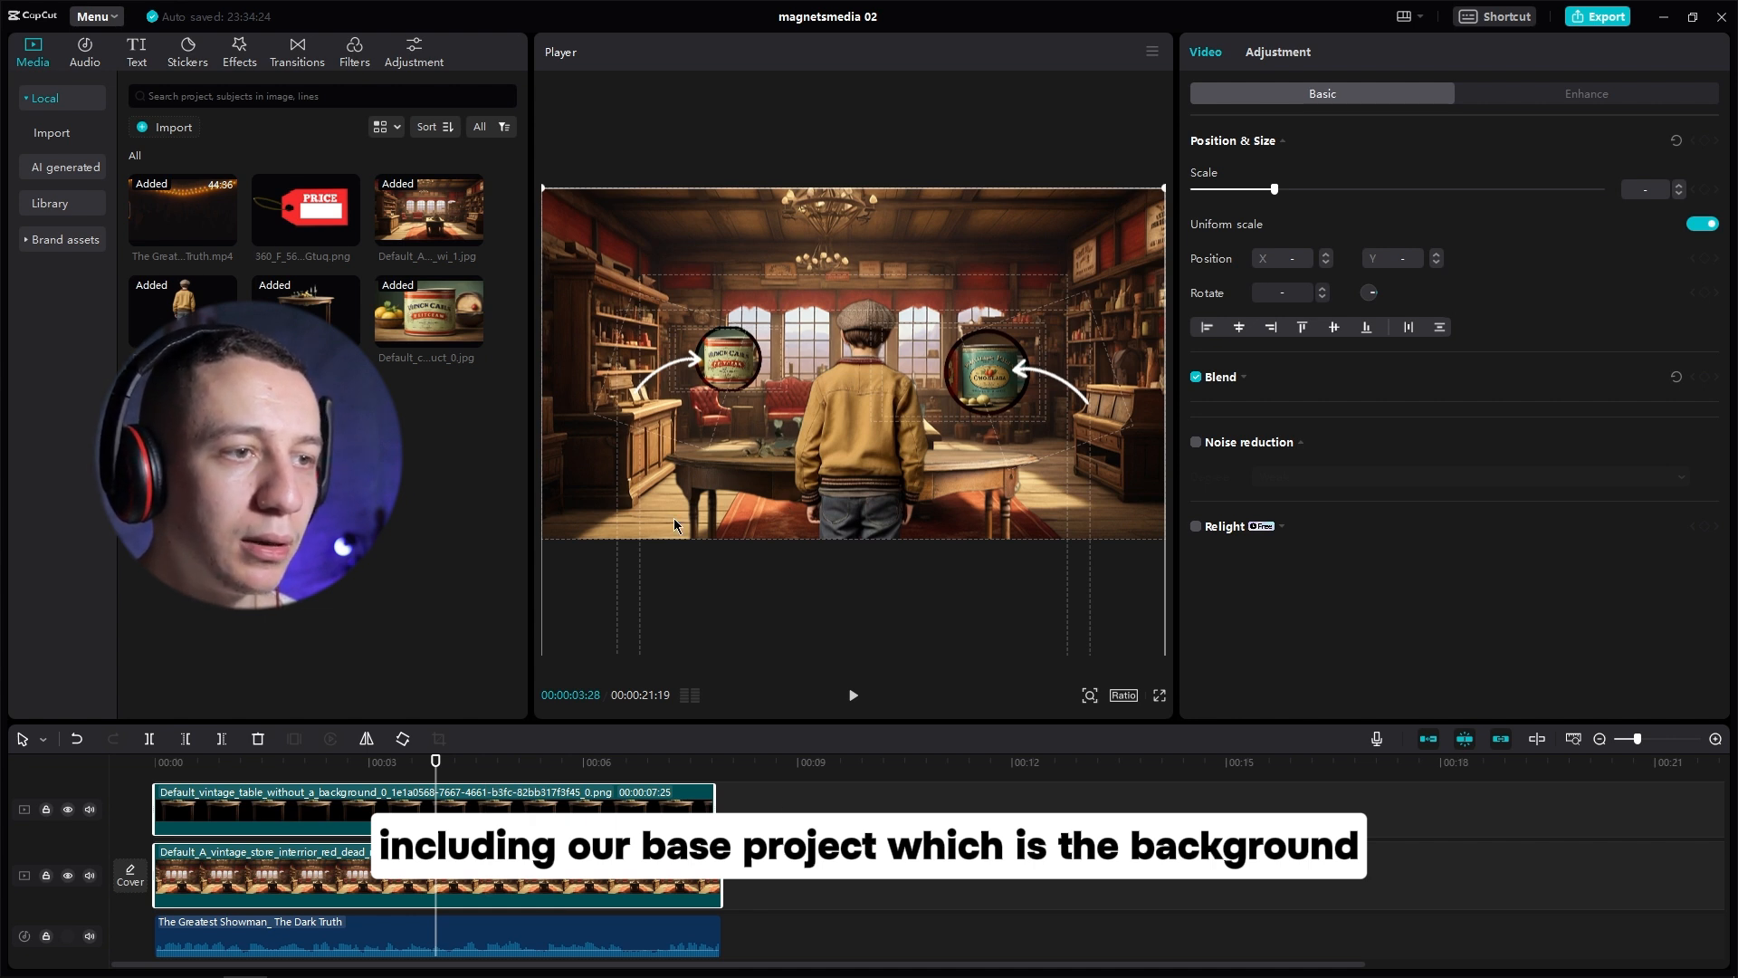
pyautogui.rightClick(532, 894)
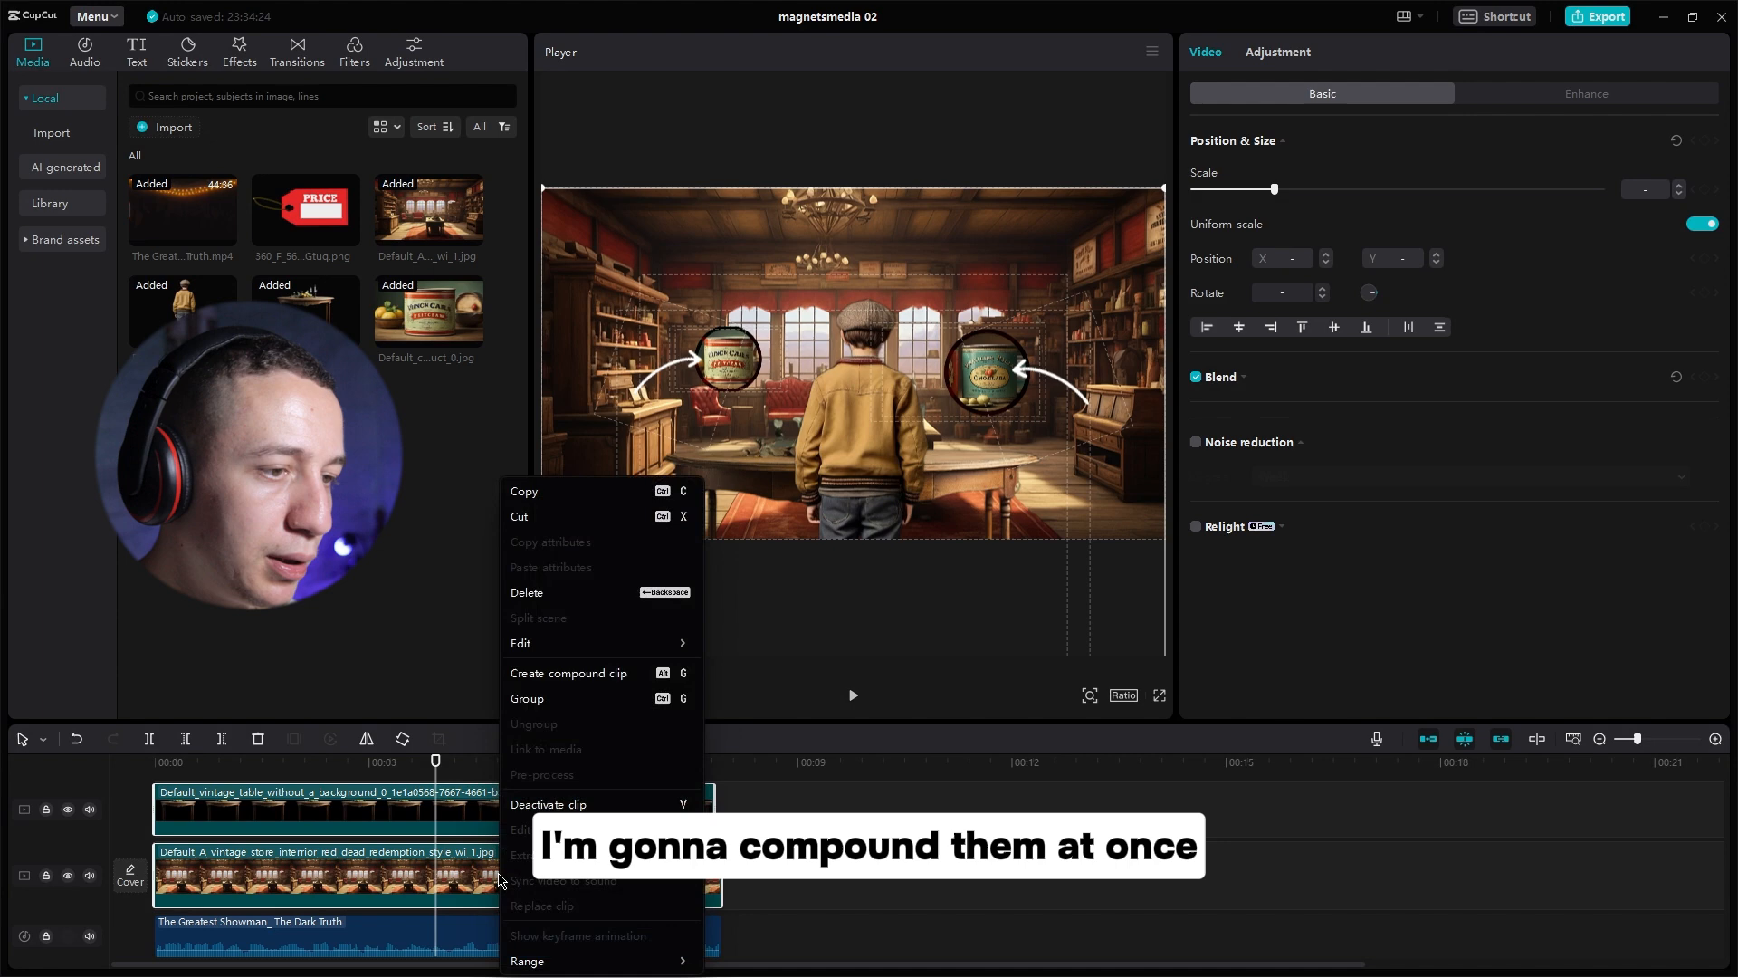
pyautogui.click(568, 672)
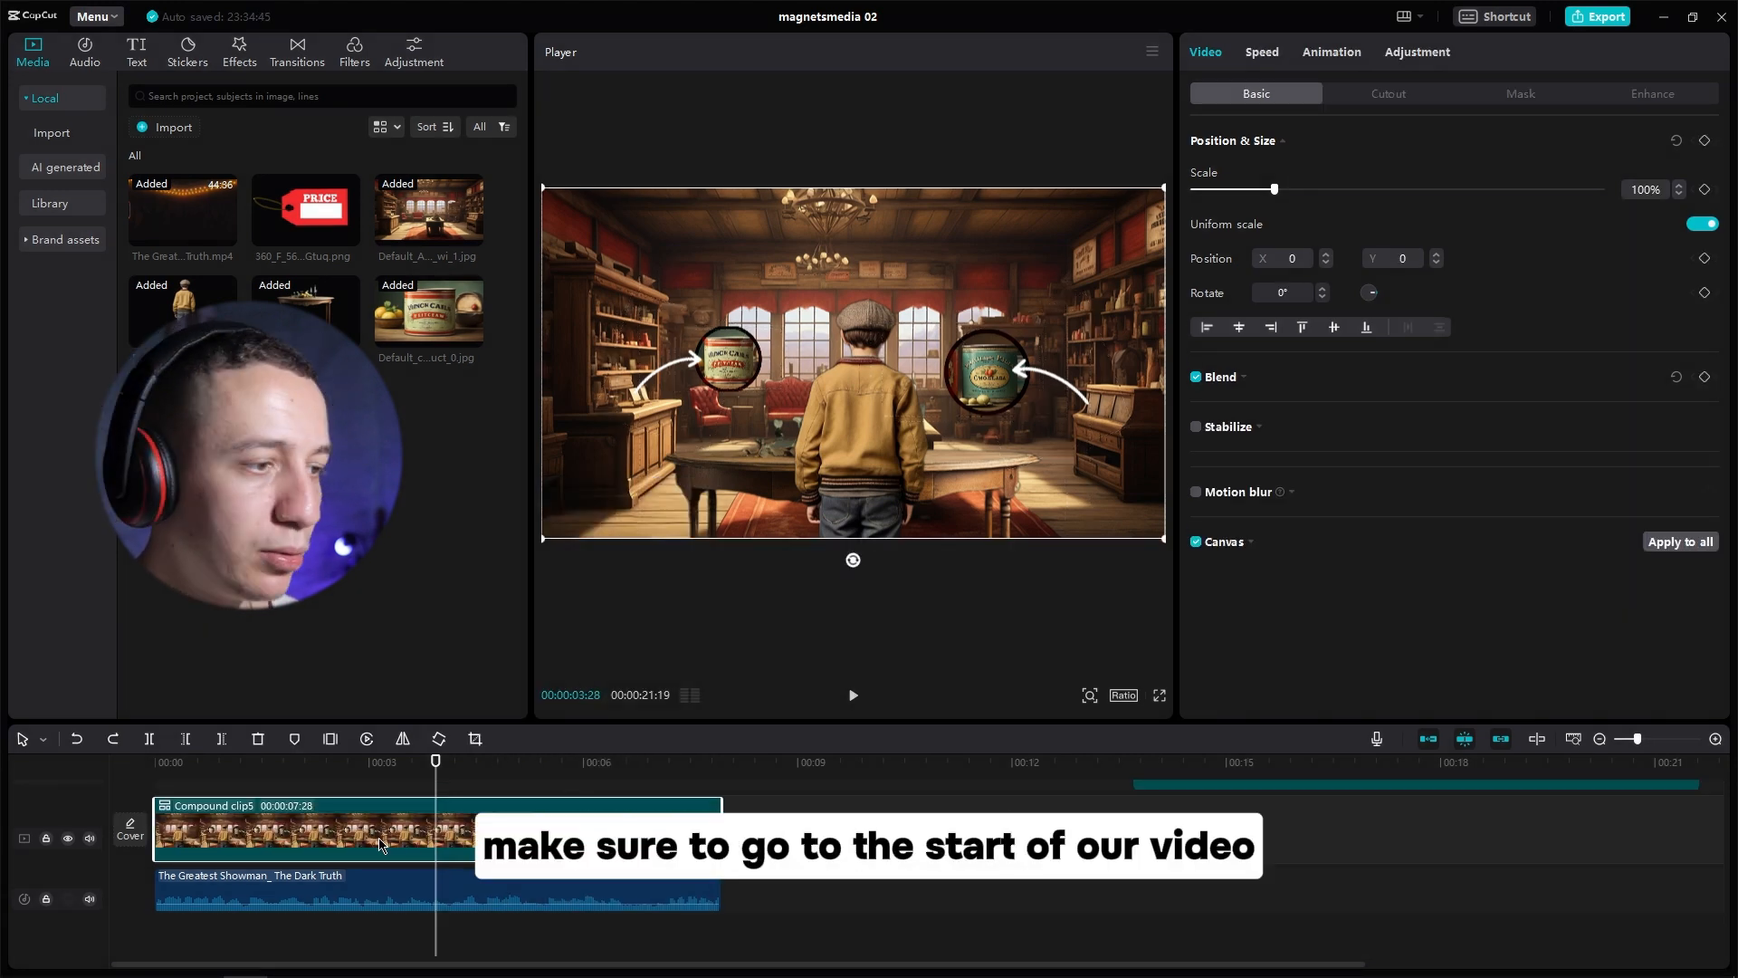
pyautogui.press('Home')
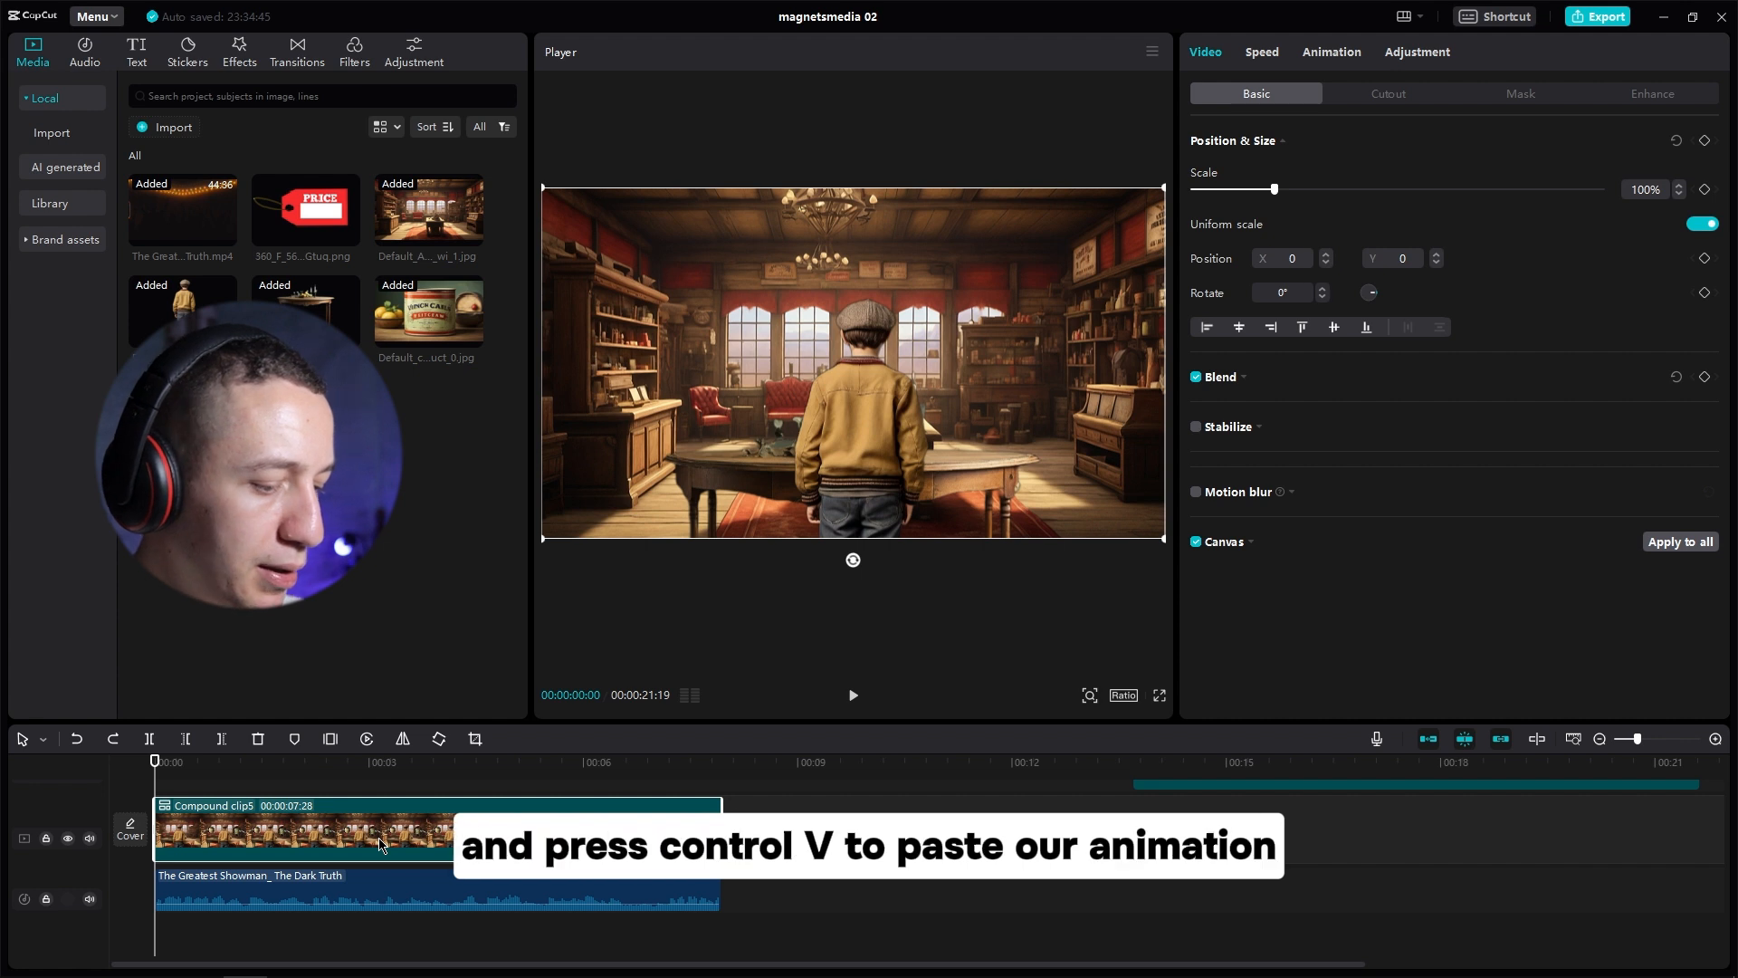
pyautogui.hotkey('ctrl', 'v')
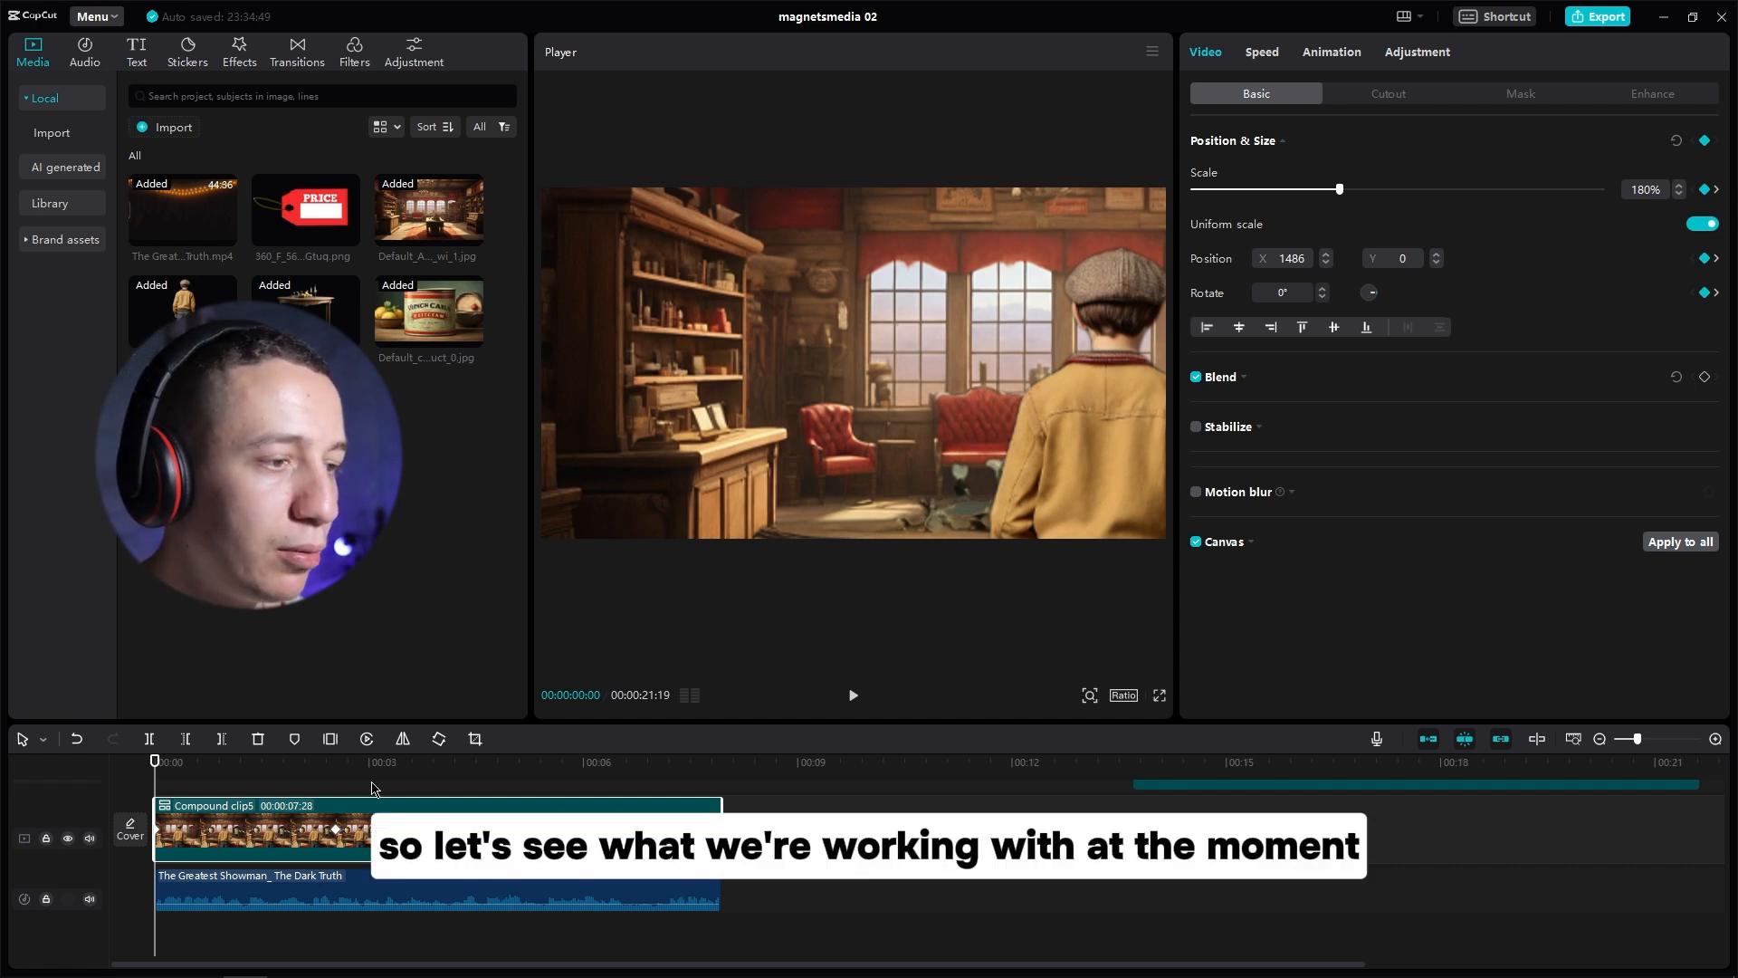
# Step: Preview the camera move with the product callouts, and undo the keyframe paste and the compound clip
pyautogui.press('space')
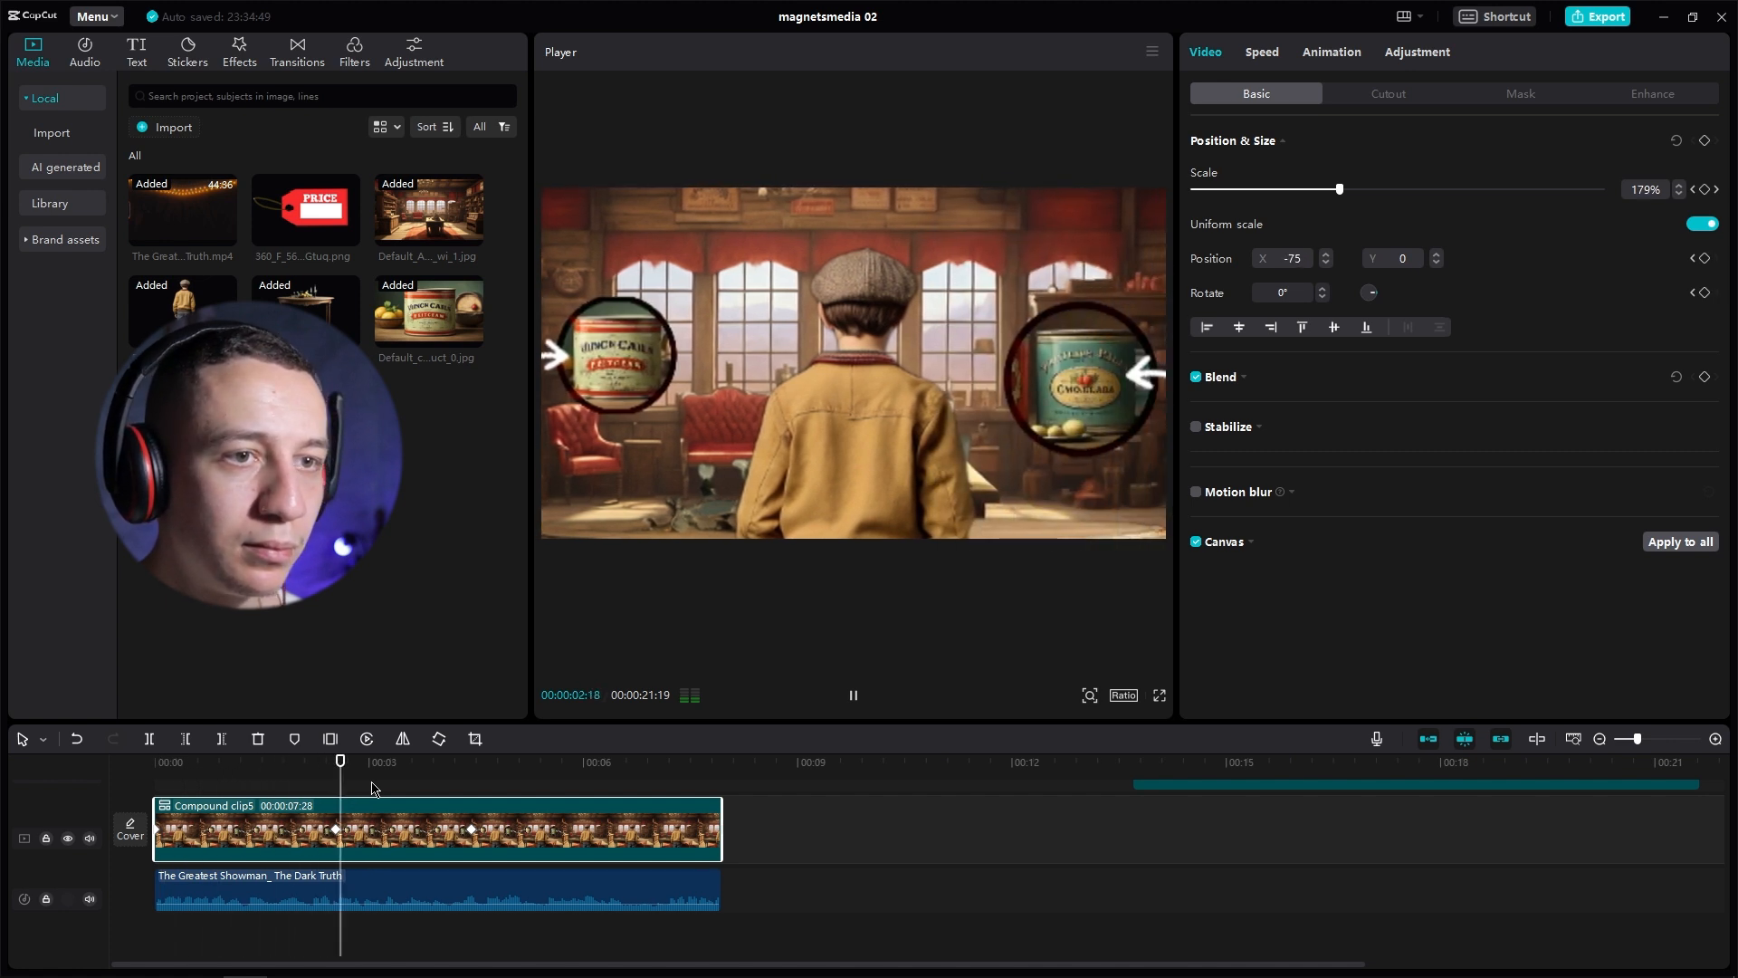
pyautogui.press('space')
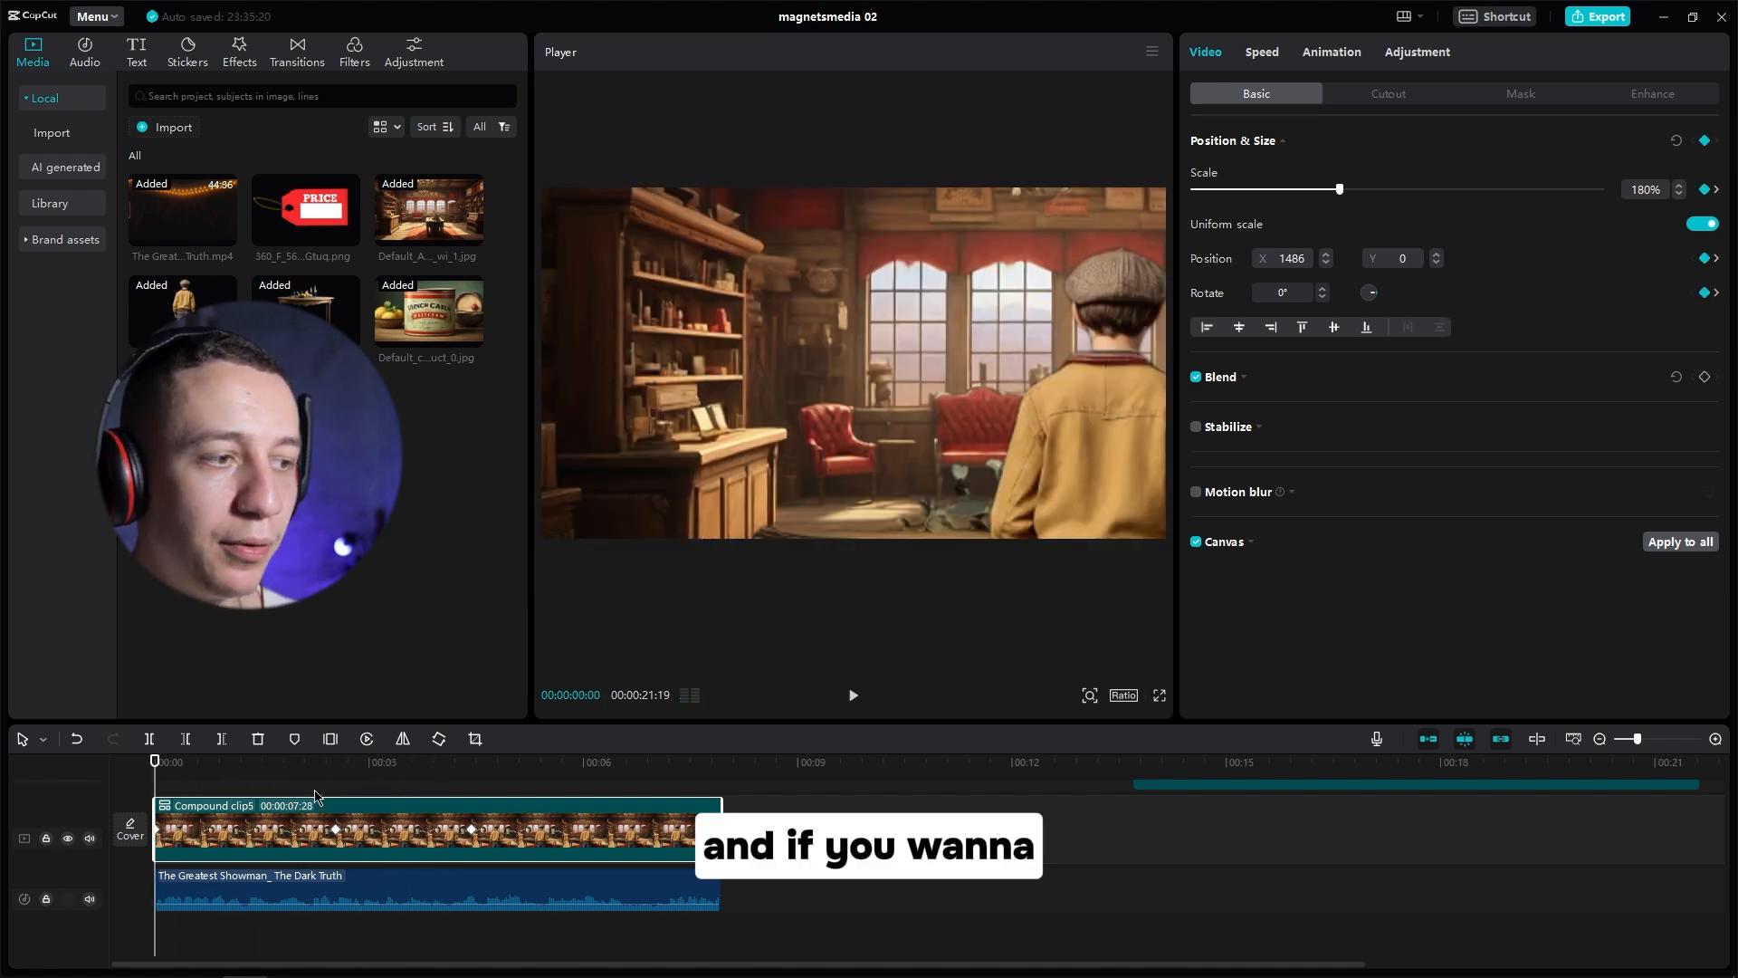
pyautogui.click(226, 763)
pyautogui.moveTo(225, 763)
pyautogui.mouseDown()
pyautogui.moveTo(299, 783)
pyautogui.moveTo(226, 784)
pyautogui.mouseUp()
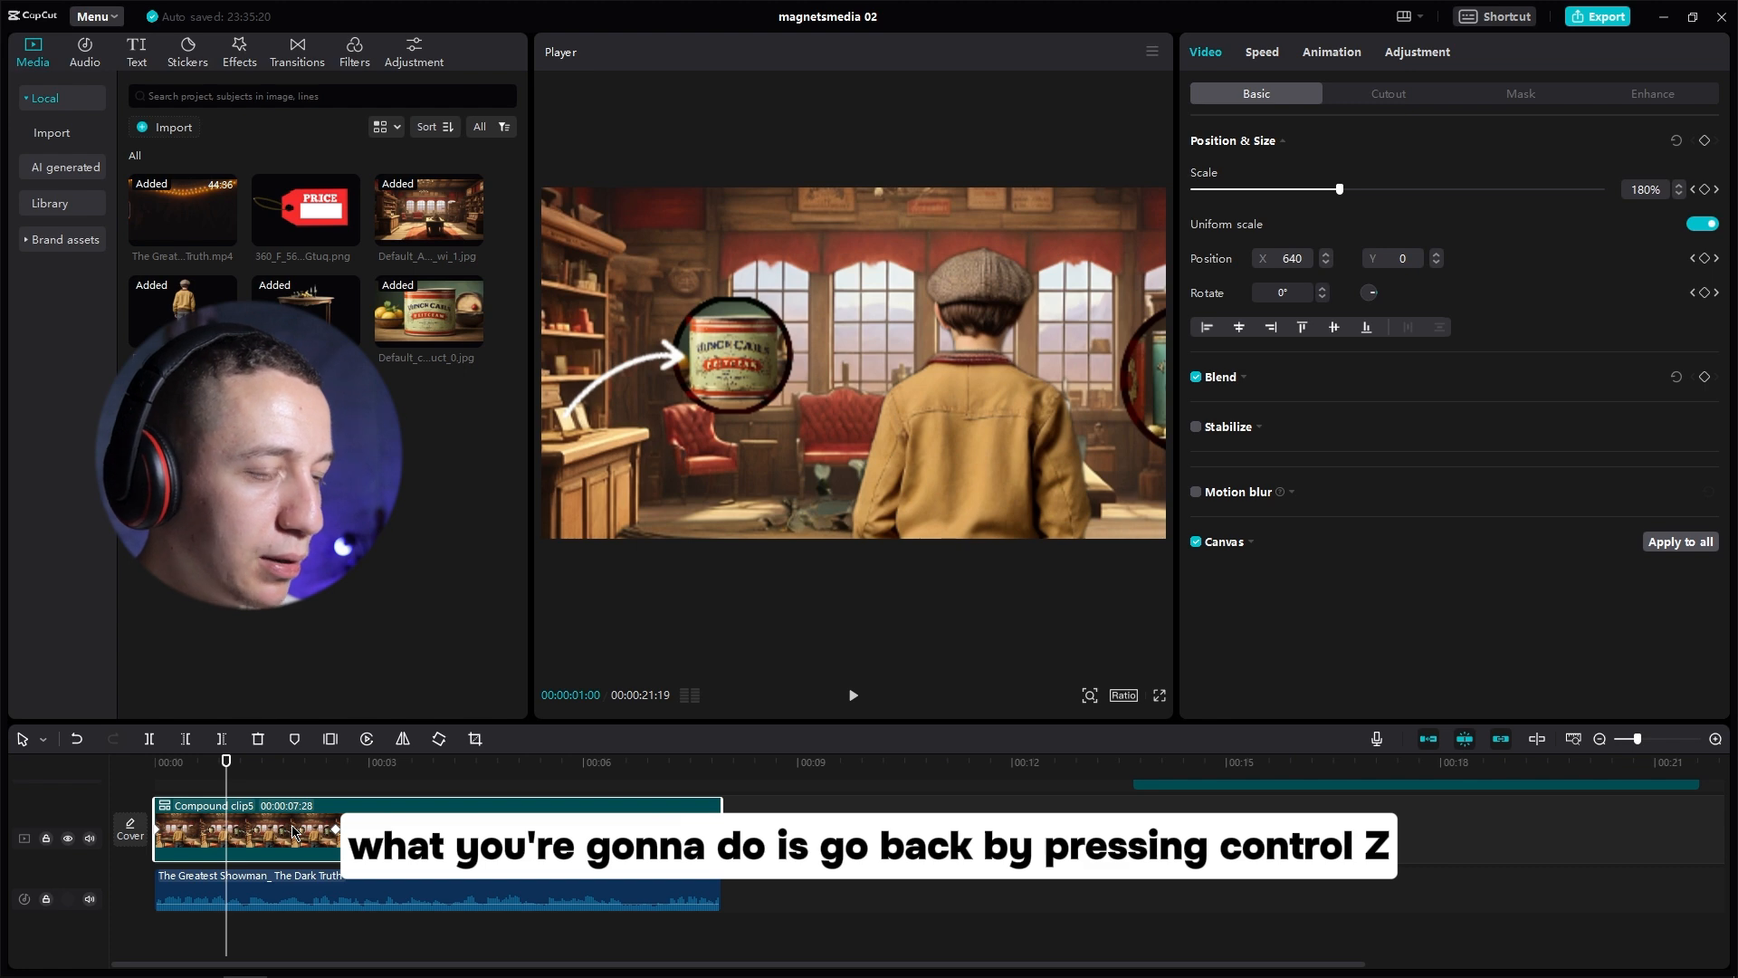
pyautogui.hotkey('ctrl', 'z')
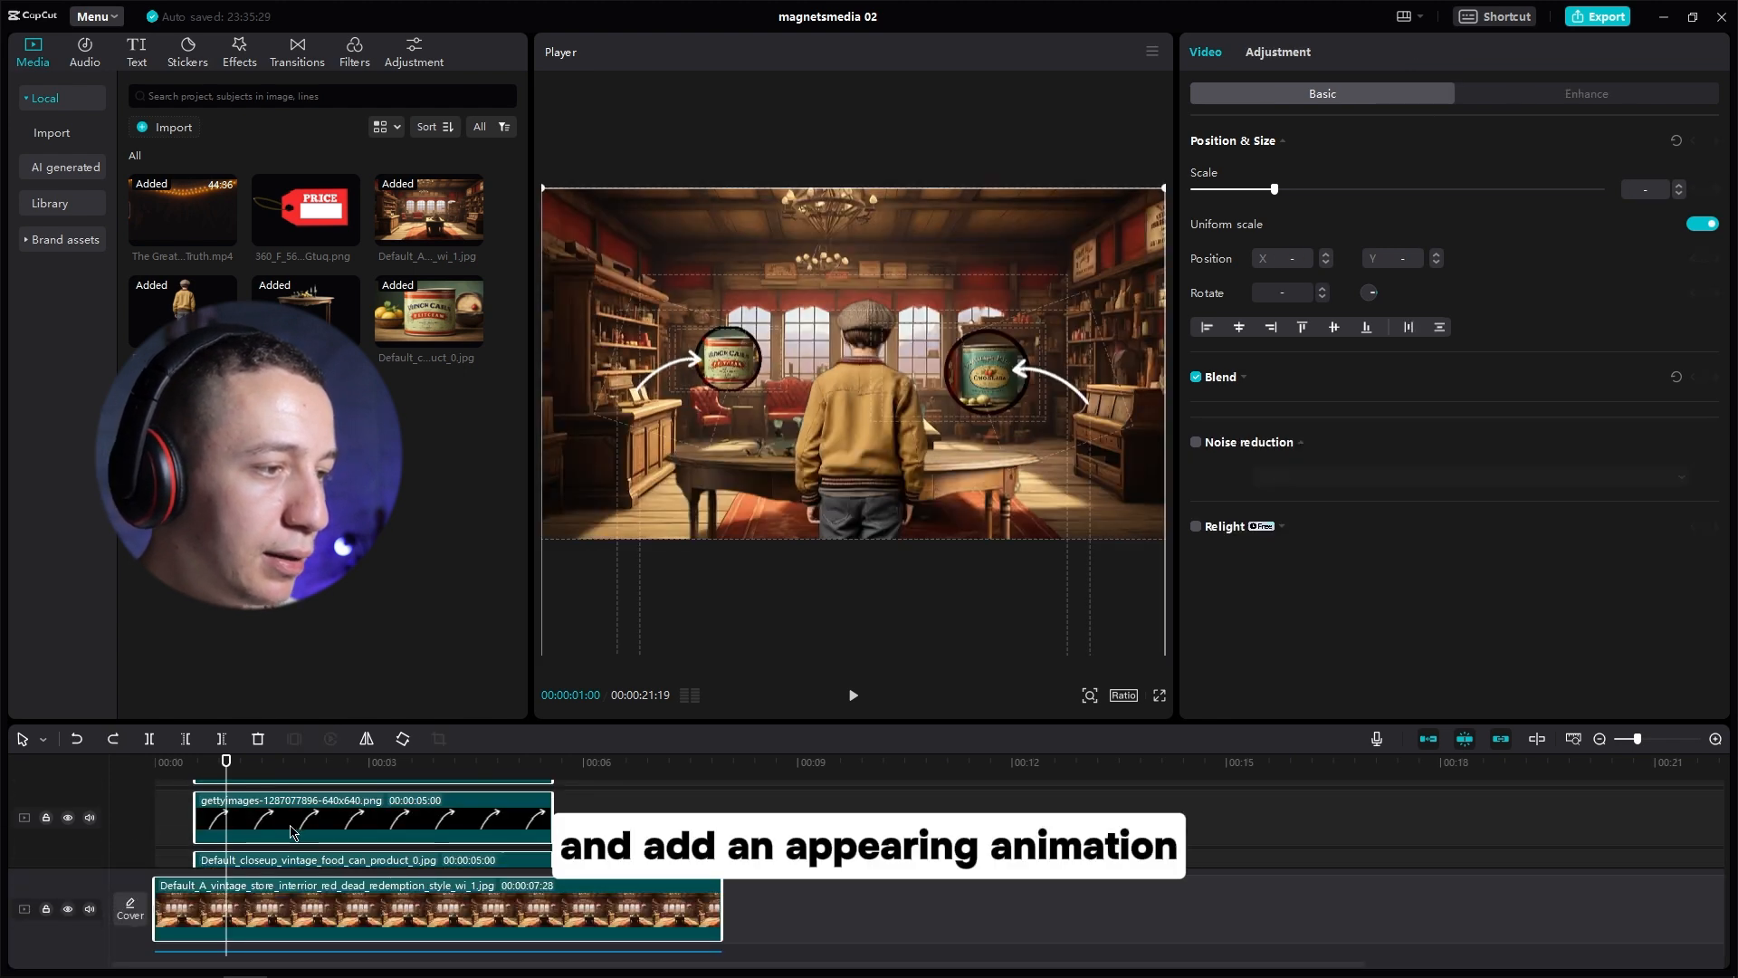
# Step: Apply a mirror mask to the left arrow, shrink it to size 1 and position it at X -58, Y -111
pyautogui.click(272, 827)
pyautogui.scroll(-4, 277, 824)
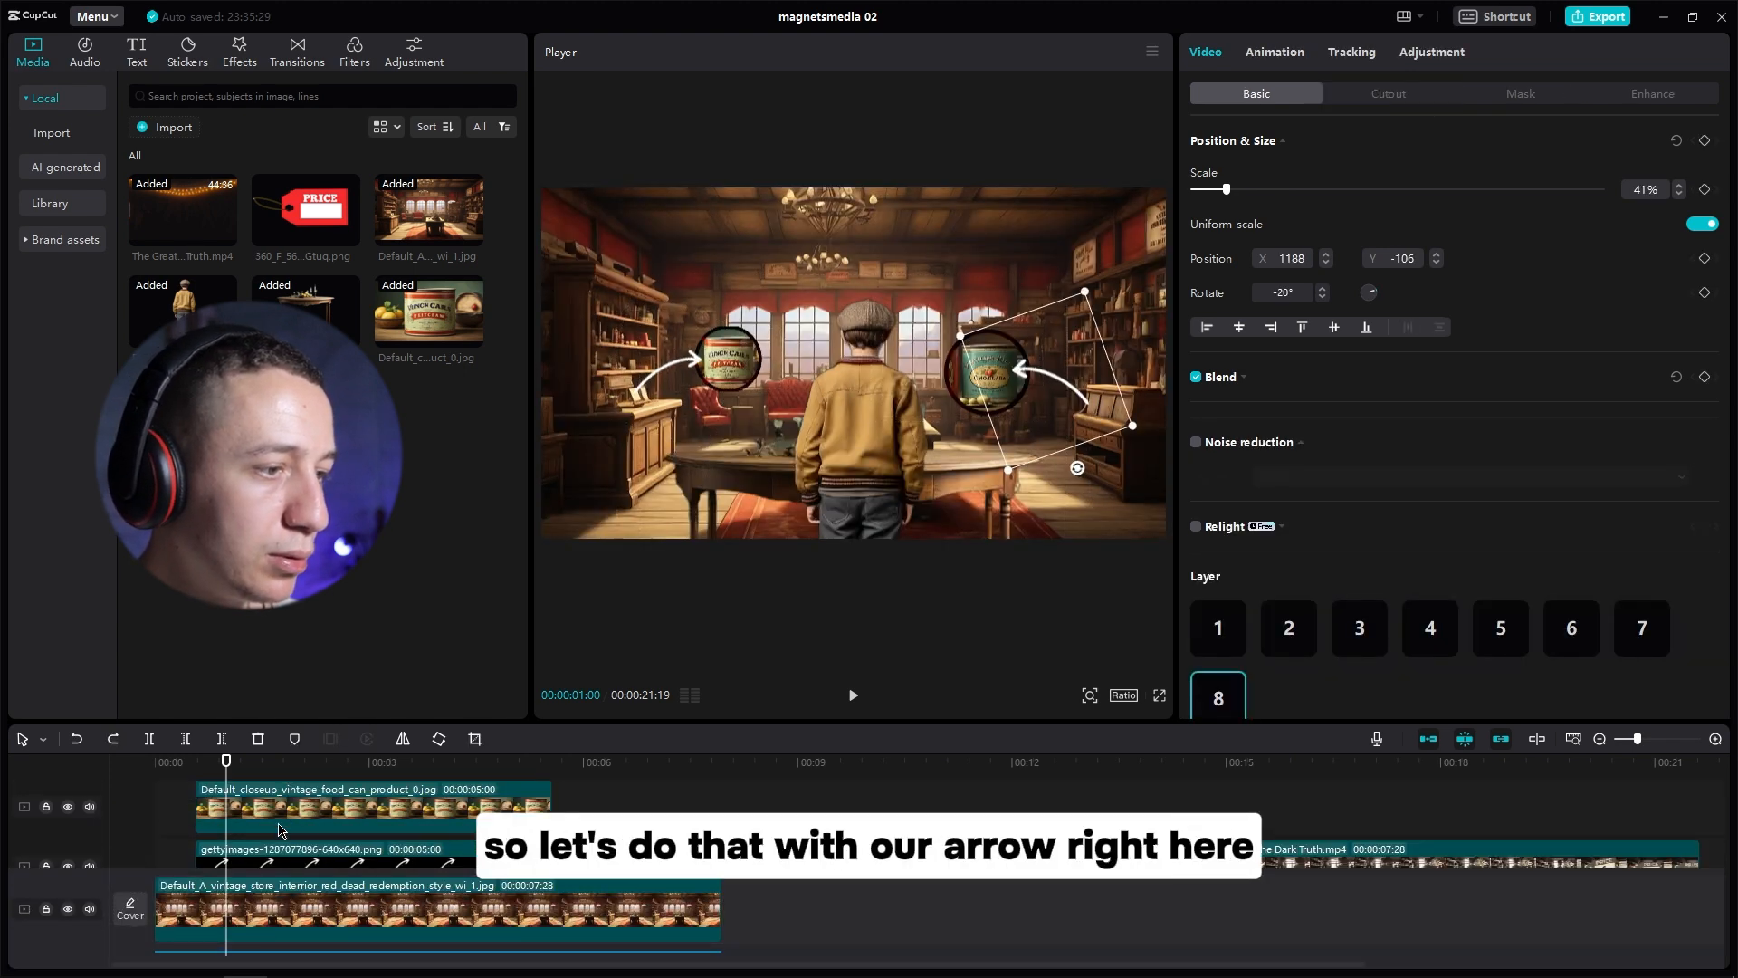
pyautogui.click(287, 831)
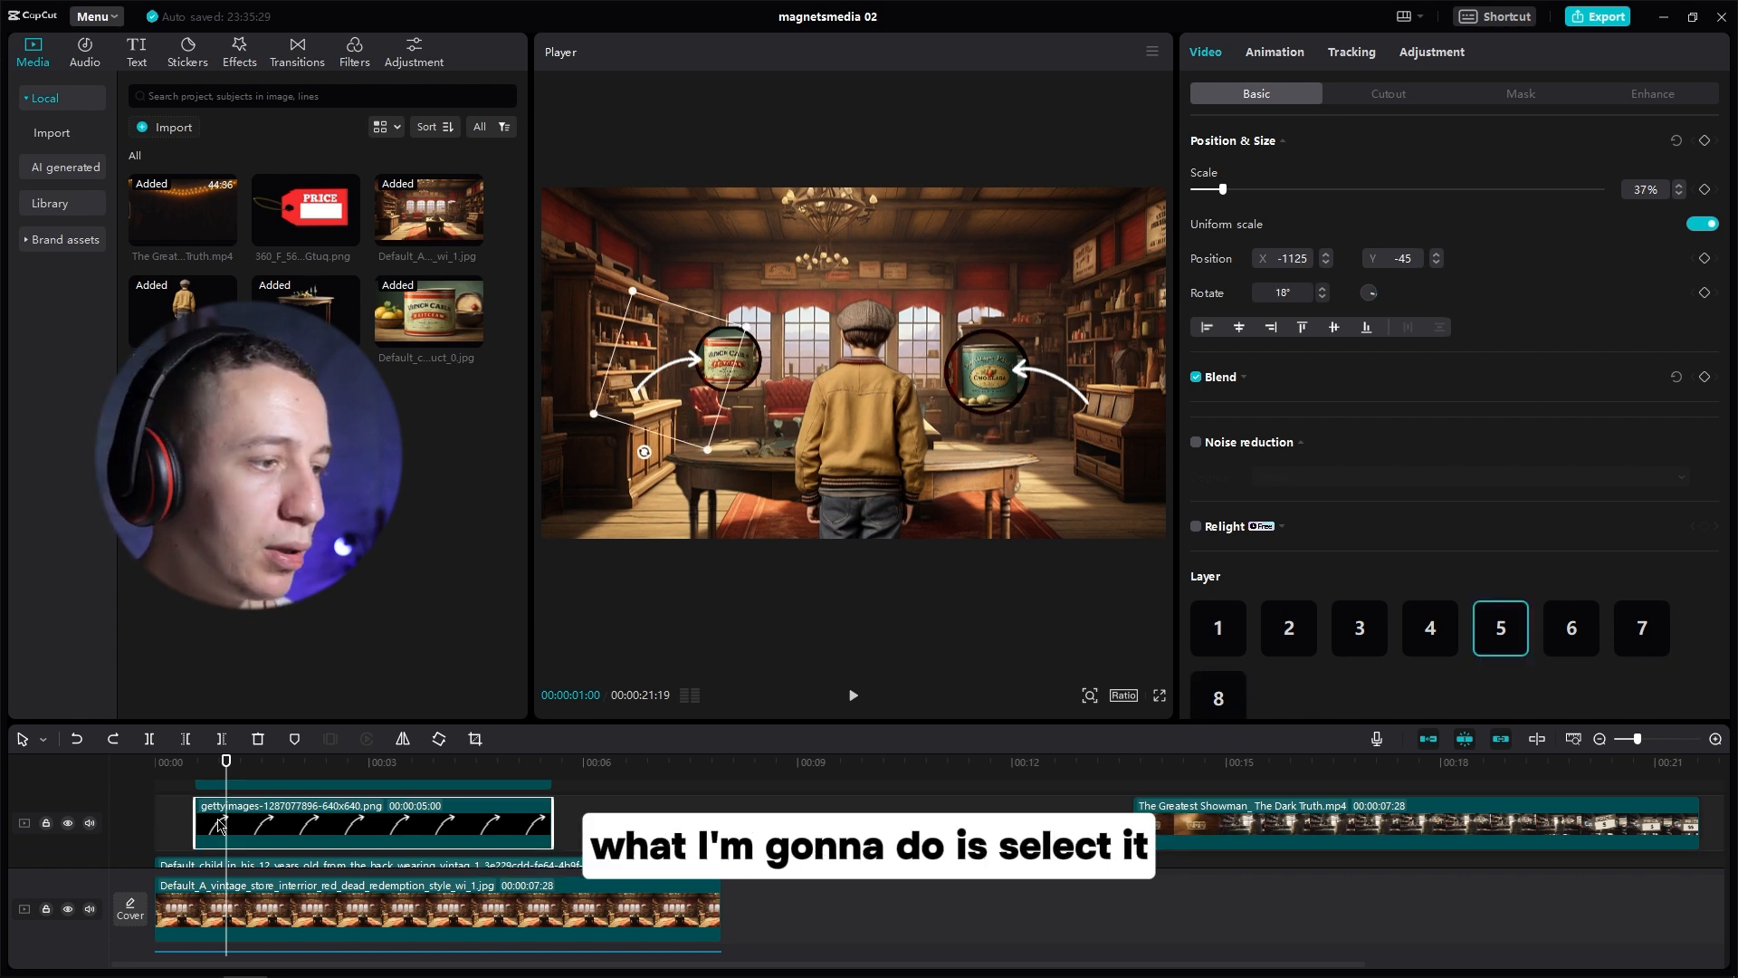
pyautogui.click(1521, 96)
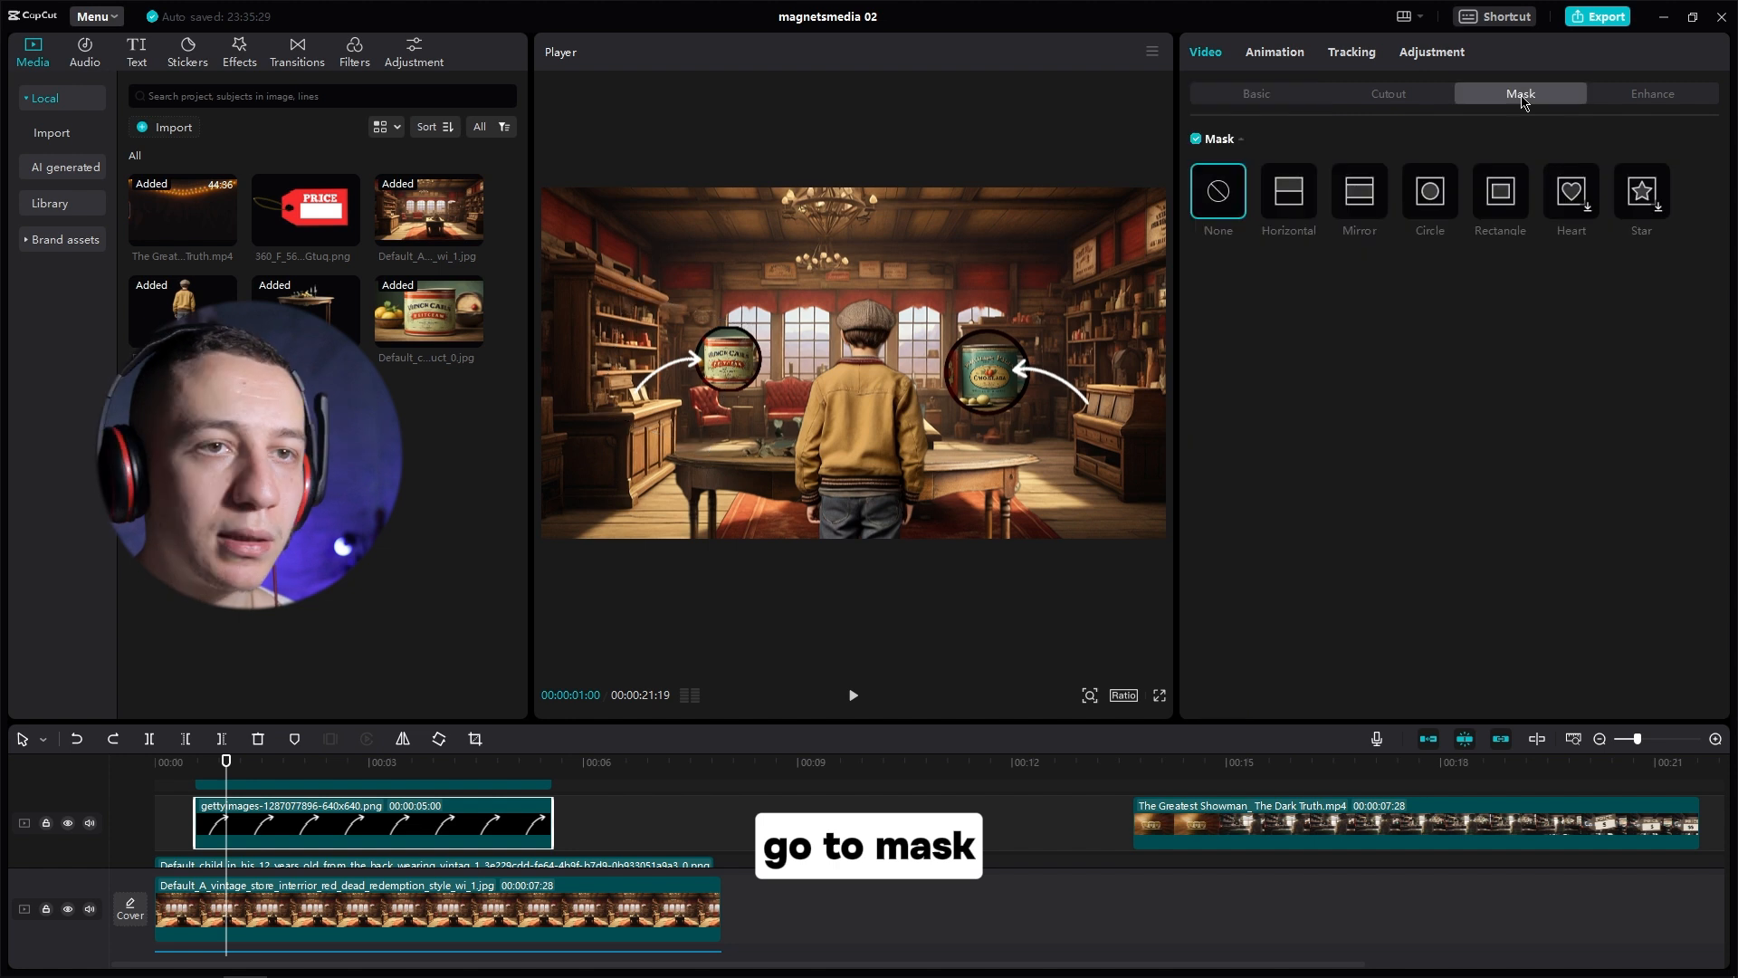
pyautogui.click(1359, 206)
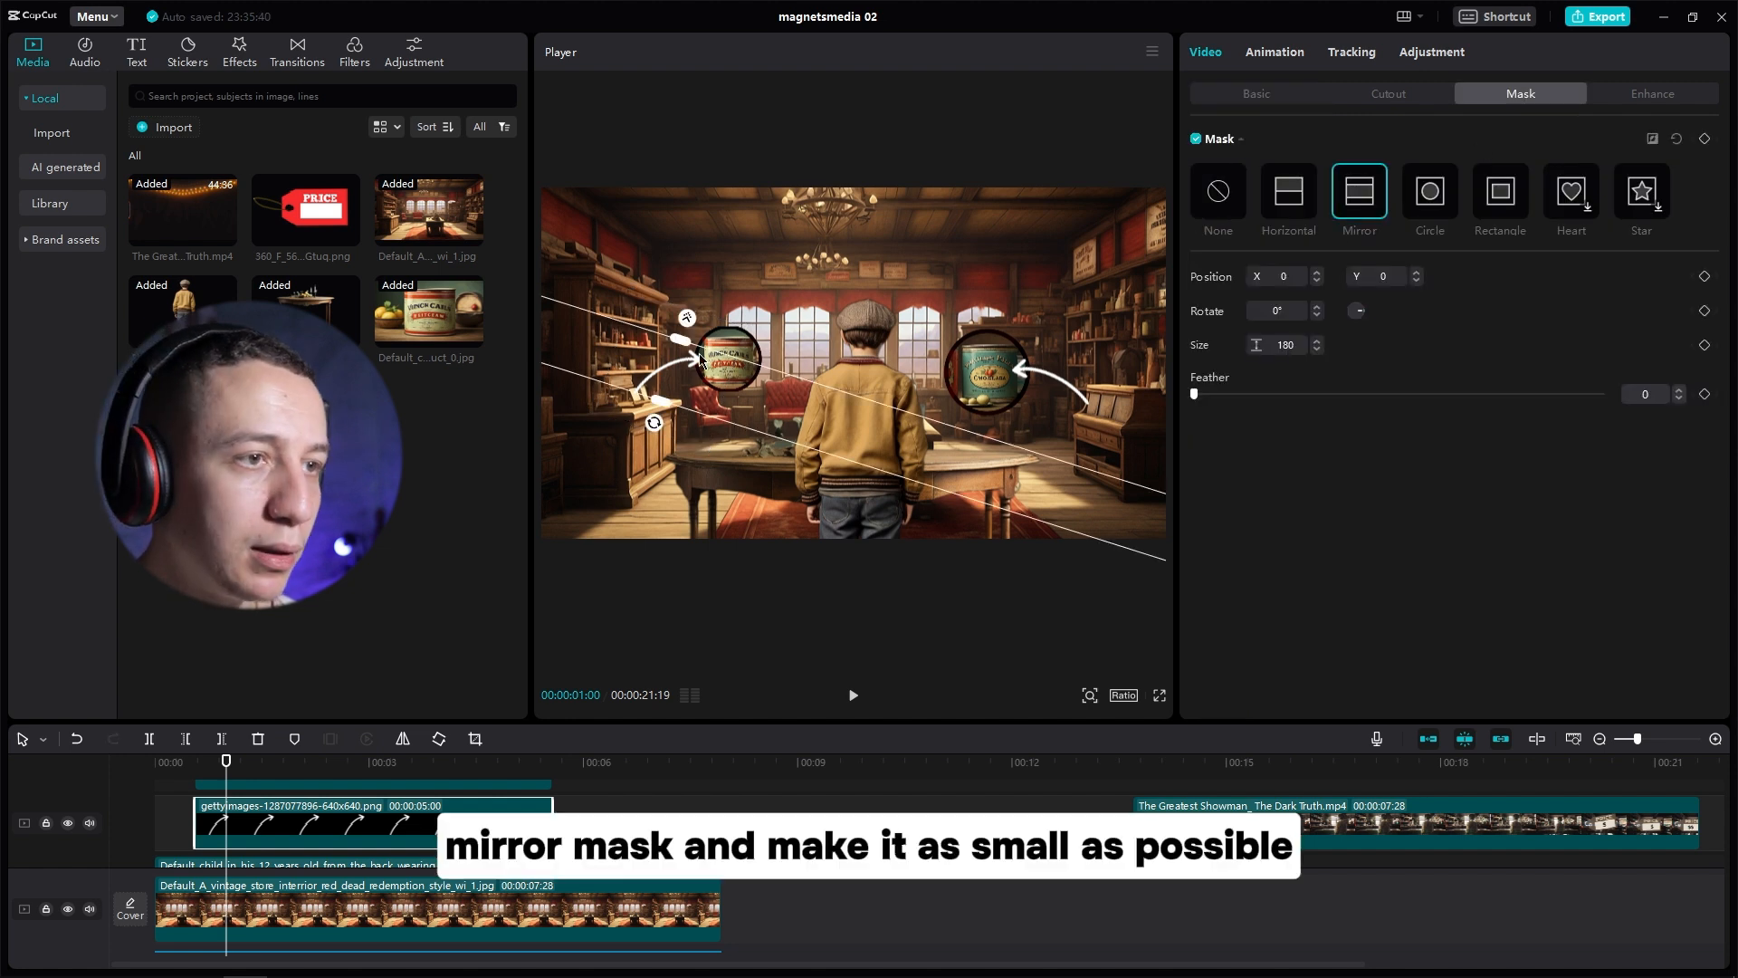
pyautogui.moveTo(685, 347); pyautogui.dragTo(675, 378)
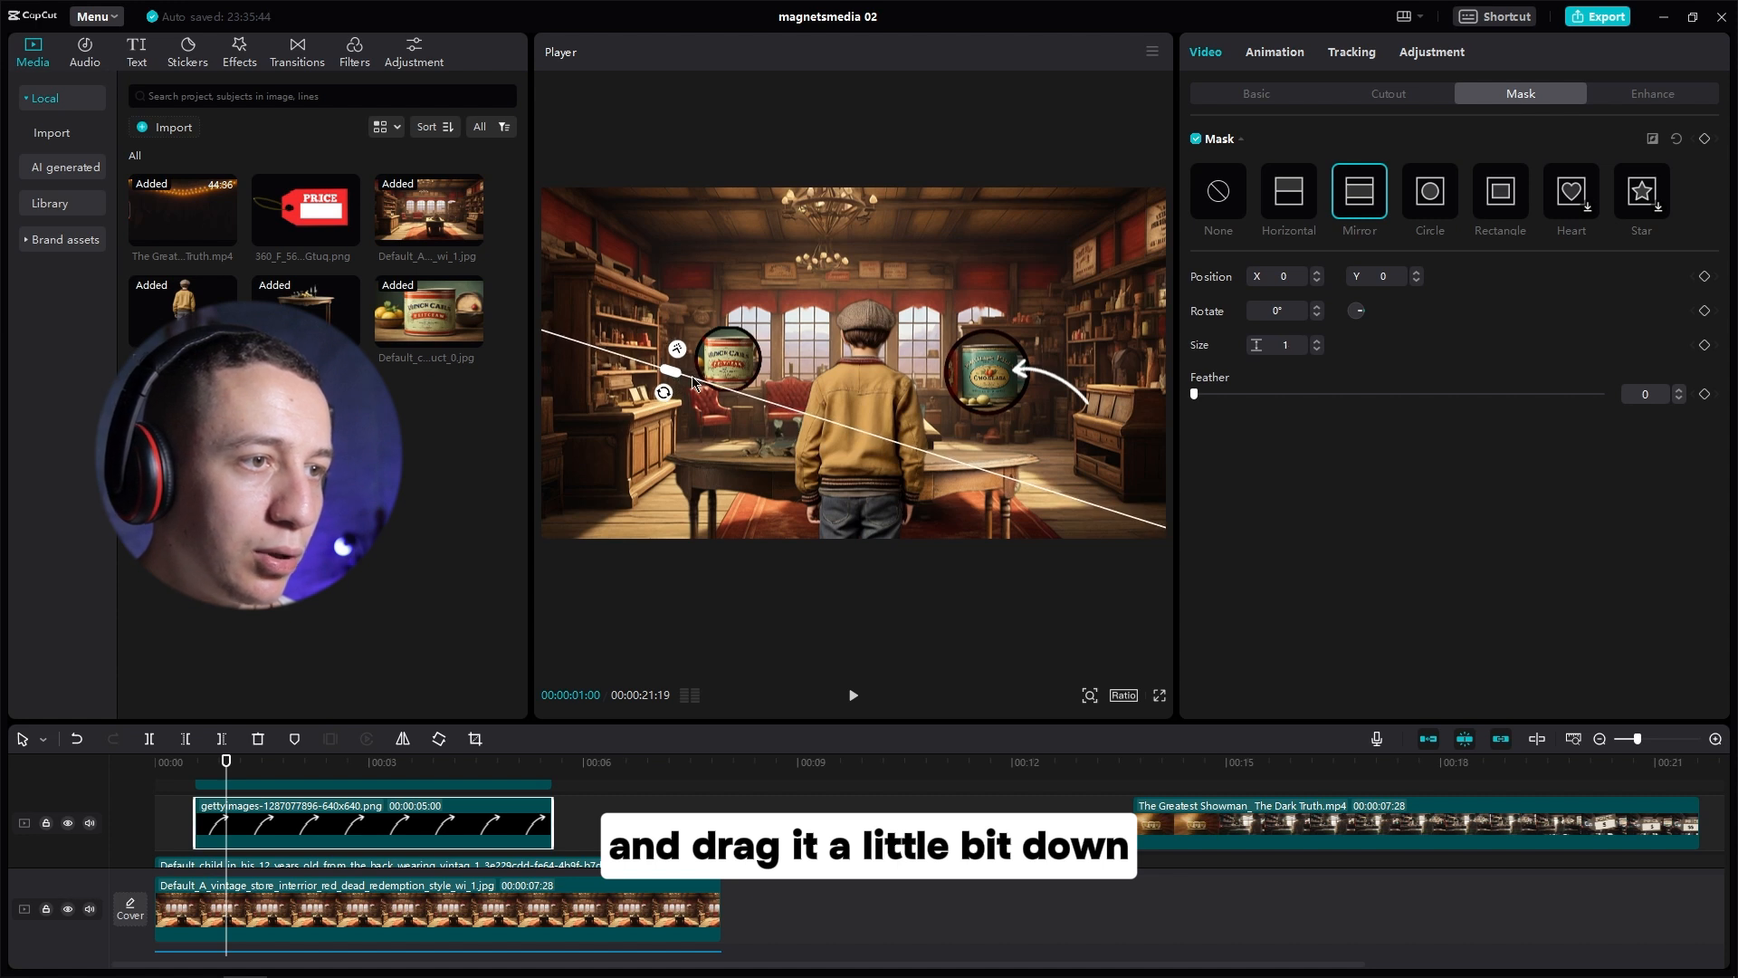
pyautogui.moveTo(671, 380); pyautogui.dragTo(643, 400)
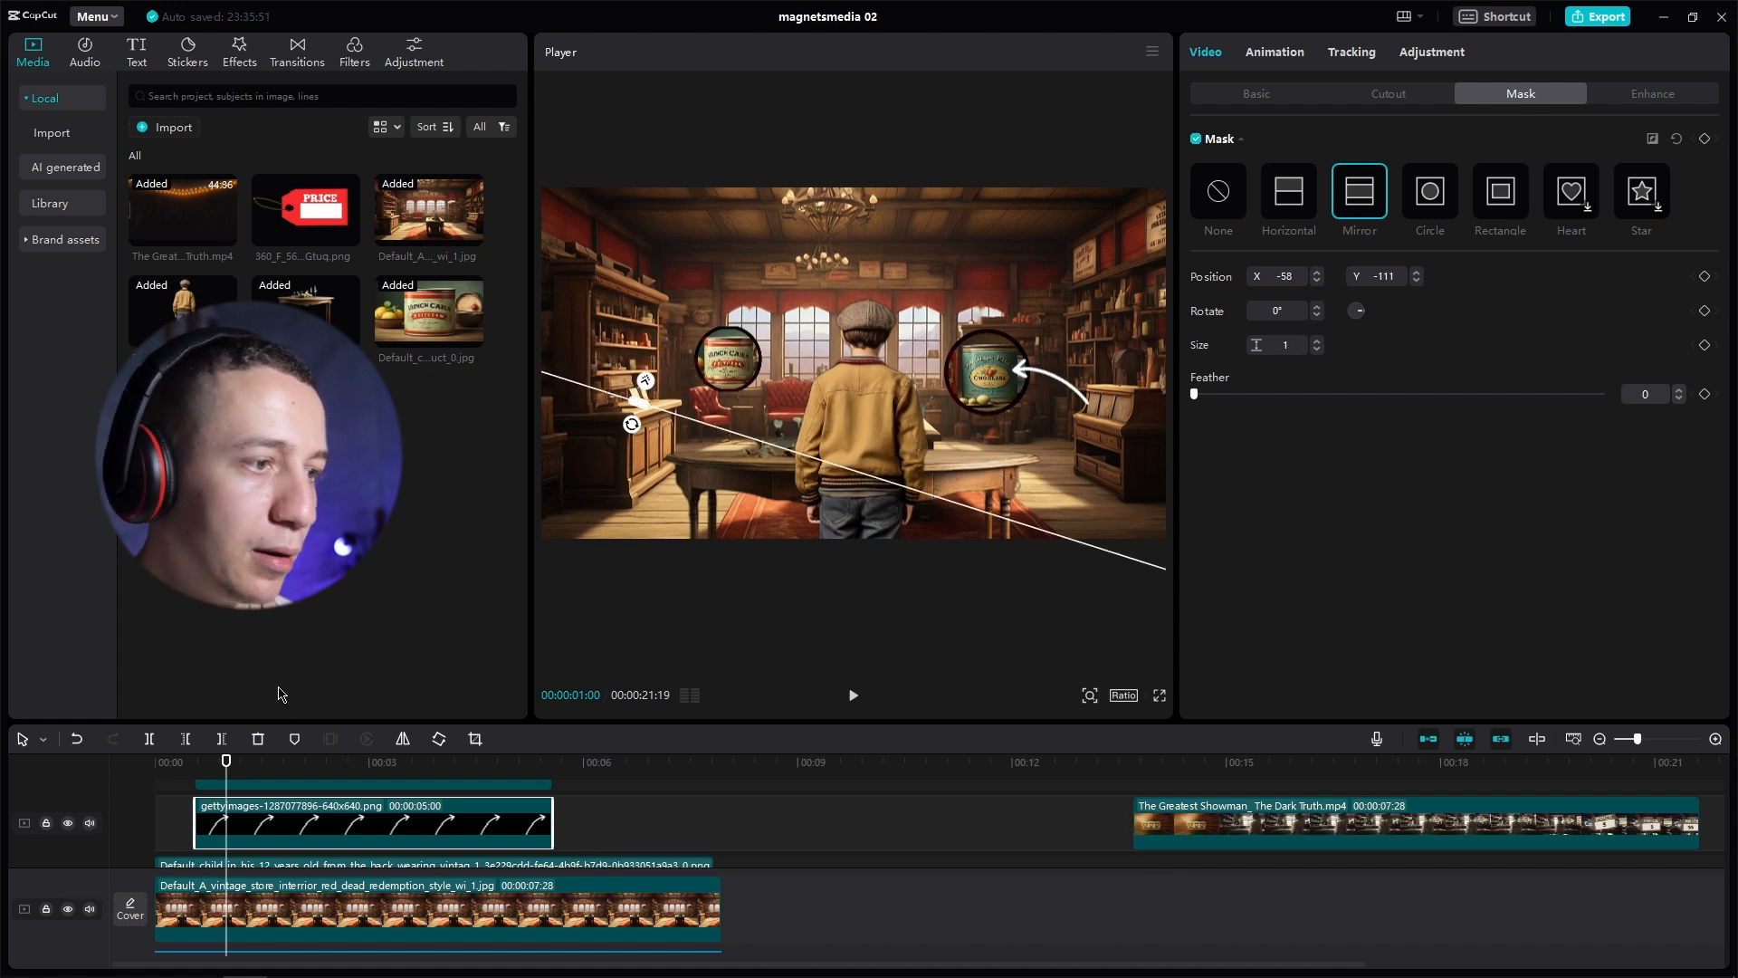
# Step: Keyframe the left arrow's mask from size 1 at 00:00:00:17 to size 442 at 00:00:01:19
pyautogui.moveTo(228, 765); pyautogui.dragTo(202, 765)
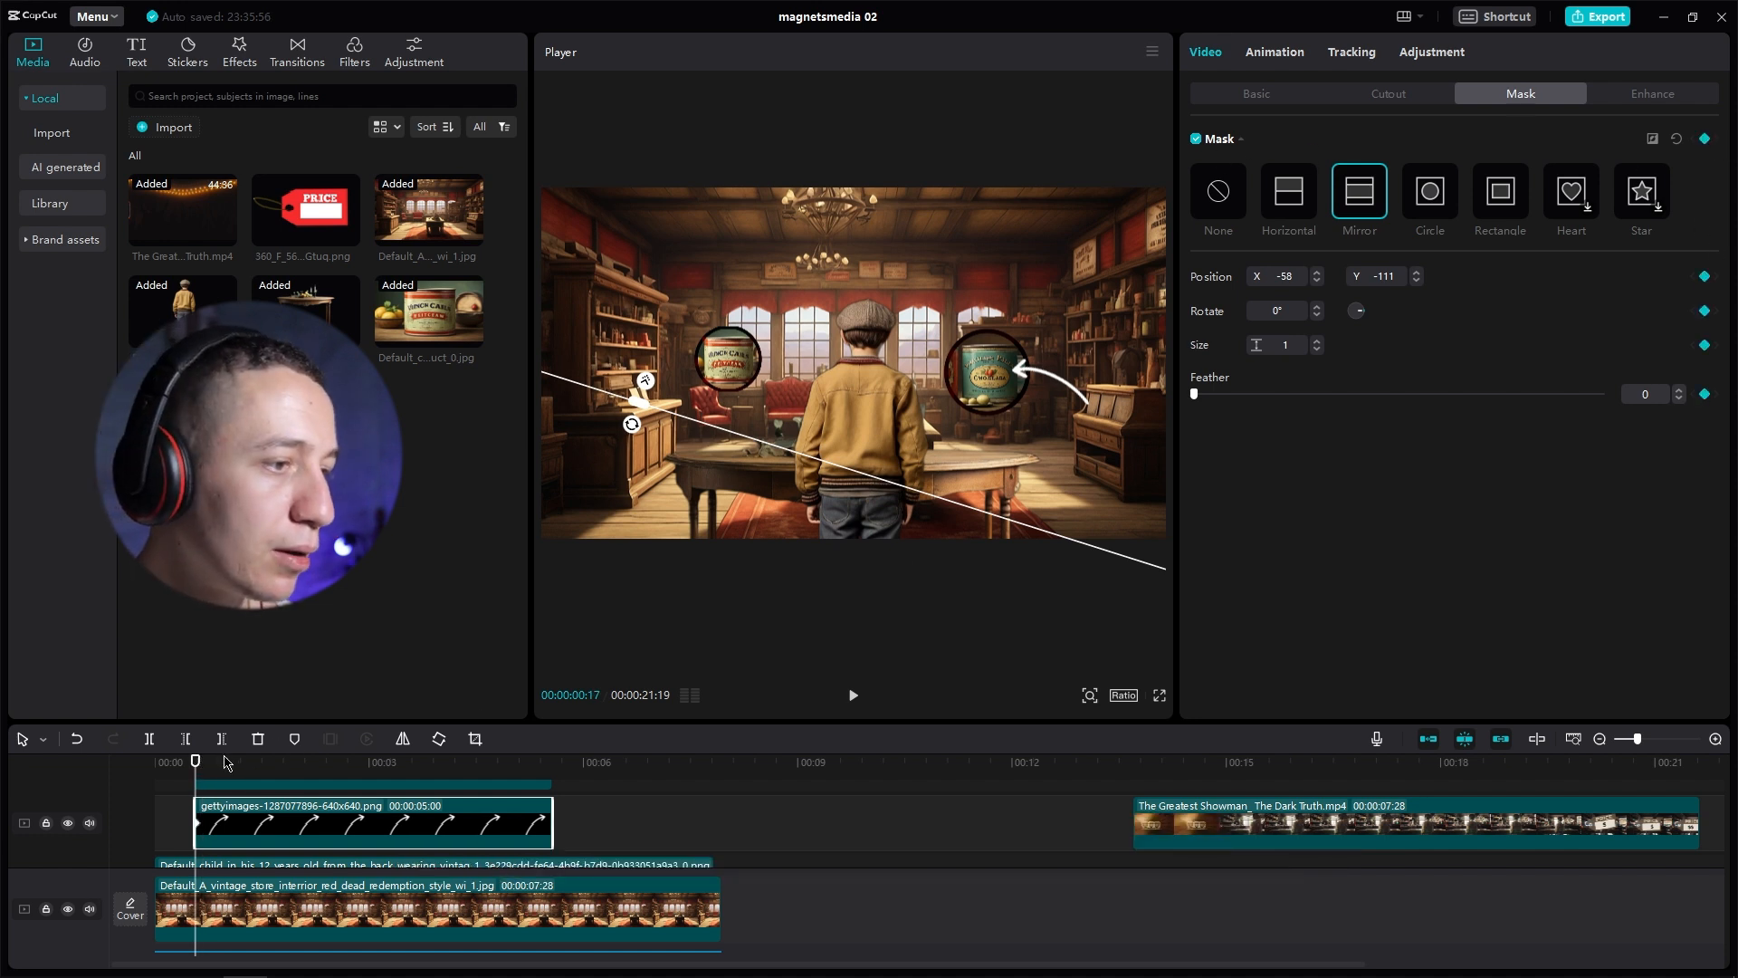
pyautogui.moveTo(227, 763); pyautogui.dragTo(270, 768)
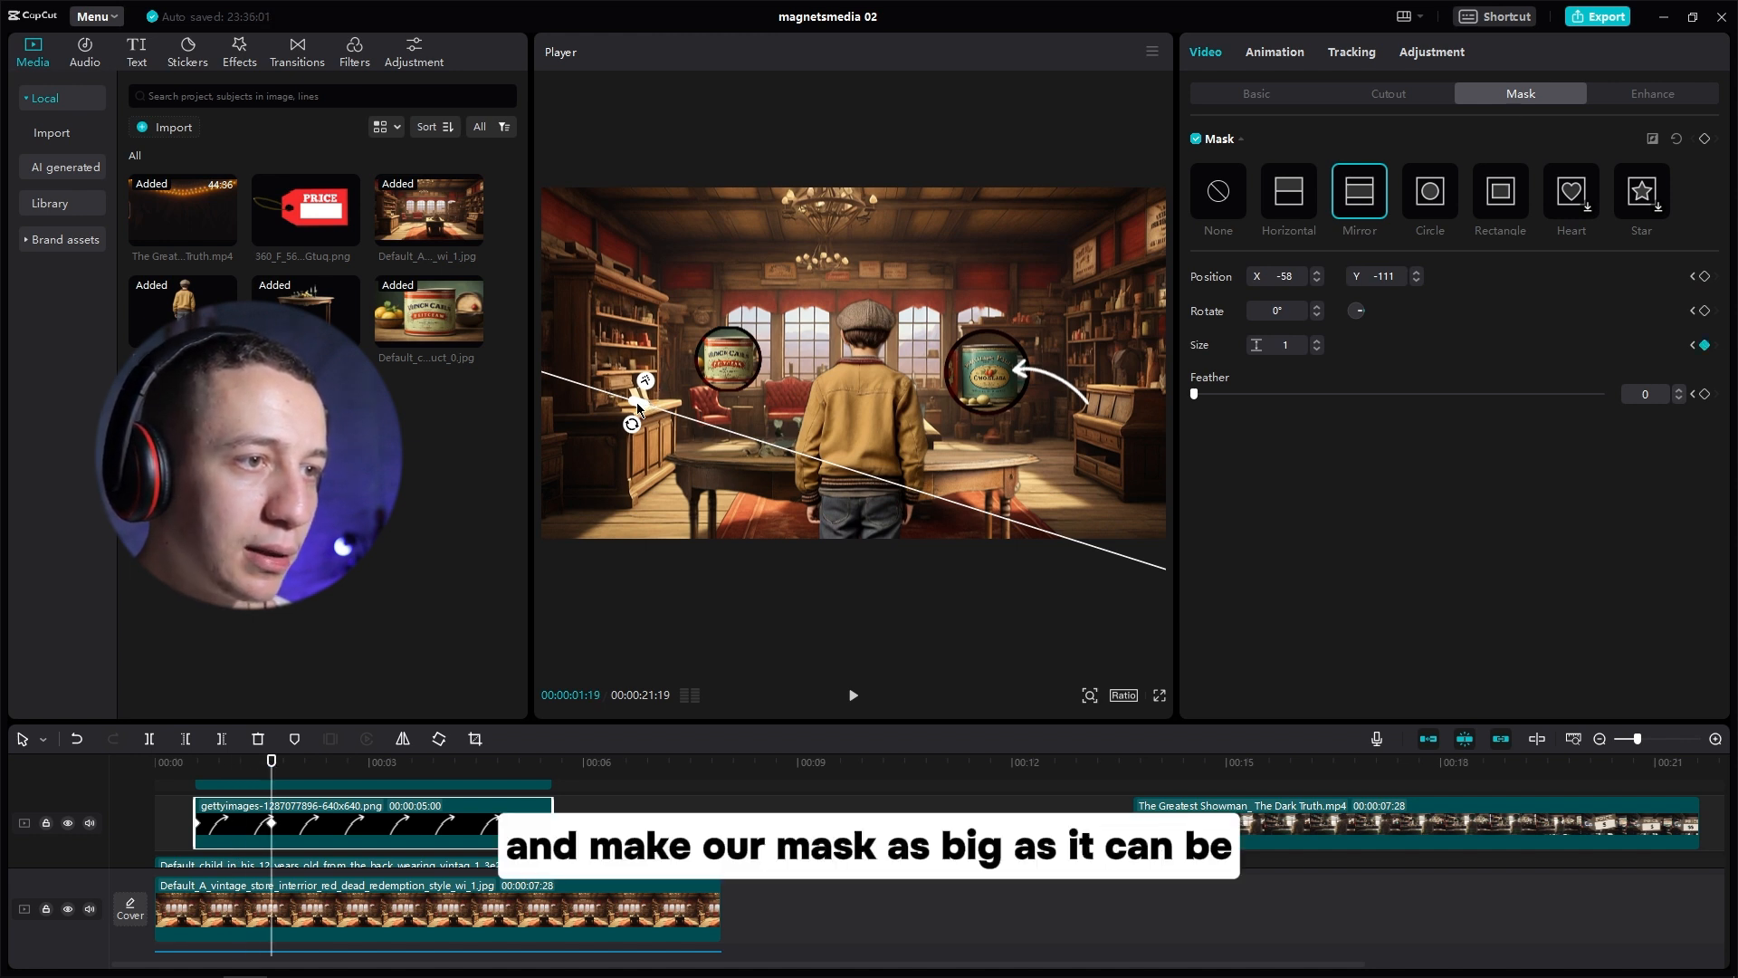
pyautogui.moveTo(638, 408); pyautogui.dragTo(604, 480)
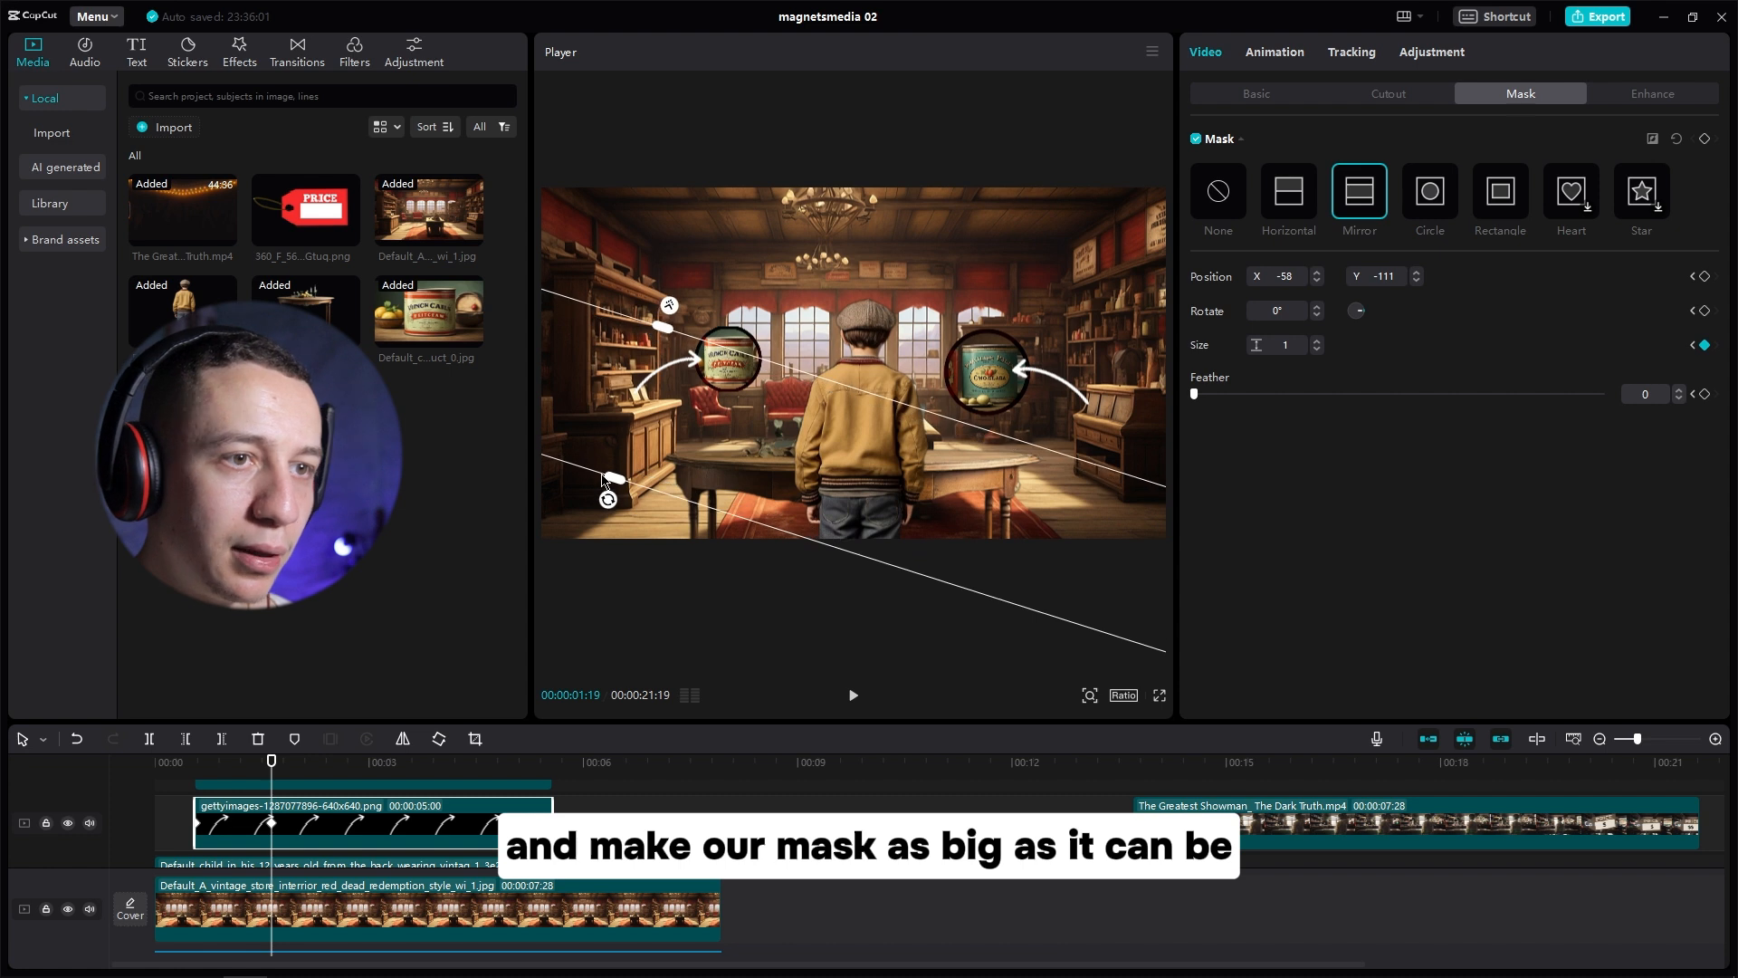
# Step: Apply the Zoom In entrance animation to the product can callouts
pyautogui.scroll(2, 340, 816)
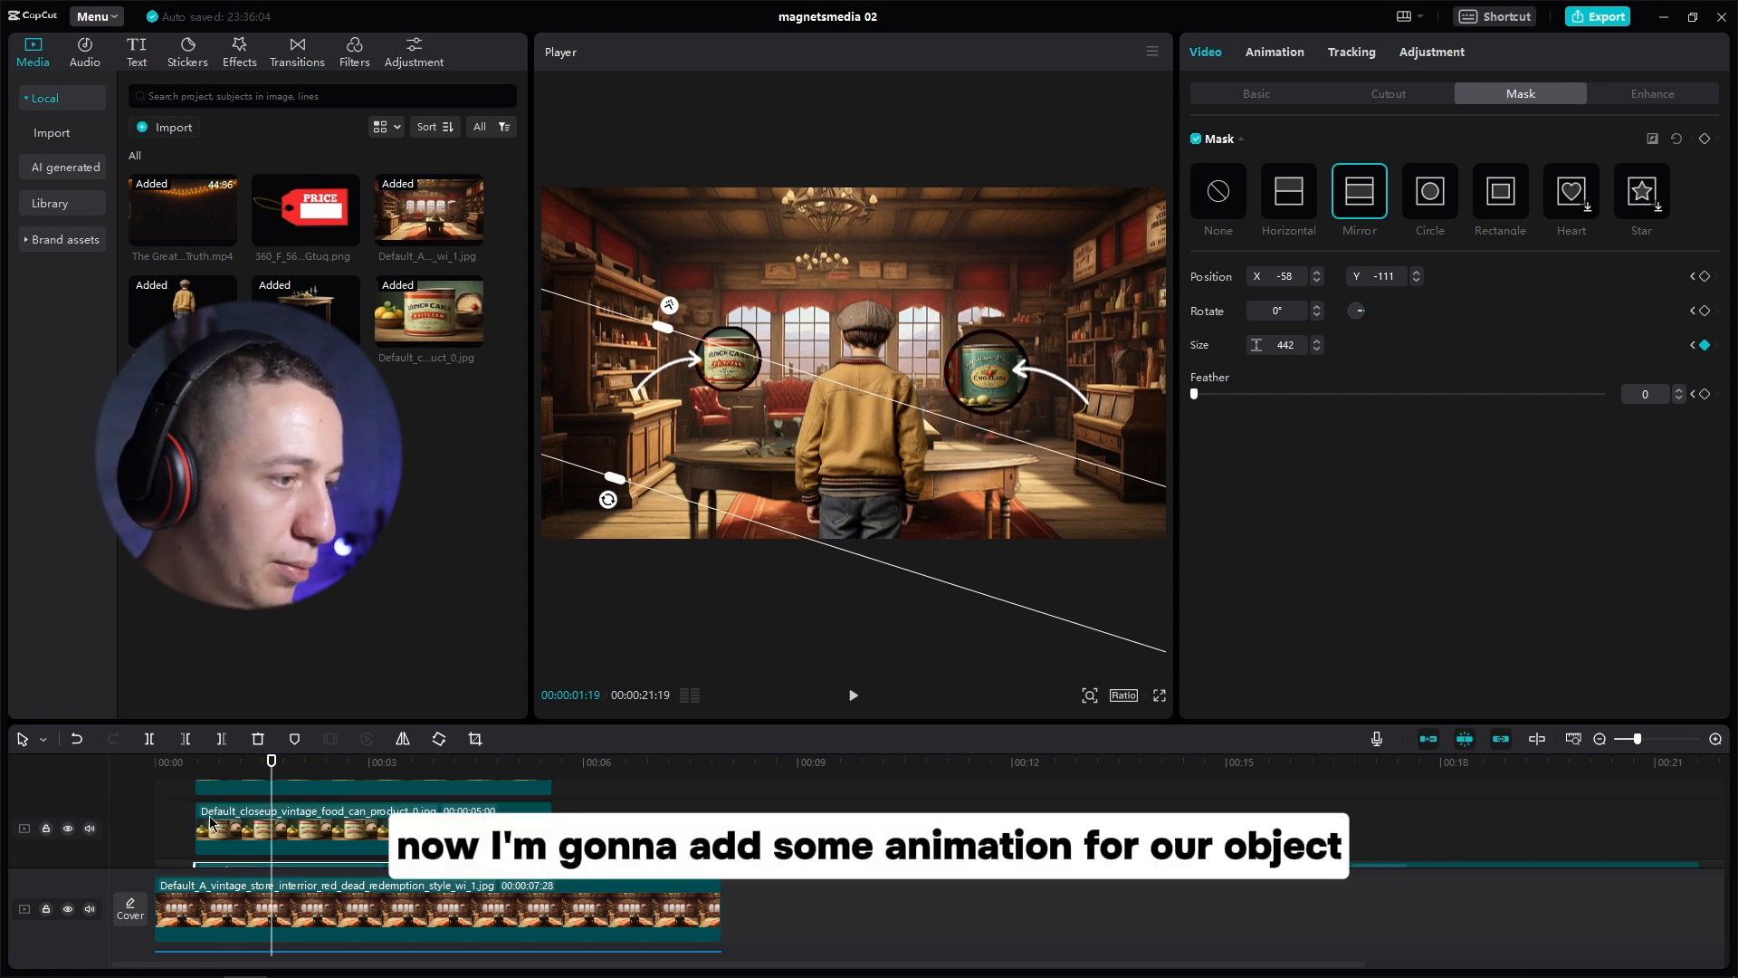
pyautogui.click(259, 837)
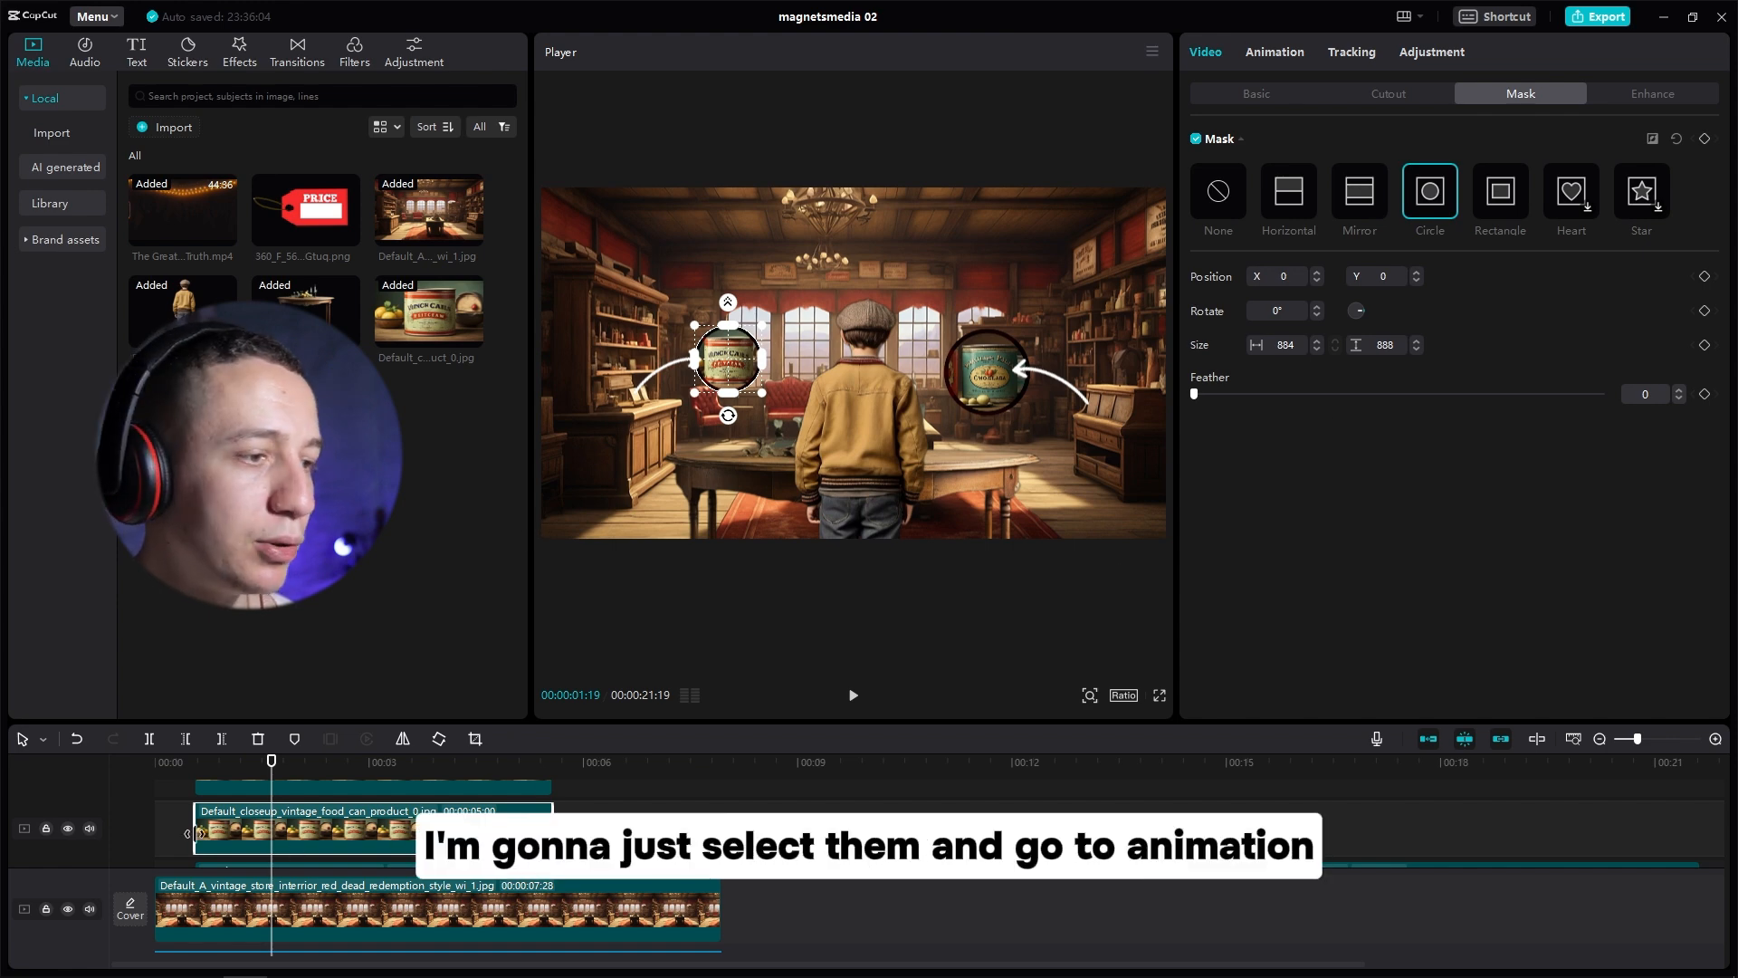
pyautogui.click(1273, 54)
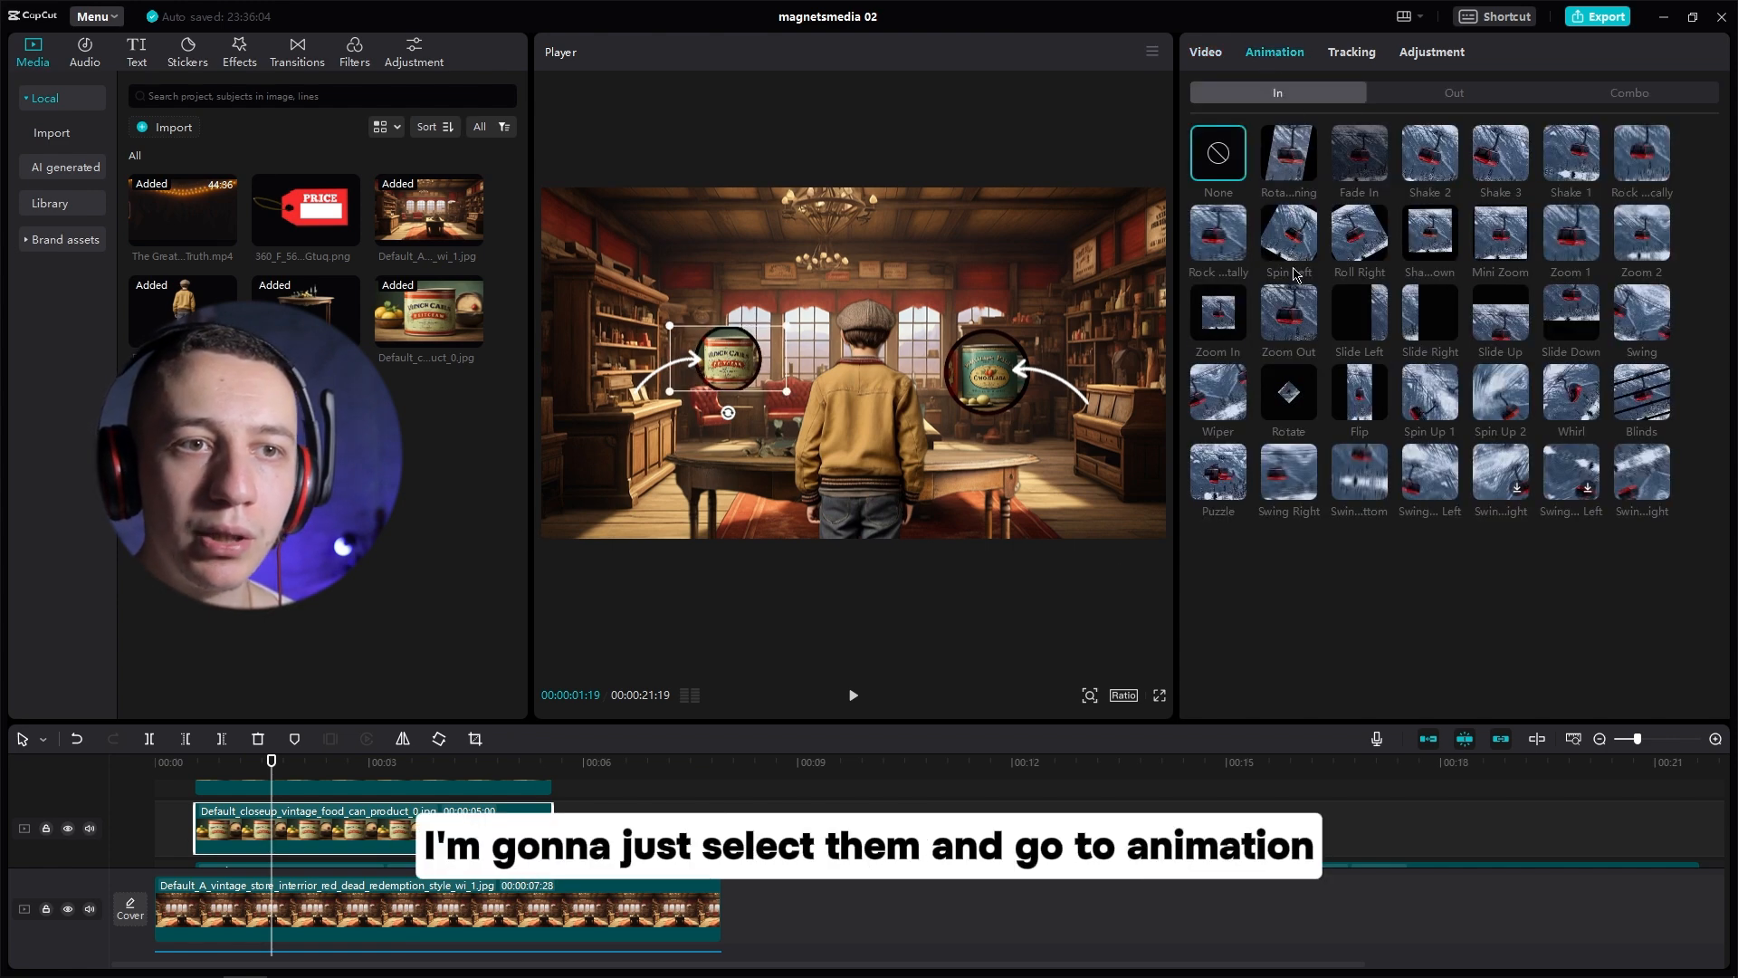
pyautogui.click(1218, 313)
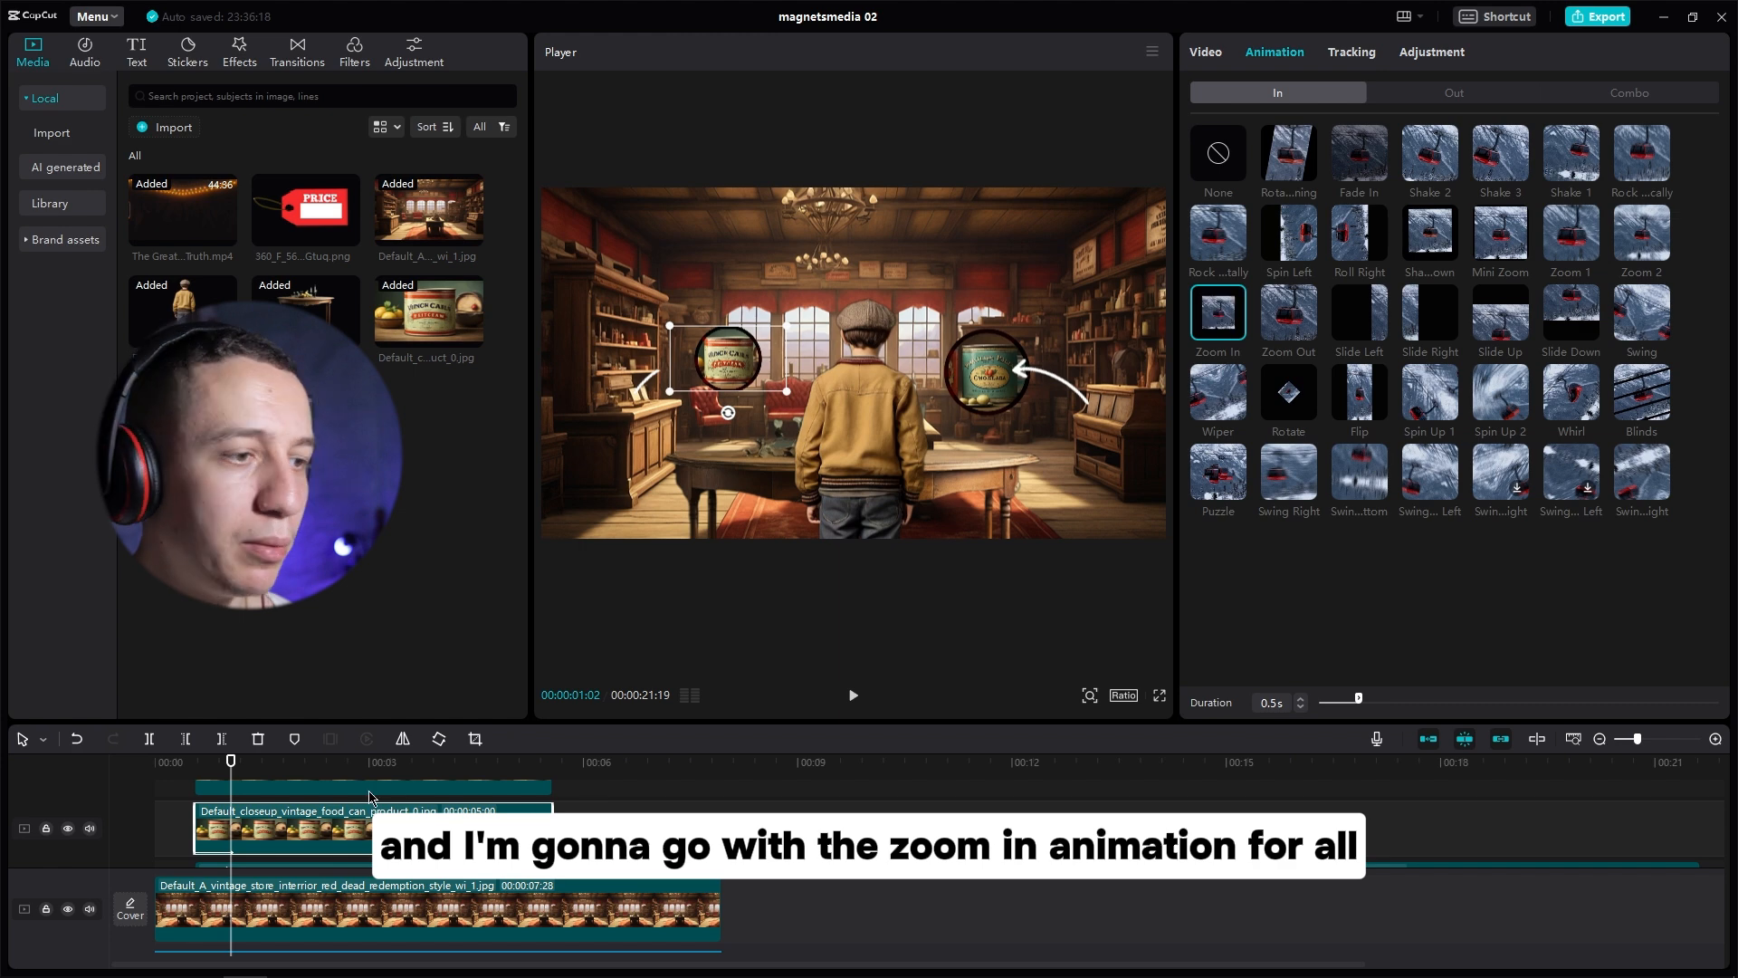
pyautogui.click(363, 790)
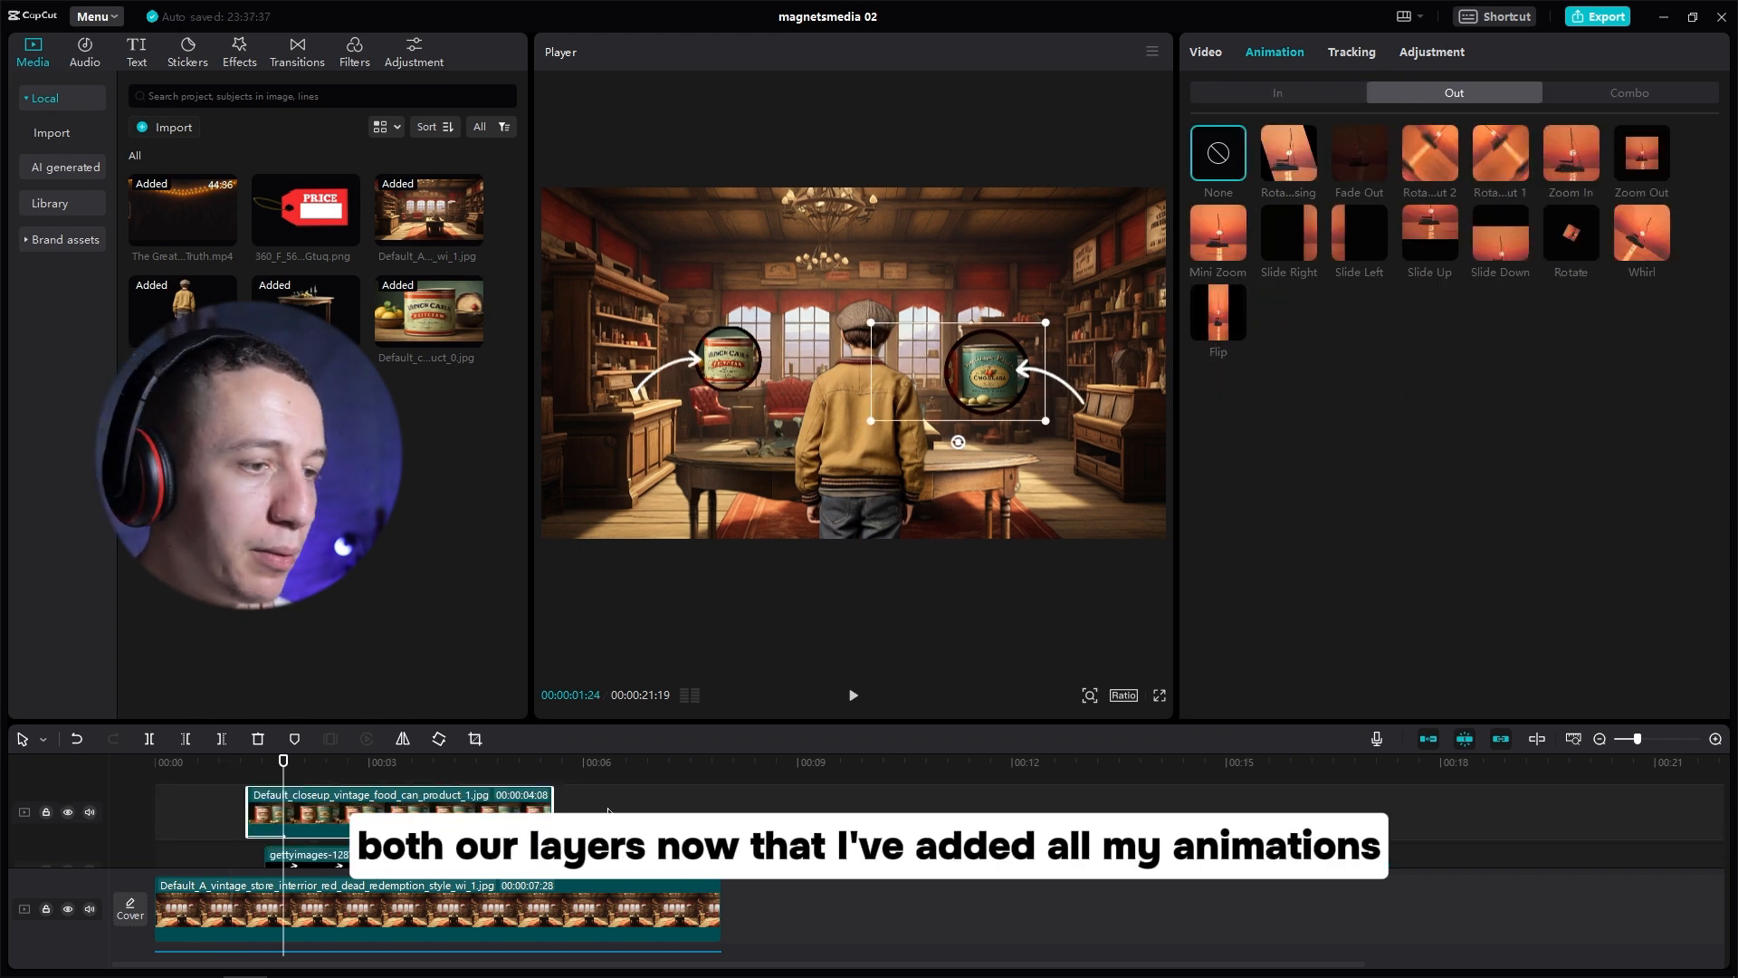
# Step: Combine all scene layers into one compound clip, paste the copied camera keyframes at its start and preview the result
pyautogui.moveTo(596, 802); pyautogui.dragTo(422, 840)
pyautogui.rightClick(423, 836)
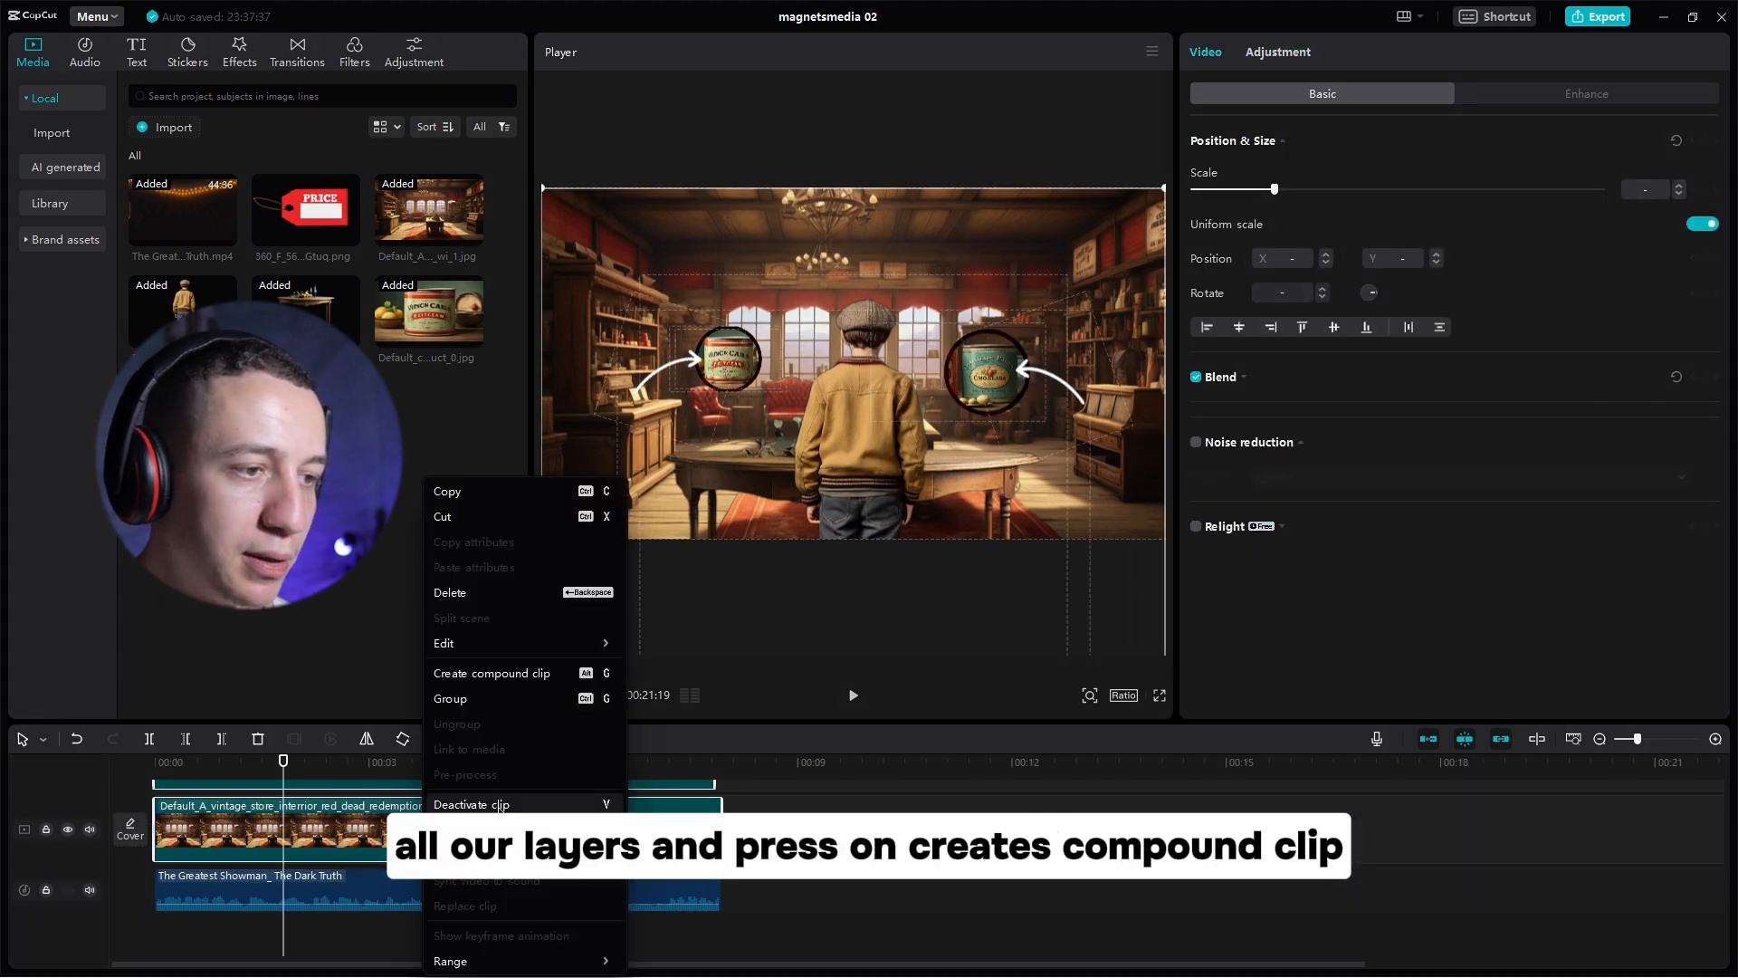
pyautogui.click(523, 674)
pyautogui.moveTo(200, 764); pyautogui.dragTo(147, 767)
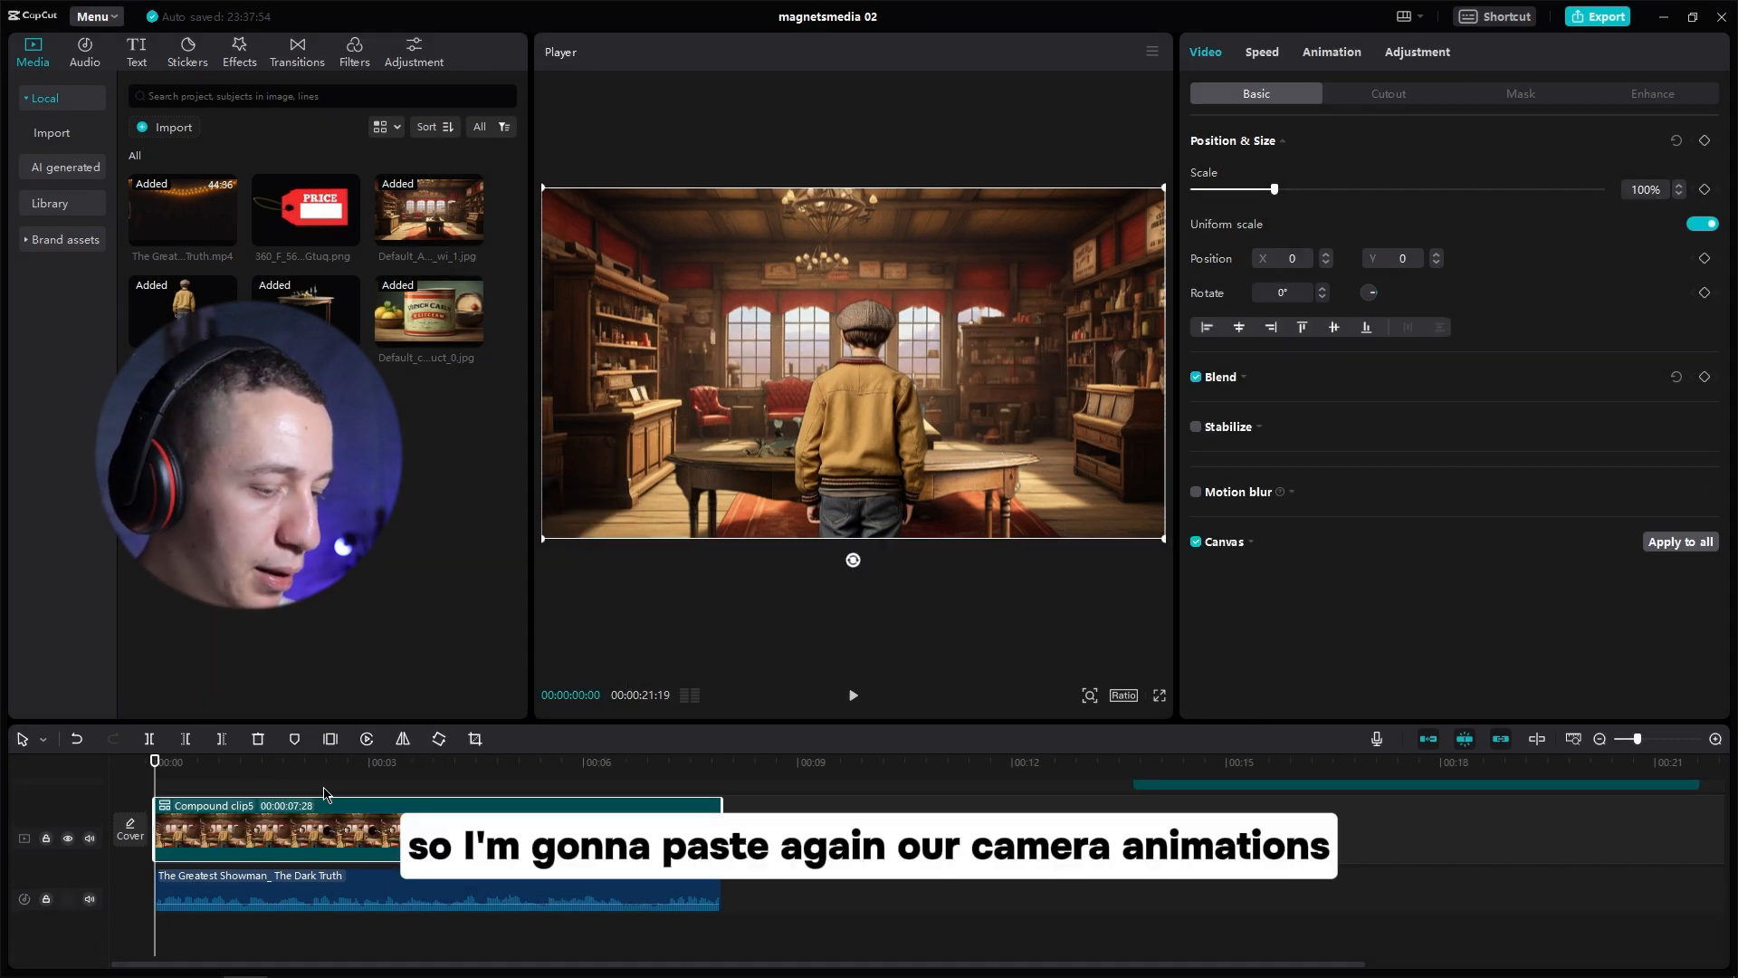
pyautogui.hotkey('ctrl', 'alt', 'v')
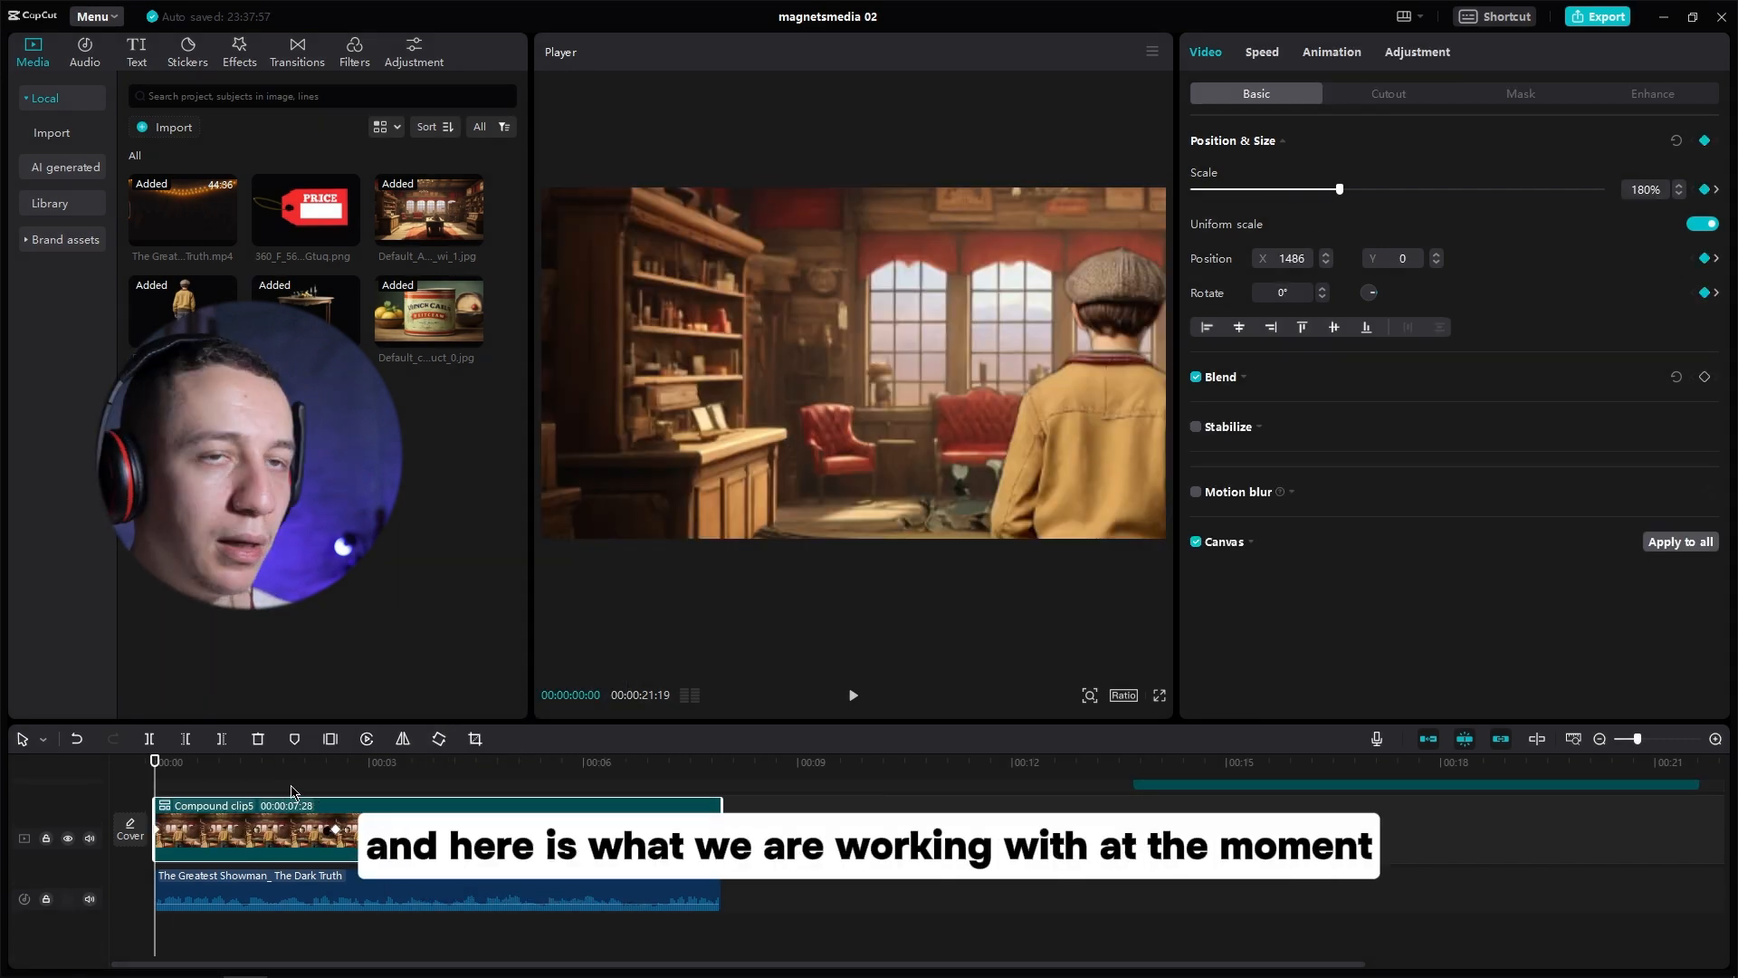
pyautogui.press('space')
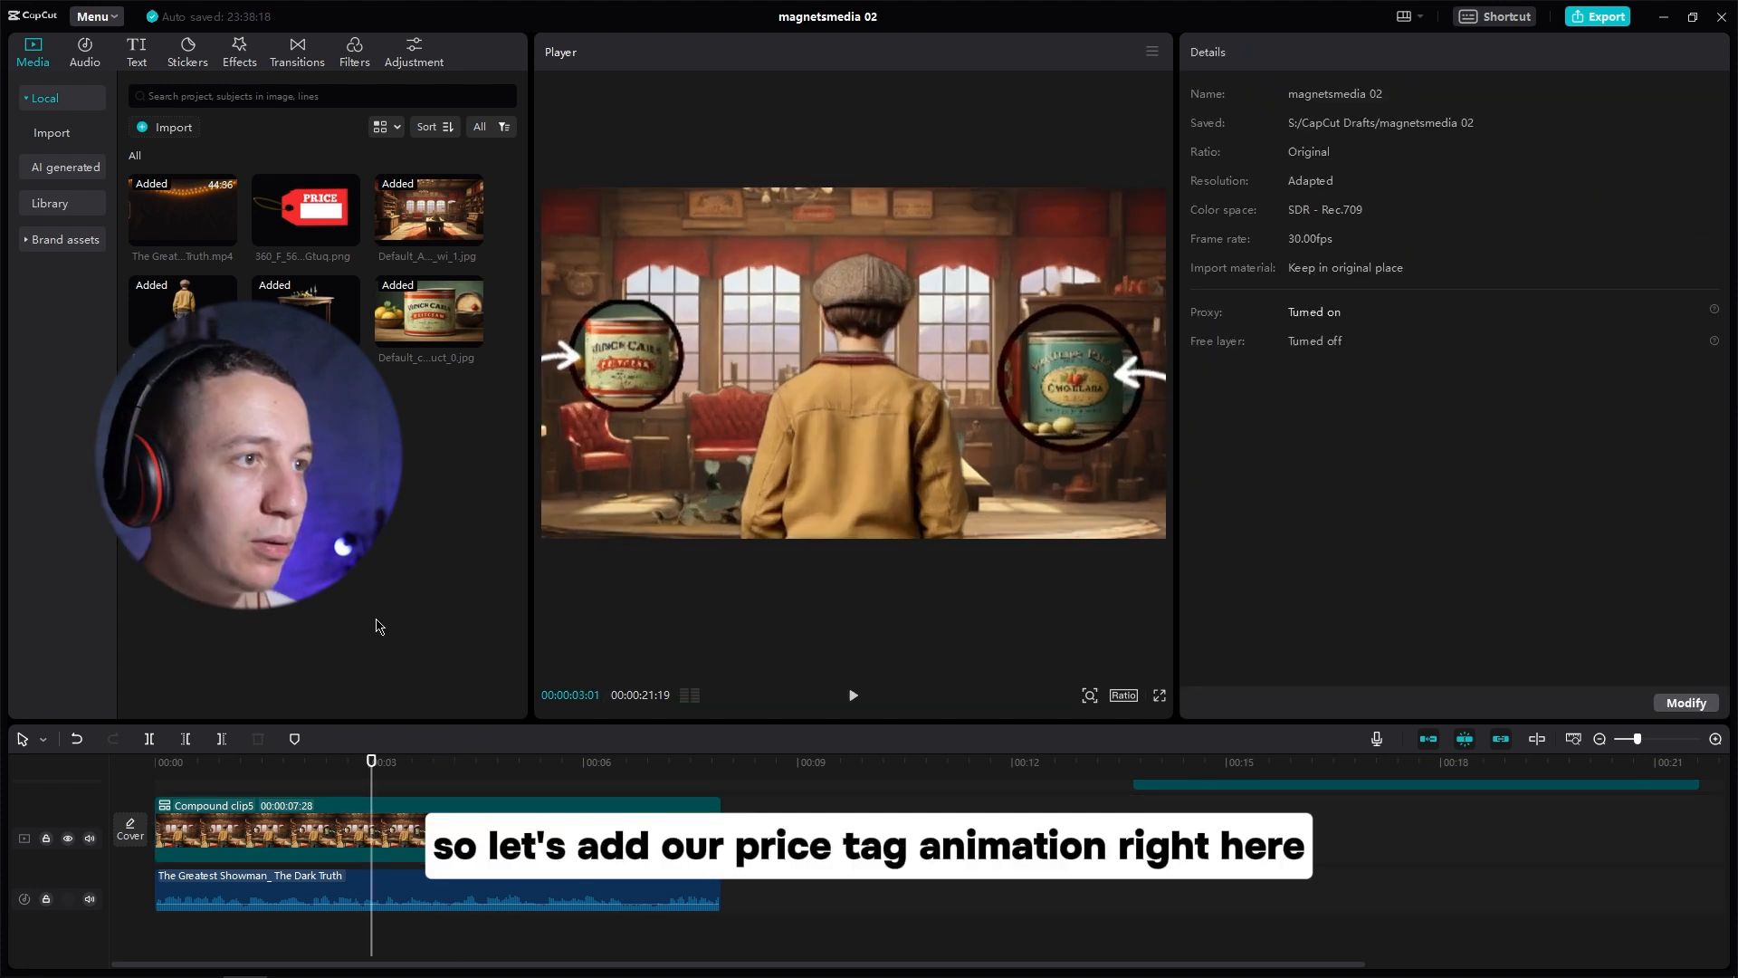
# Step: Place the price tag image above the scene at 00:00:03:07 and give it a lengthened Slide Right entrance animation
pyautogui.moveTo(308, 221); pyautogui.dragTo(399, 850)
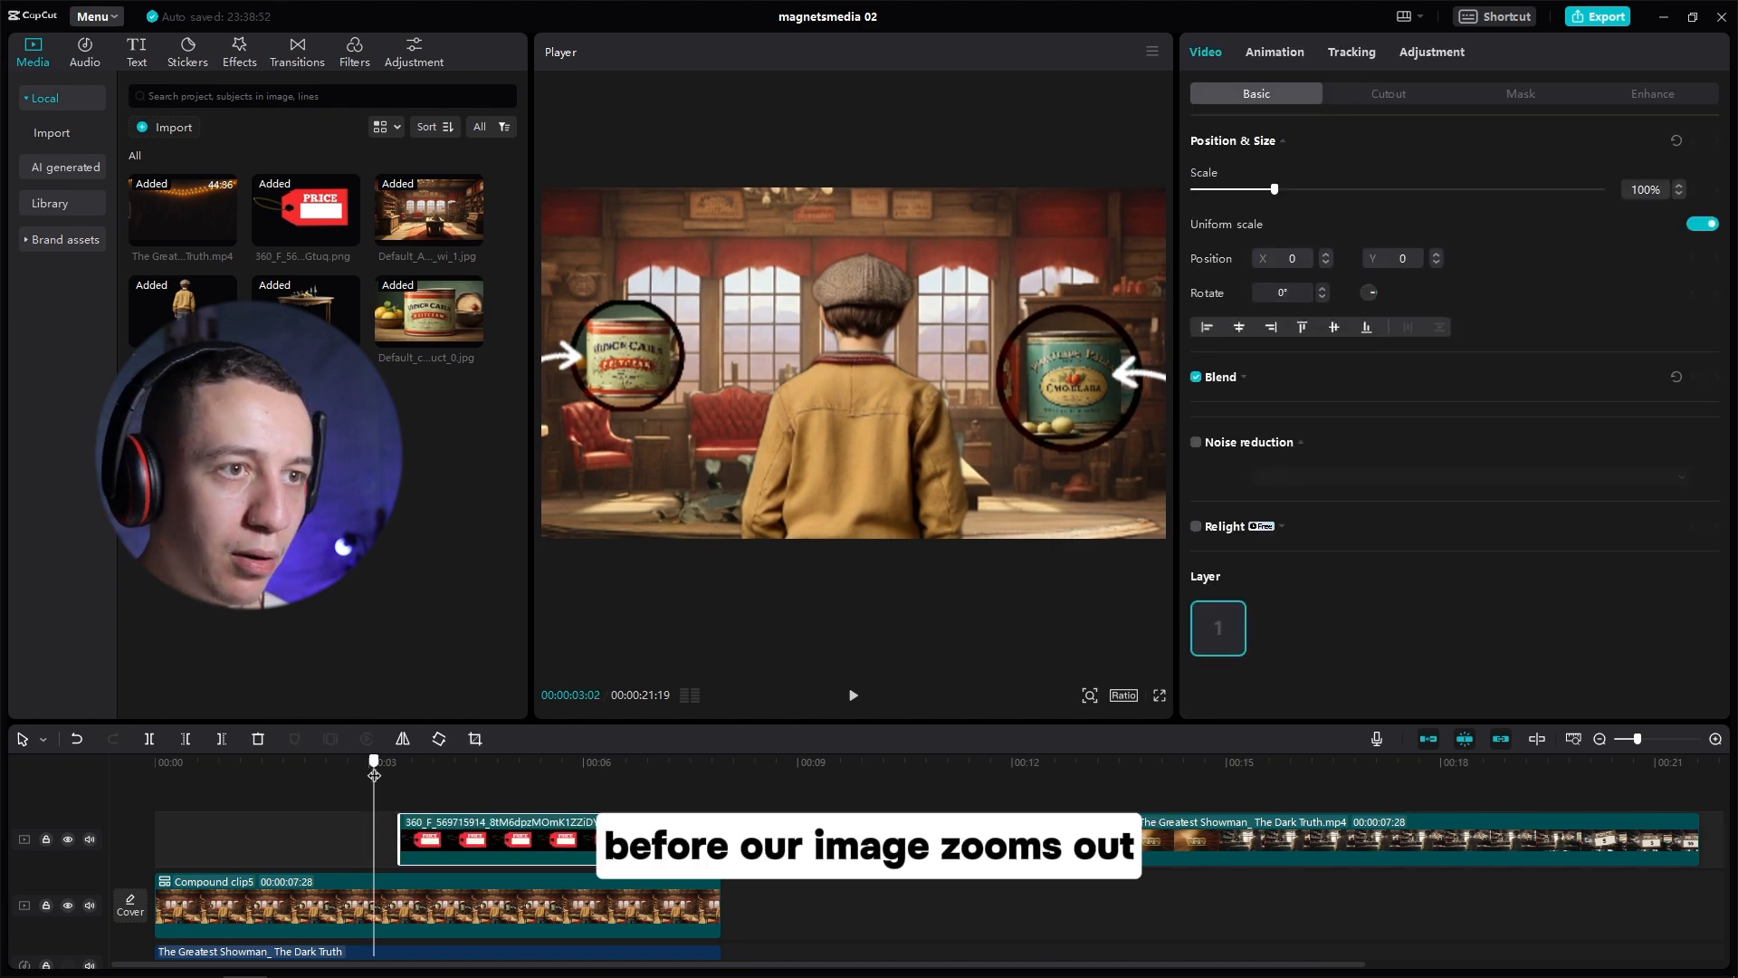
pyautogui.moveTo(379, 776); pyautogui.dragTo(385, 775)
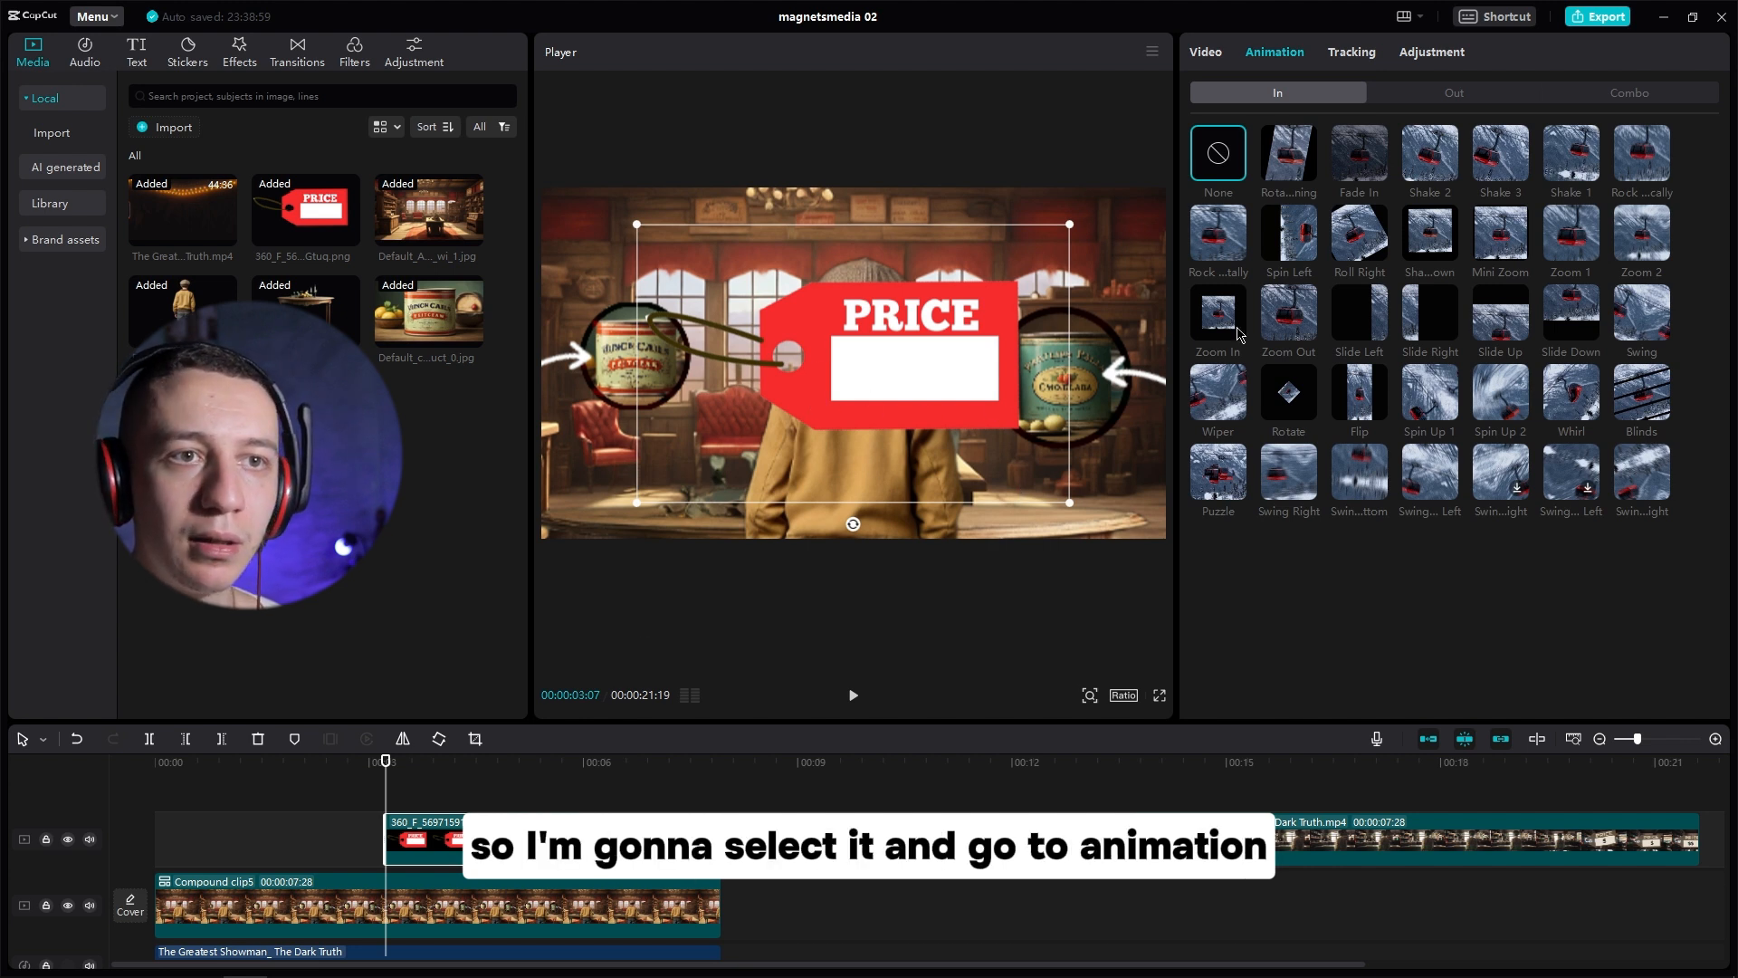
pyautogui.click(1436, 335)
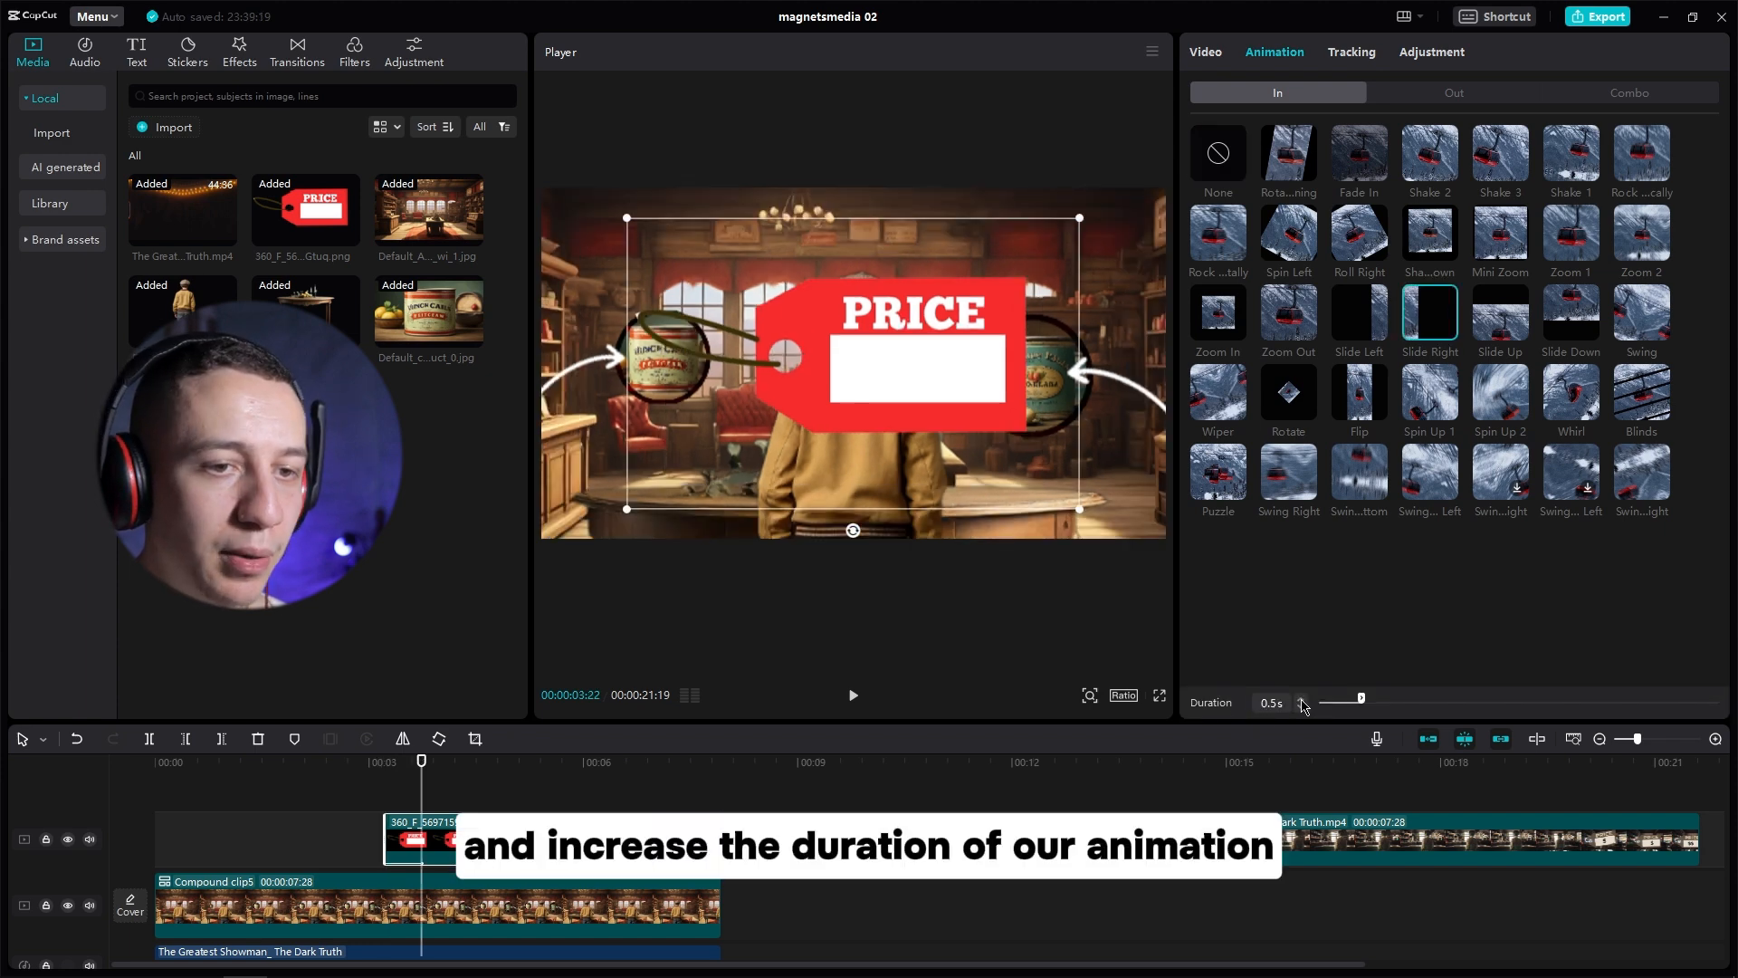
pyautogui.click(1300, 699)
pyautogui.click(1300, 699)
pyautogui.click(1301, 699)
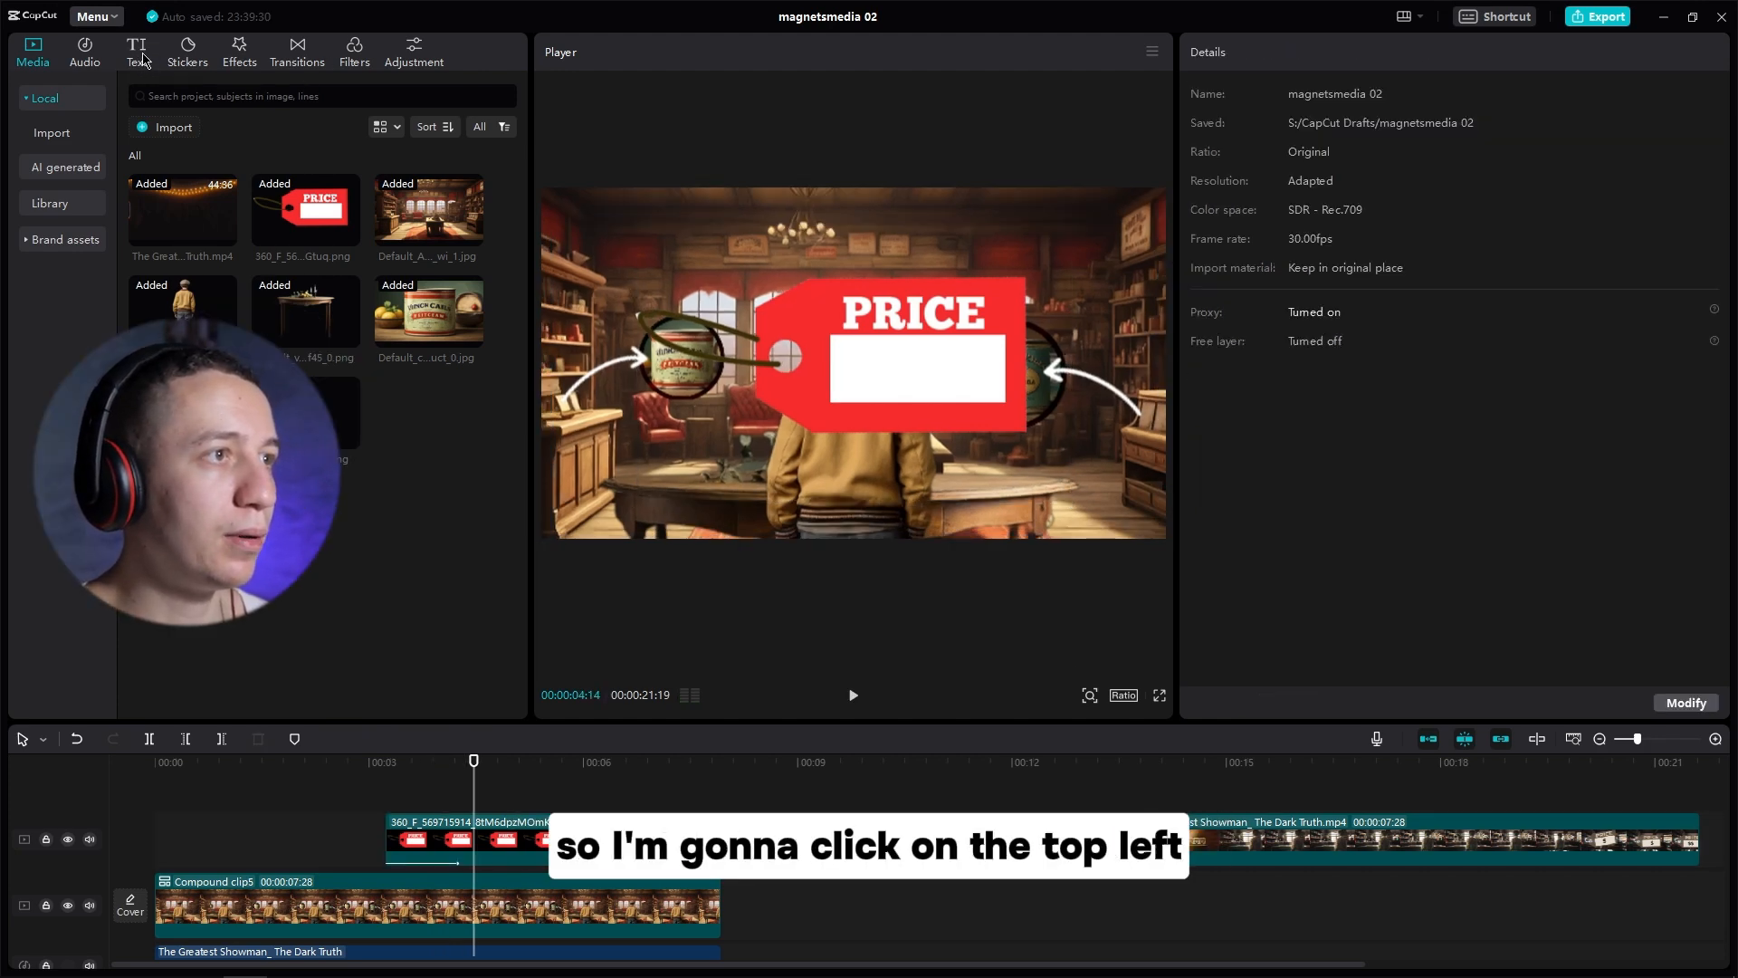
# Step: Add a black "$" text on the price tag at X 390, Y -39, and turn it into a compound clip
pyautogui.click(137, 52)
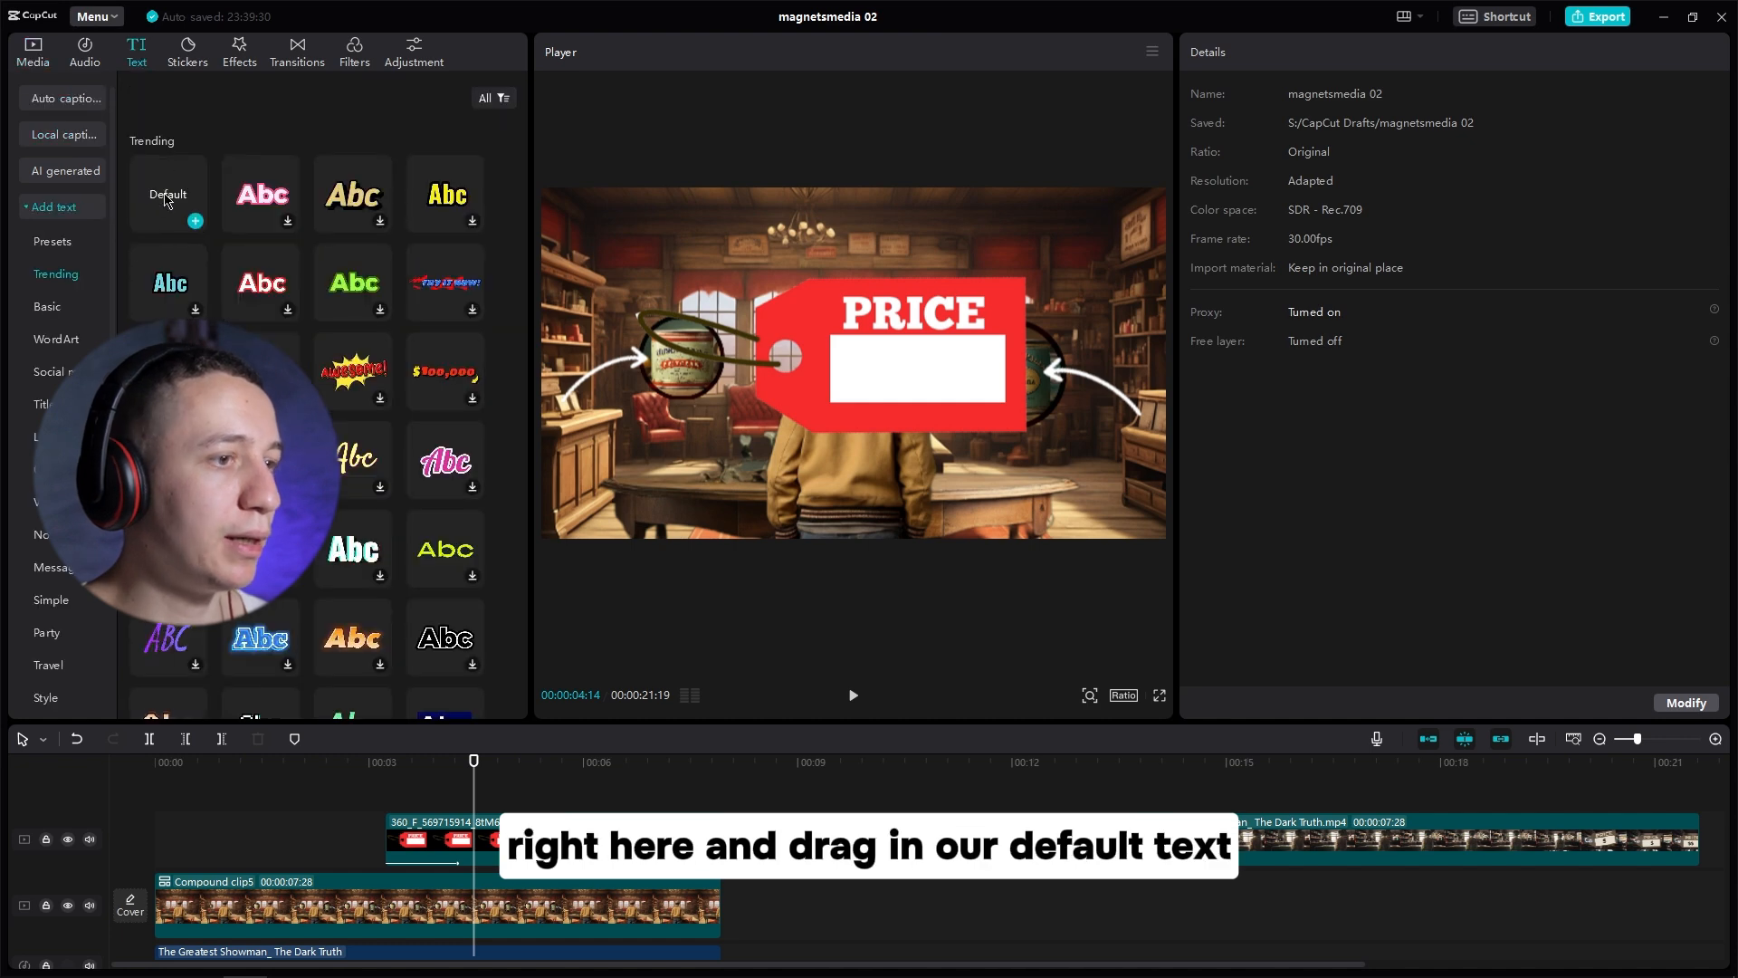
pyautogui.moveTo(168, 185); pyautogui.dragTo(478, 808)
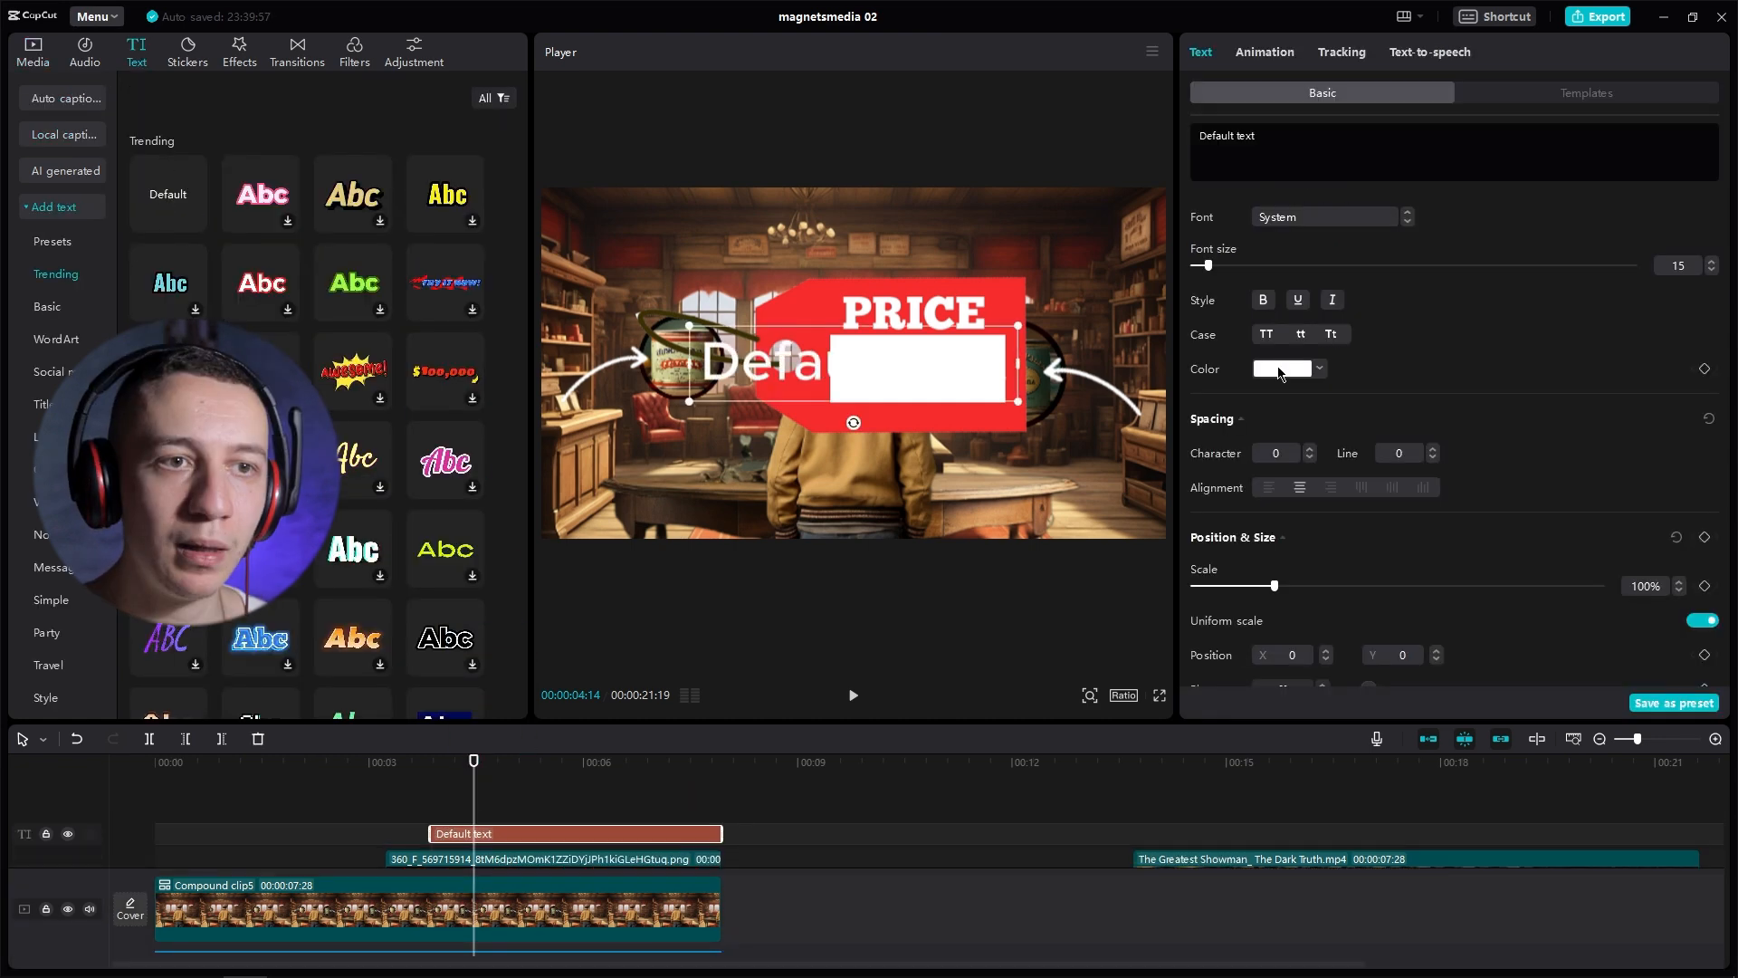
pyautogui.click(1279, 373)
pyautogui.moveTo(1278, 405); pyautogui.dragTo(1444, 529)
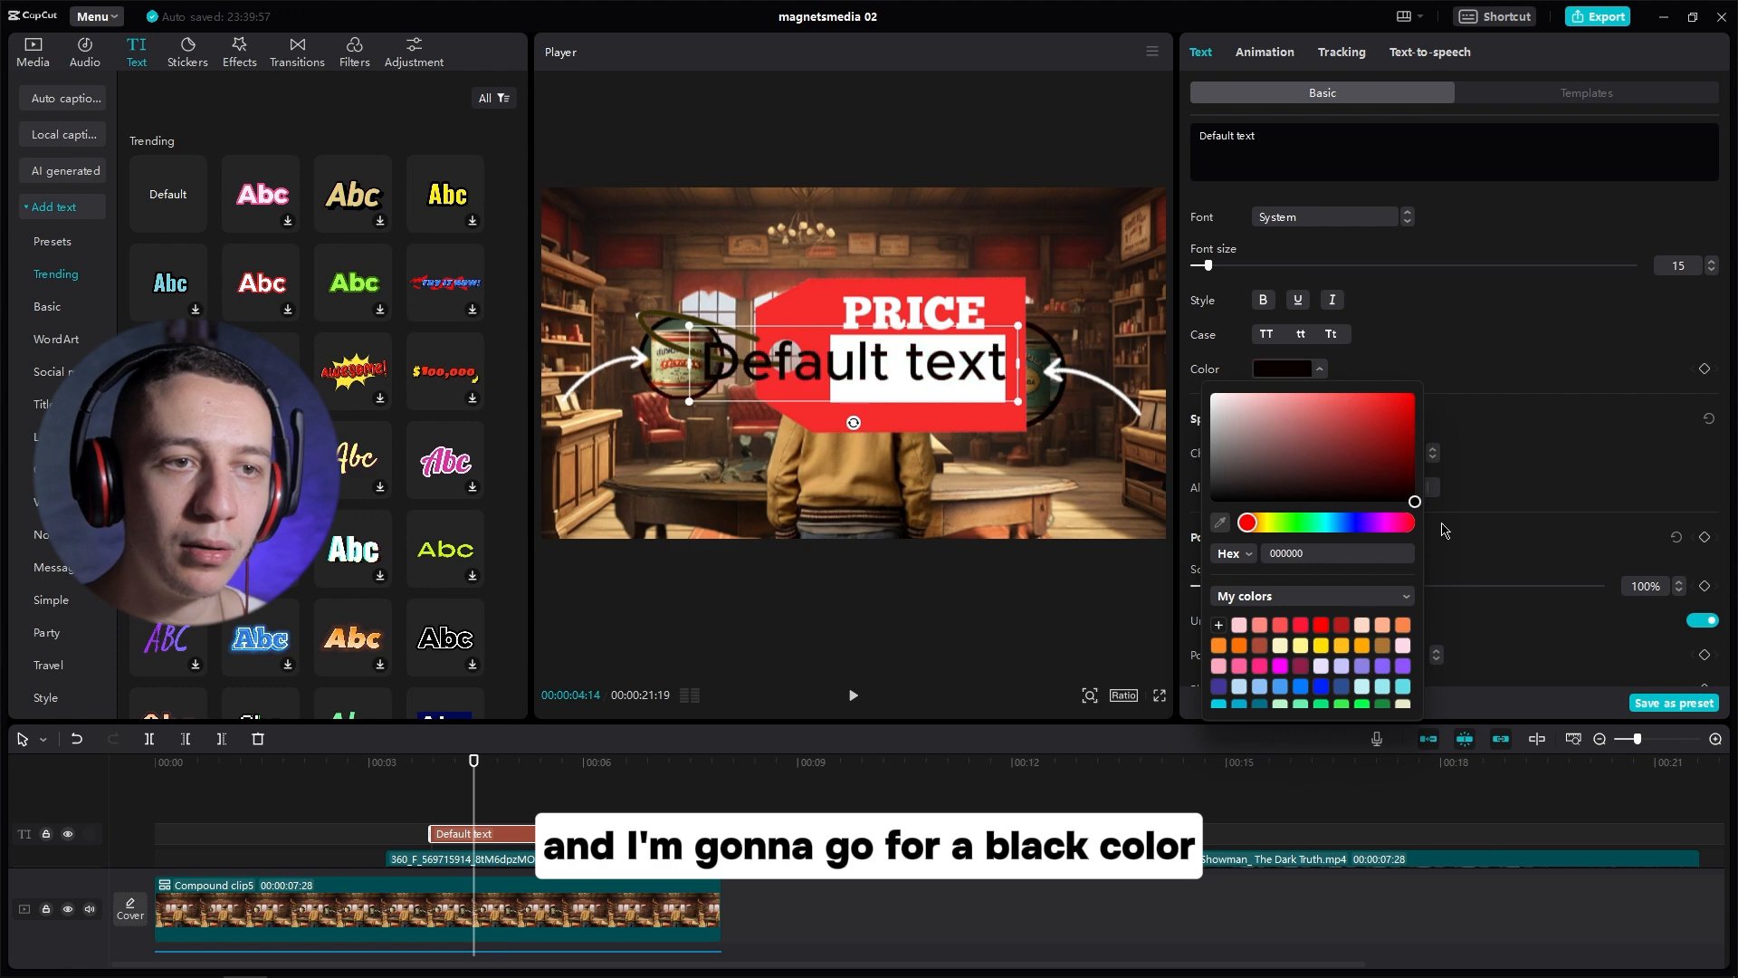
pyautogui.click(1276, 165)
pyautogui.moveTo(1283, 143); pyautogui.dragTo(1153, 143)
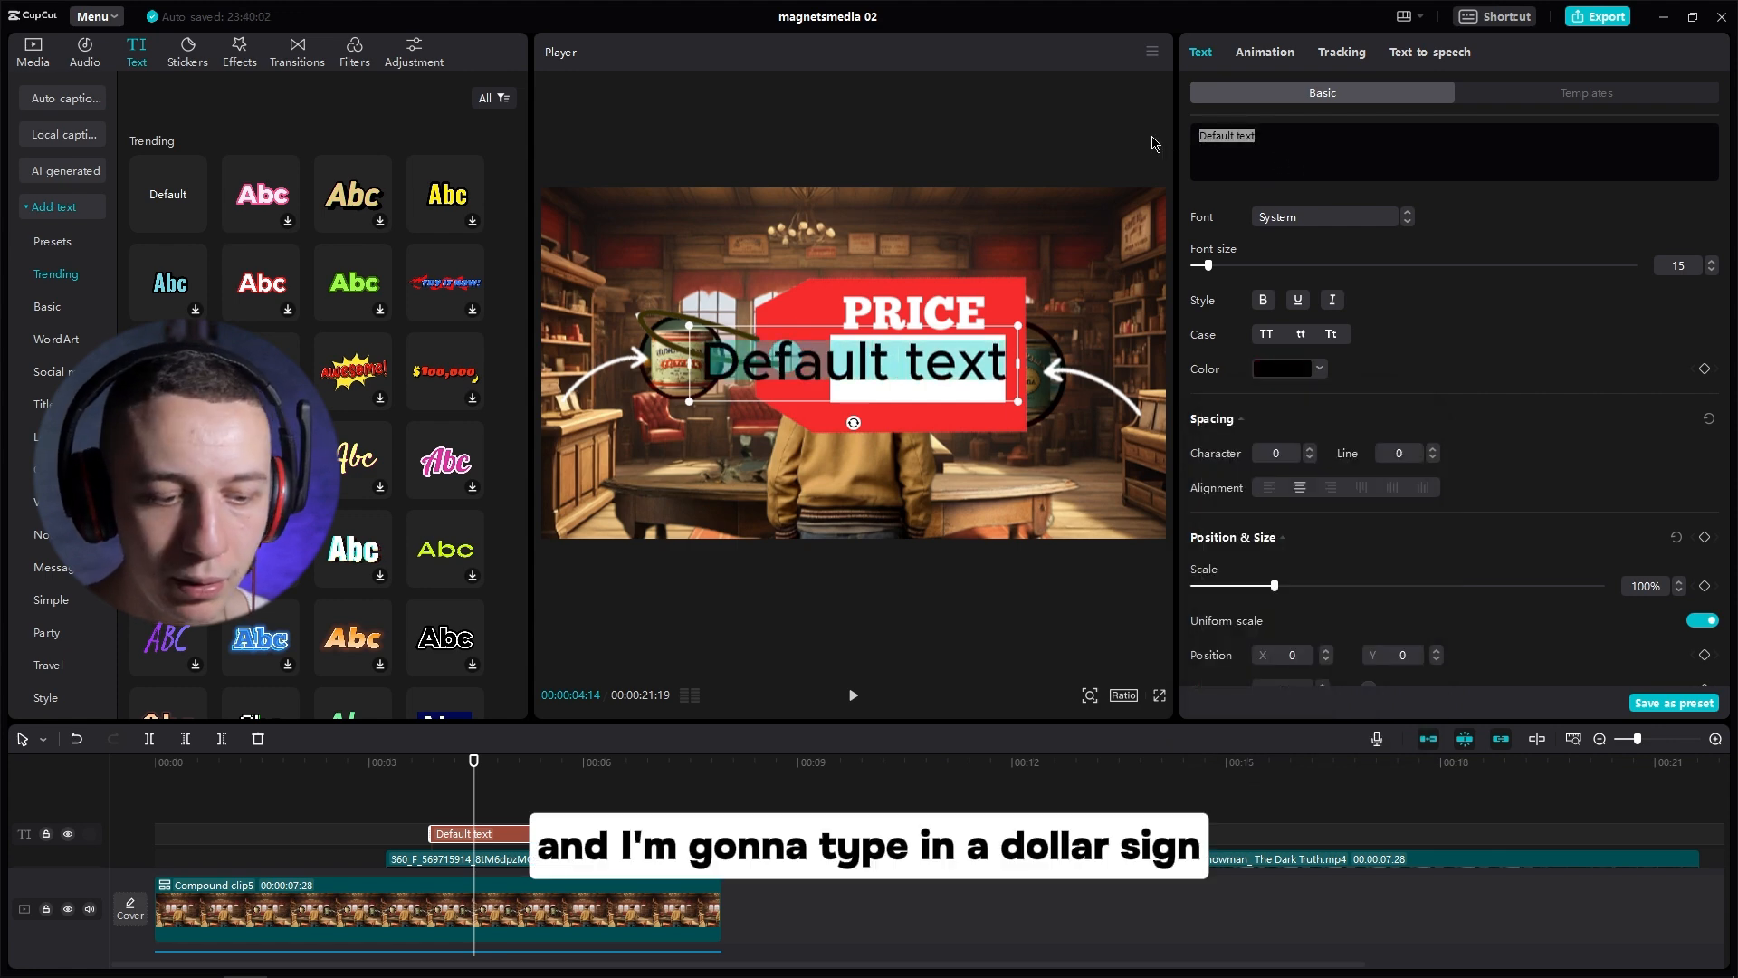
pyautogui.write('$')
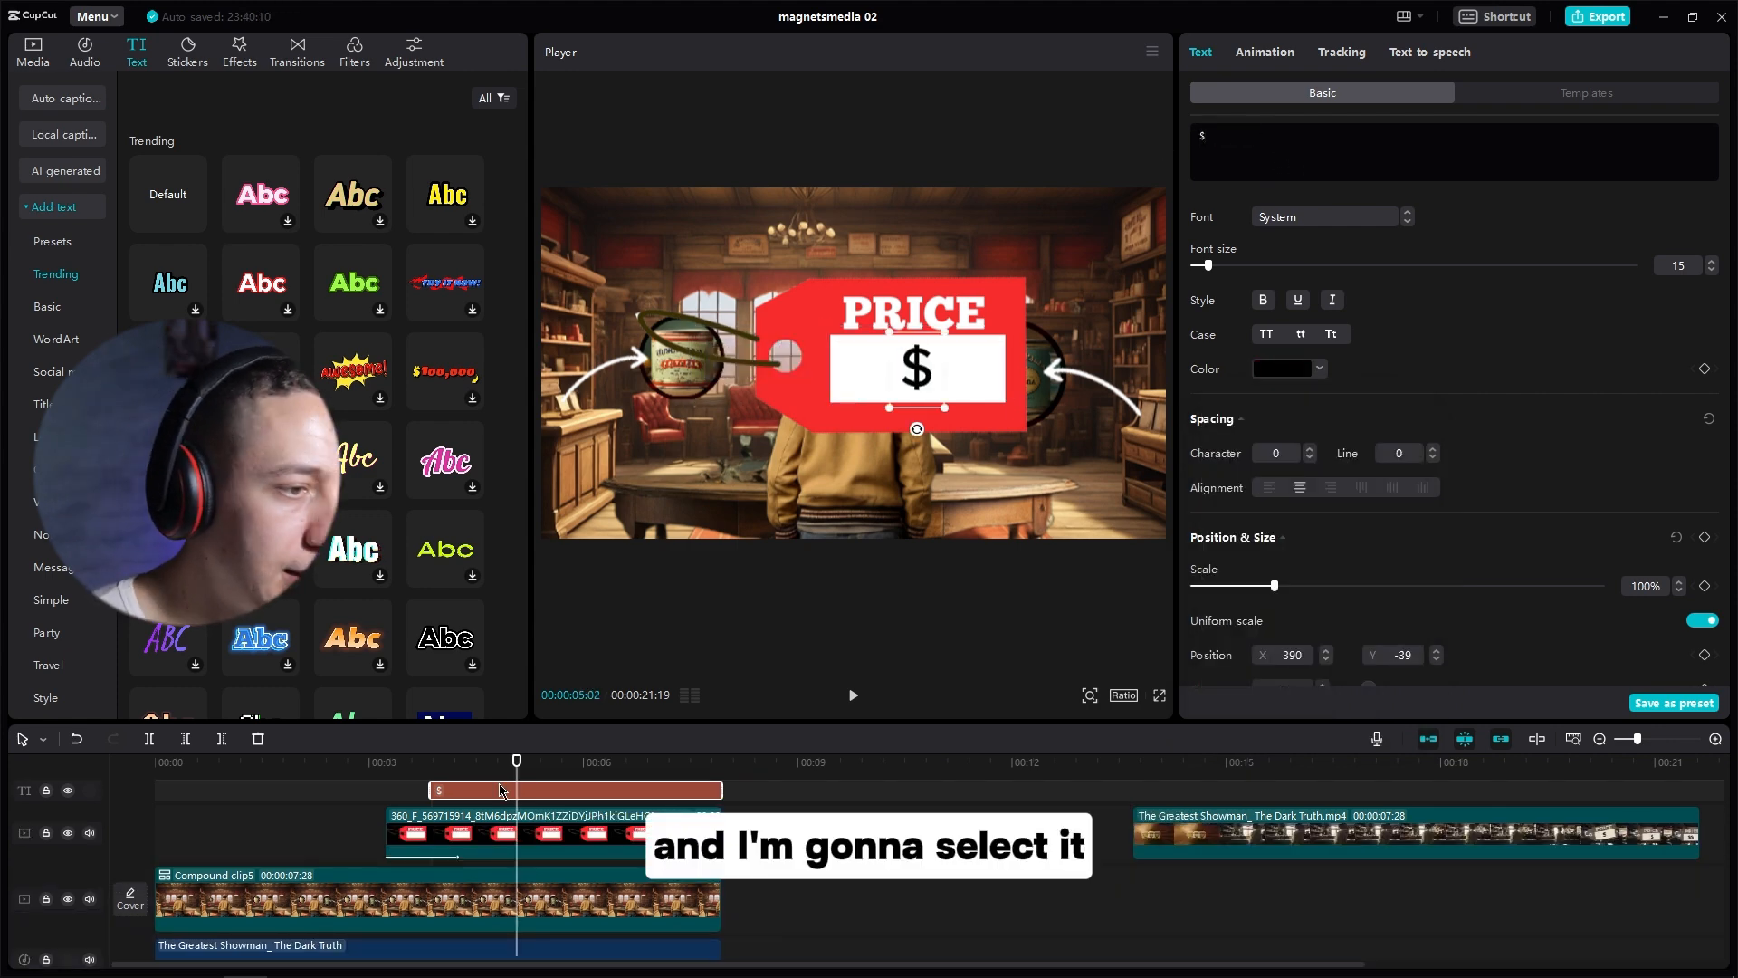
pyautogui.rightClick(501, 790)
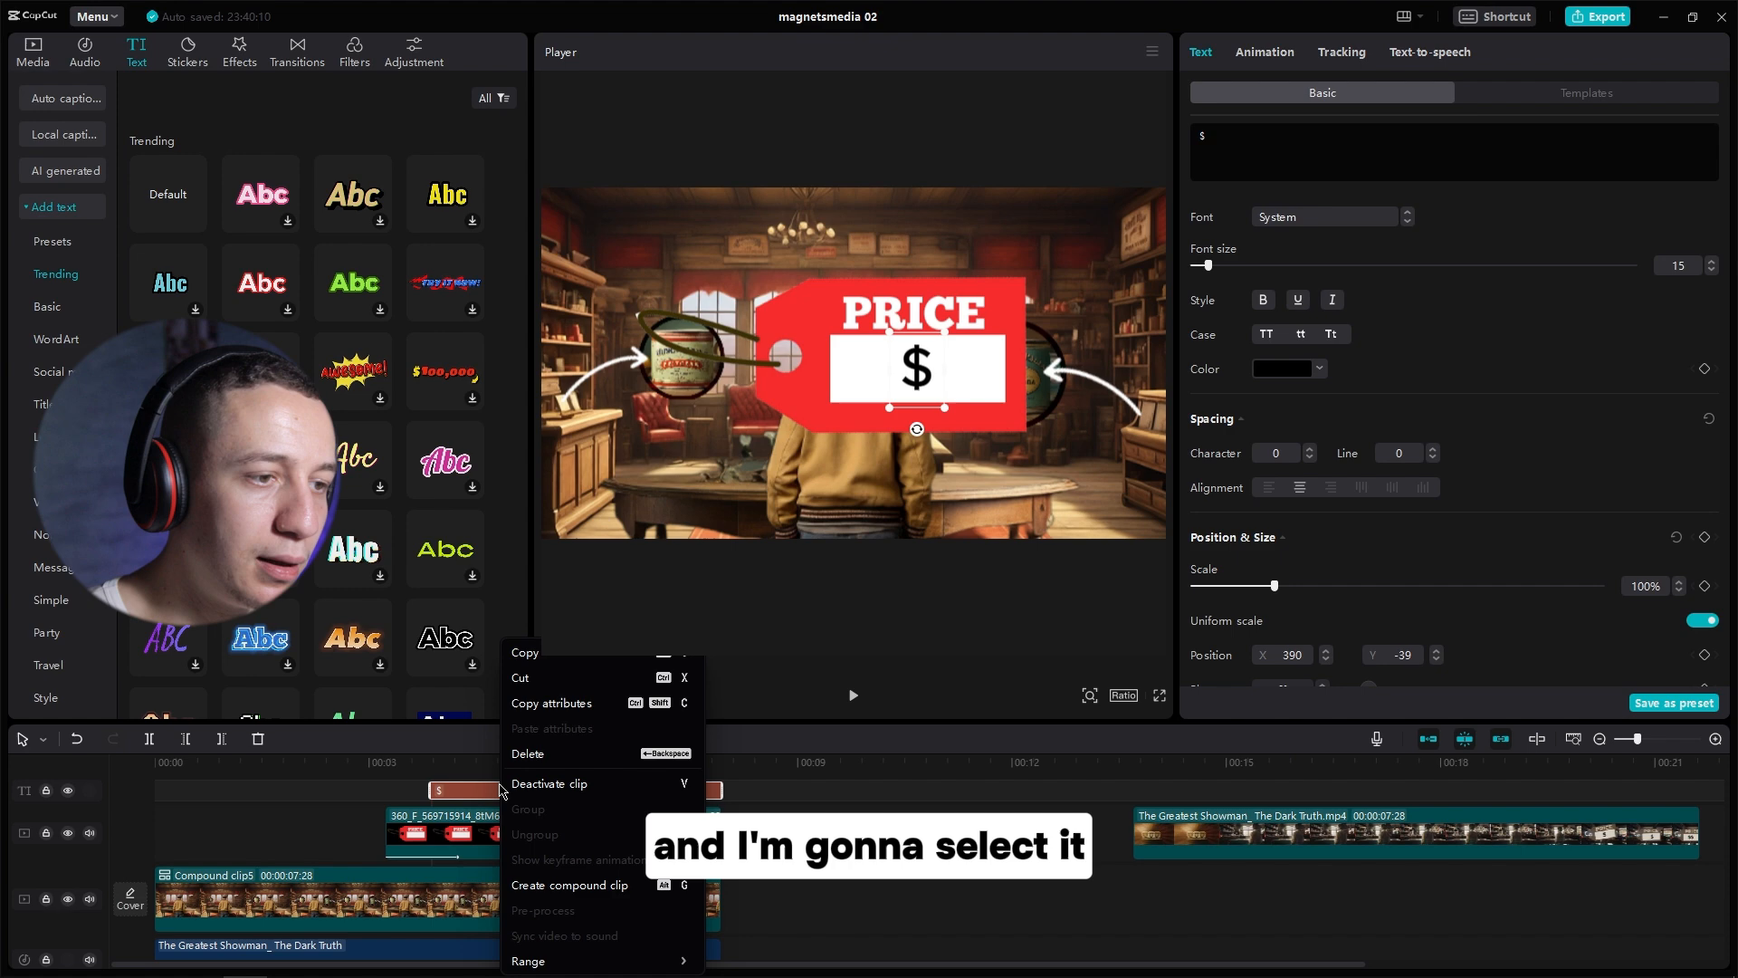
pyautogui.click(626, 886)
# Step: Check the reference's dollar animation and mask the dollar compound clip with a 398 by 223 rectangle at X 195, Y 0
pyautogui.click(1619, 767)
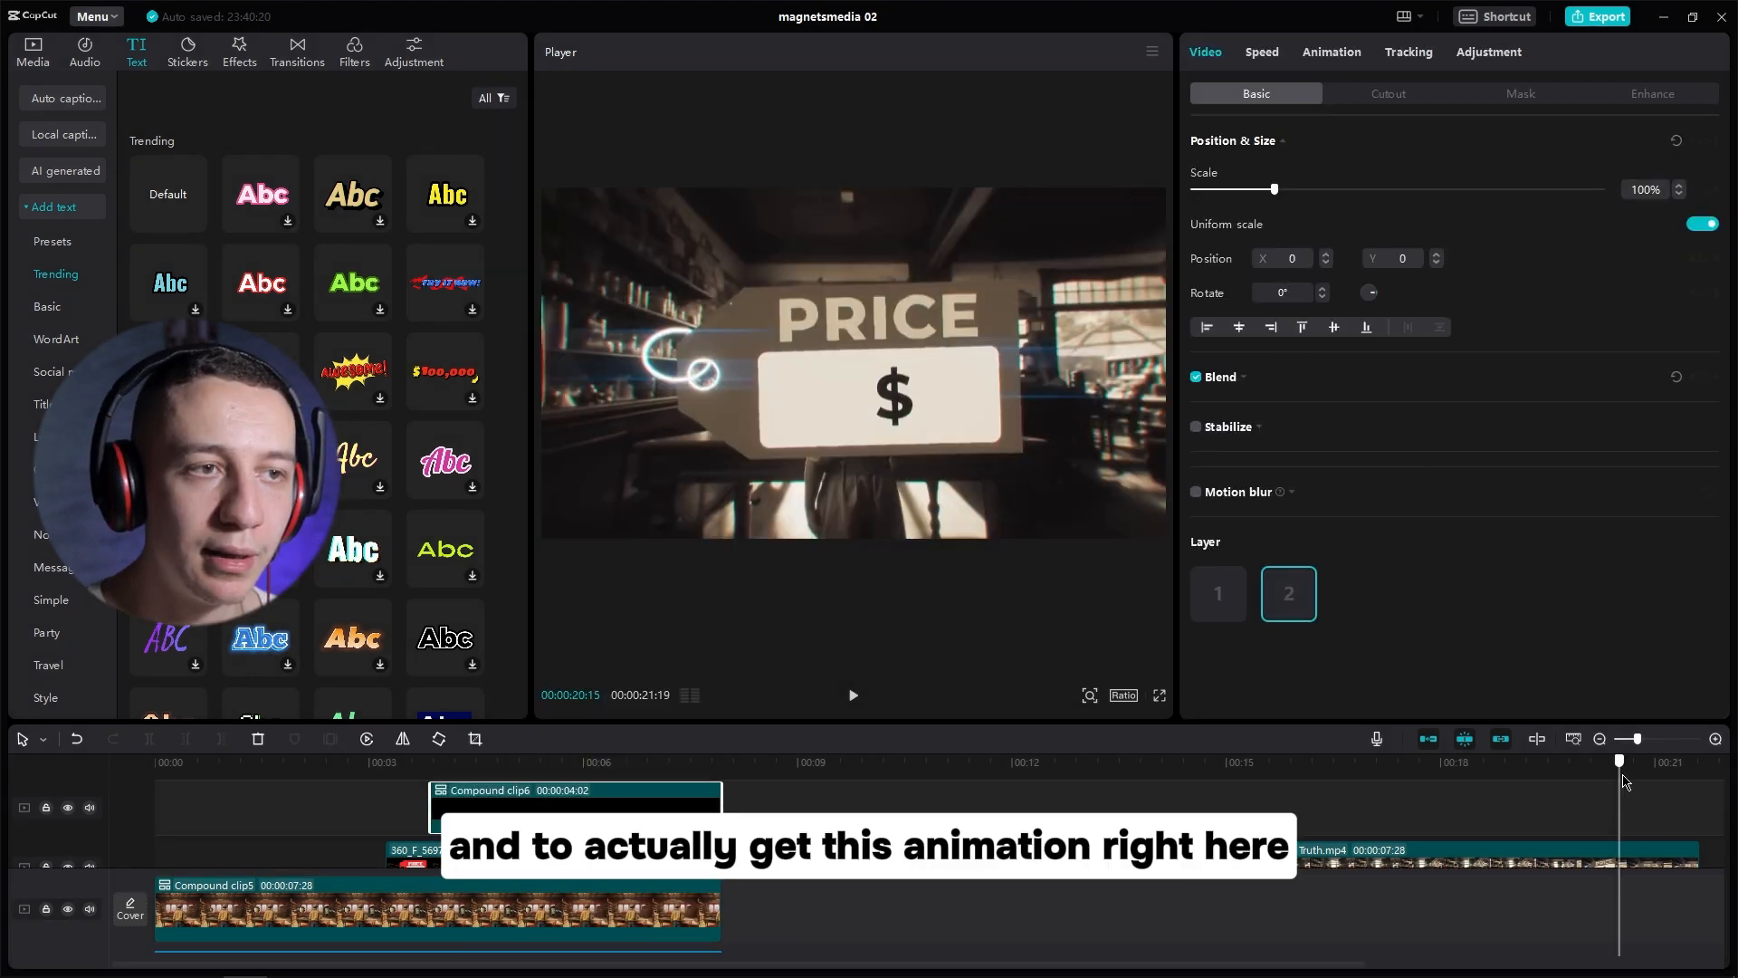
pyautogui.moveTo(1622, 780); pyautogui.dragTo(1670, 780)
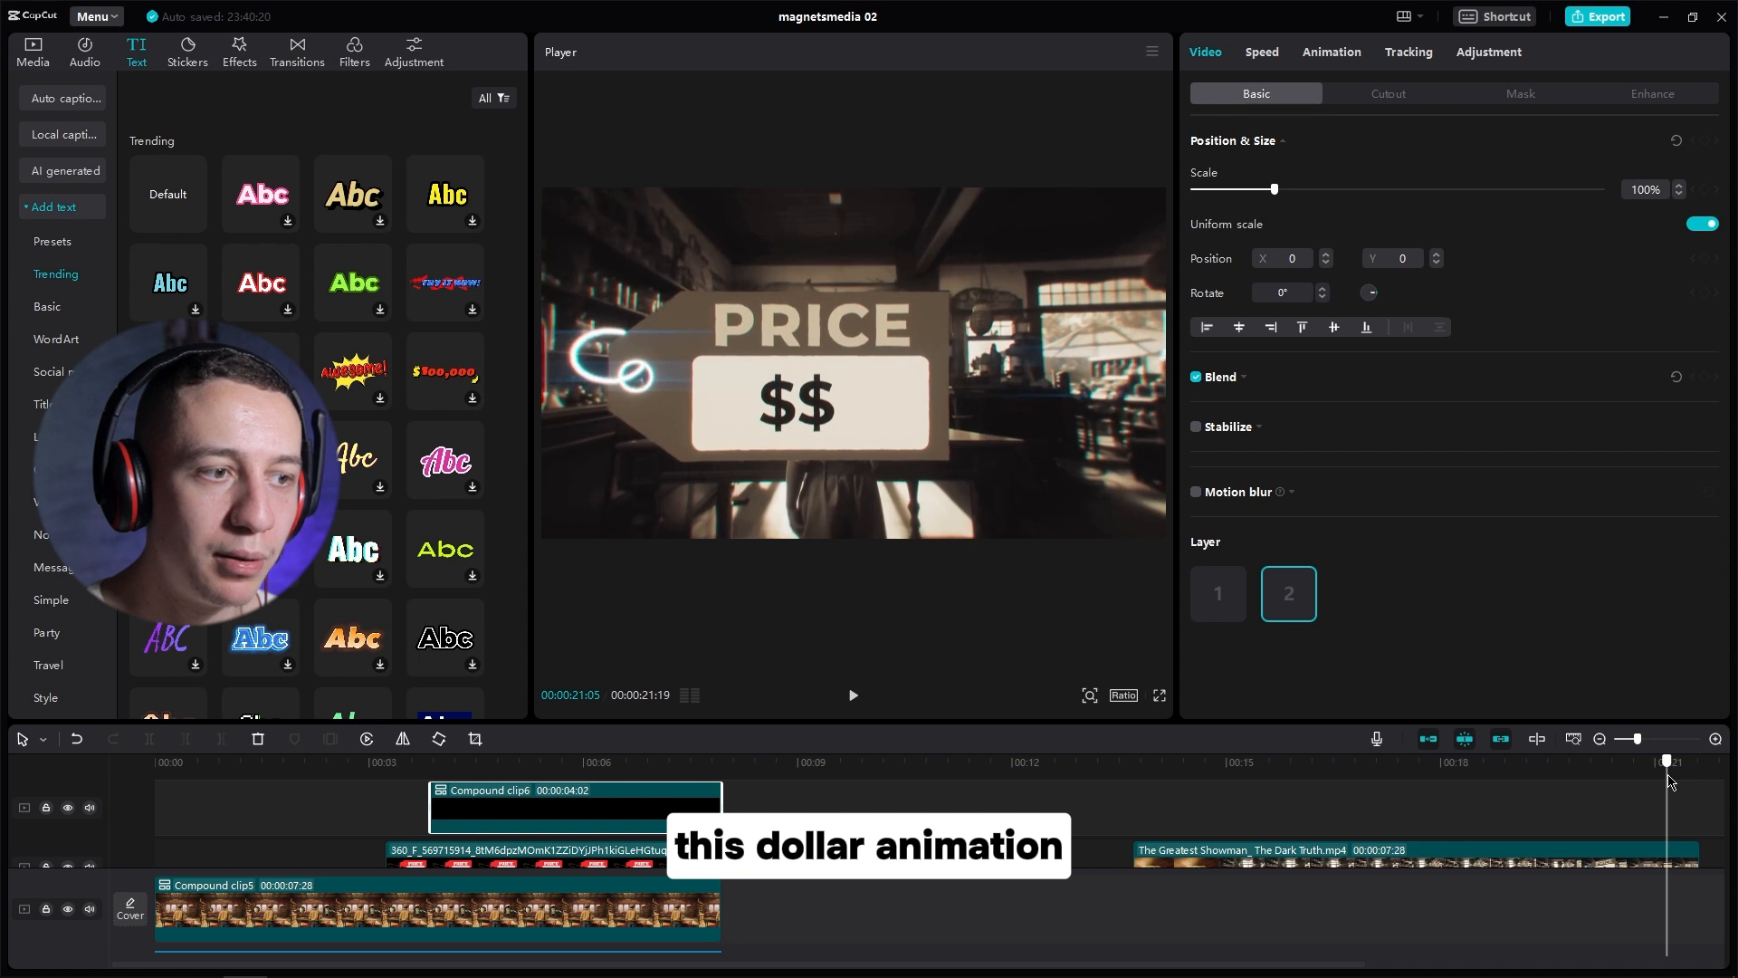
pyautogui.click(626, 764)
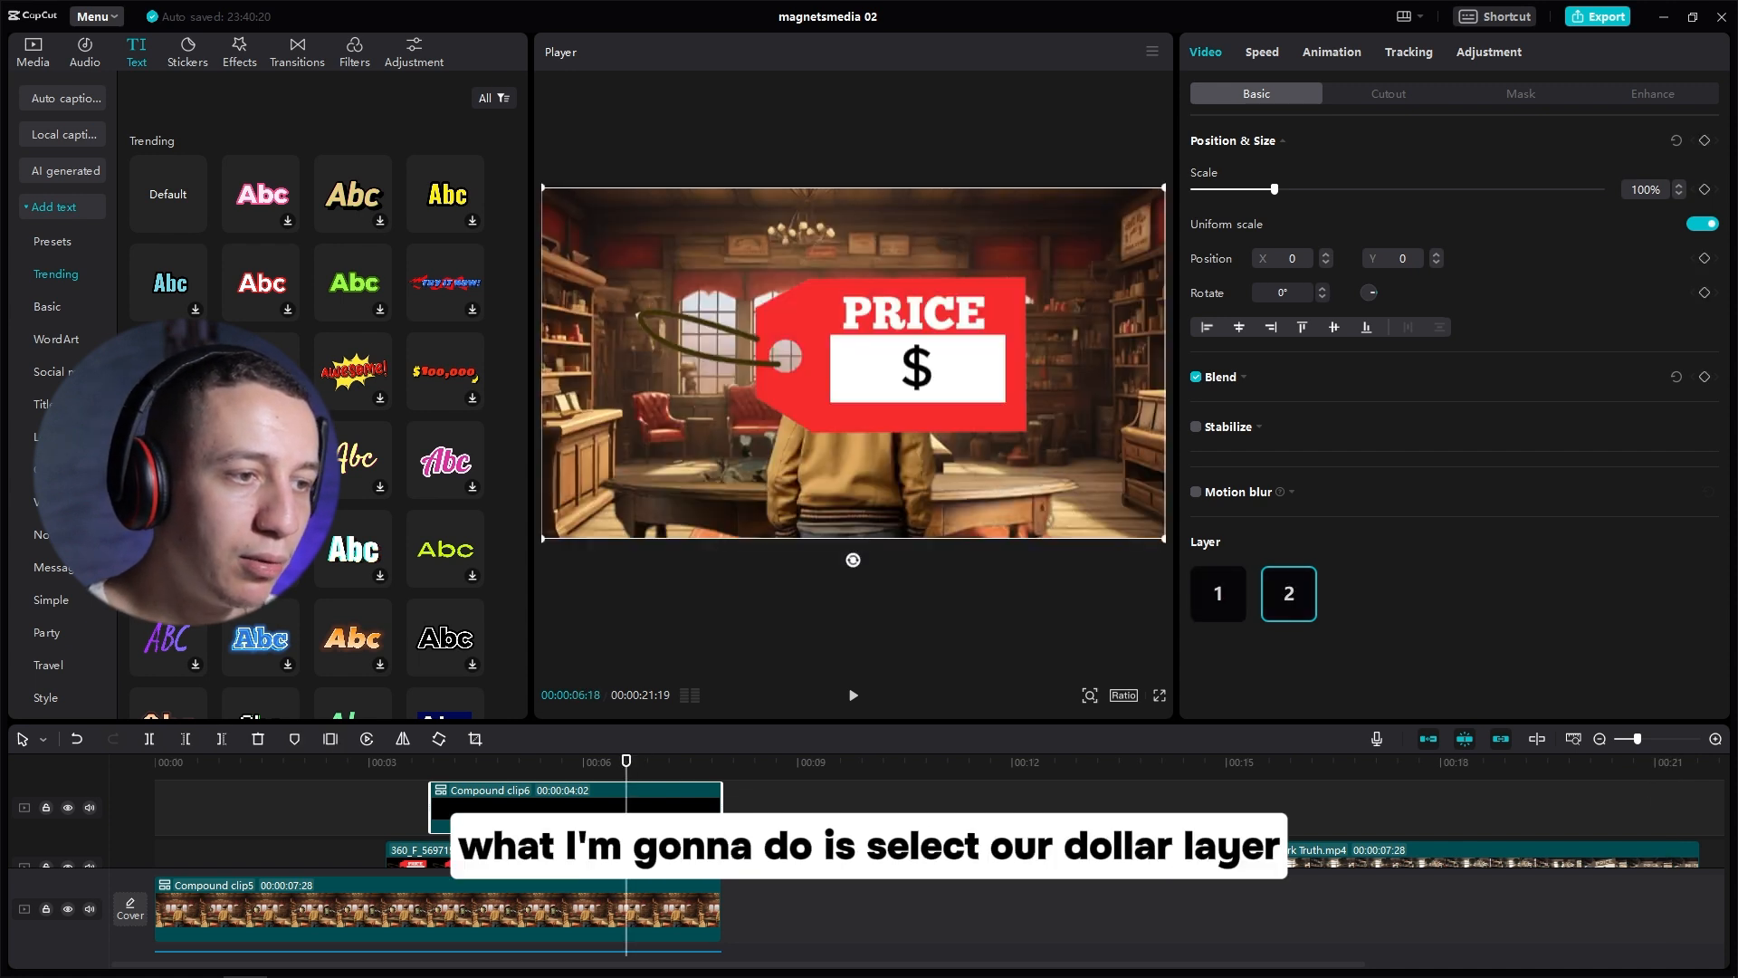
pyautogui.click(1523, 96)
pyautogui.click(1500, 191)
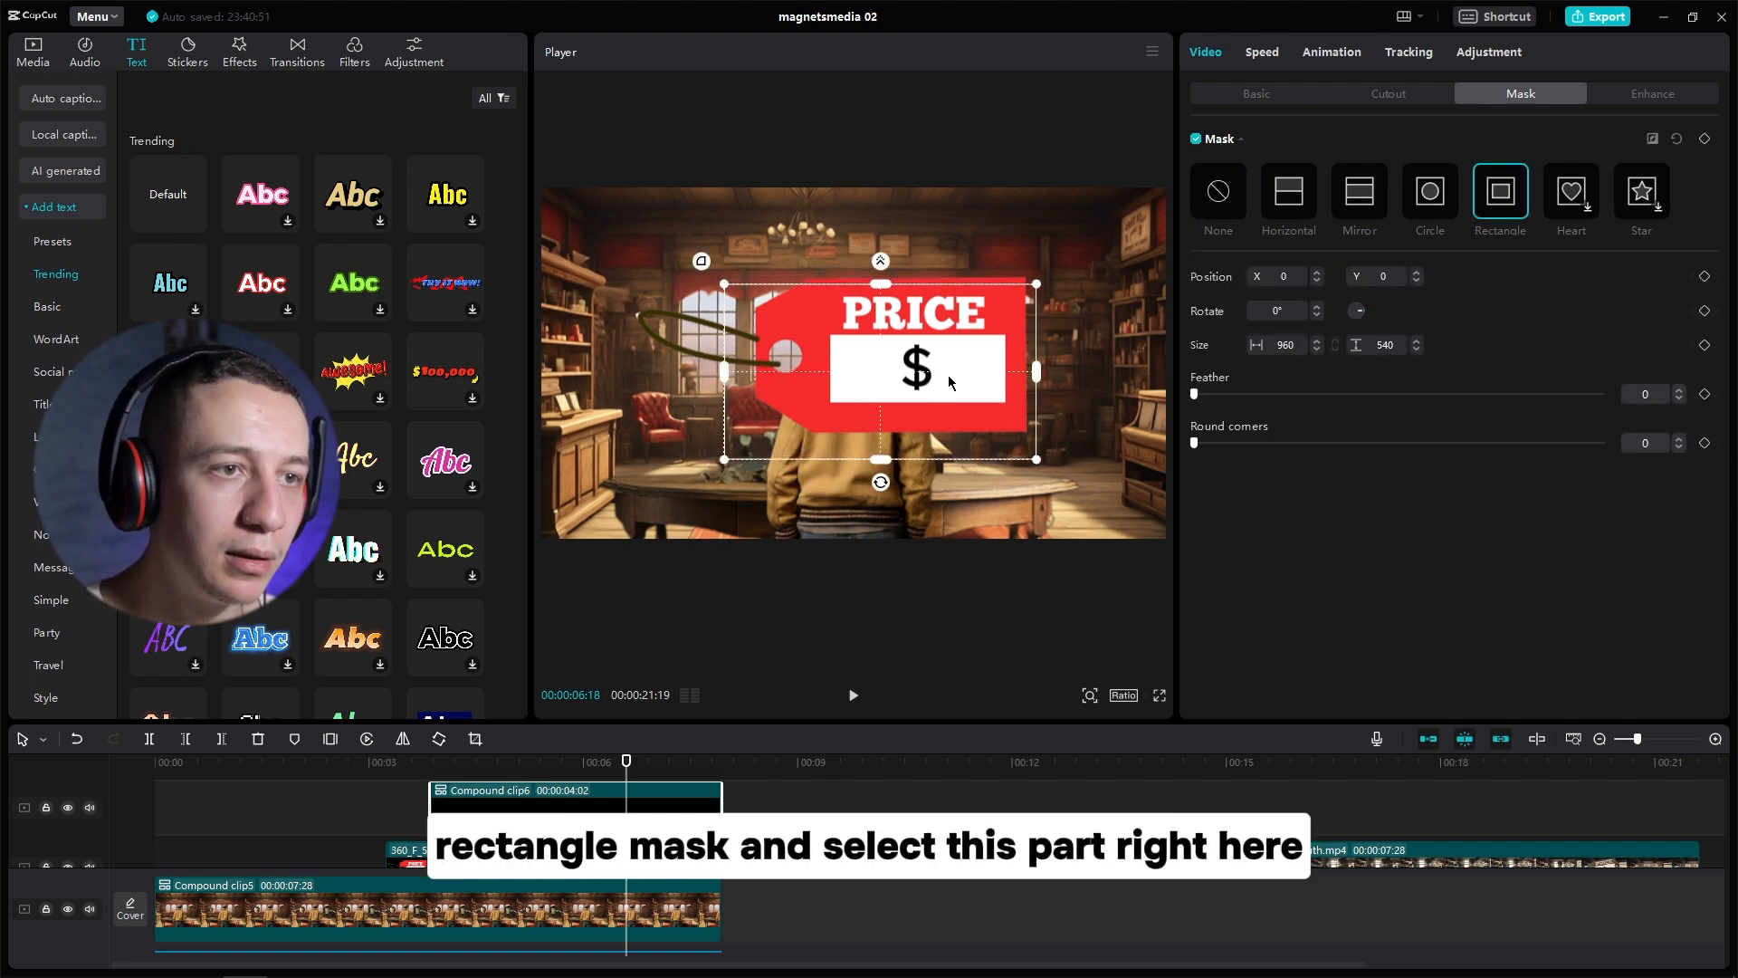
pyautogui.moveTo(948, 382); pyautogui.dragTo(993, 409)
pyautogui.moveTo(772, 314); pyautogui.dragTo(833, 329)
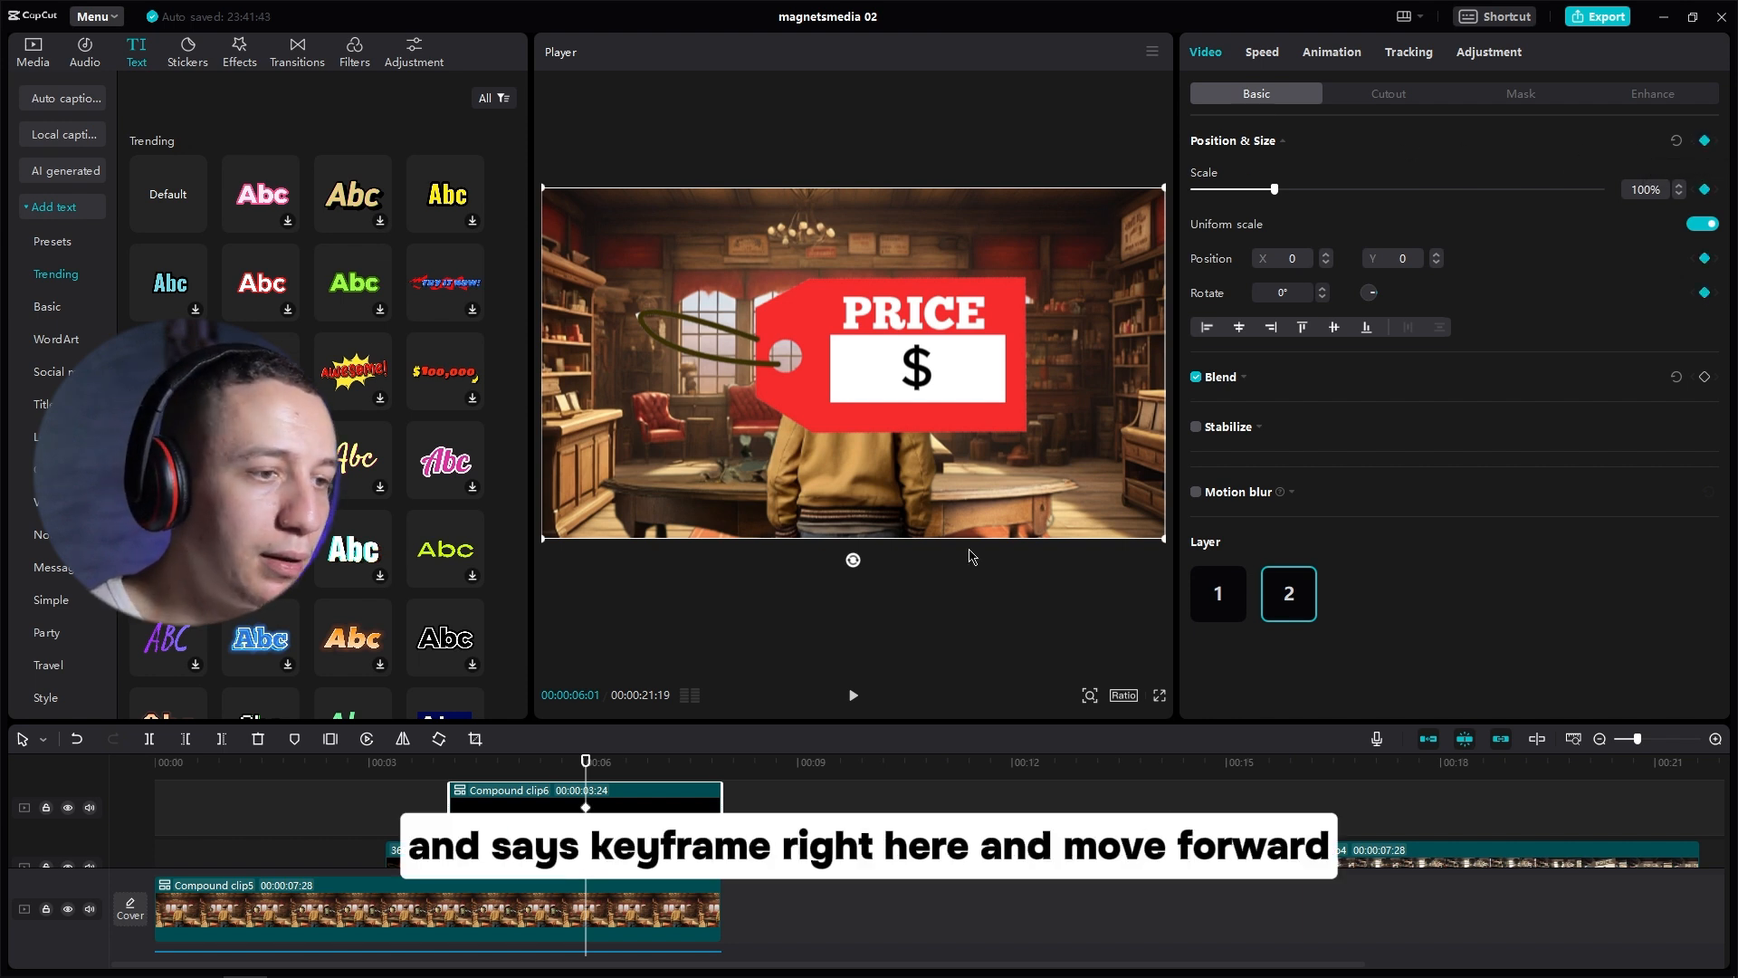
# Step: Keyframe the dollar clip sliding right from 00:00:06:01 to 00:00:06:23 while its mask shifts to X -164, Y -25, and preview it
pyautogui.moveTo(629, 766); pyautogui.dragTo(638, 767)
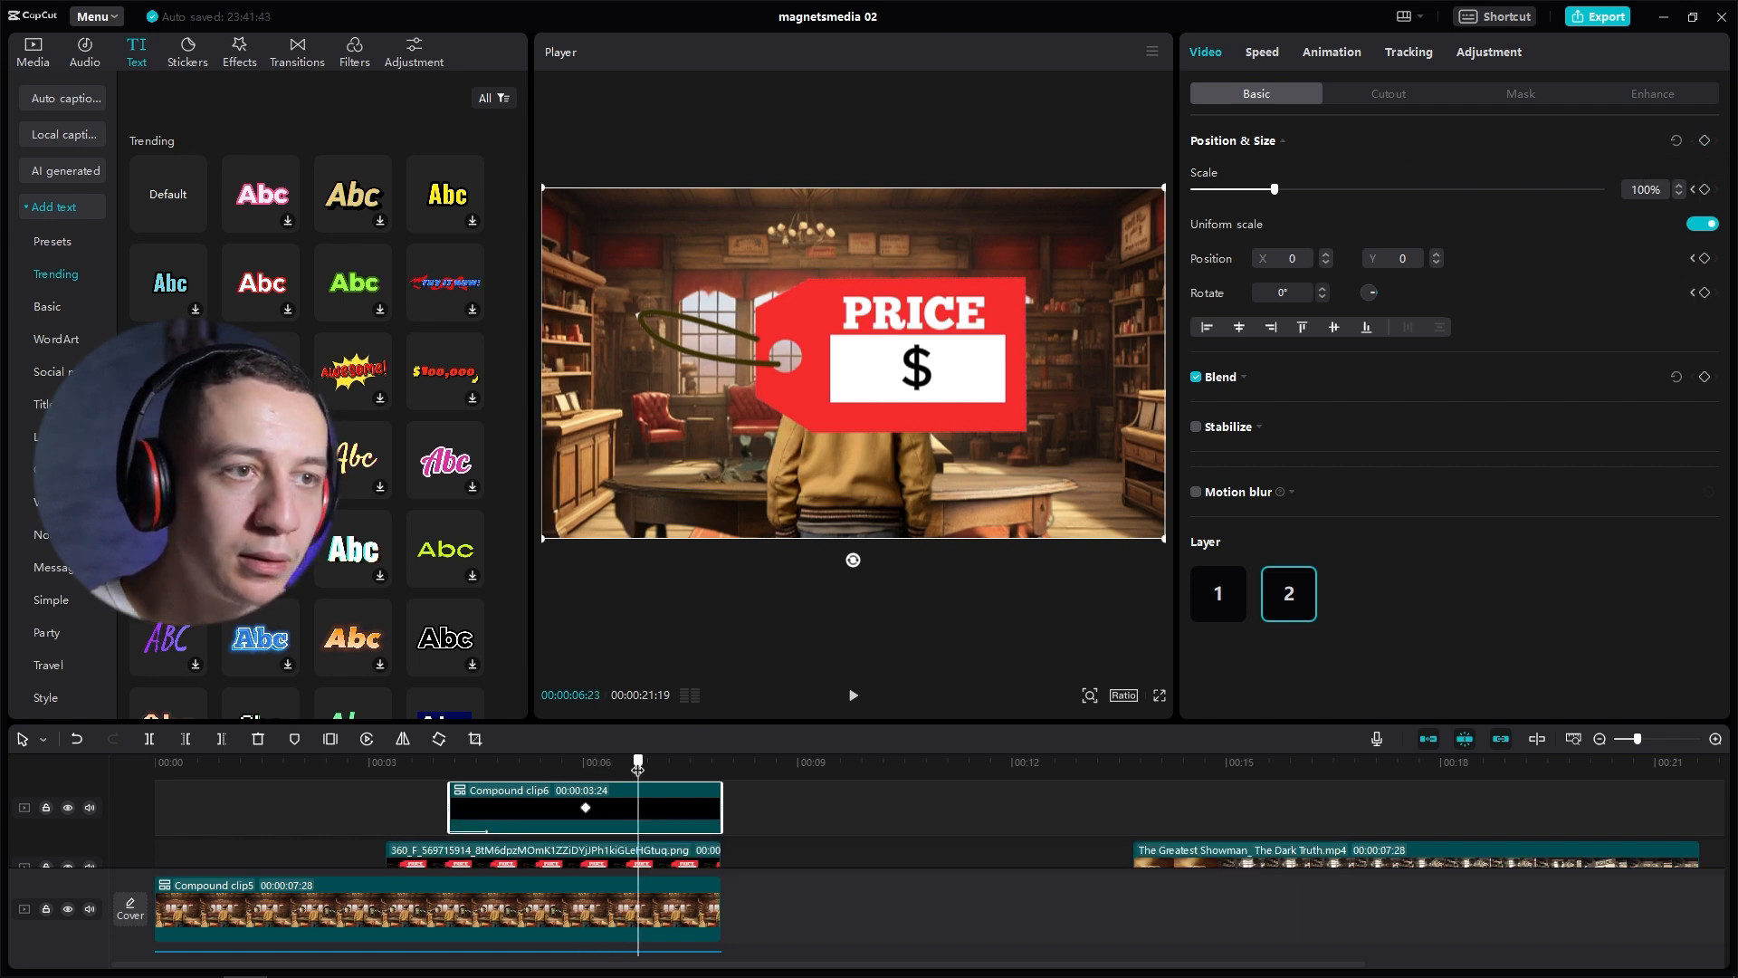
pyautogui.moveTo(949, 376); pyautogui.dragTo(1059, 376)
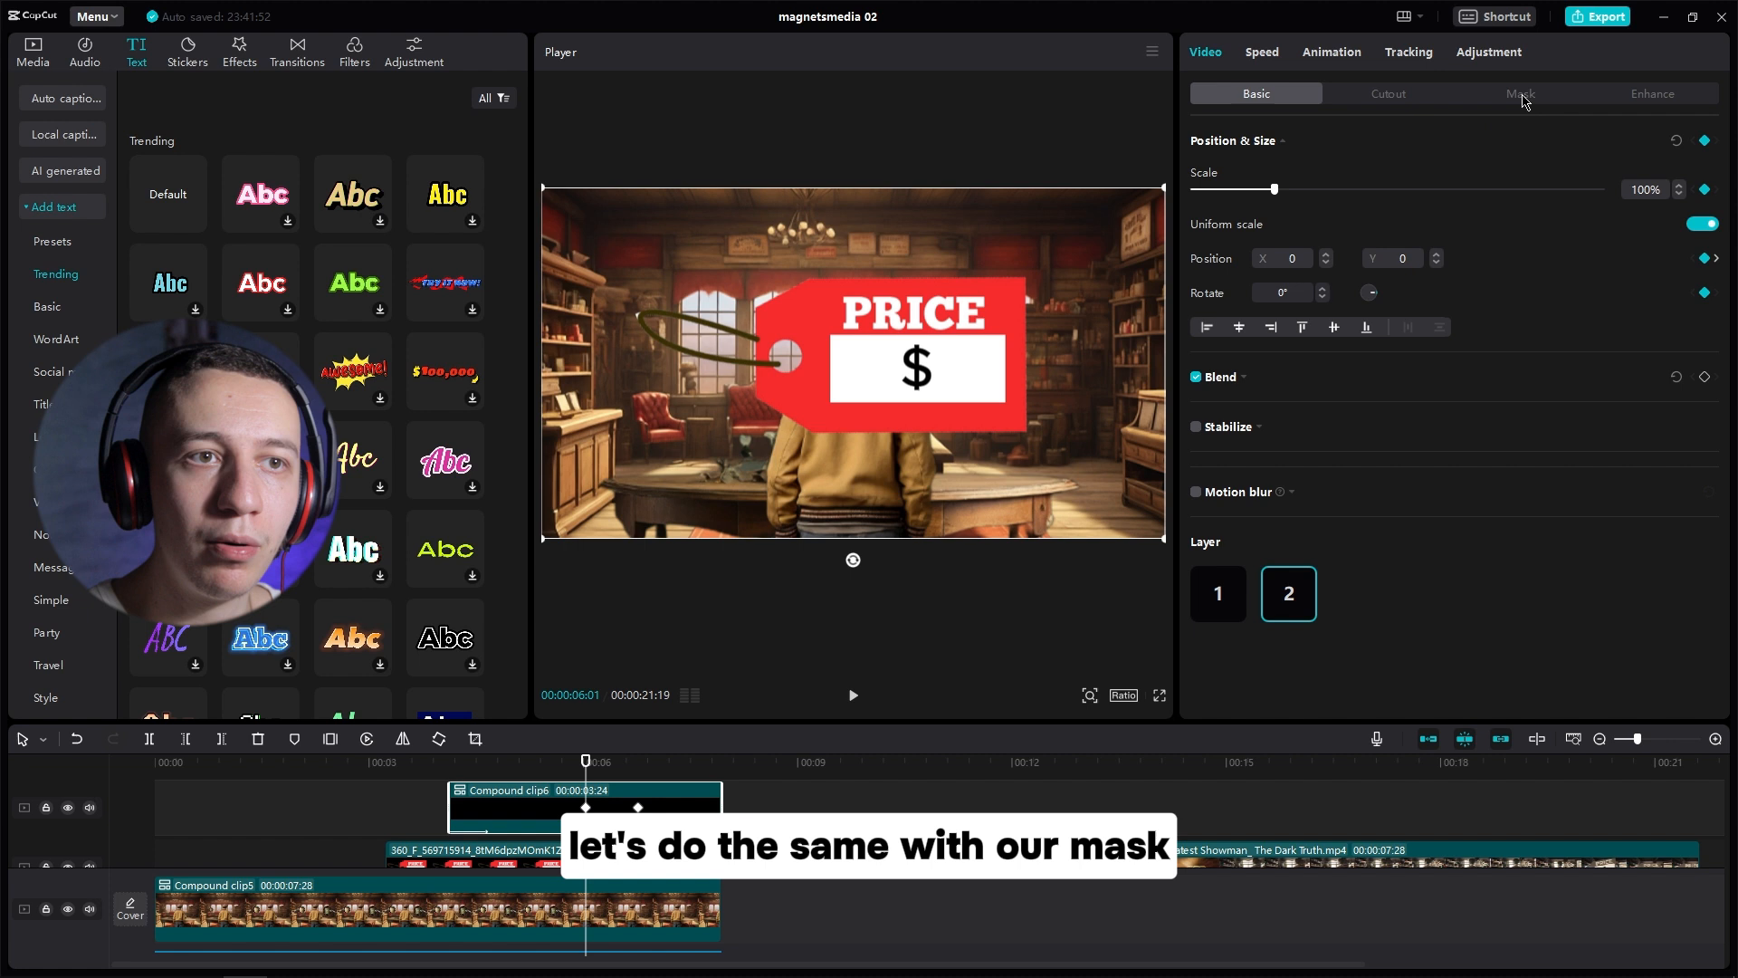
pyautogui.click(1522, 95)
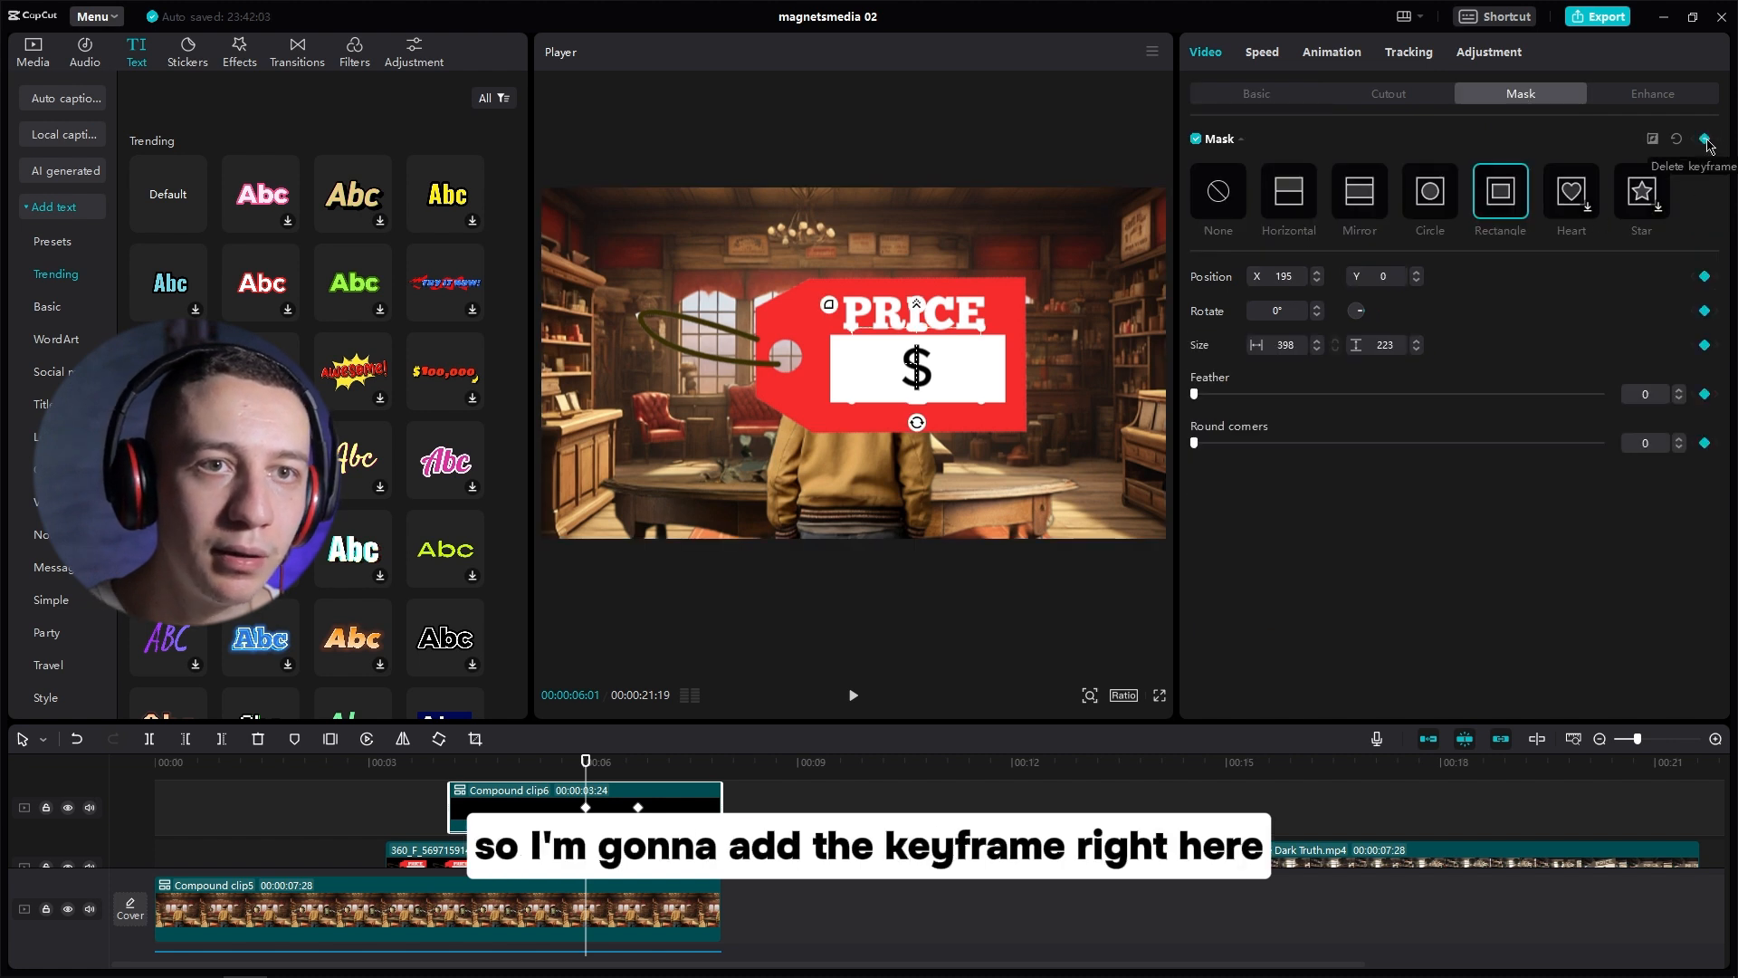
pyautogui.moveTo(622, 771); pyautogui.dragTo(639, 771)
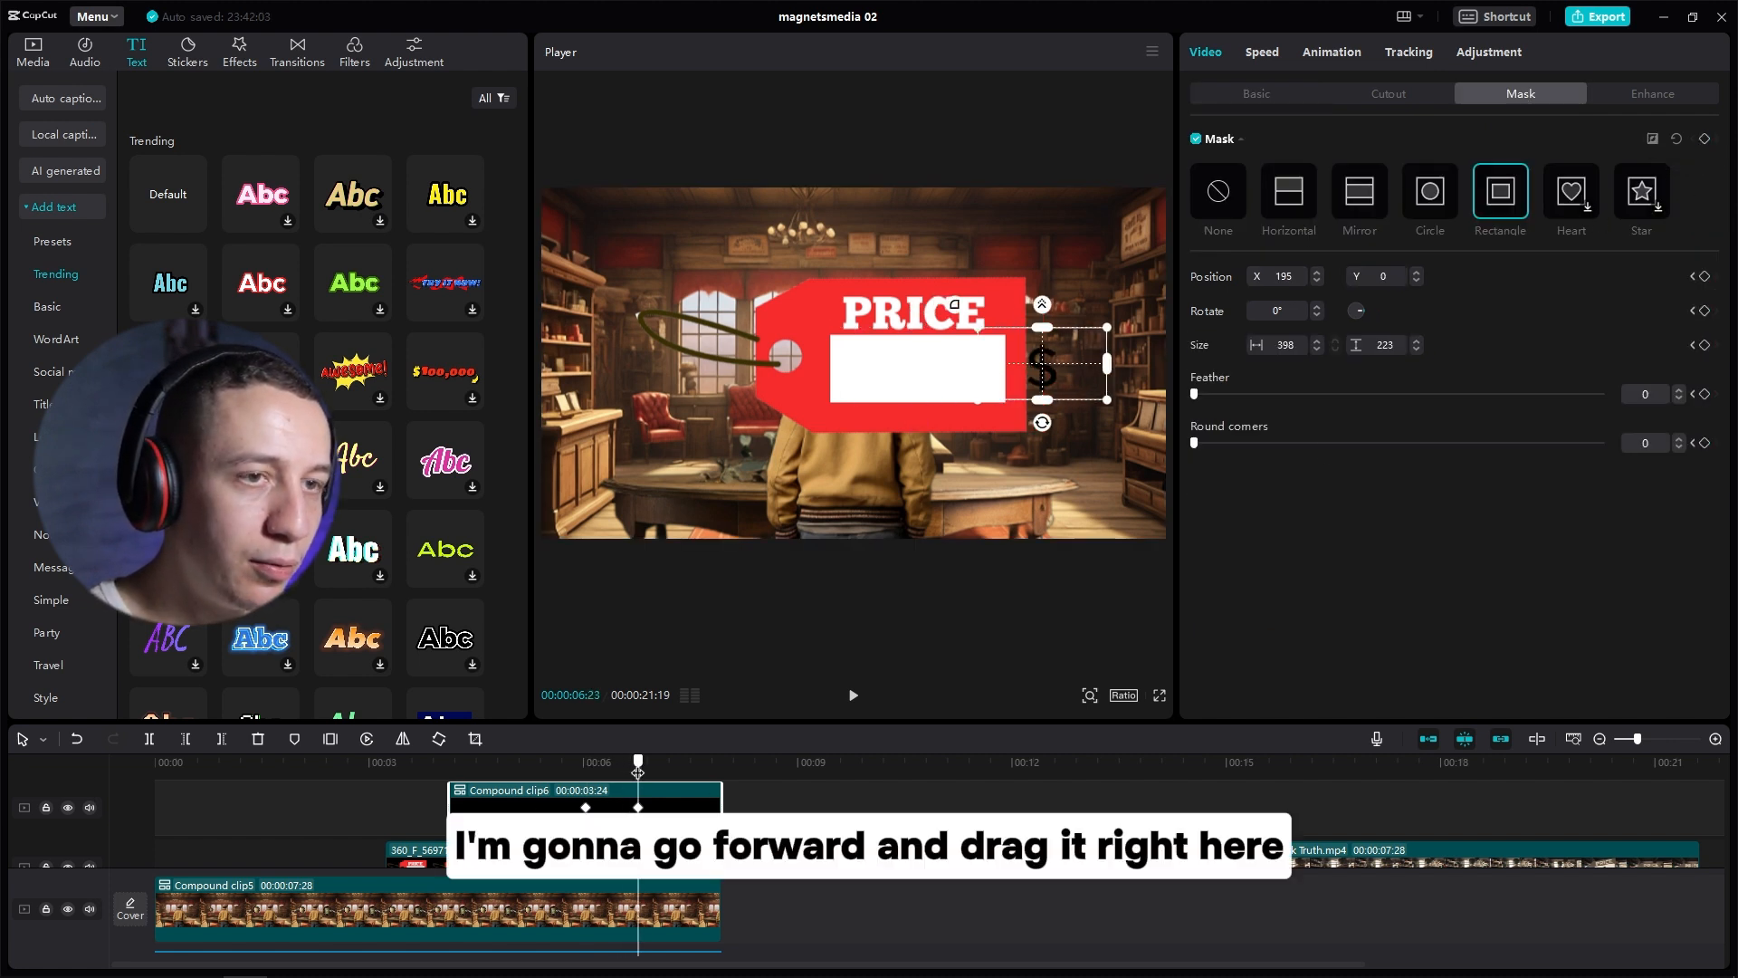
pyautogui.moveTo(1073, 391); pyautogui.dragTo(956, 396)
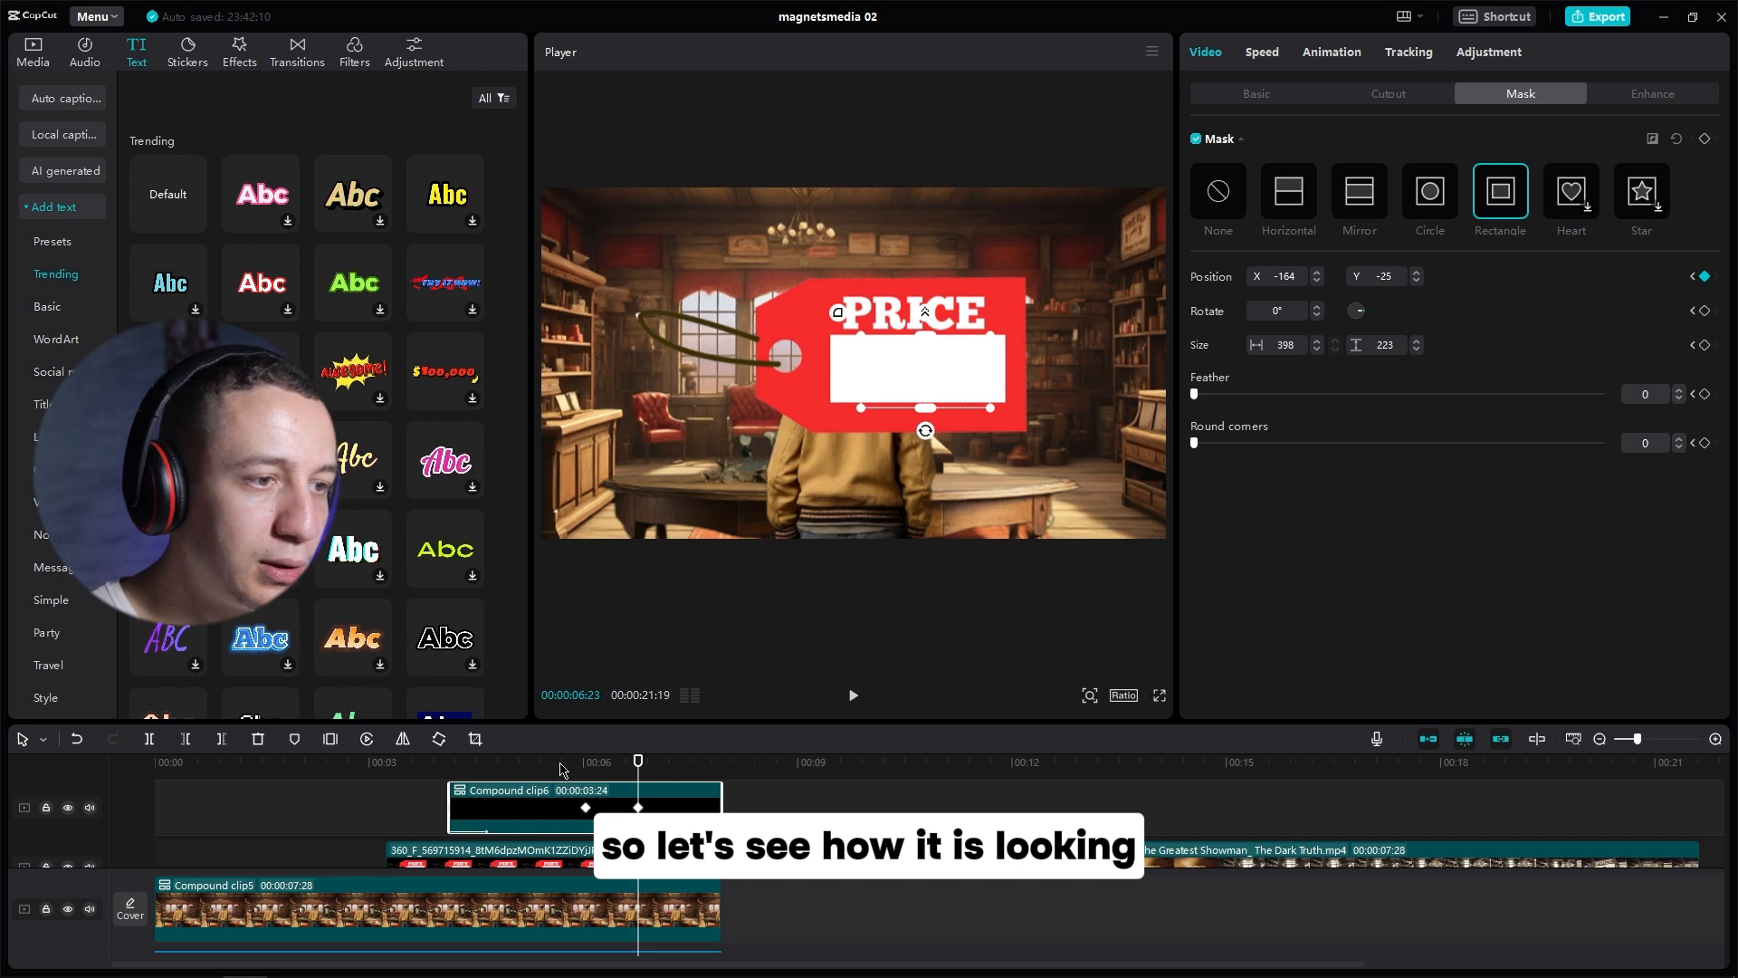
pyautogui.click(421, 767)
pyautogui.press('space')
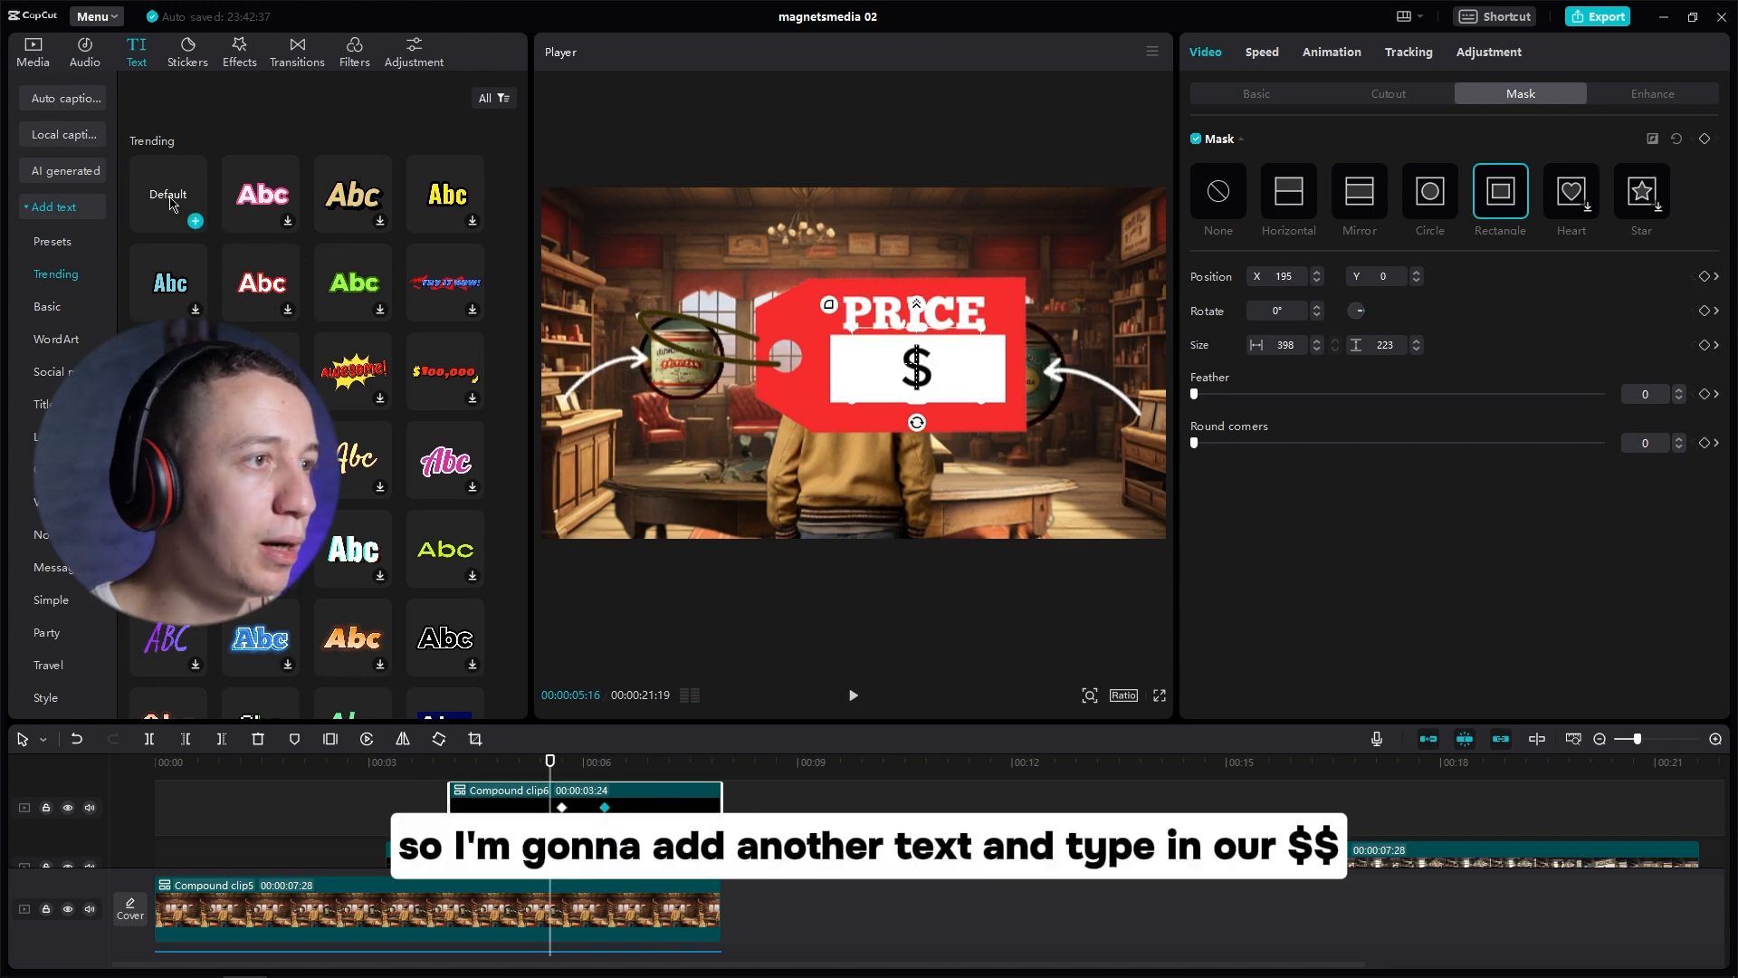
# Step: Add a black "$$" text on the price tag at X 392, Y -39, and convert it into its own compound clip
pyautogui.moveTo(171, 199); pyautogui.dragTo(554, 783)
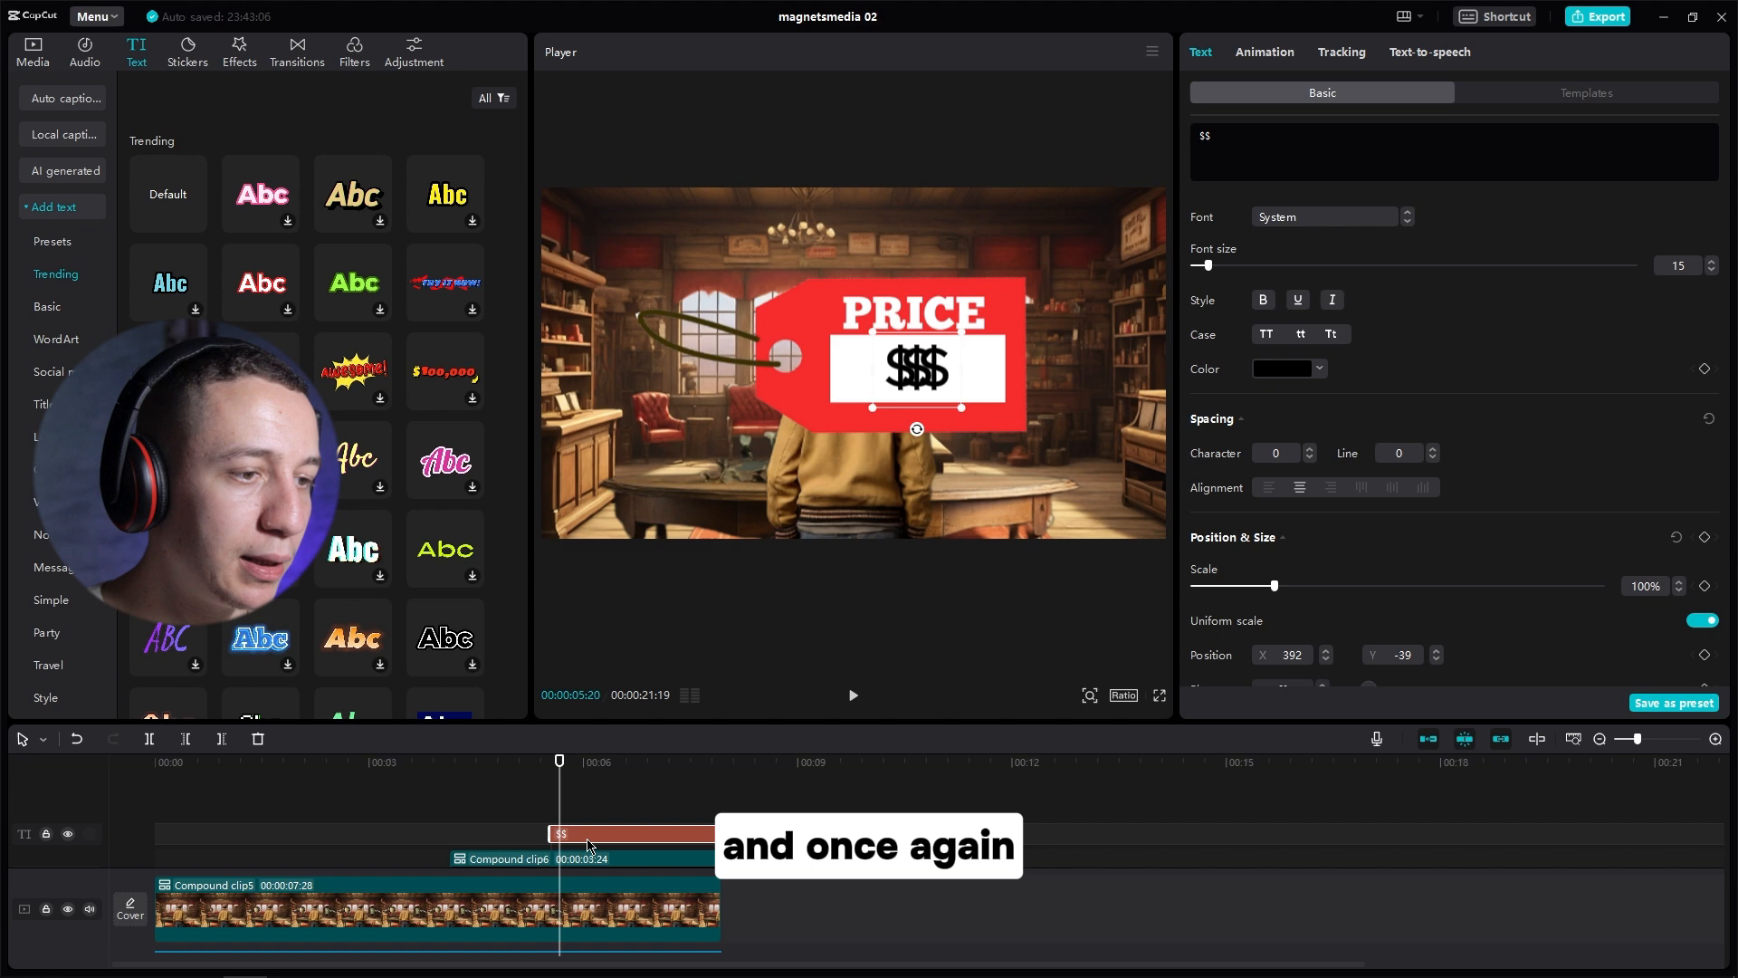
pyautogui.rightClick(588, 847)
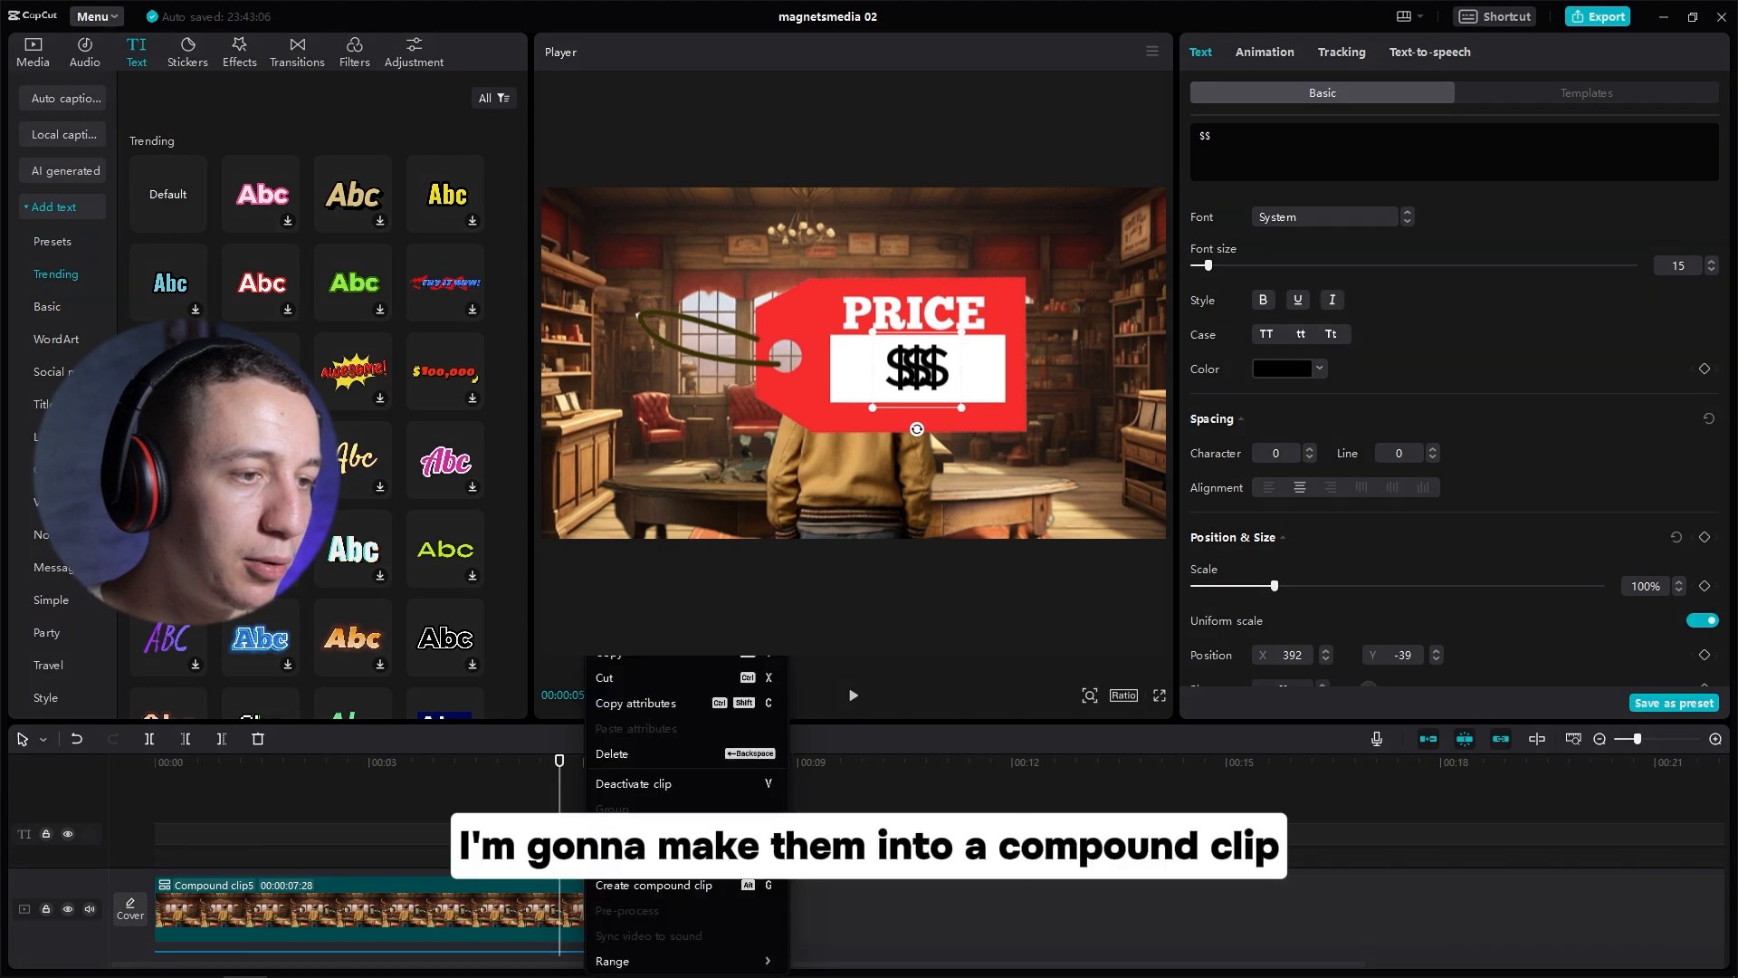
pyautogui.click(653, 887)
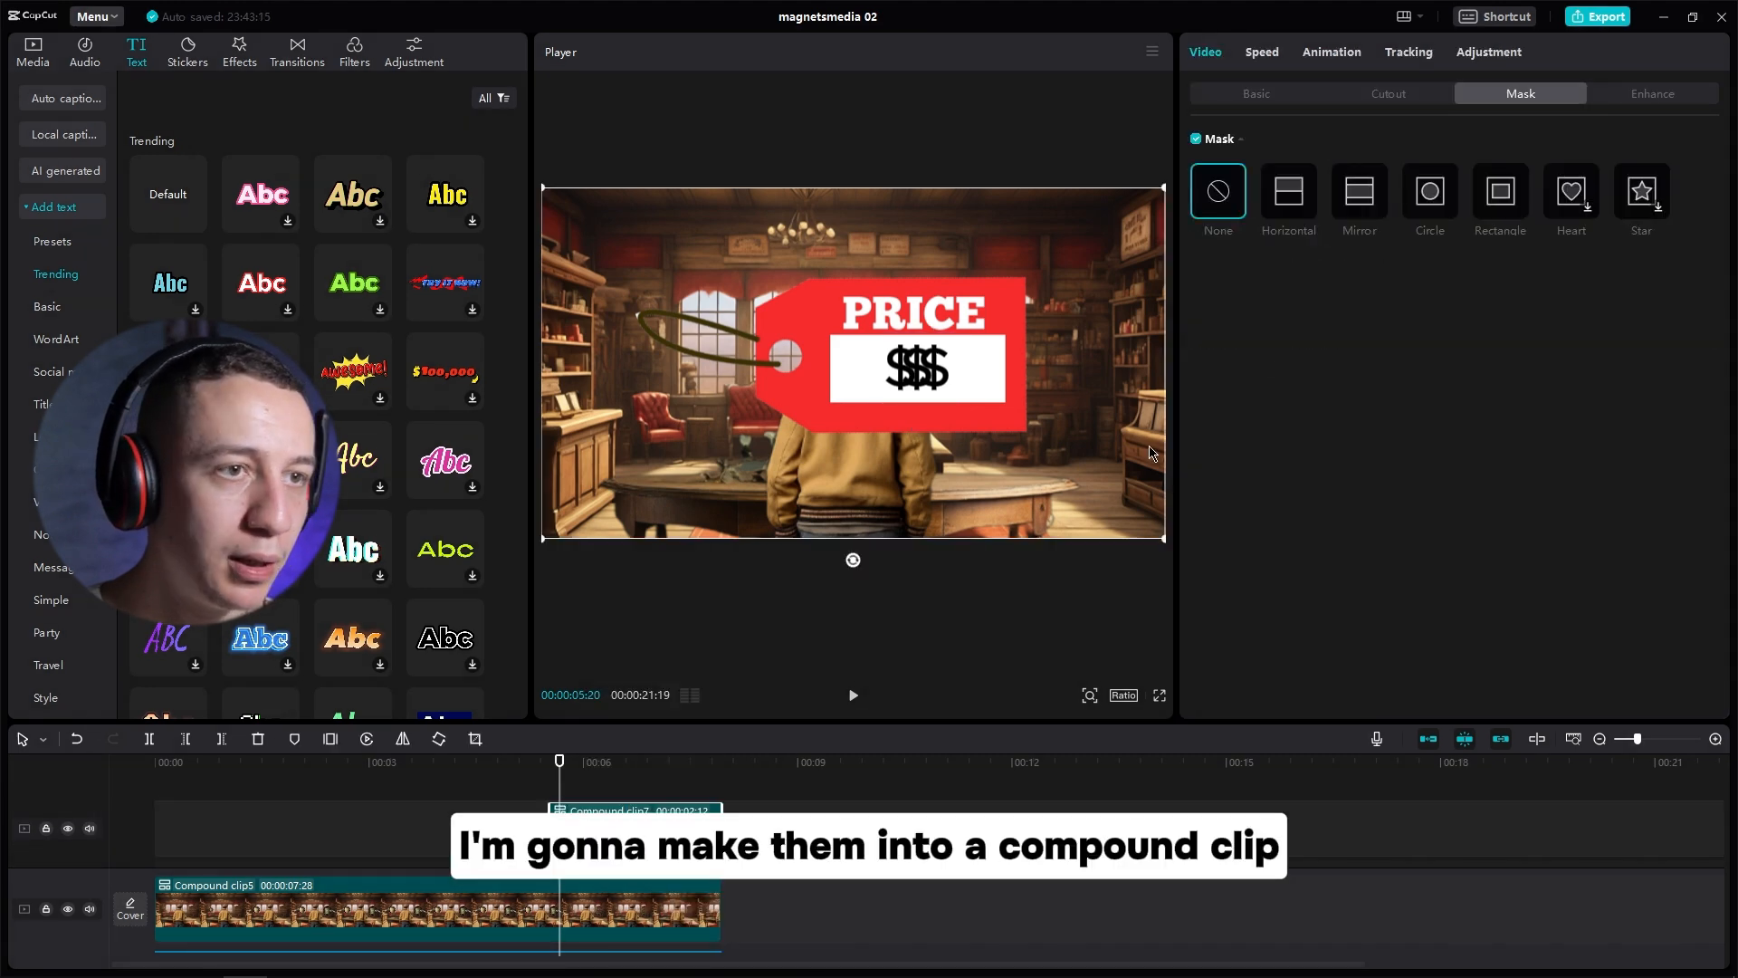
# Step: Give the "$$" clip a 381 by 178 rectangle mask keyframed from X -139, Y -19 at 00:00:05:20 to X 170, Y 0 at 00:00:06:04
pyautogui.click(1507, 199)
pyautogui.moveTo(1000, 360); pyautogui.dragTo(811, 377)
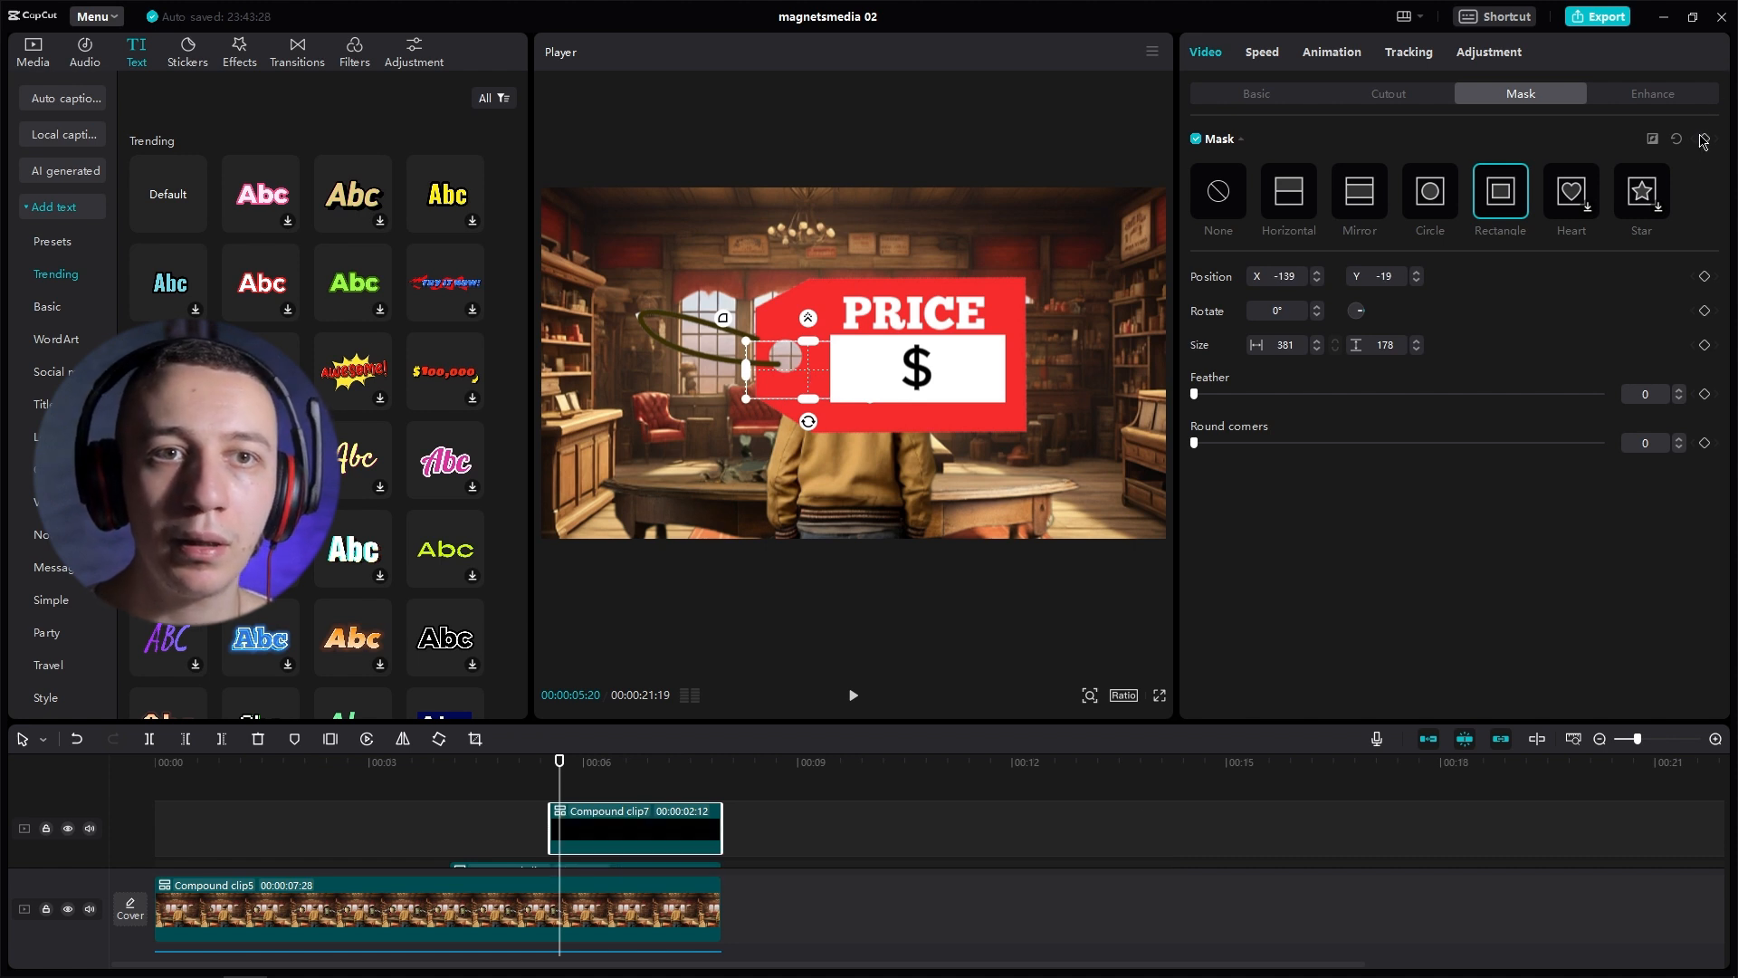
pyautogui.click(586, 765)
pyautogui.moveTo(829, 380); pyautogui.dragTo(933, 378)
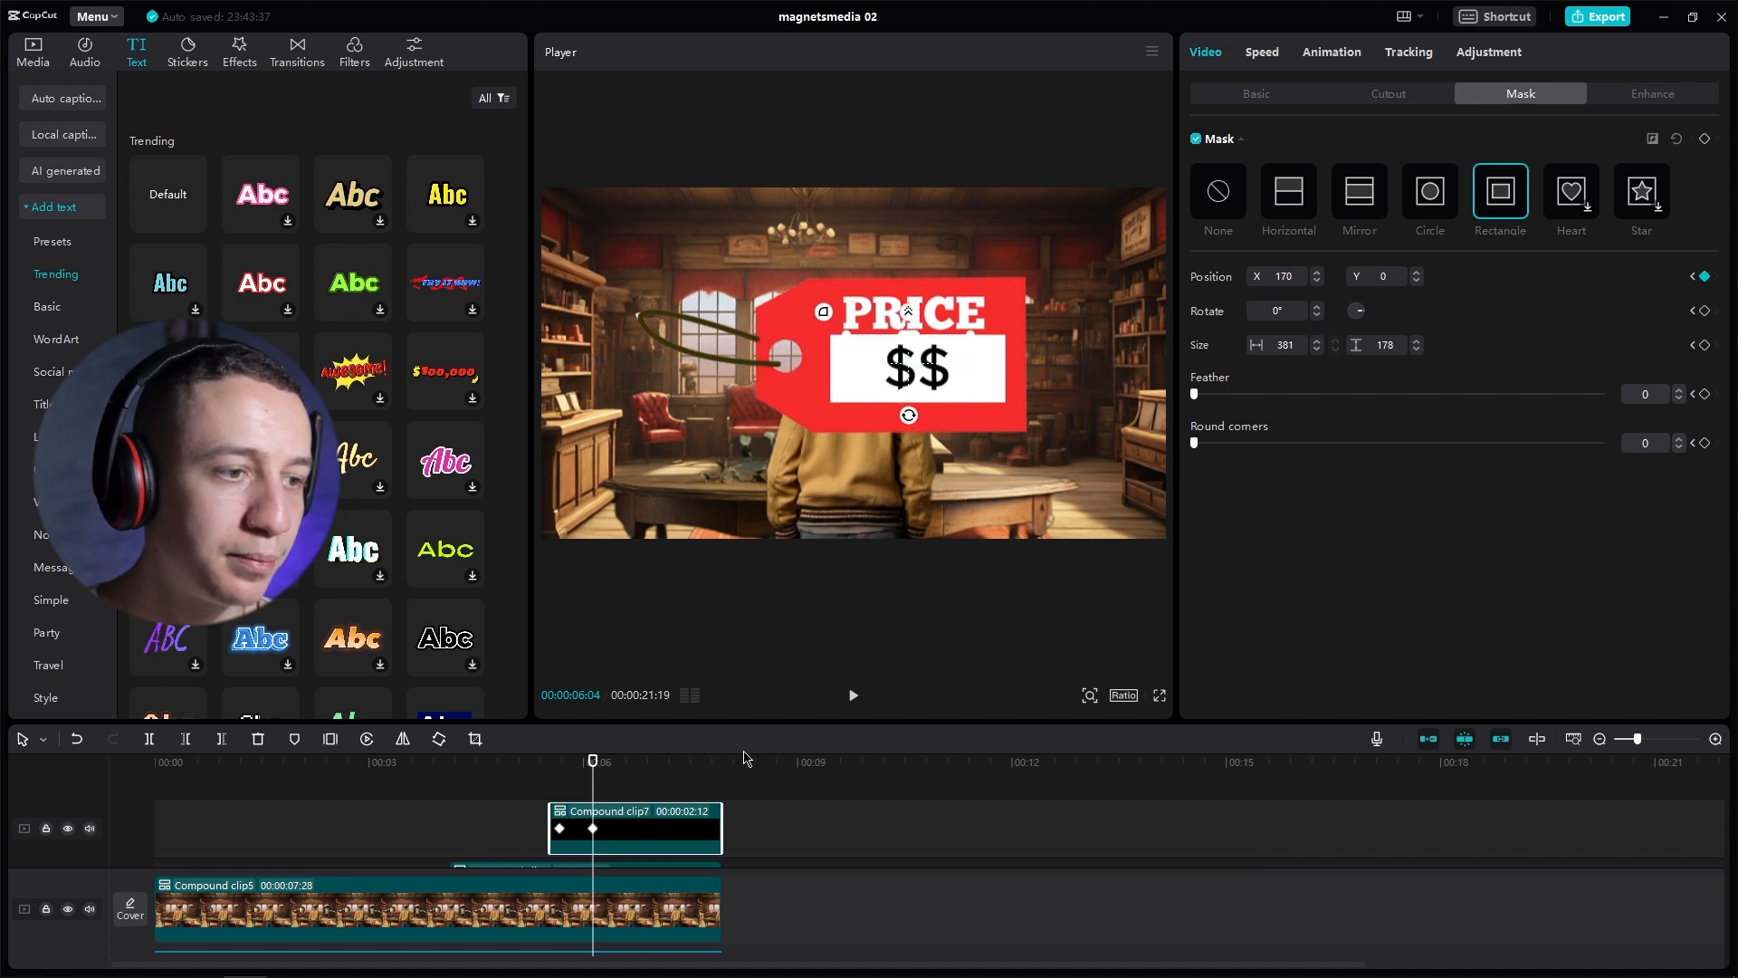
# Step: Keyframe the "$$" clip's position and size at 00:00:05:20, reposition the clip at 00:00:06:04, and preview the price tag animation from 00:00:04:04
pyautogui.moveTo(594, 763); pyautogui.dragTo(559, 763)
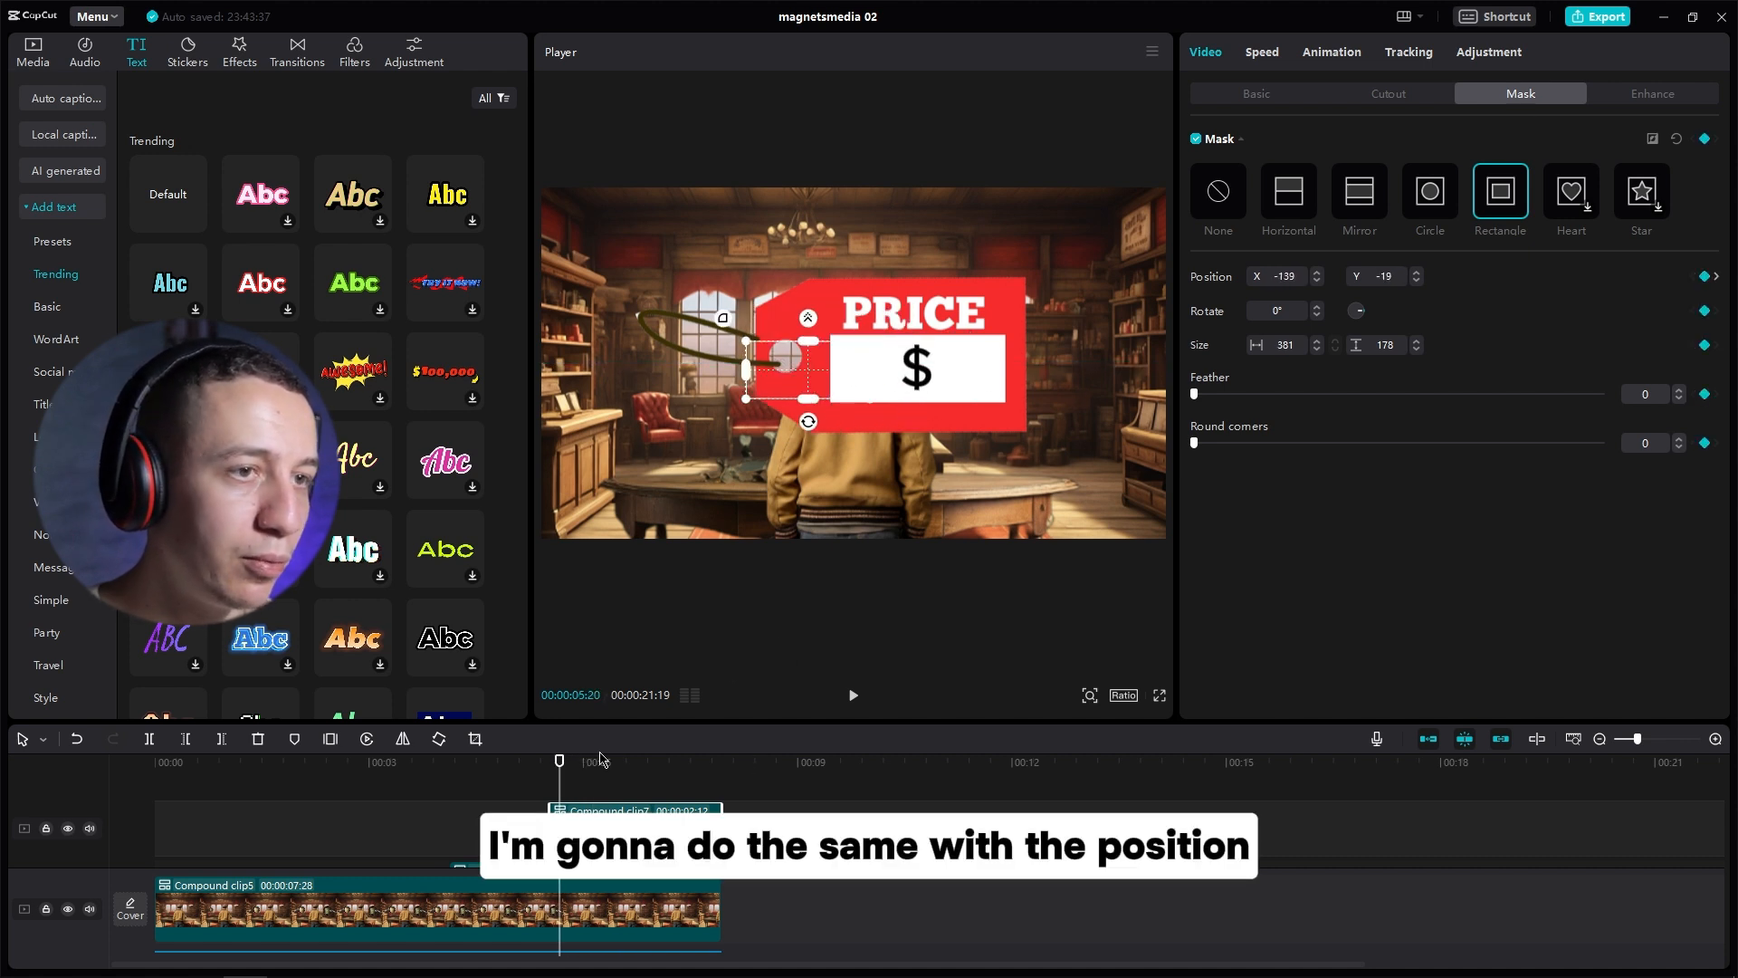
pyautogui.click(1260, 96)
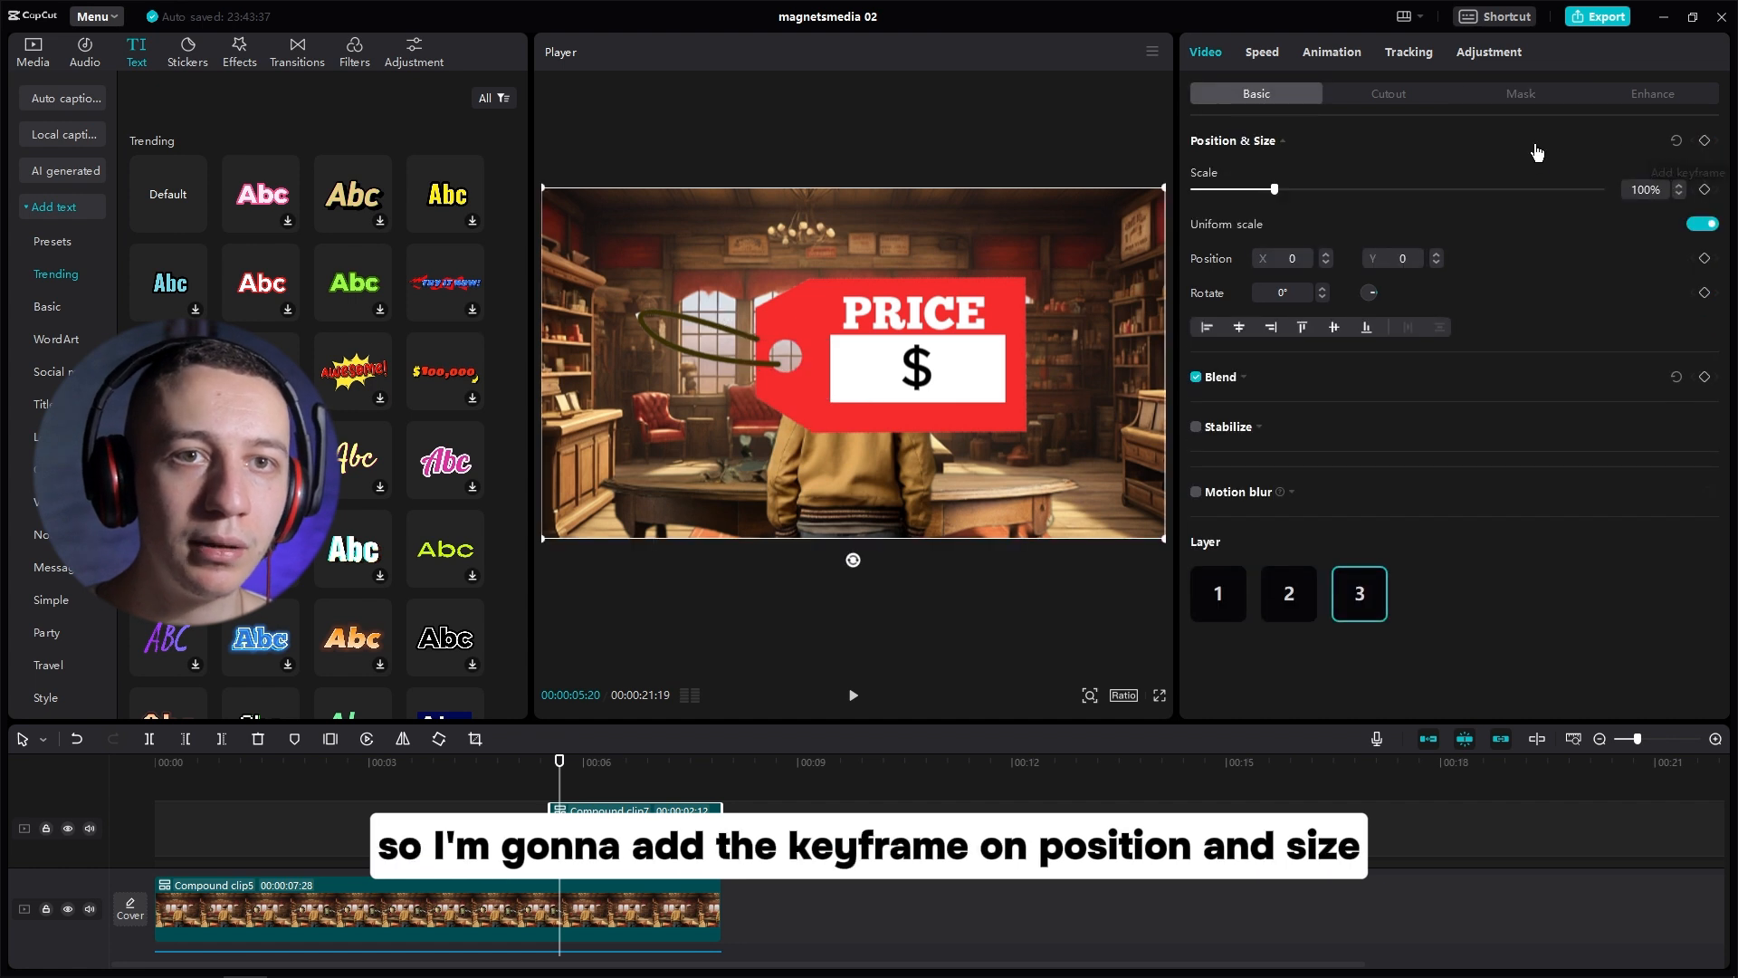
pyautogui.click(1704, 140)
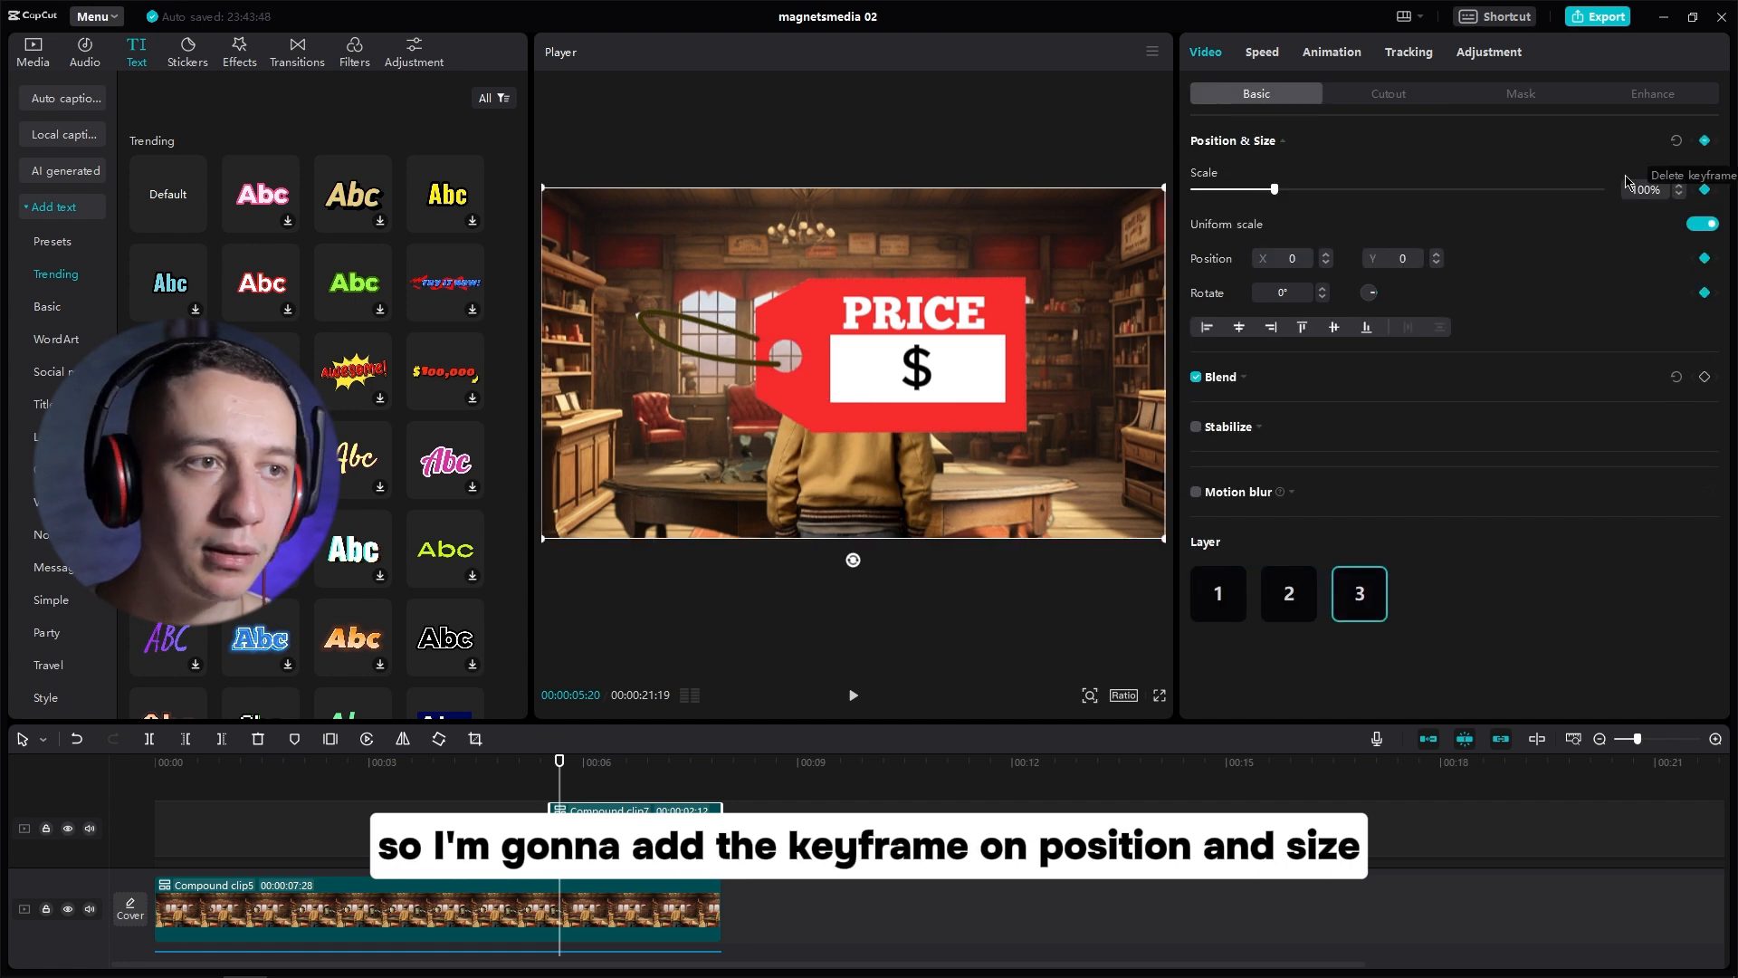
pyautogui.click(593, 763)
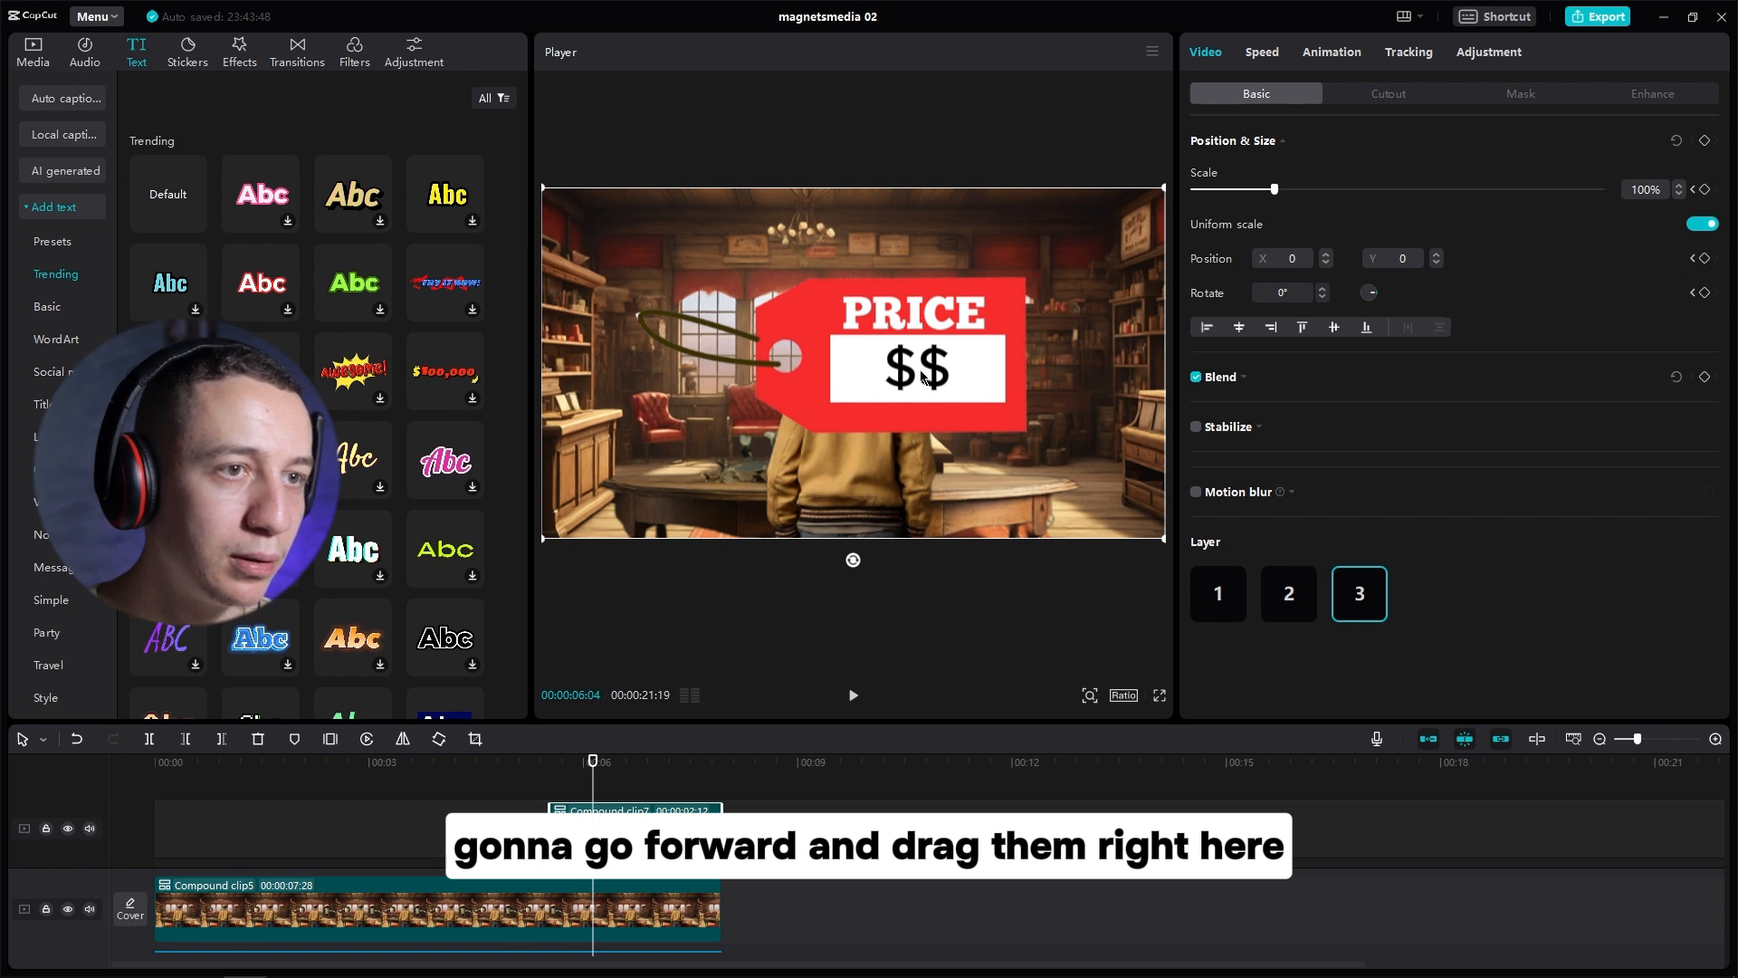
pyautogui.moveTo(922, 377); pyautogui.dragTo(922, 377)
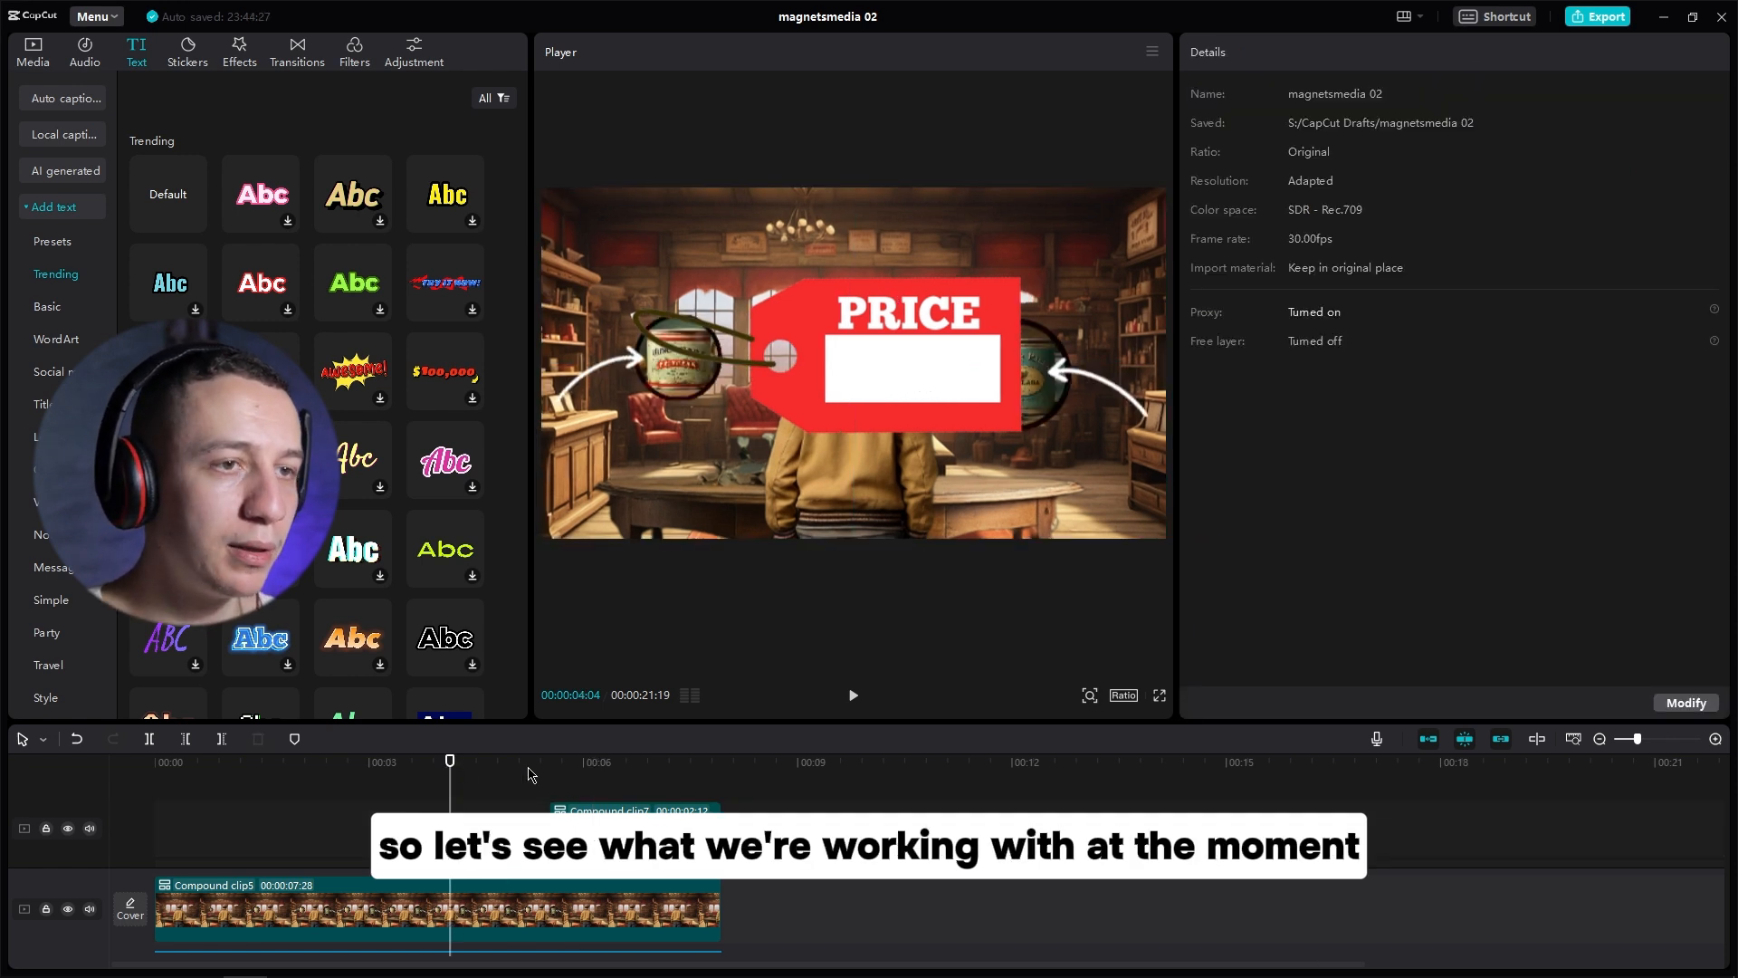
pyautogui.press('space')
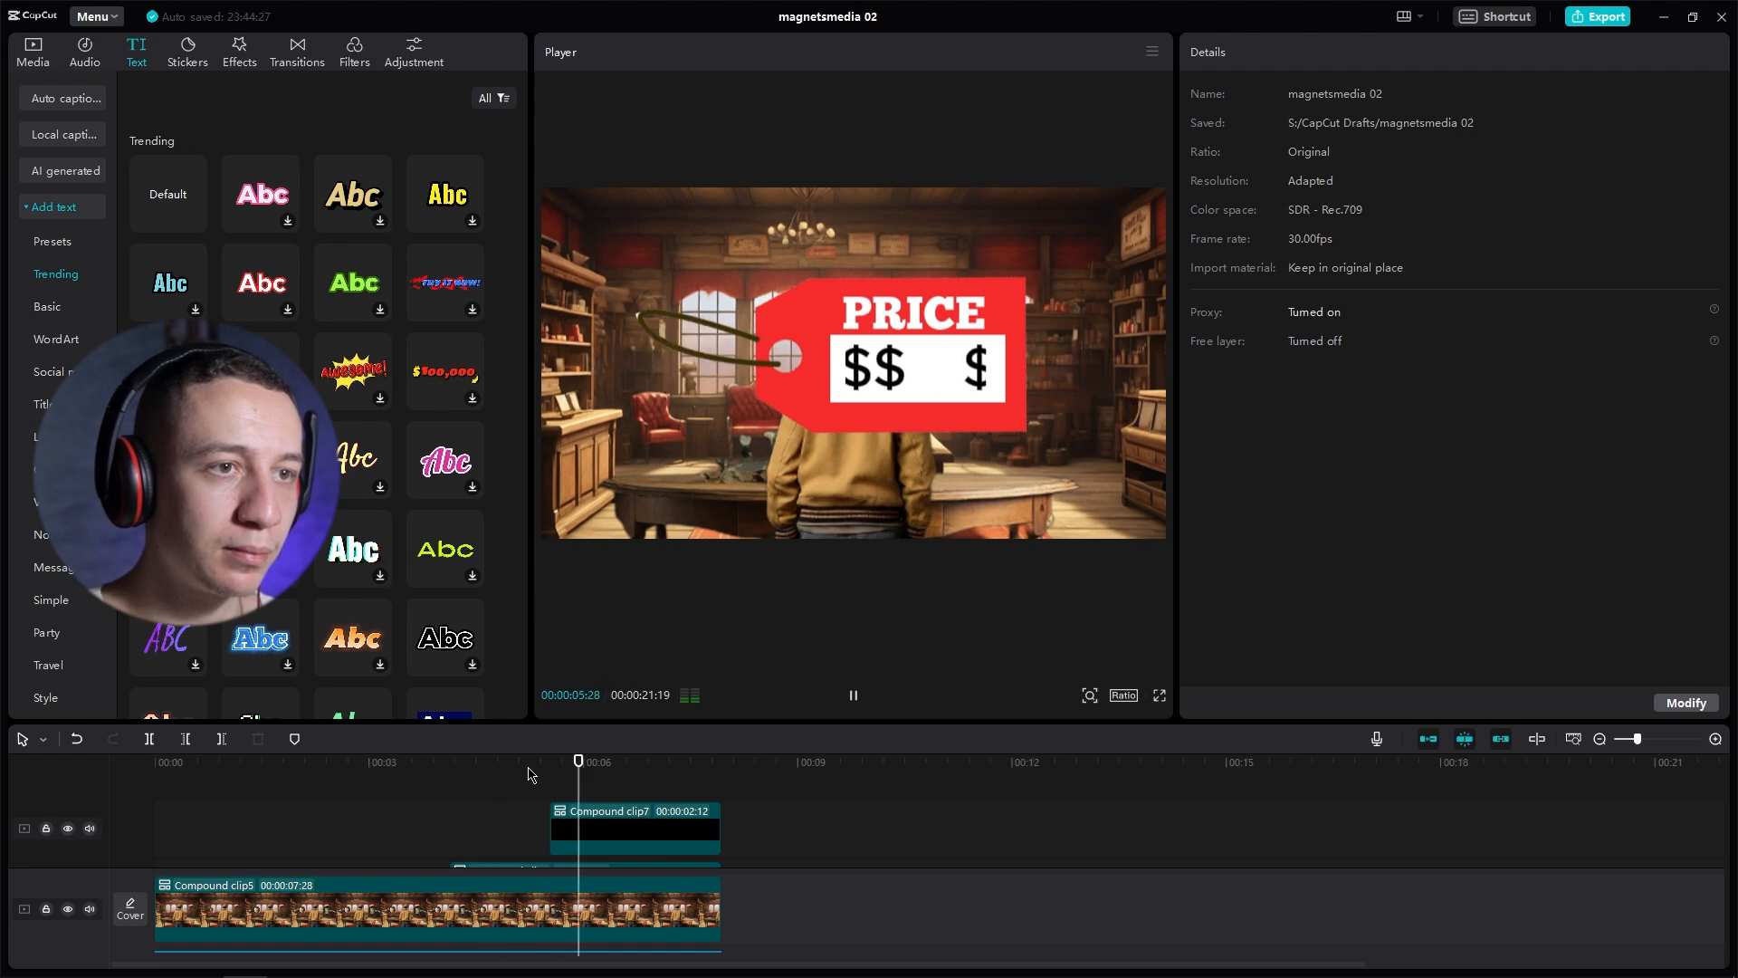